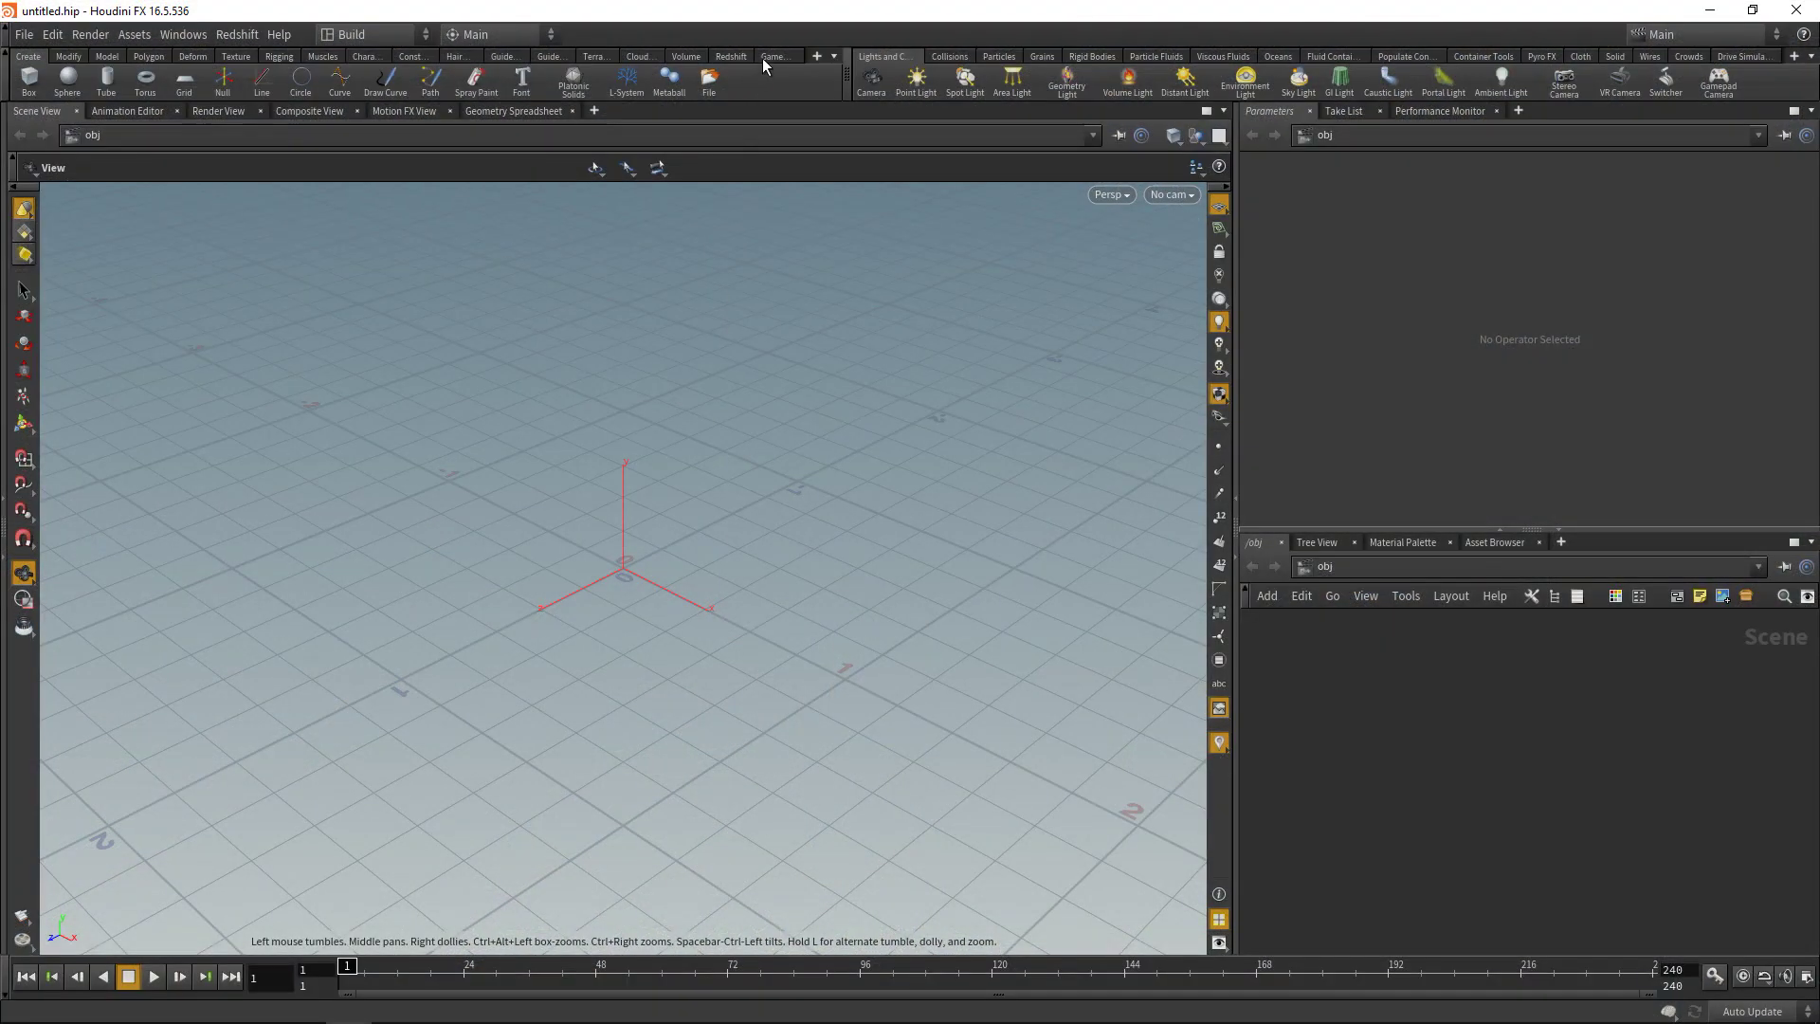
# - Update the Game Development Toolset from the installed release 1.30 to release 1.37
pyautogui.click(766, 59)
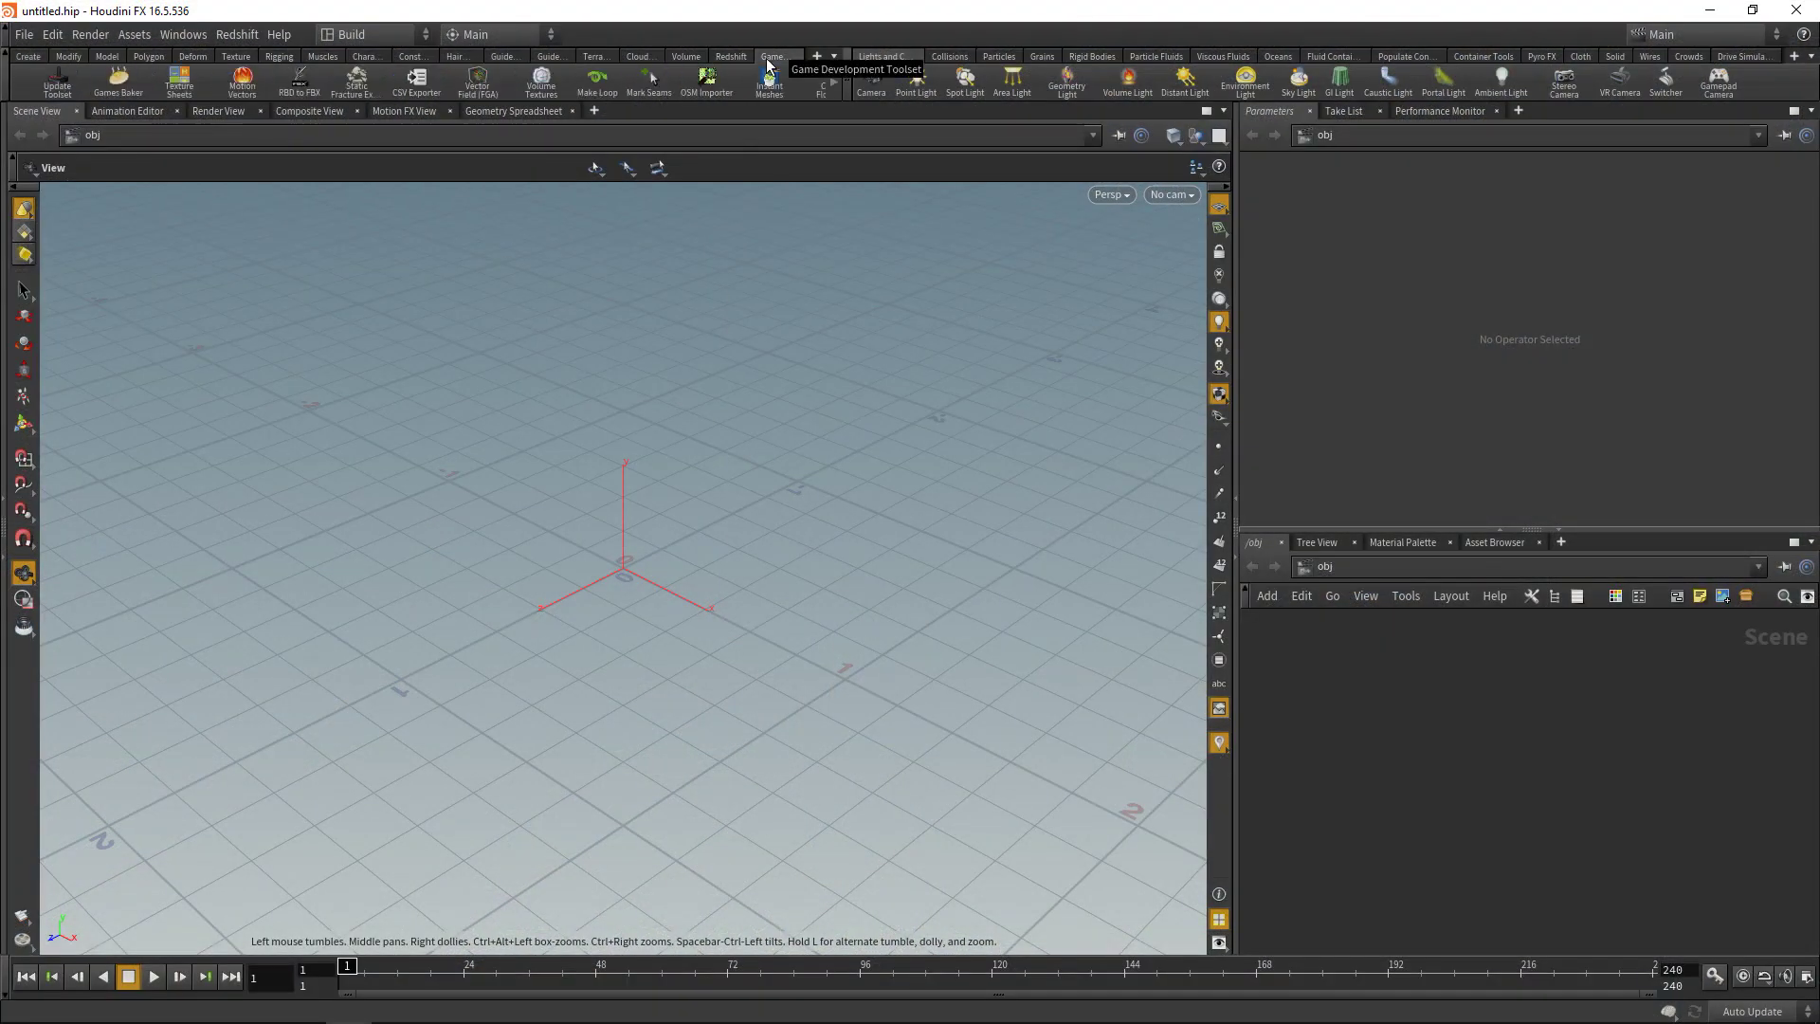
pyautogui.click(59, 93)
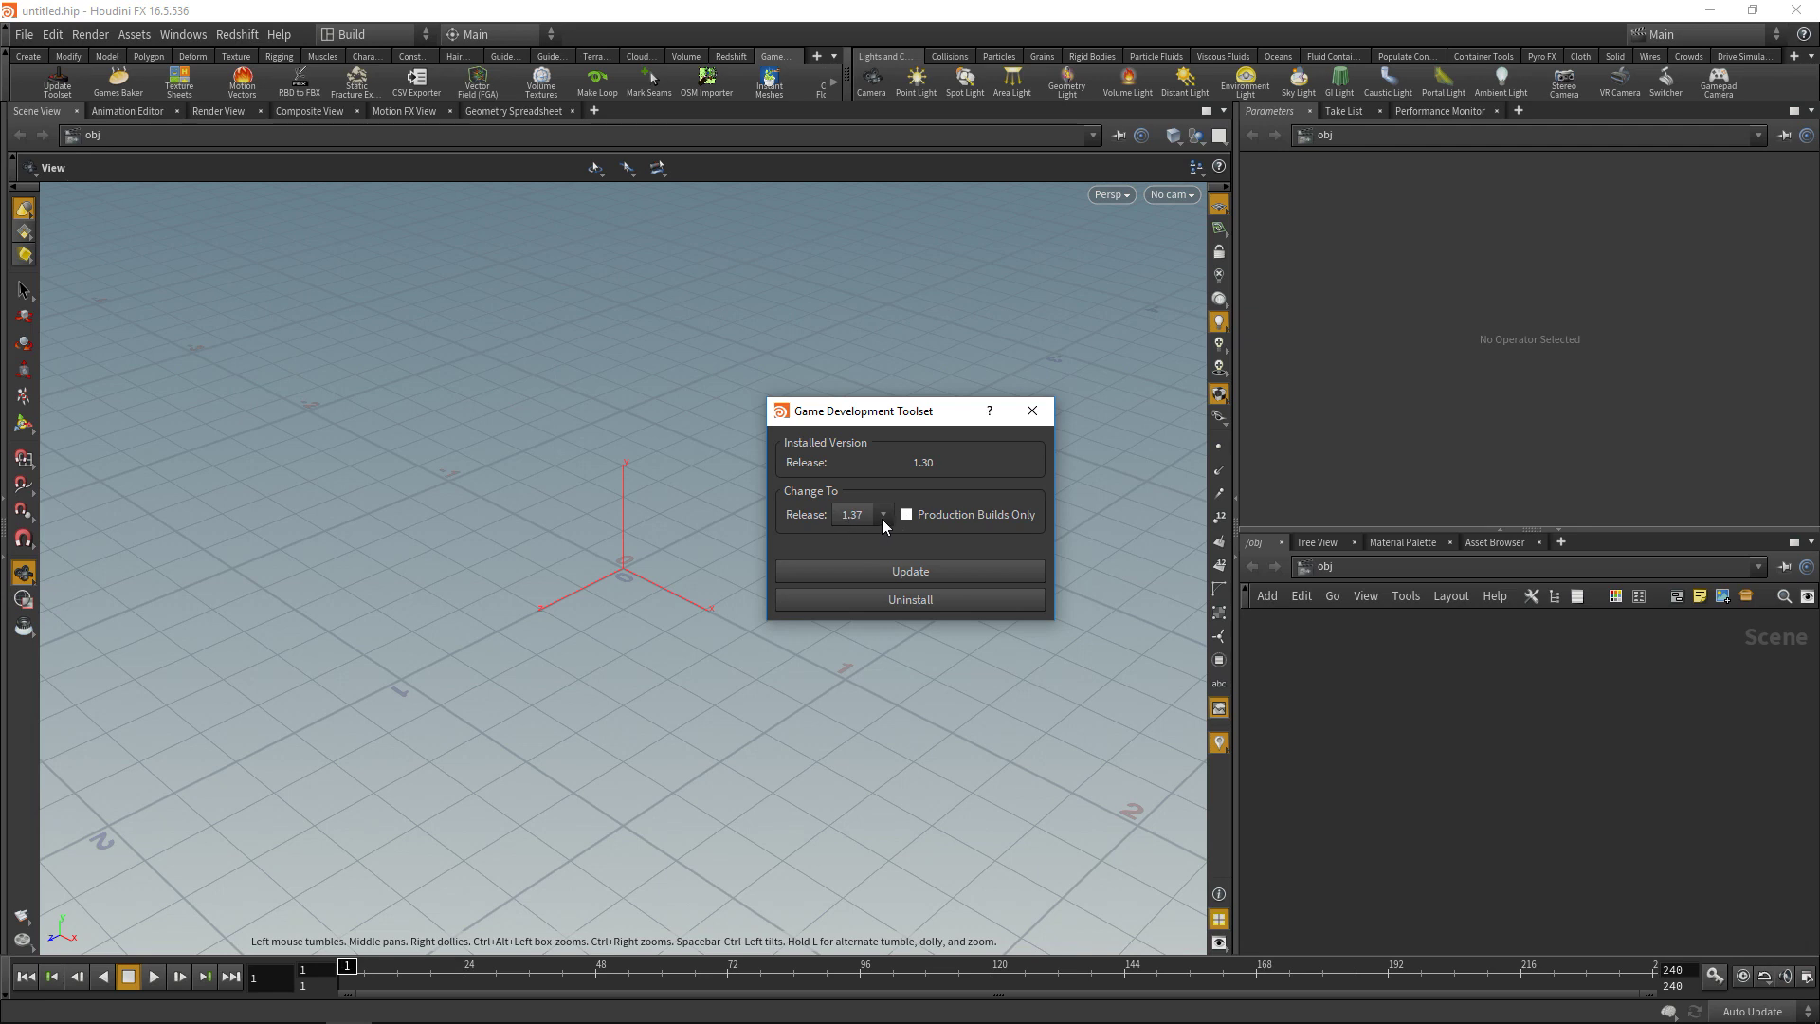
pyautogui.click(914, 572)
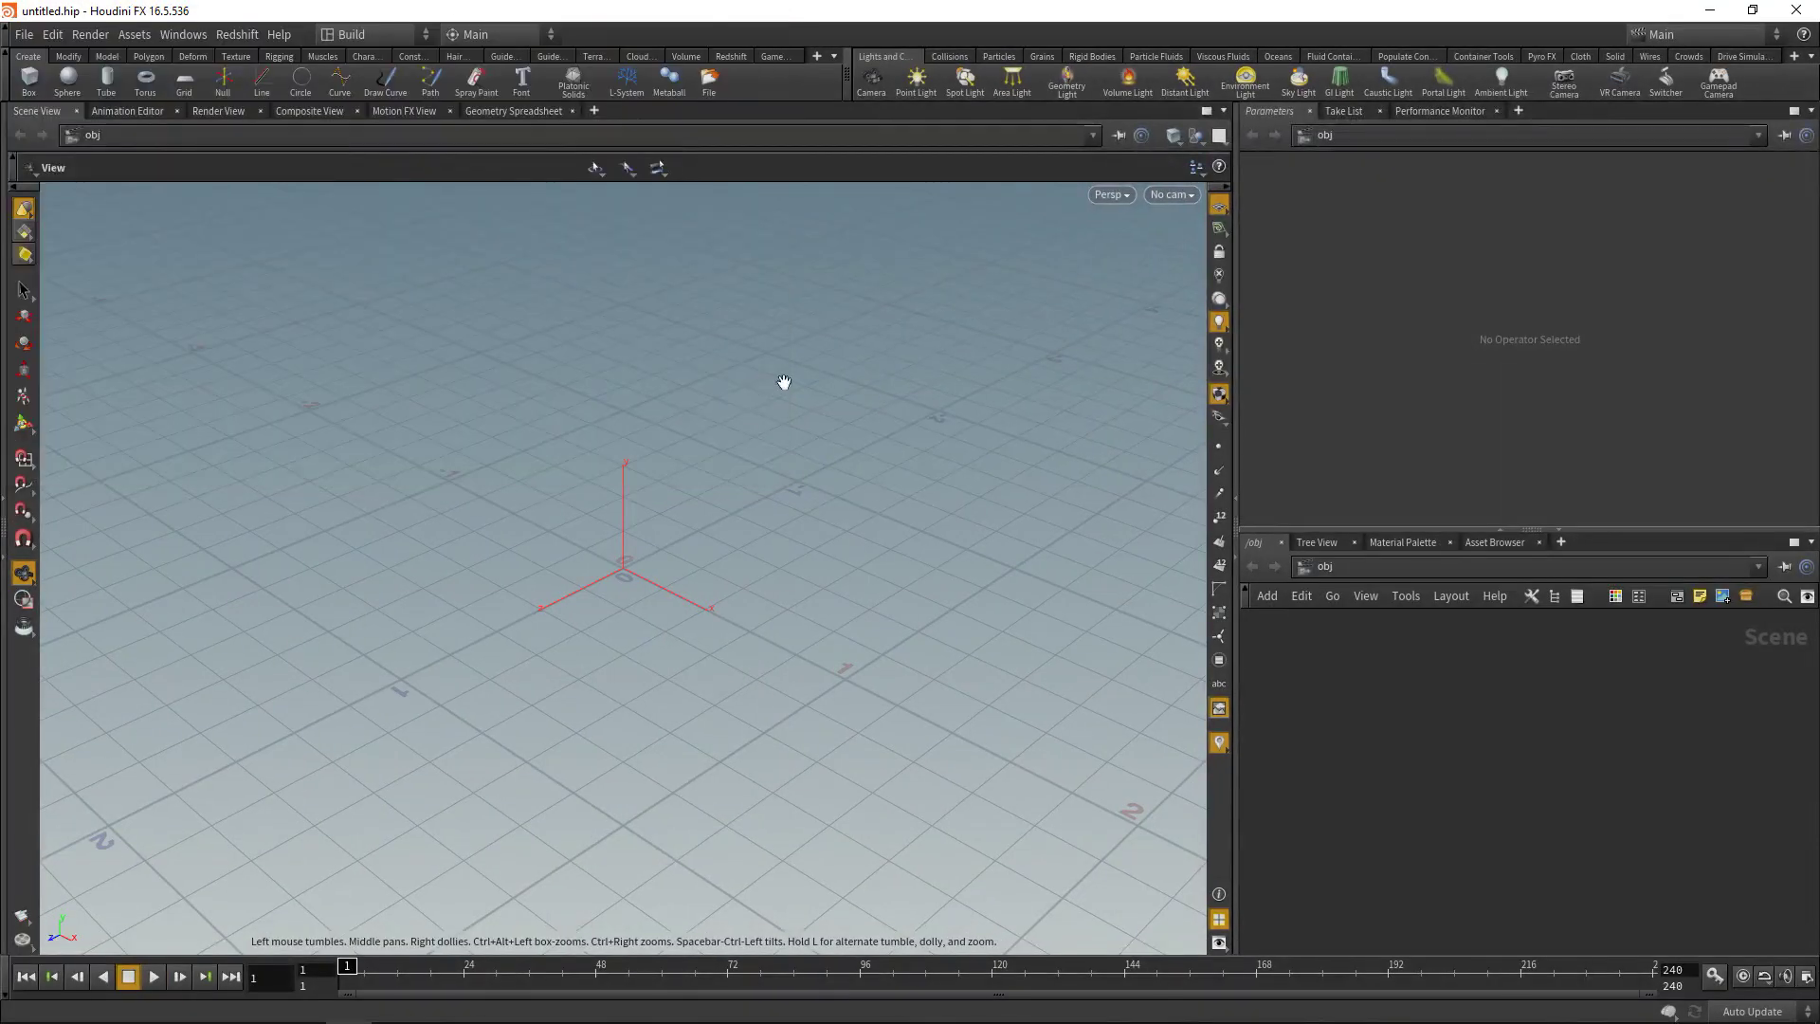
pyautogui.press('Tab')
# - Place a geo1 Geometry object and delete its default file1 node
pyautogui.write('geo')
pyautogui.press('Return')
pyautogui.click(1516, 771)
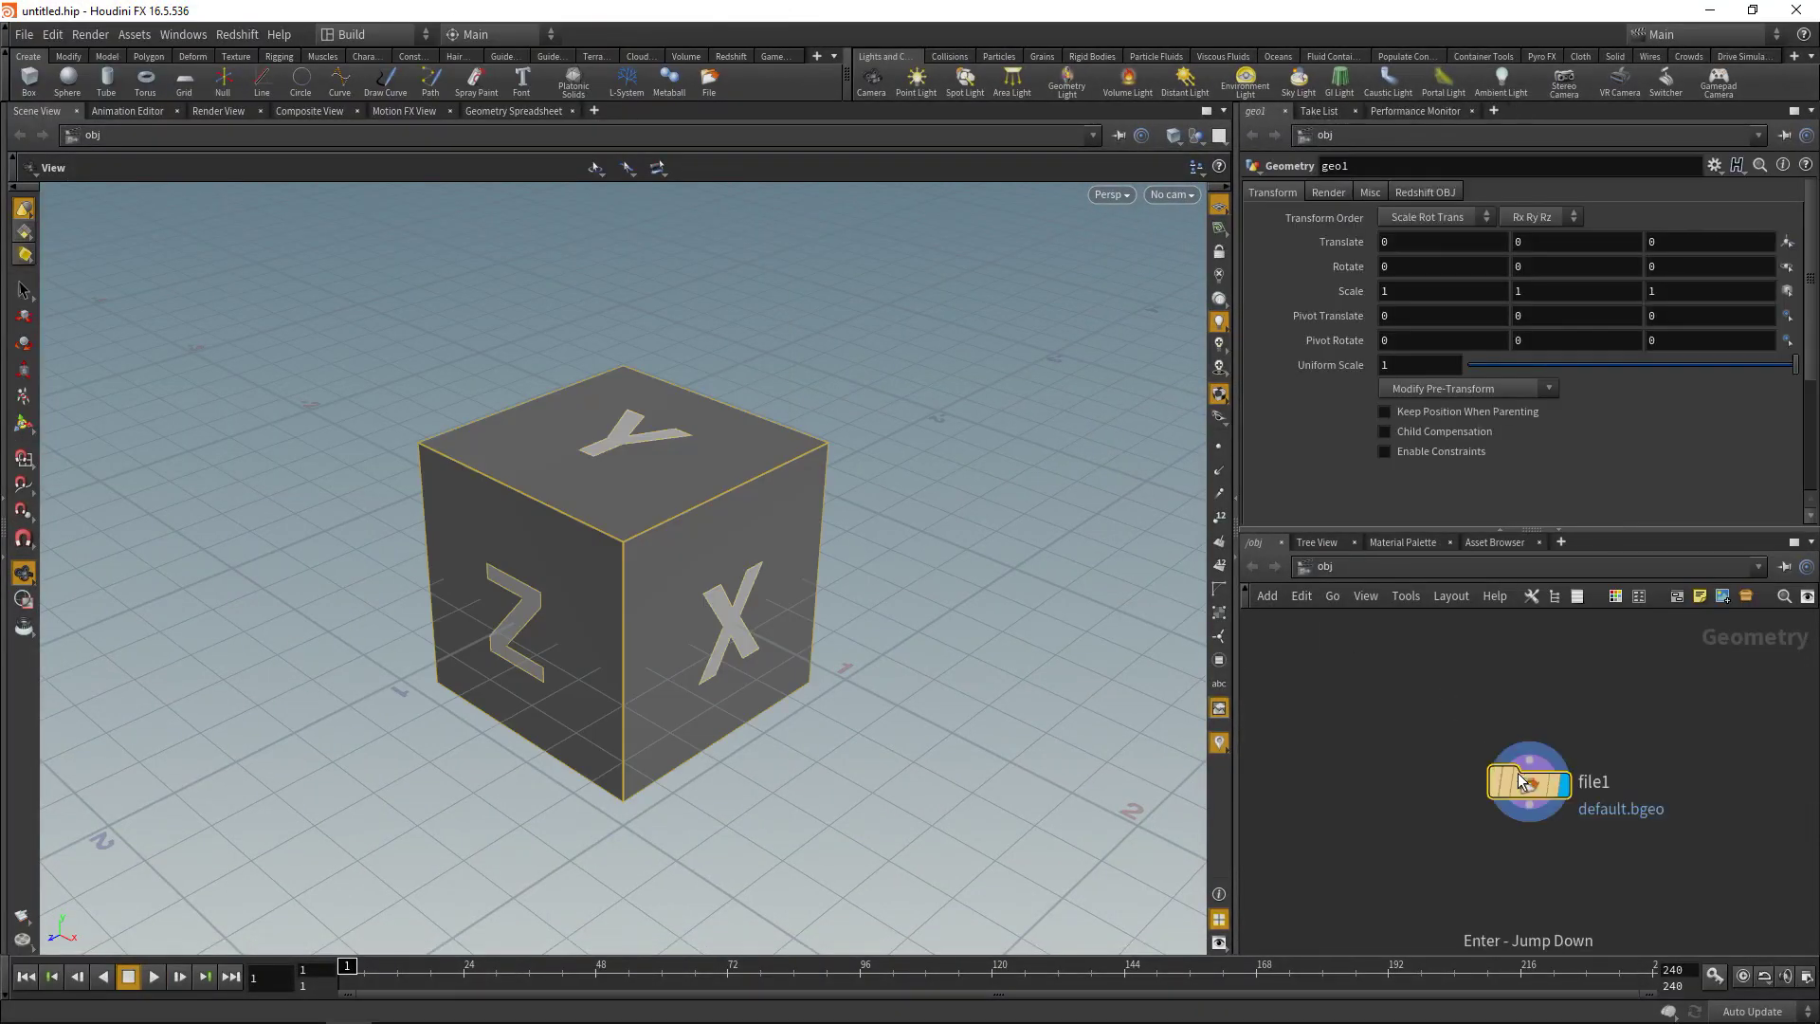
pyautogui.press('Delete')
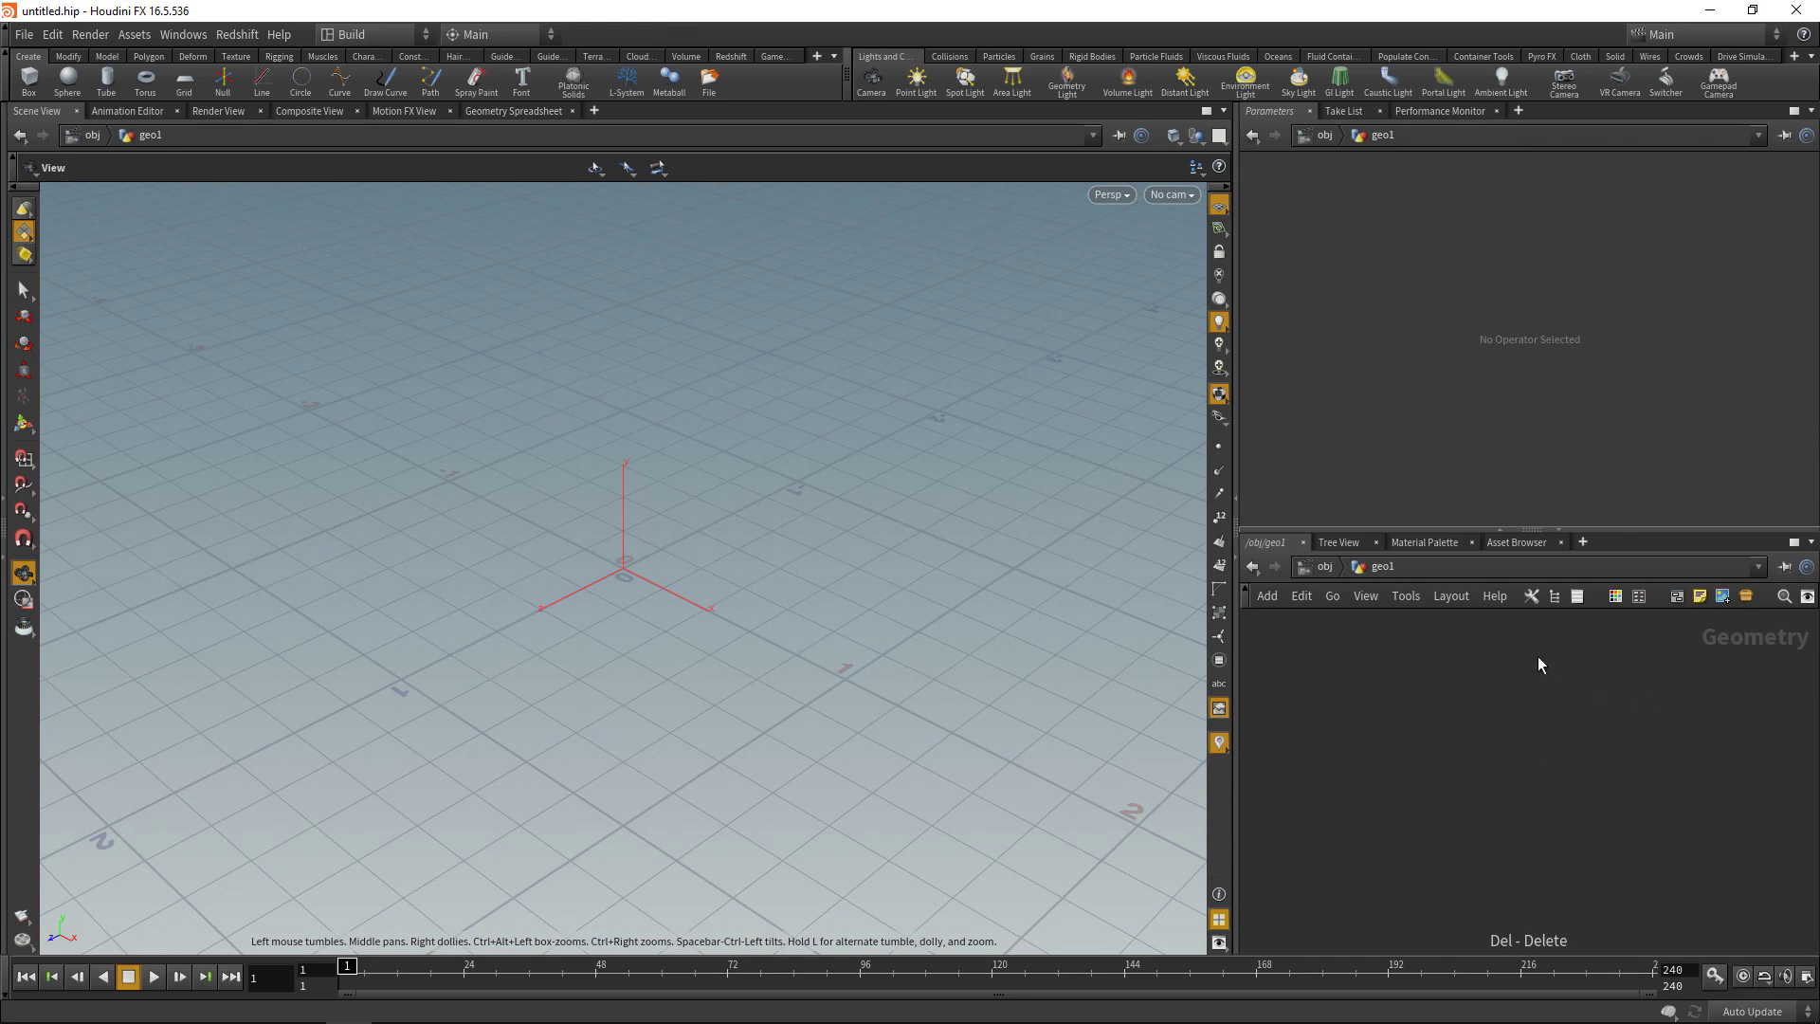
# - Add a GameDev OSM Import node inside geo1
pyautogui.press('Tab')
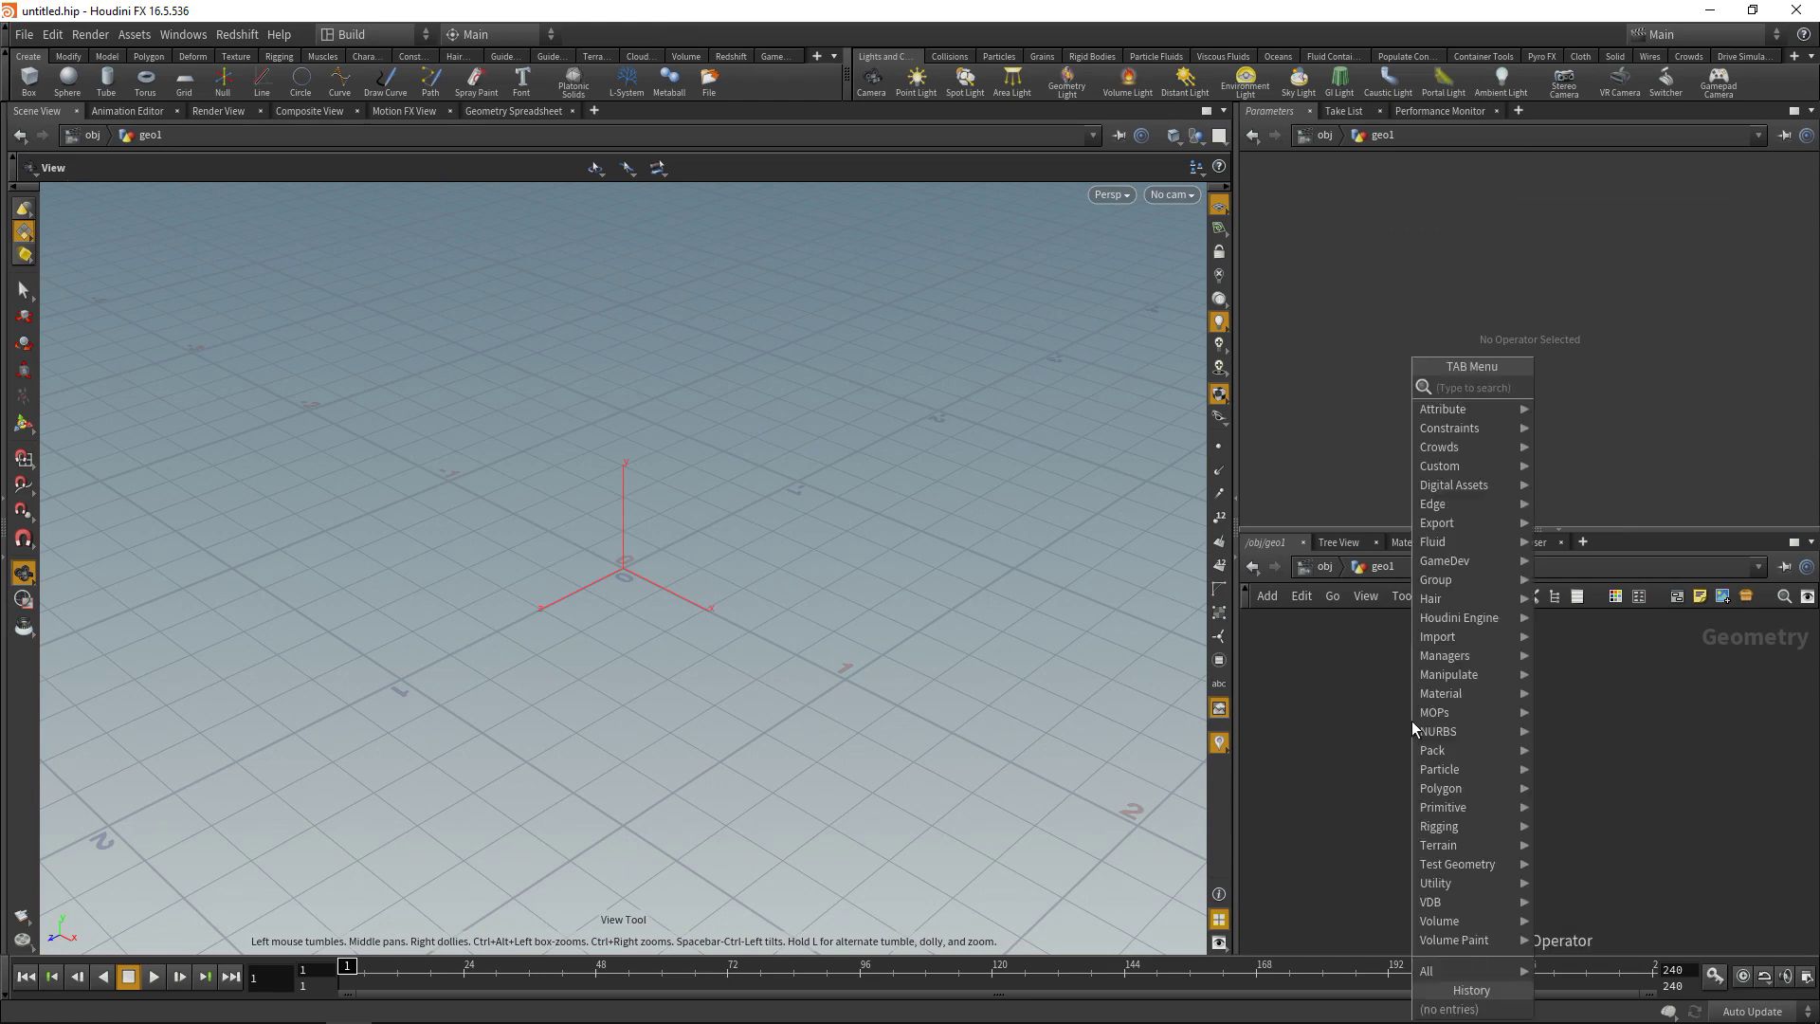
pyautogui.moveTo(1459, 560)
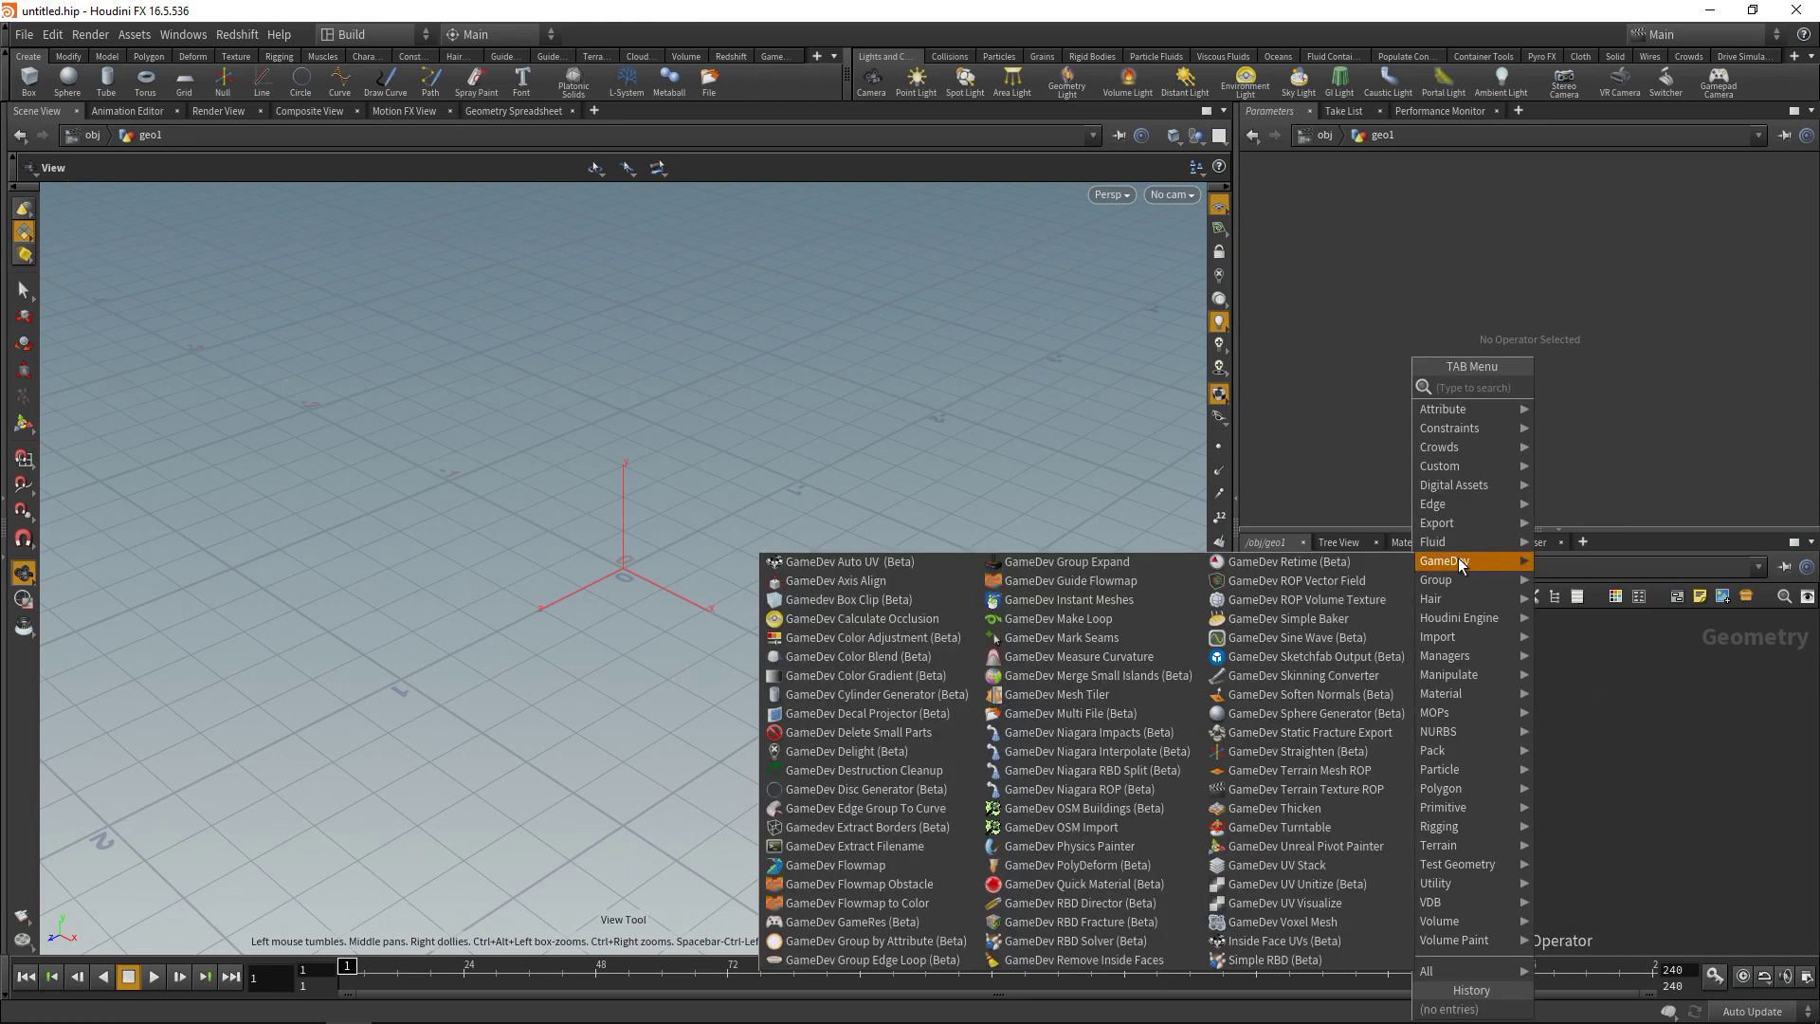
pyautogui.click(1094, 836)
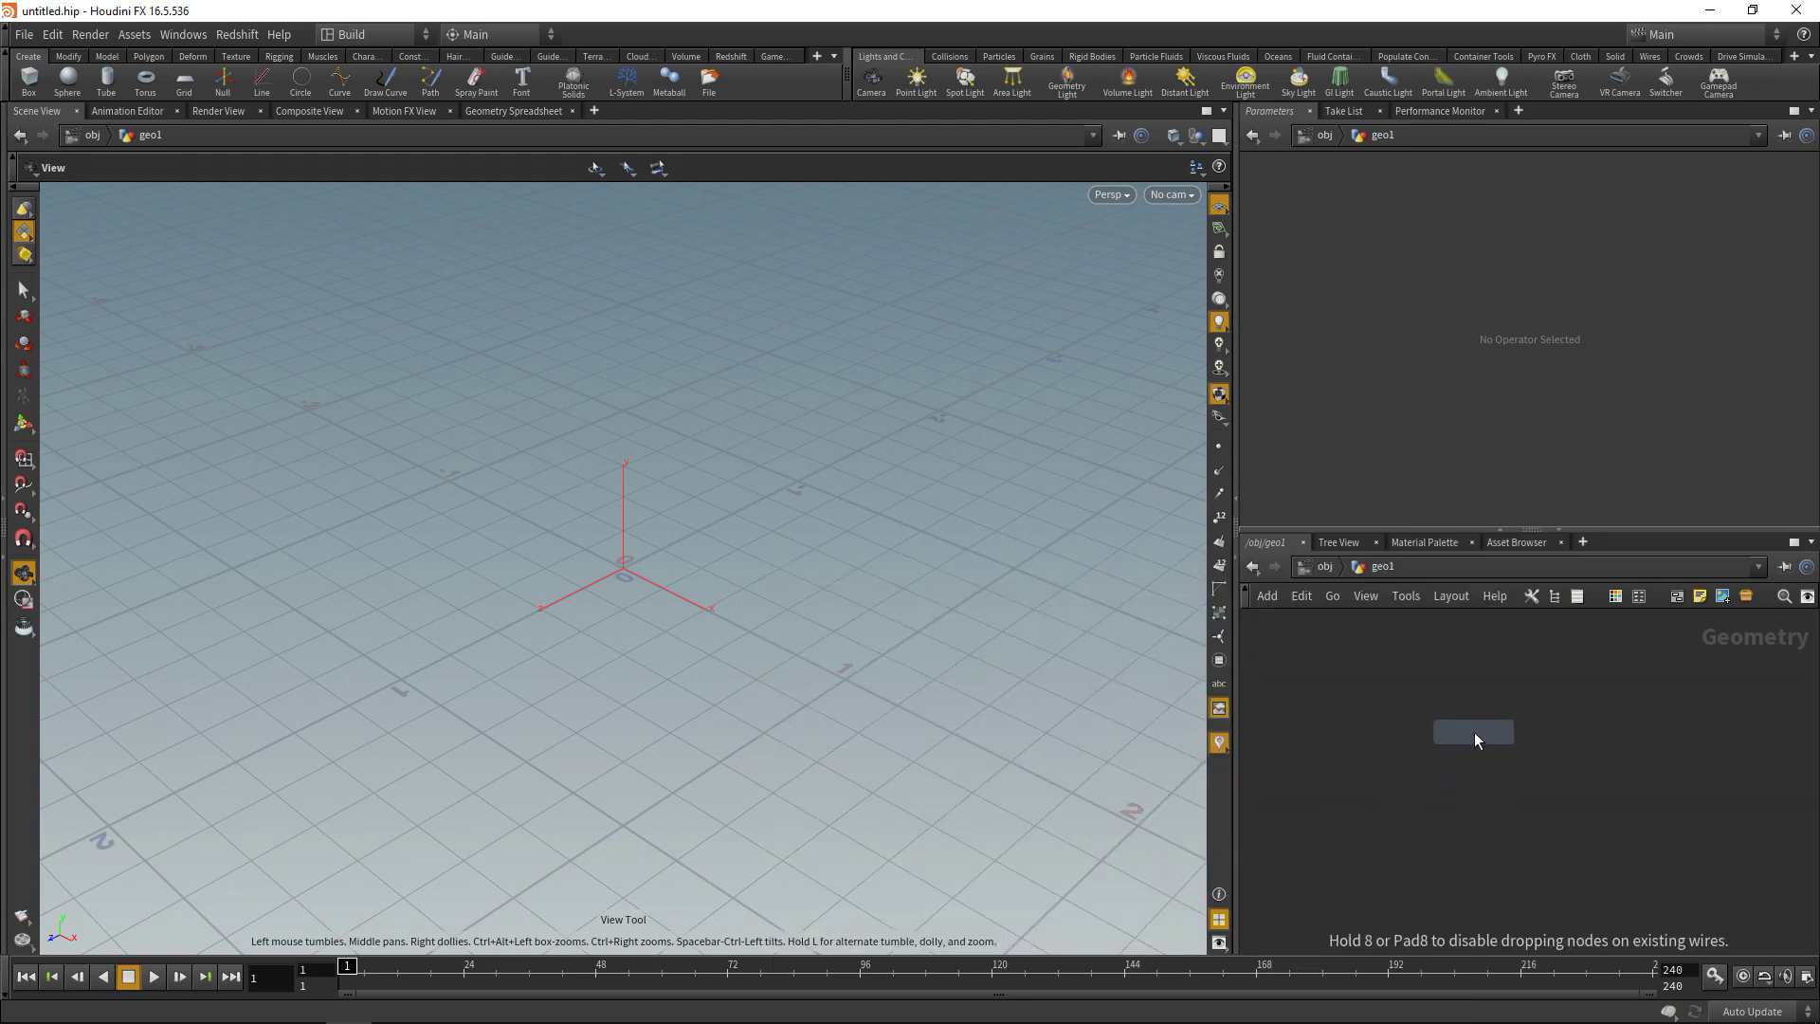
pyautogui.click(1475, 733)
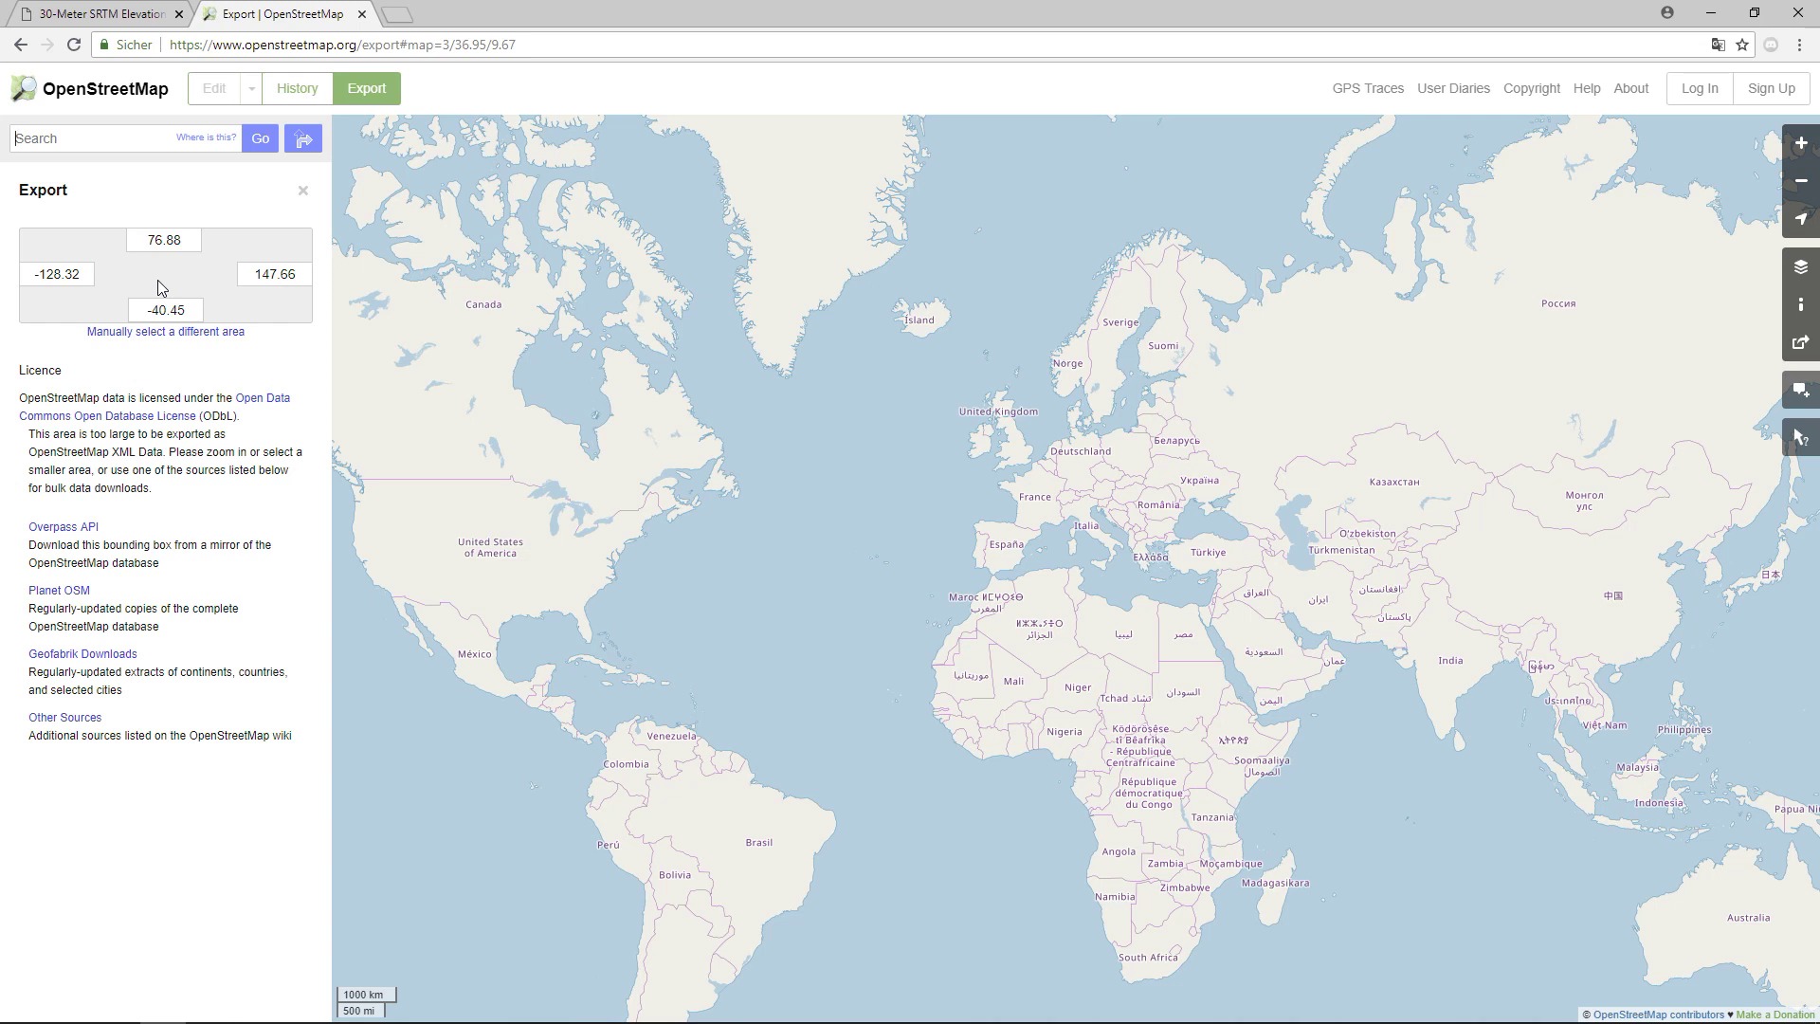
# - Draw a manual export box over southern Britain (latitudes 46.56–54.47, longitudes -6.33–1.05)
pyautogui.click(165, 331)
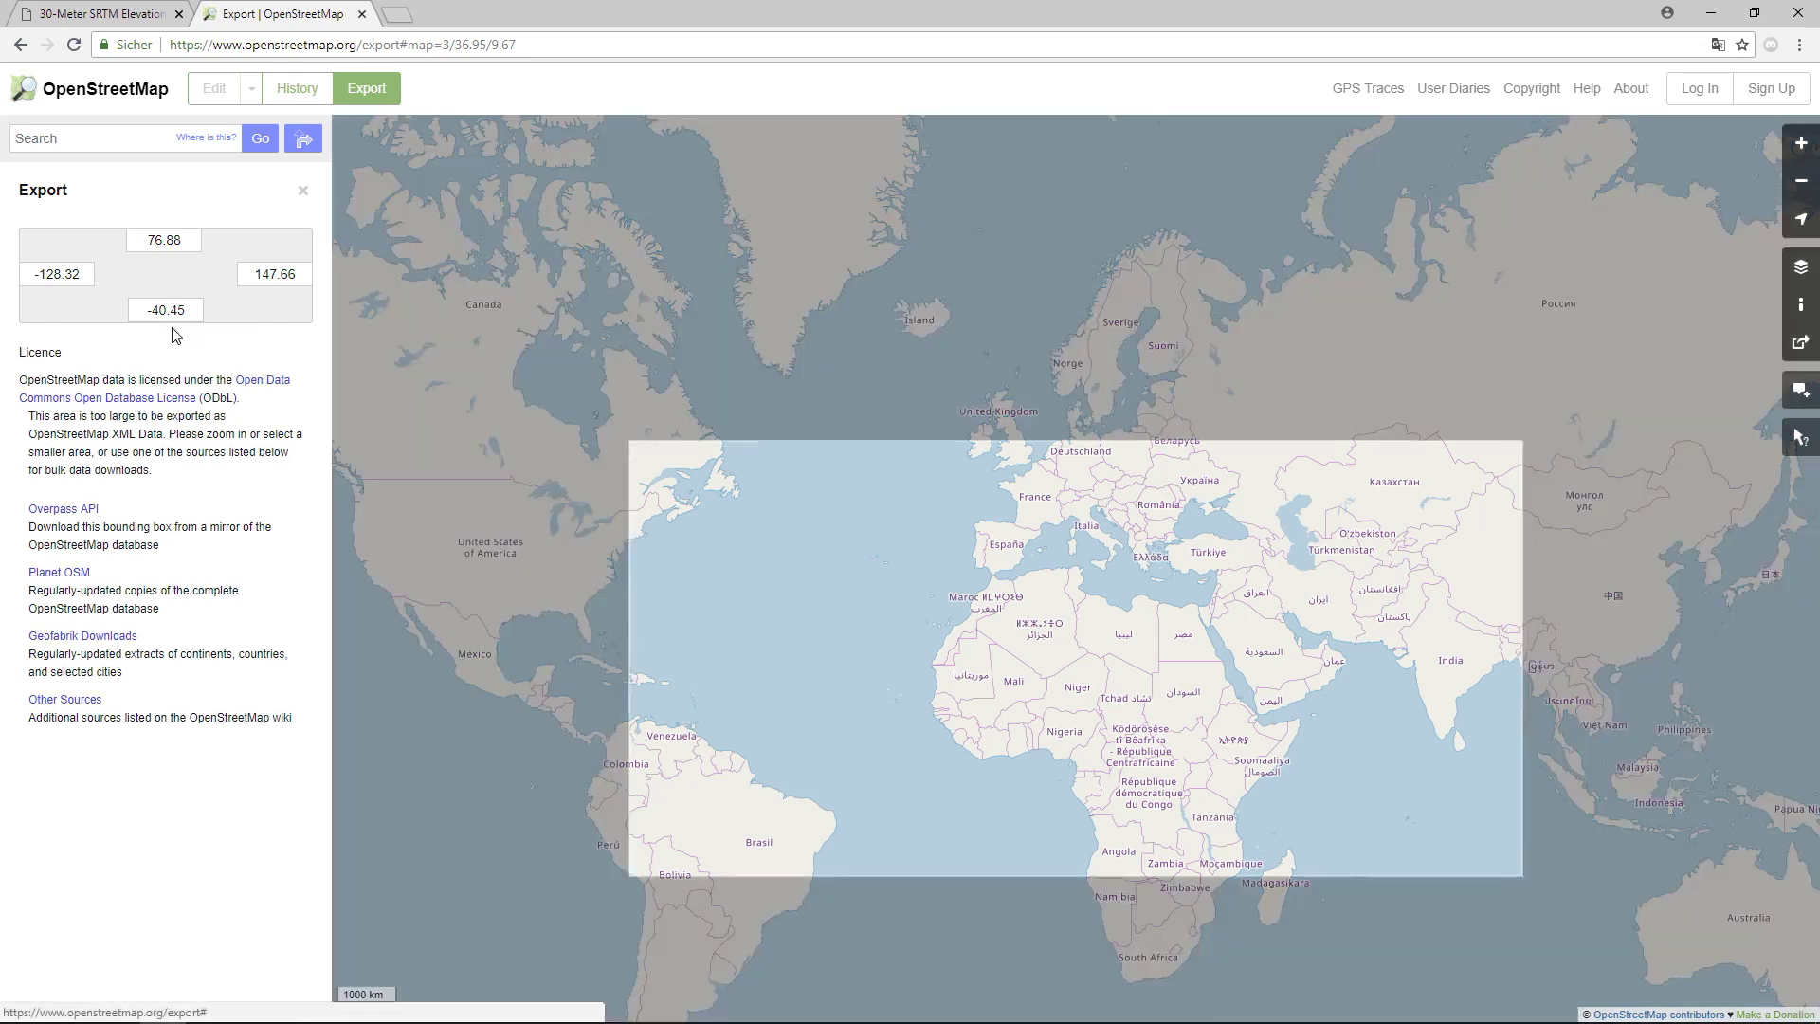
pyautogui.moveTo(630, 439); pyautogui.dragTo(989, 431)
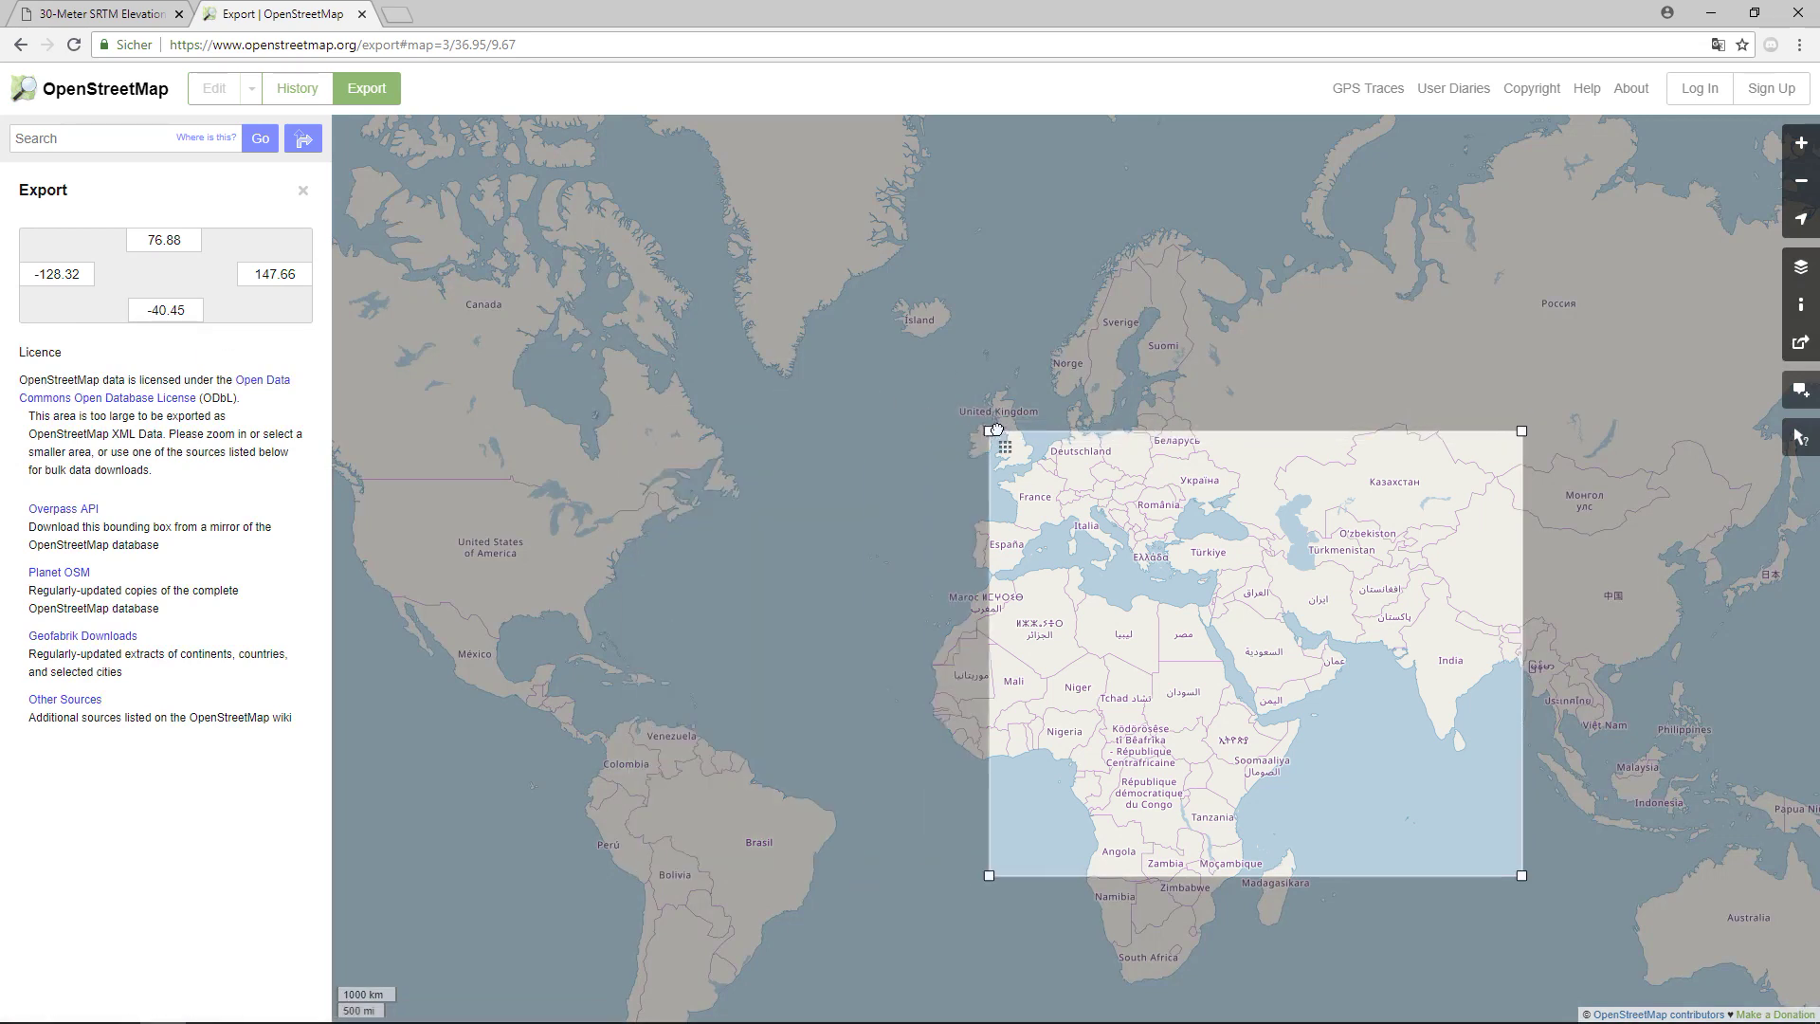
pyautogui.moveTo(1522, 875); pyautogui.dragTo(1029, 497)
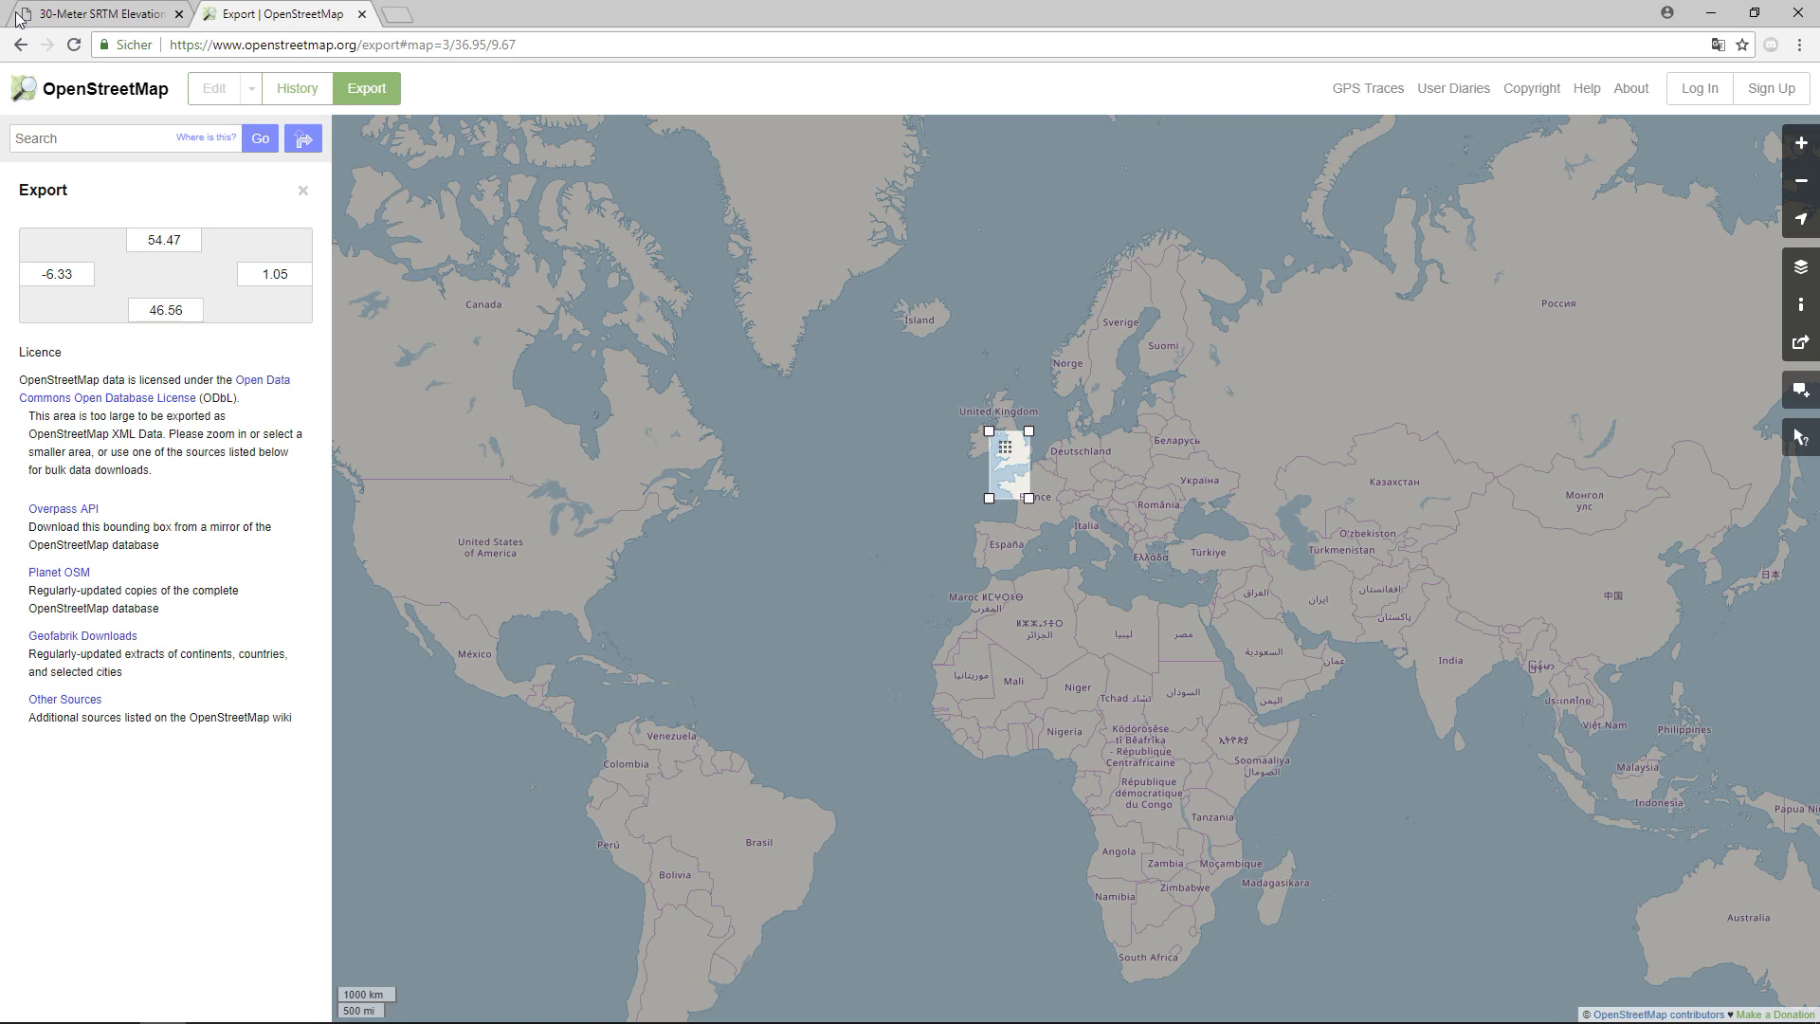
pyautogui.click(100, 17)
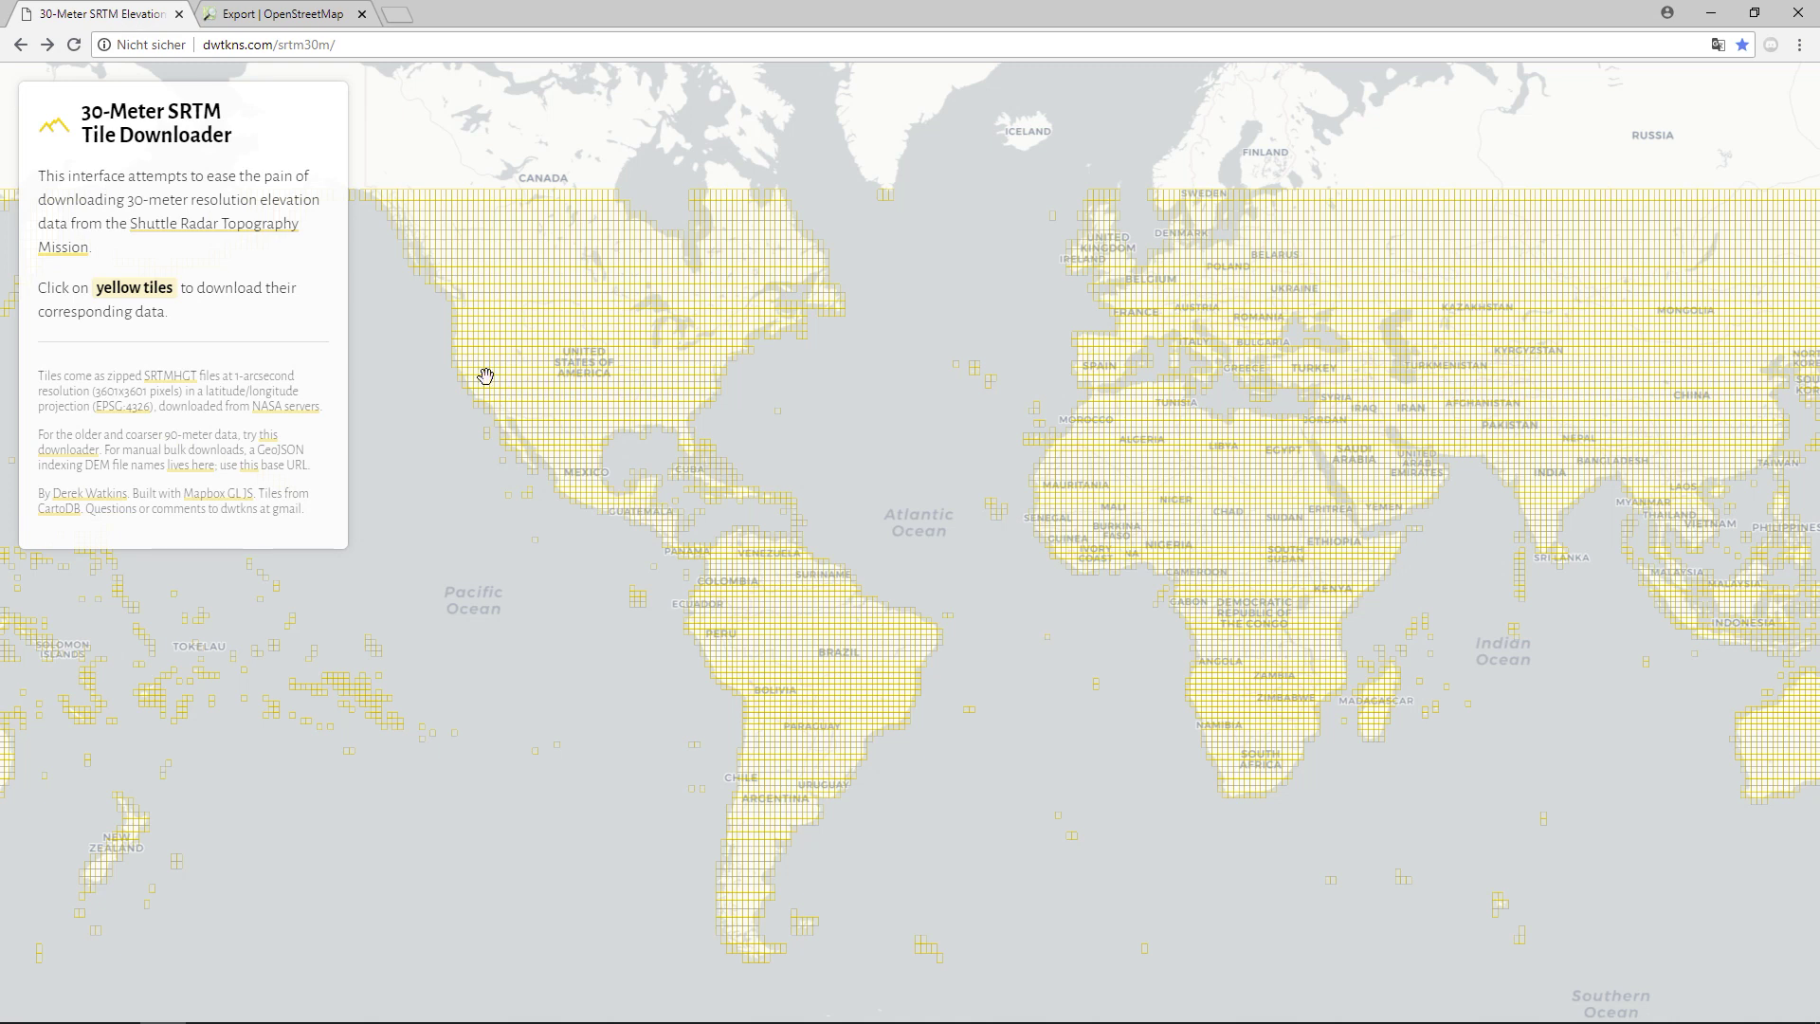
# - Zoom into the Azores and download the DEM for tile N39W032
pyautogui.scroll(4, 965, 380)
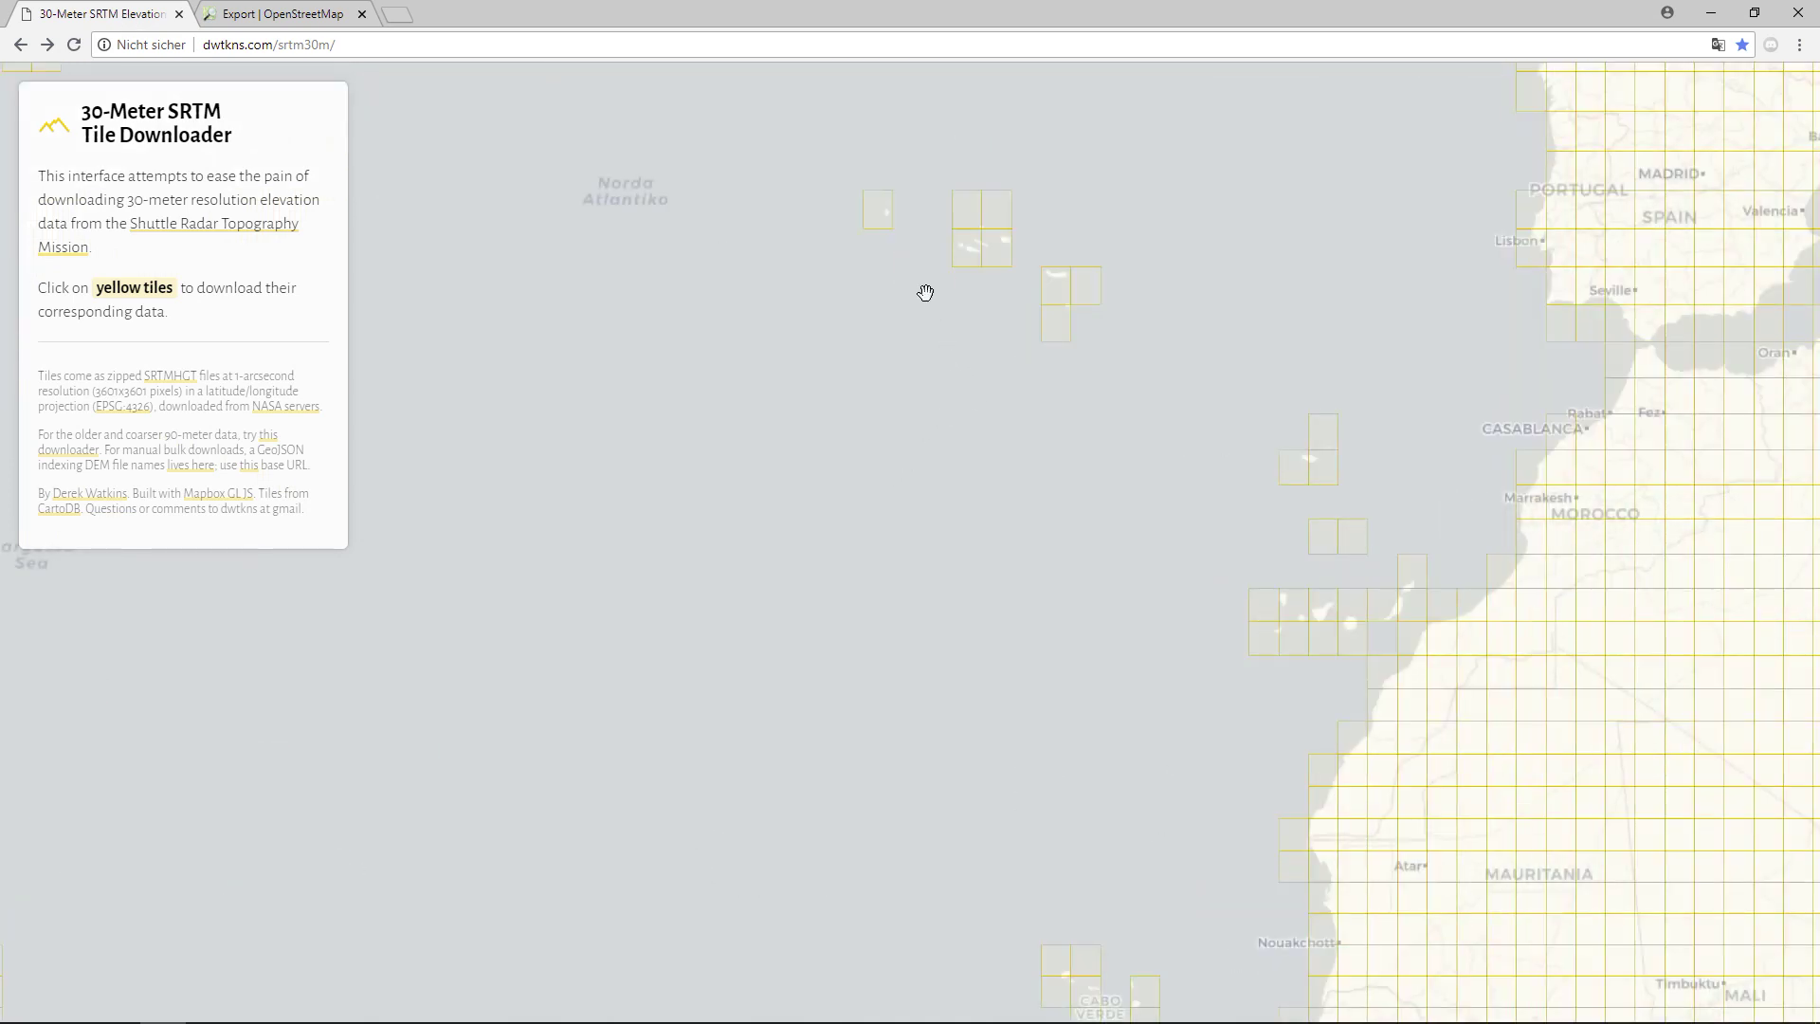
pyautogui.scroll(2, 914, 281)
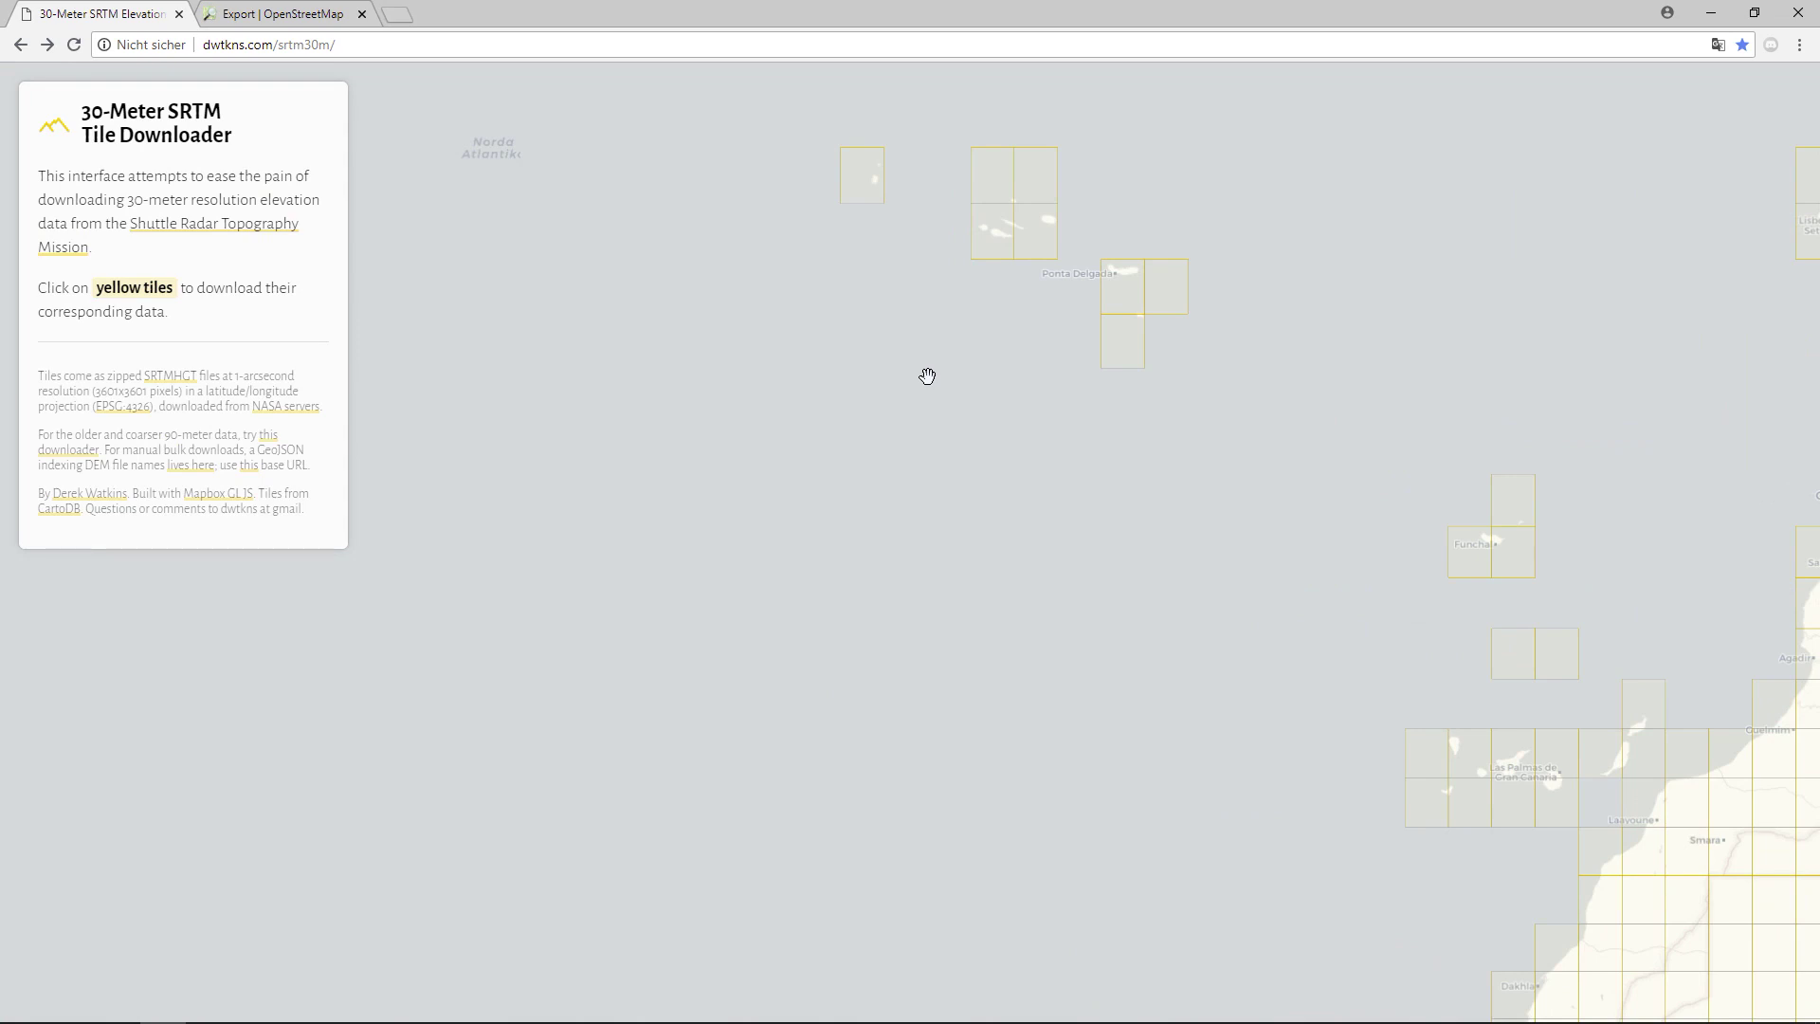
pyautogui.scroll(3, 878, 195)
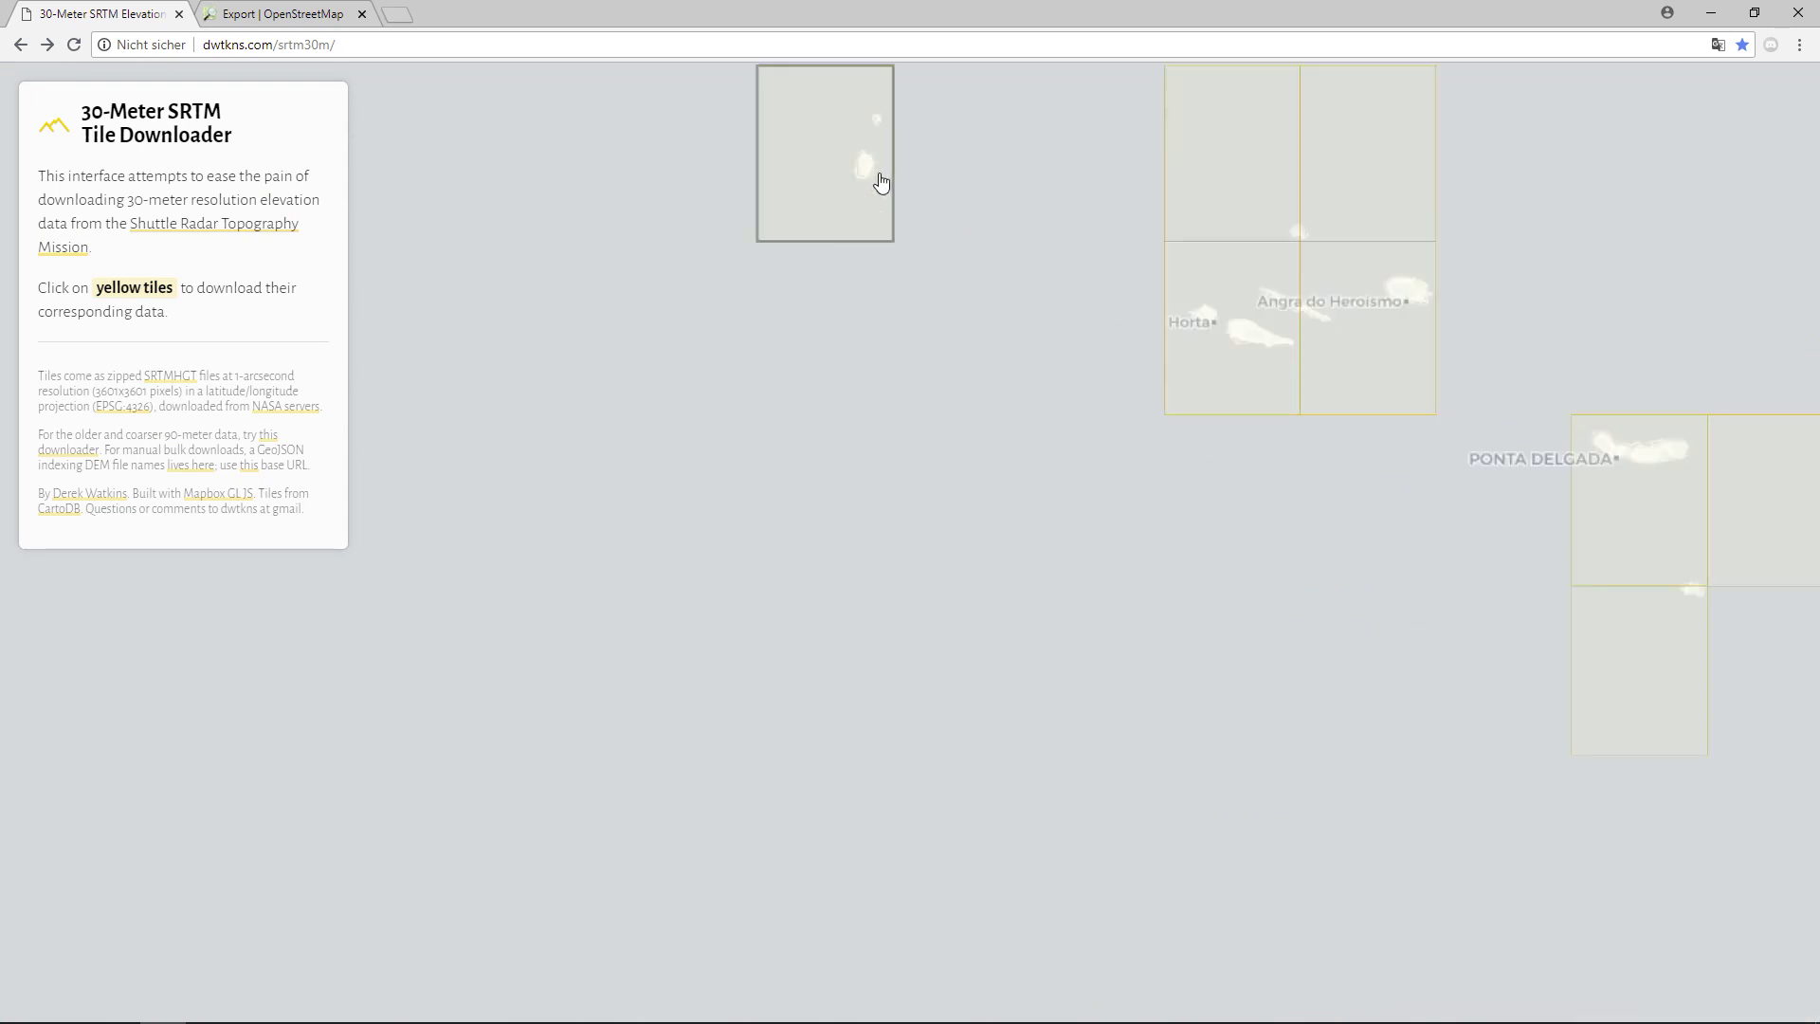
pyautogui.click(848, 193)
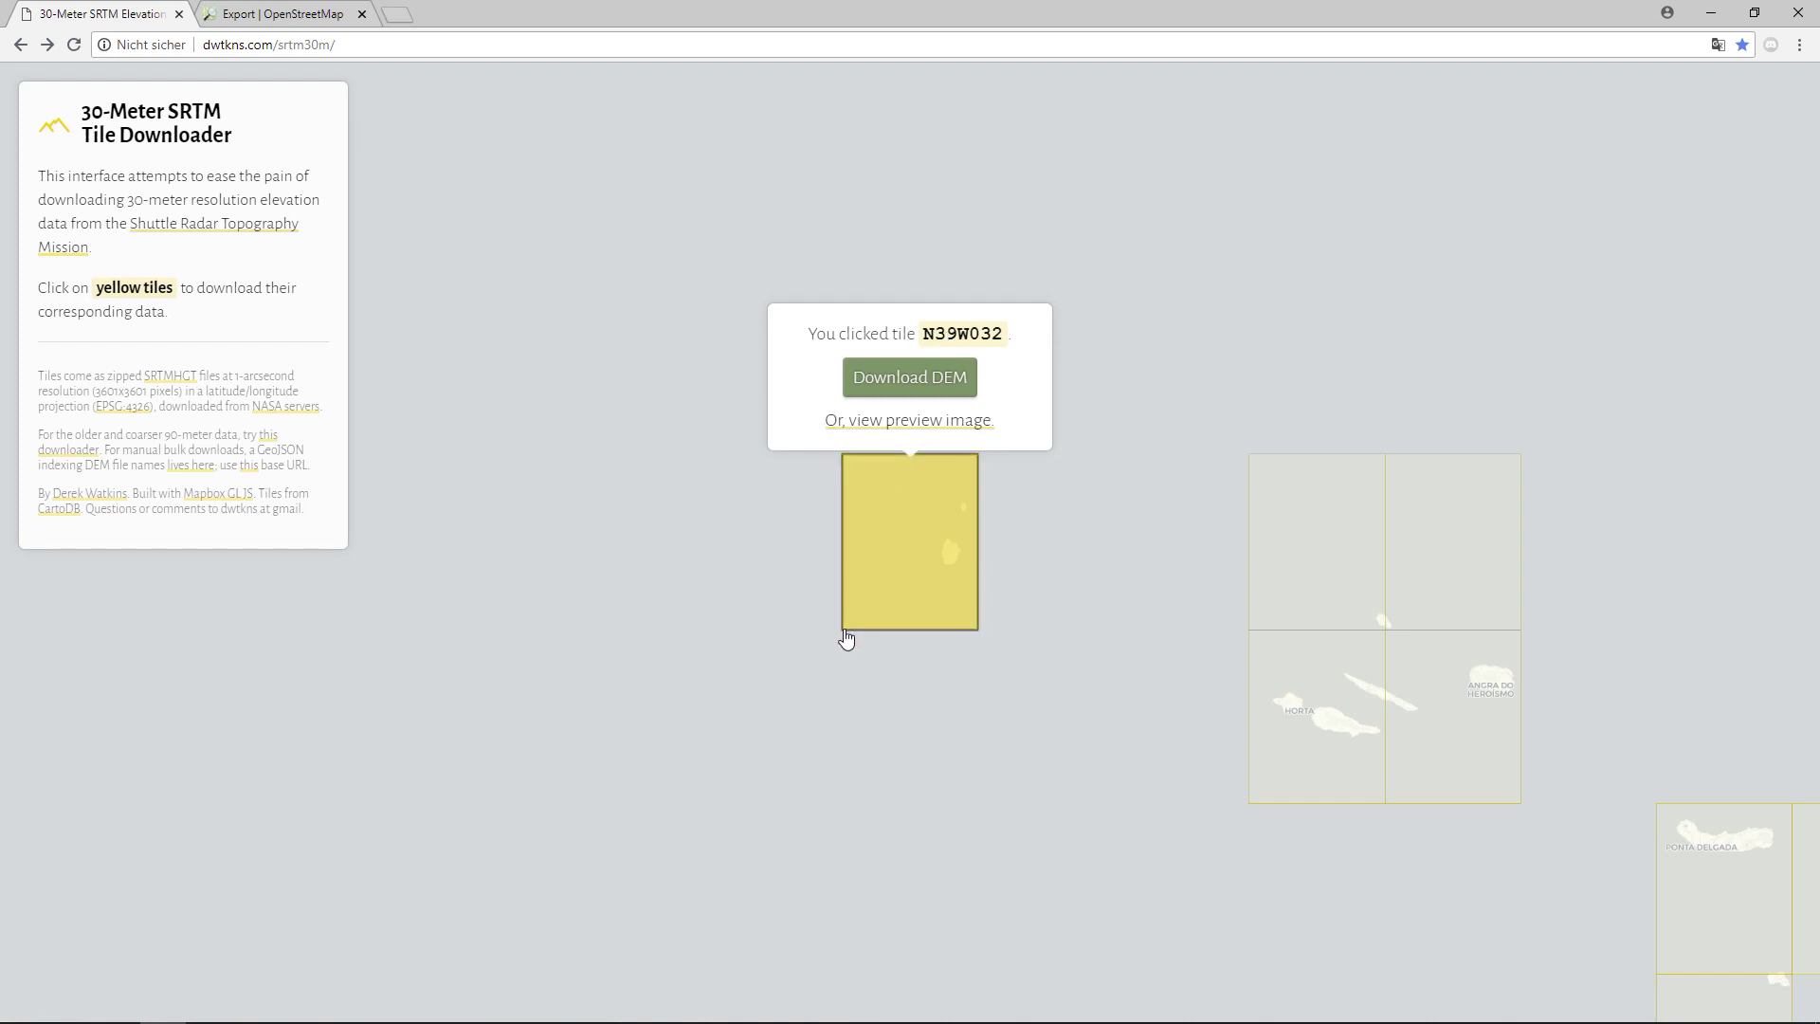
pyautogui.click(929, 391)
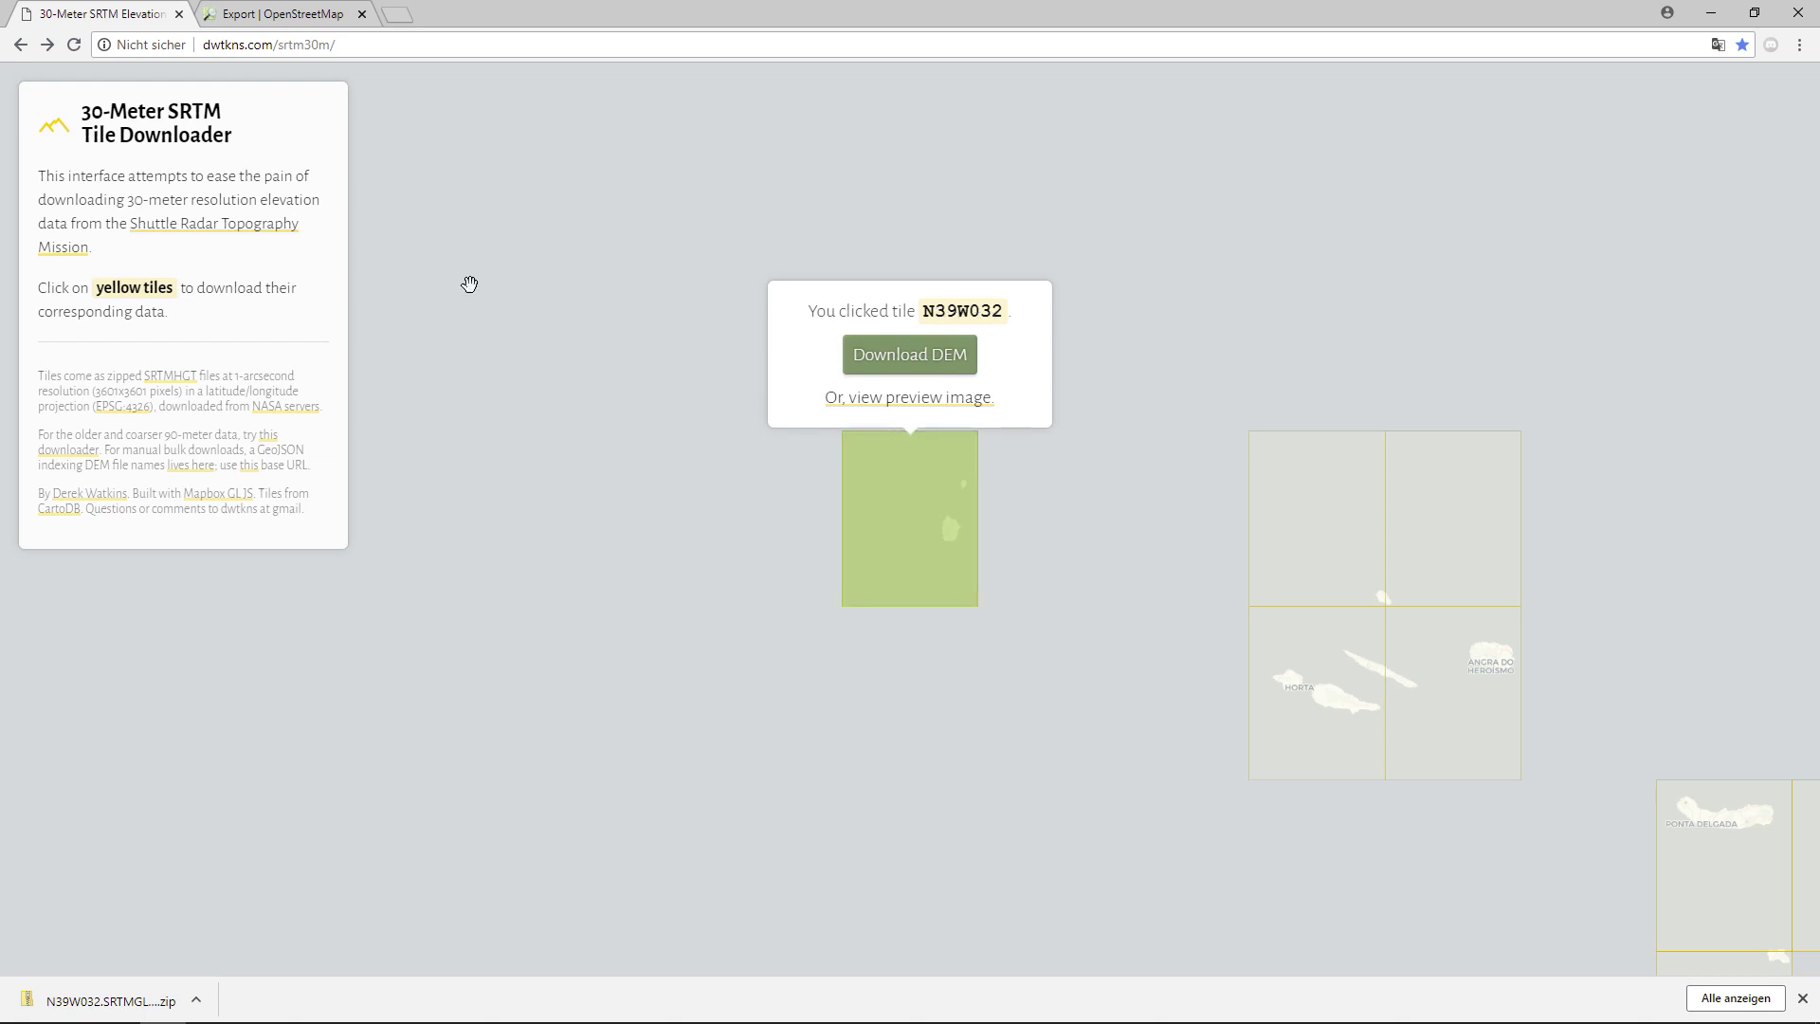
# - Check the Azores tile IDs N38W029, N38W028 and N39W029, then return to the OpenStreetMap export page
pyautogui.click(285, 13)
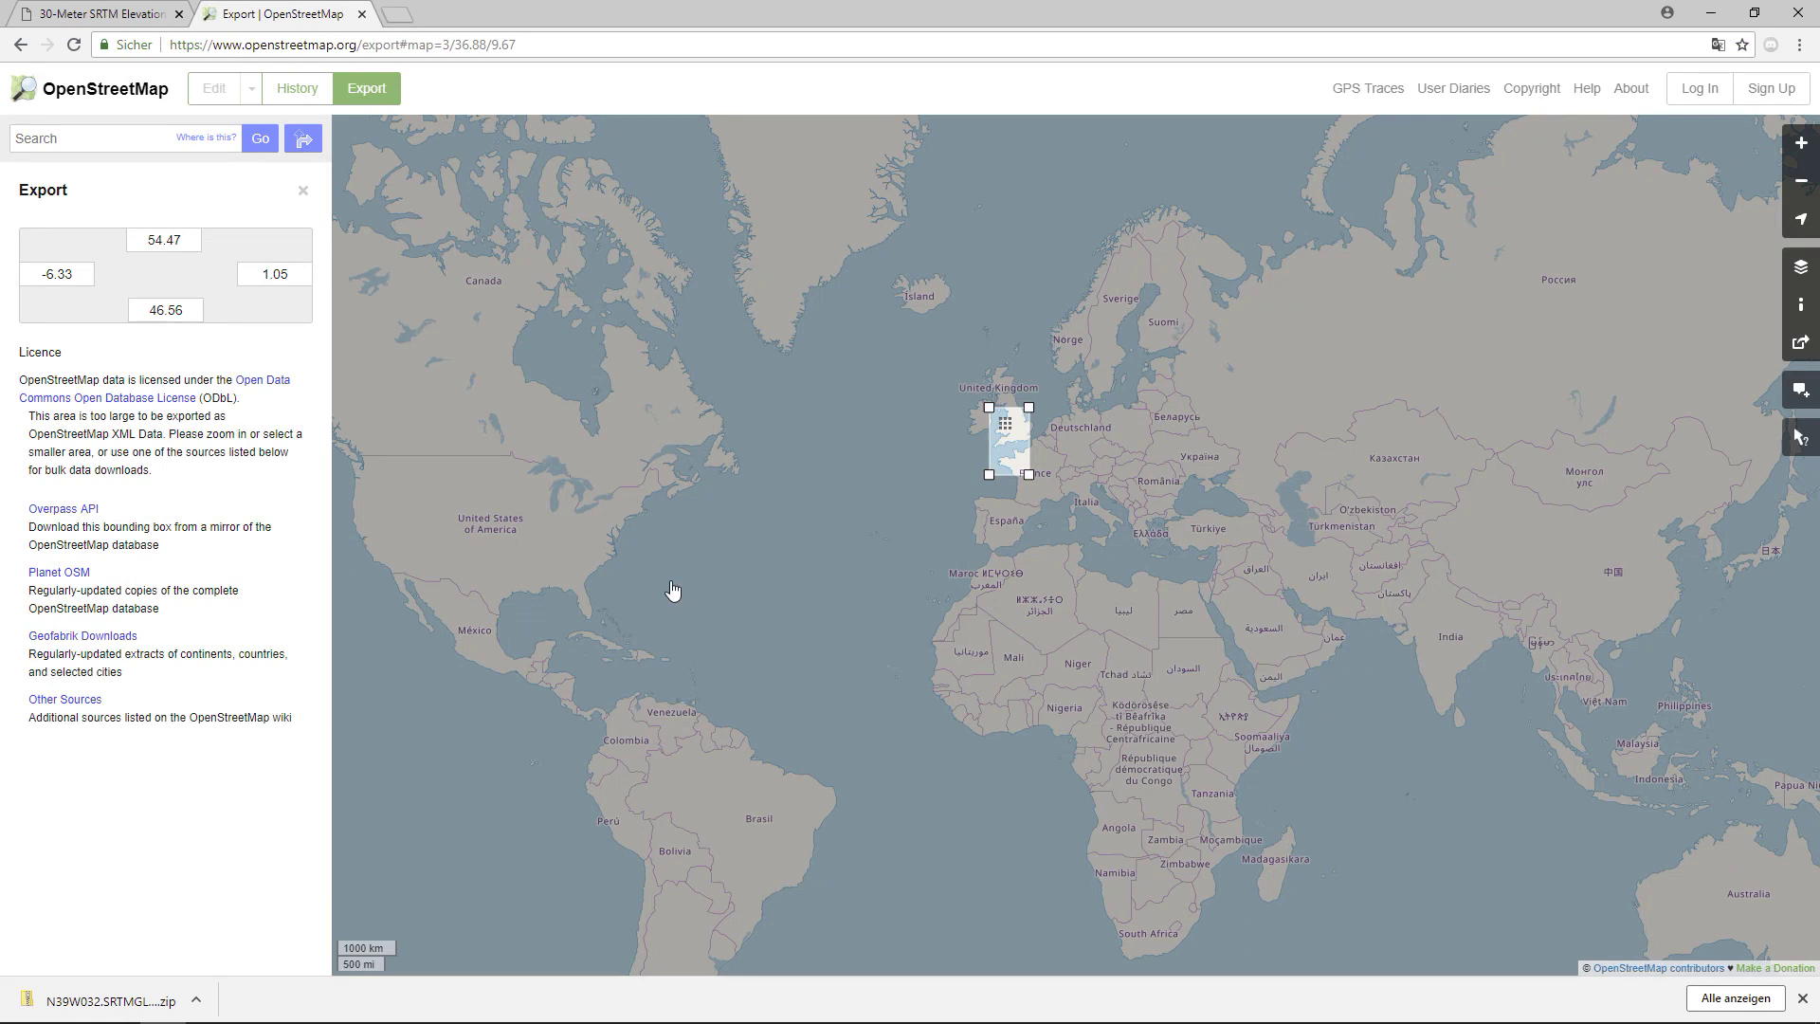
pyautogui.click(130, 17)
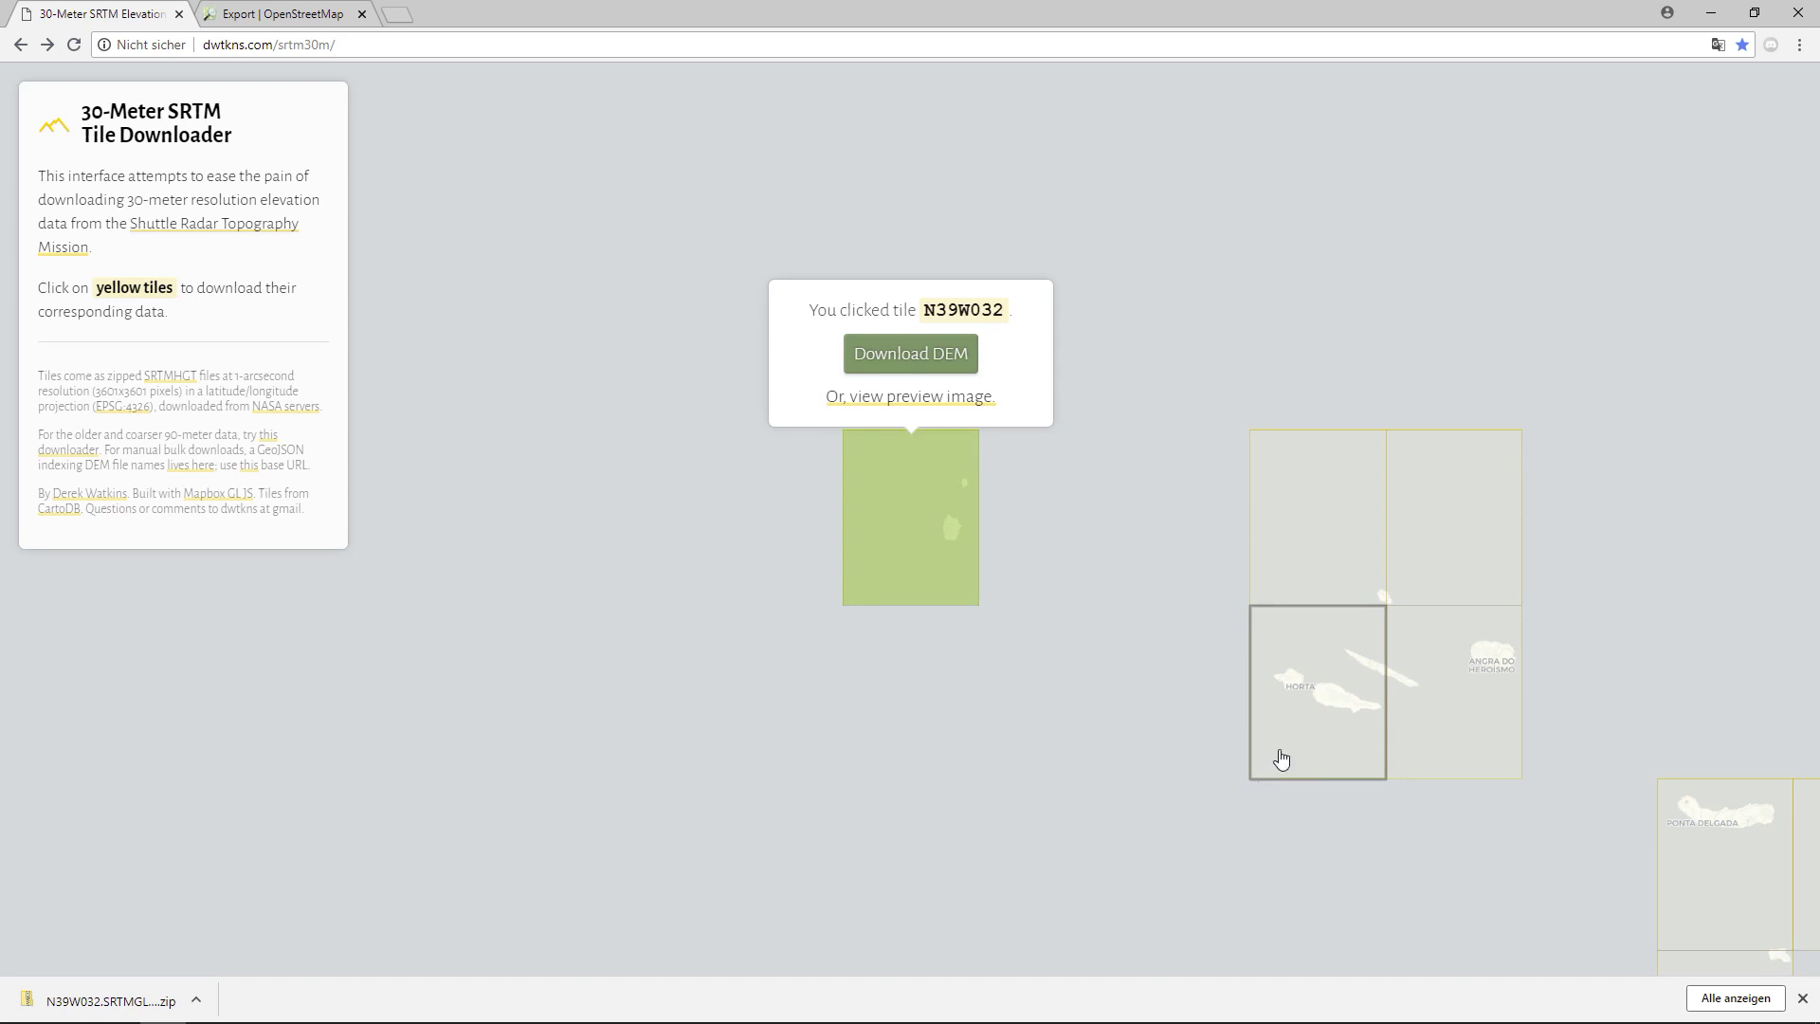
pyautogui.click(1315, 763)
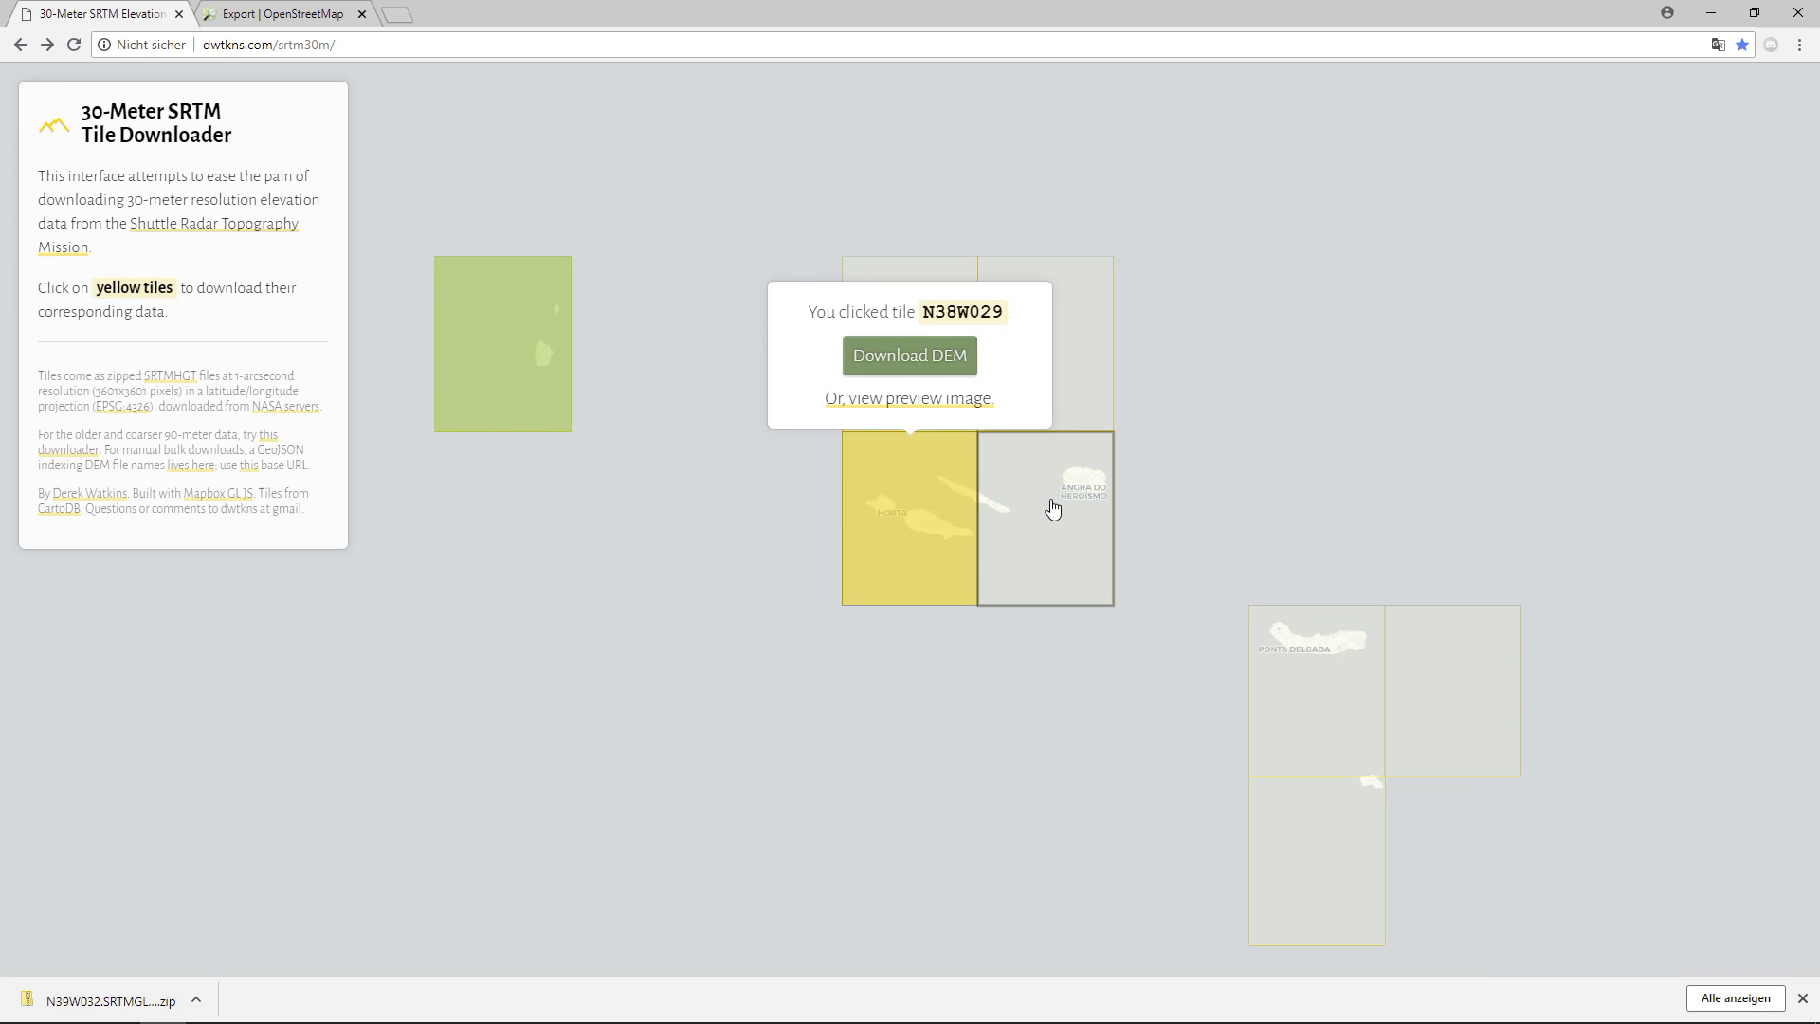
pyautogui.click(1052, 508)
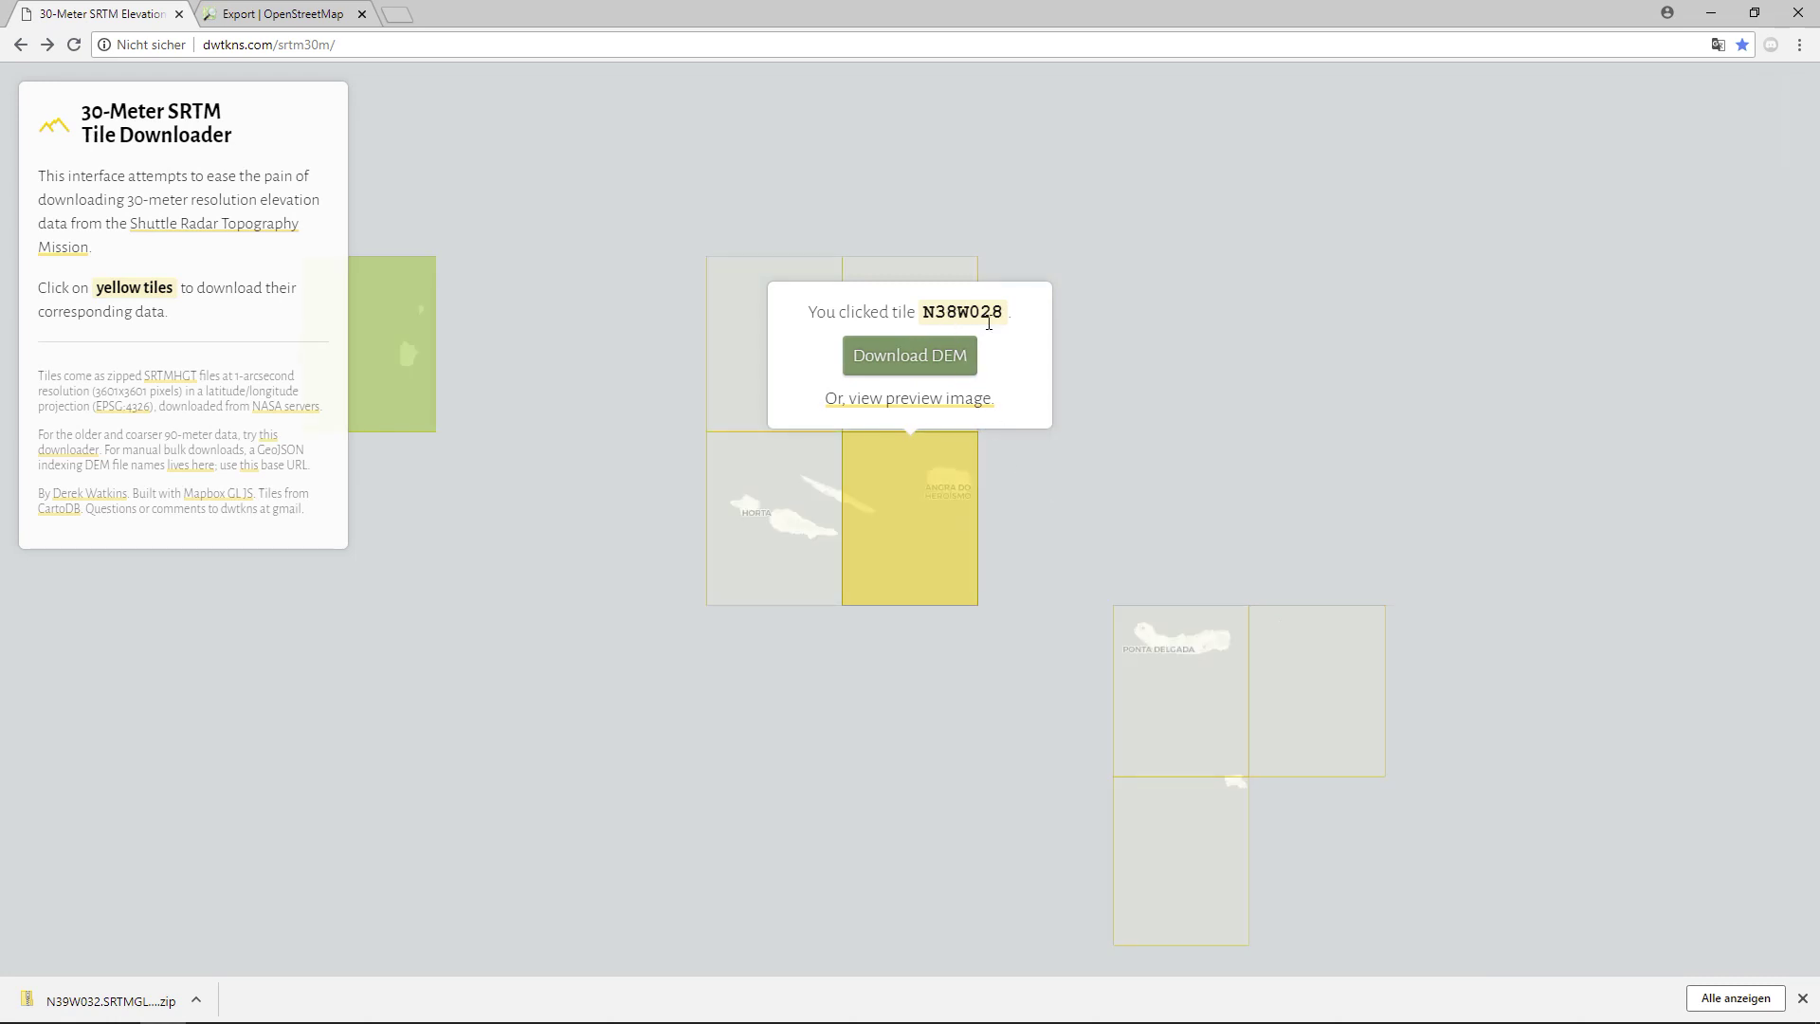
pyautogui.click(825, 448)
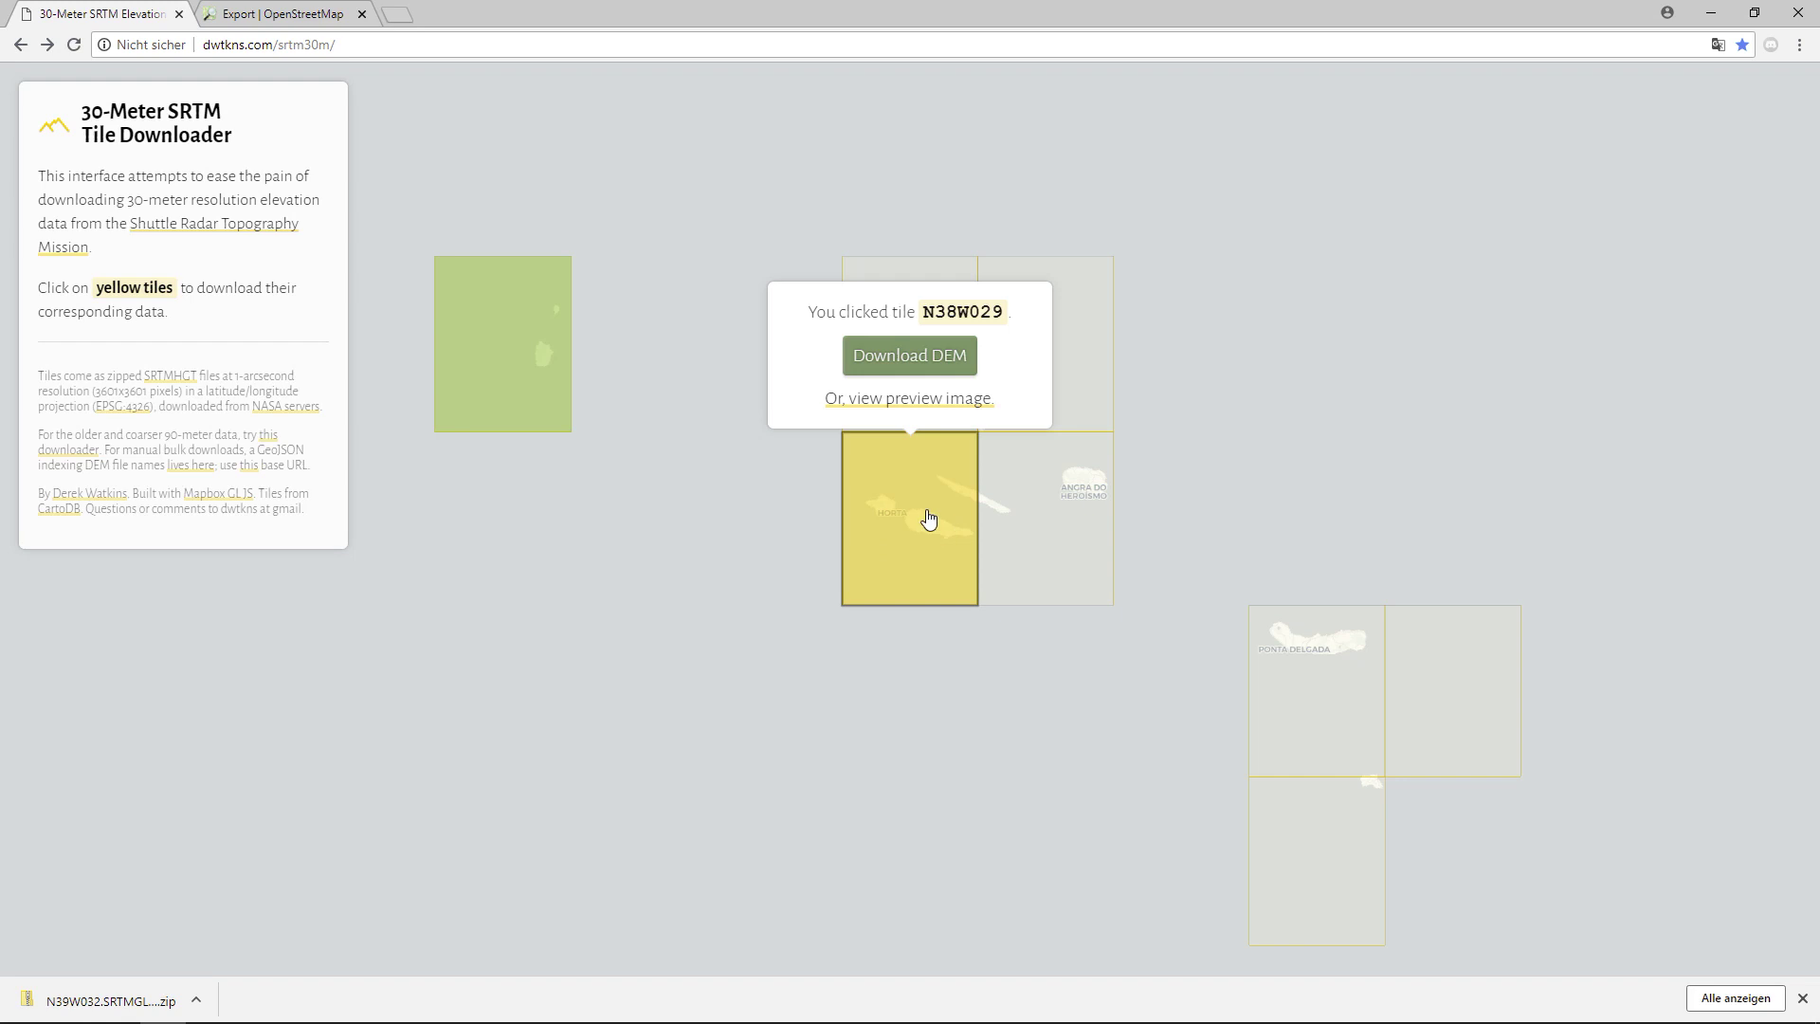
pyautogui.click(922, 275)
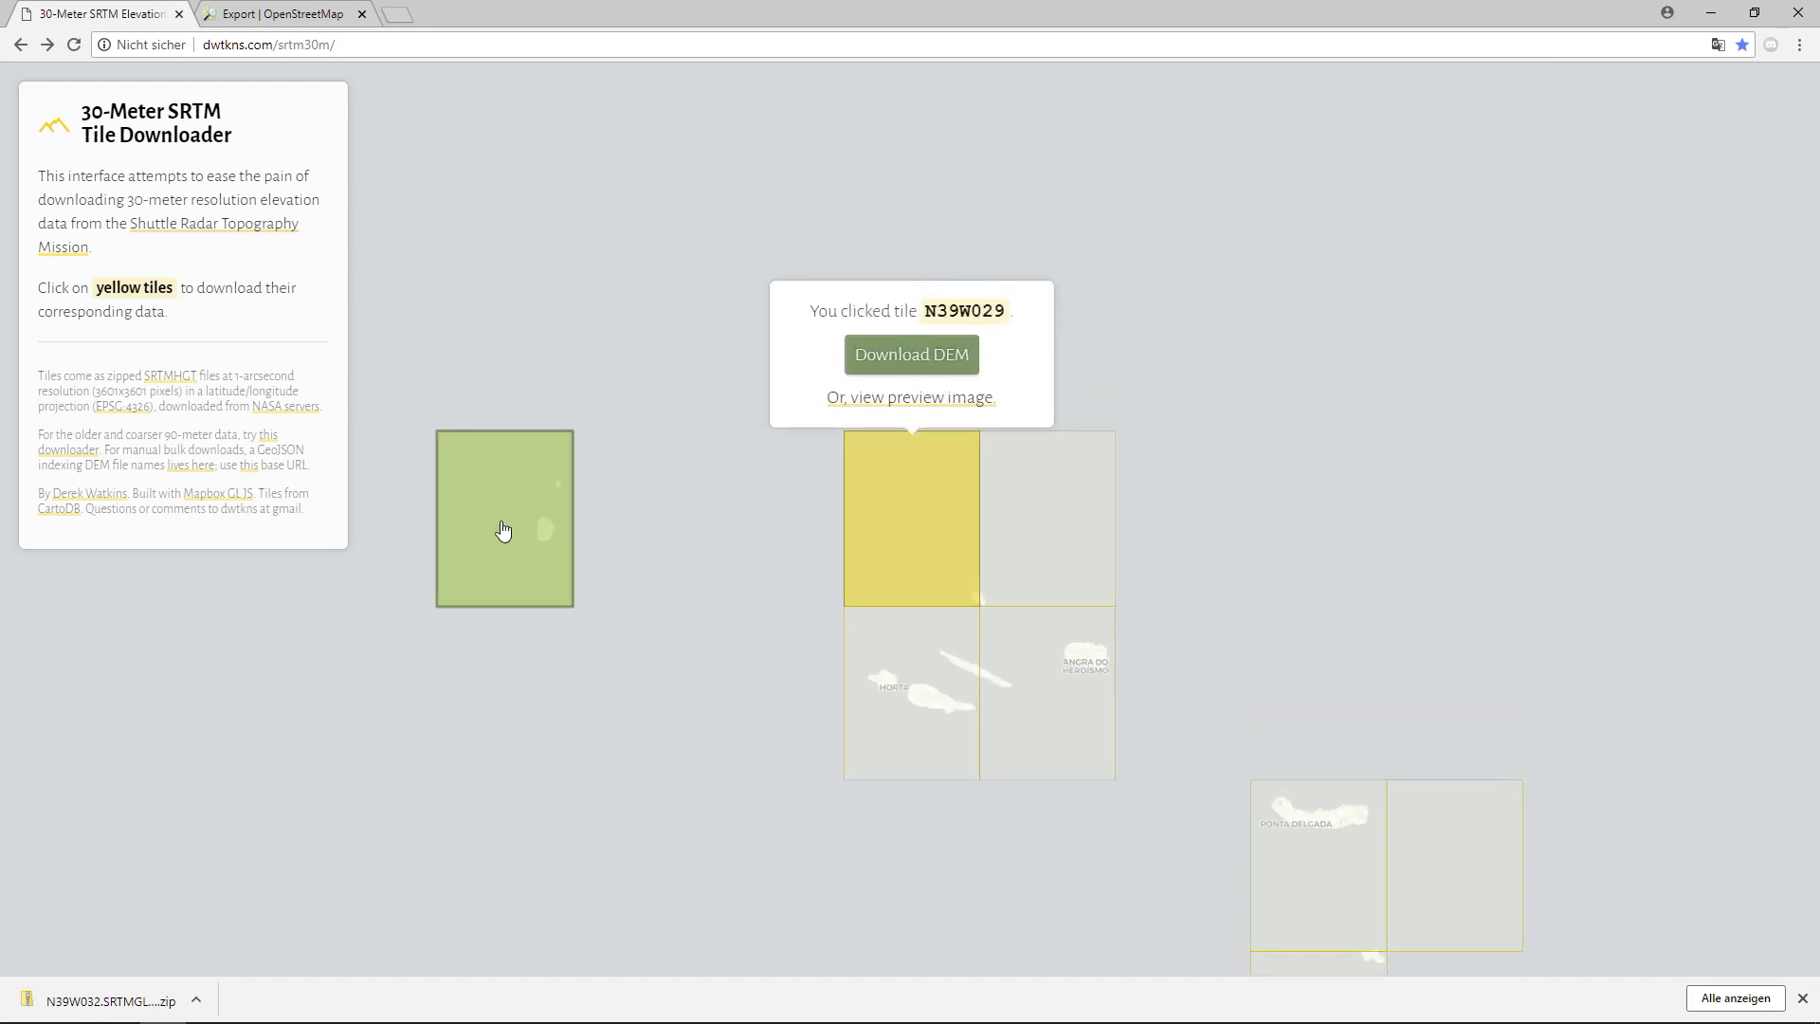
pyautogui.click(519, 571)
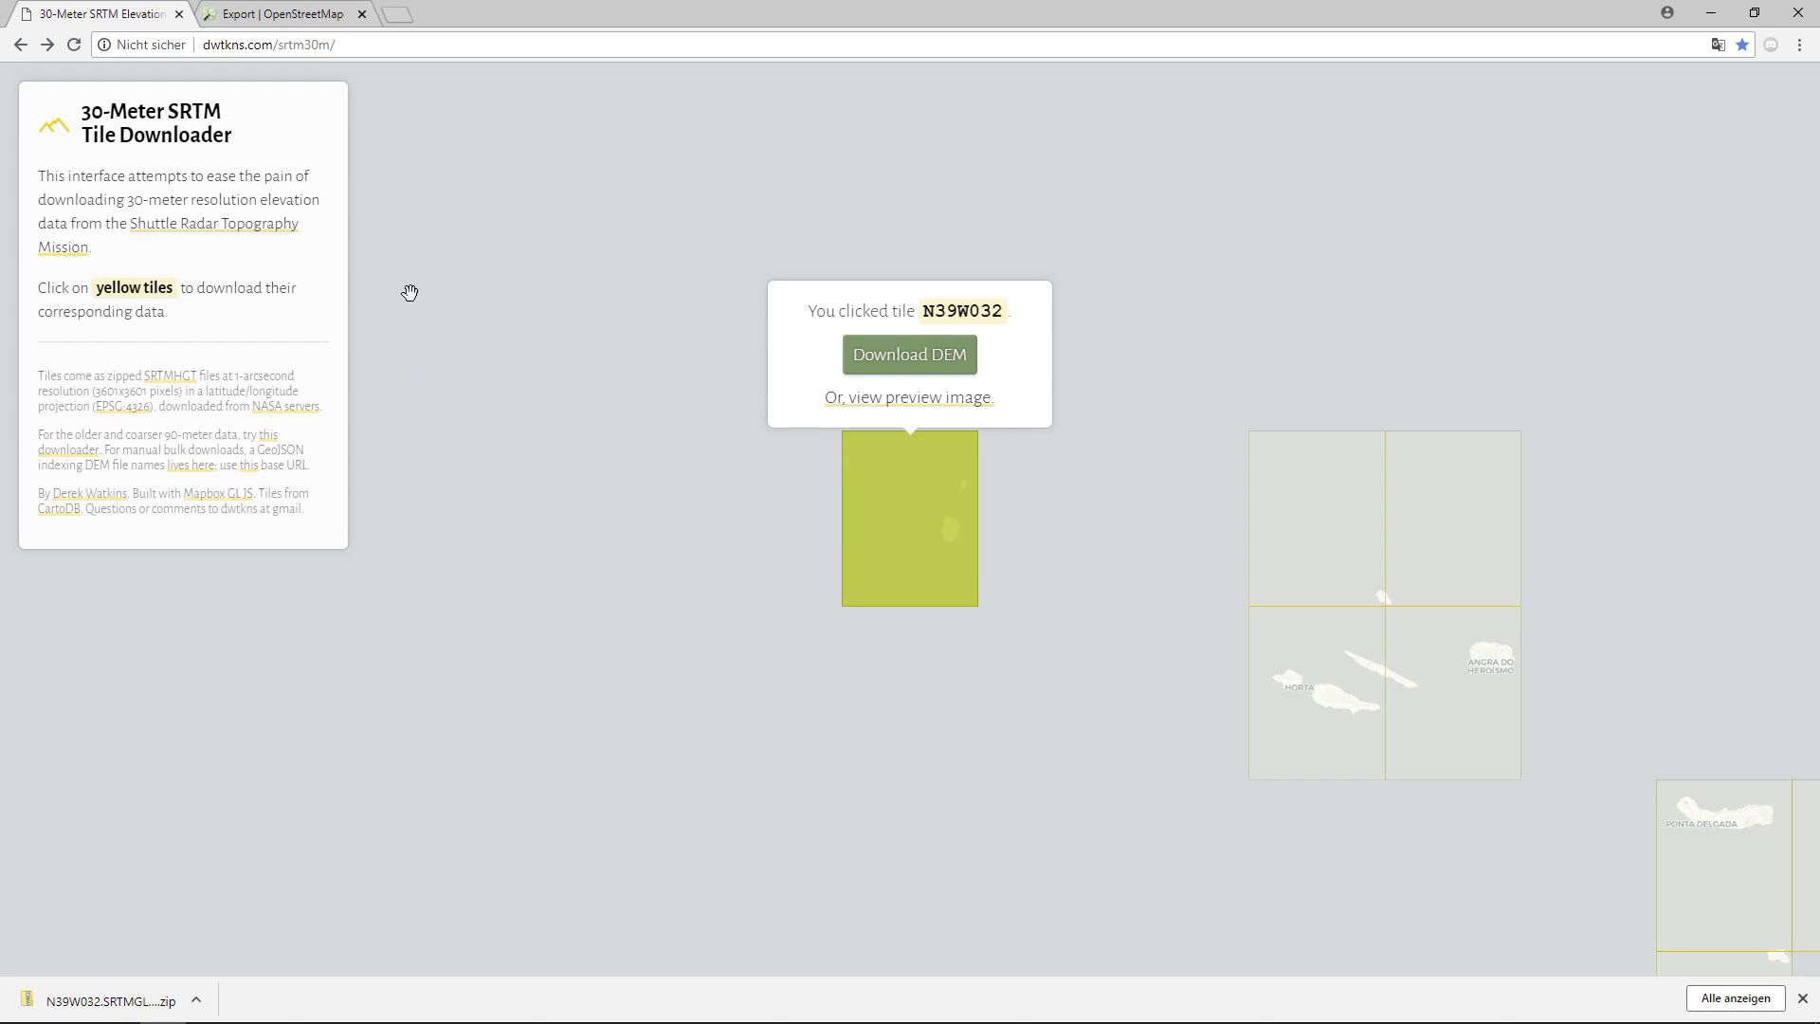
pyautogui.click(284, 16)
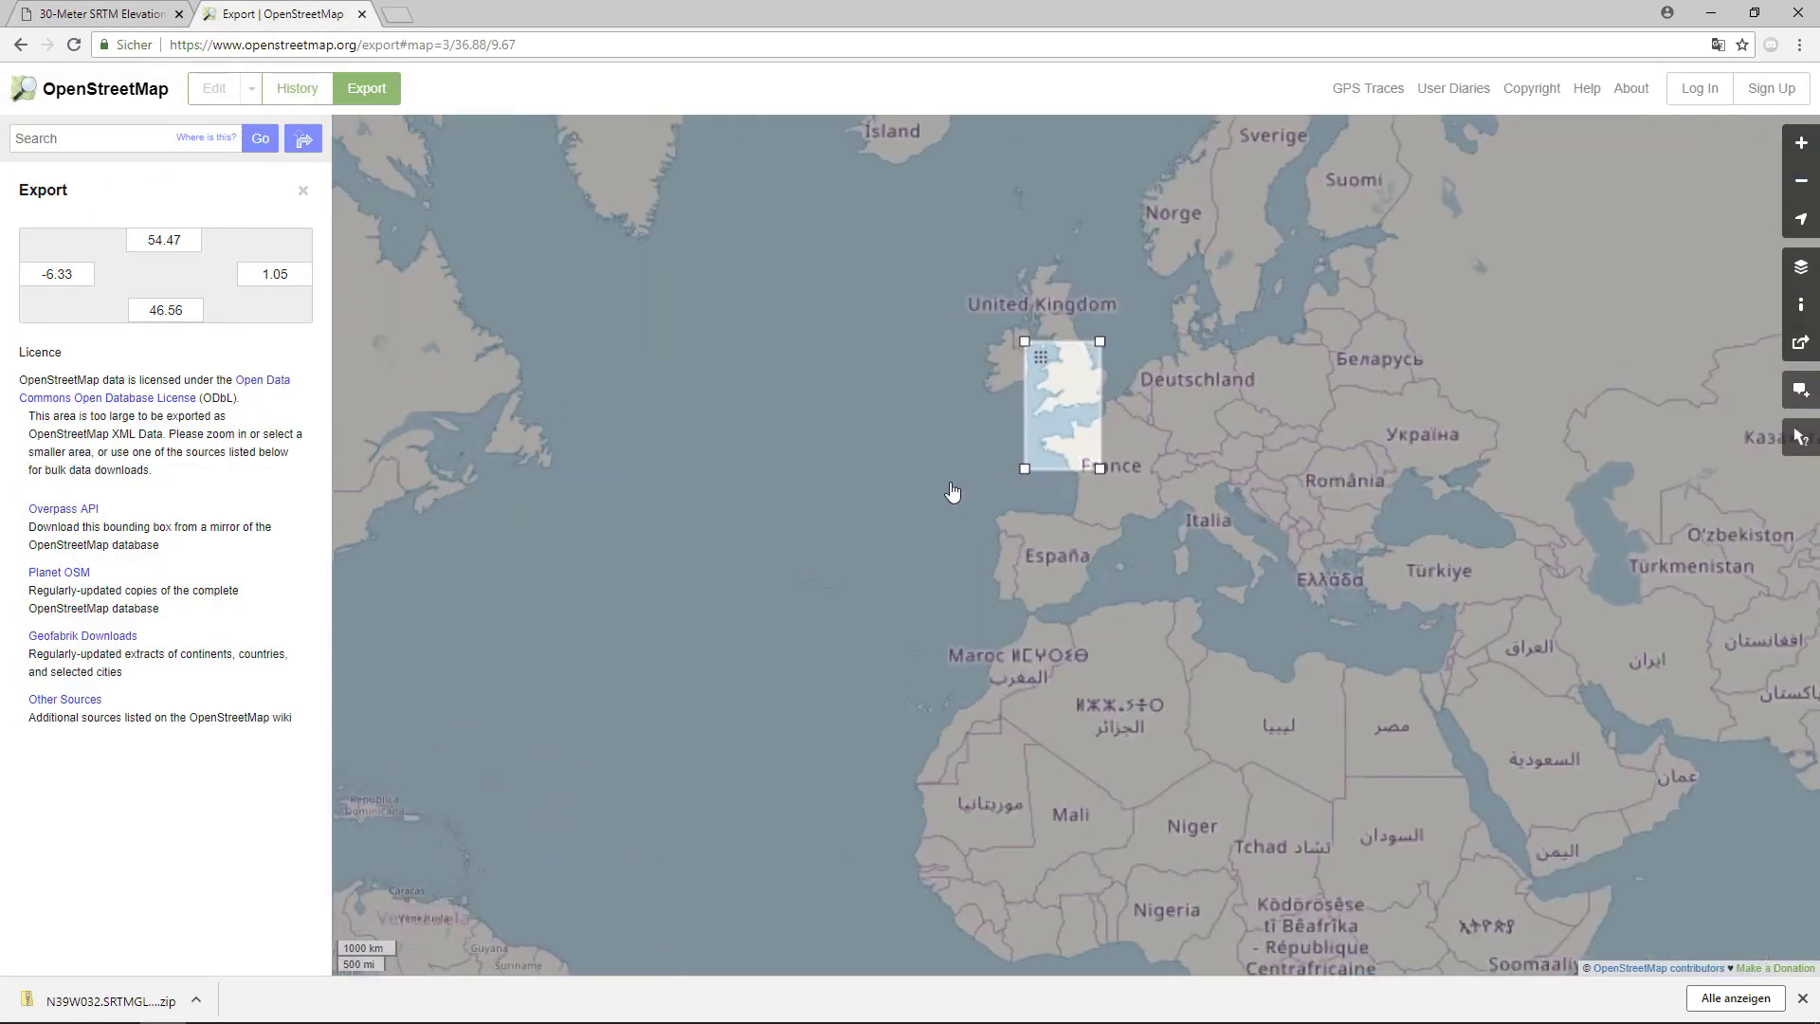
# - Drag the export box over the westernmost Azores islands, Flores and Corvo
pyautogui.scroll(1, 950, 496)
pyautogui.moveTo(1152, 411); pyautogui.dragTo(589, 640)
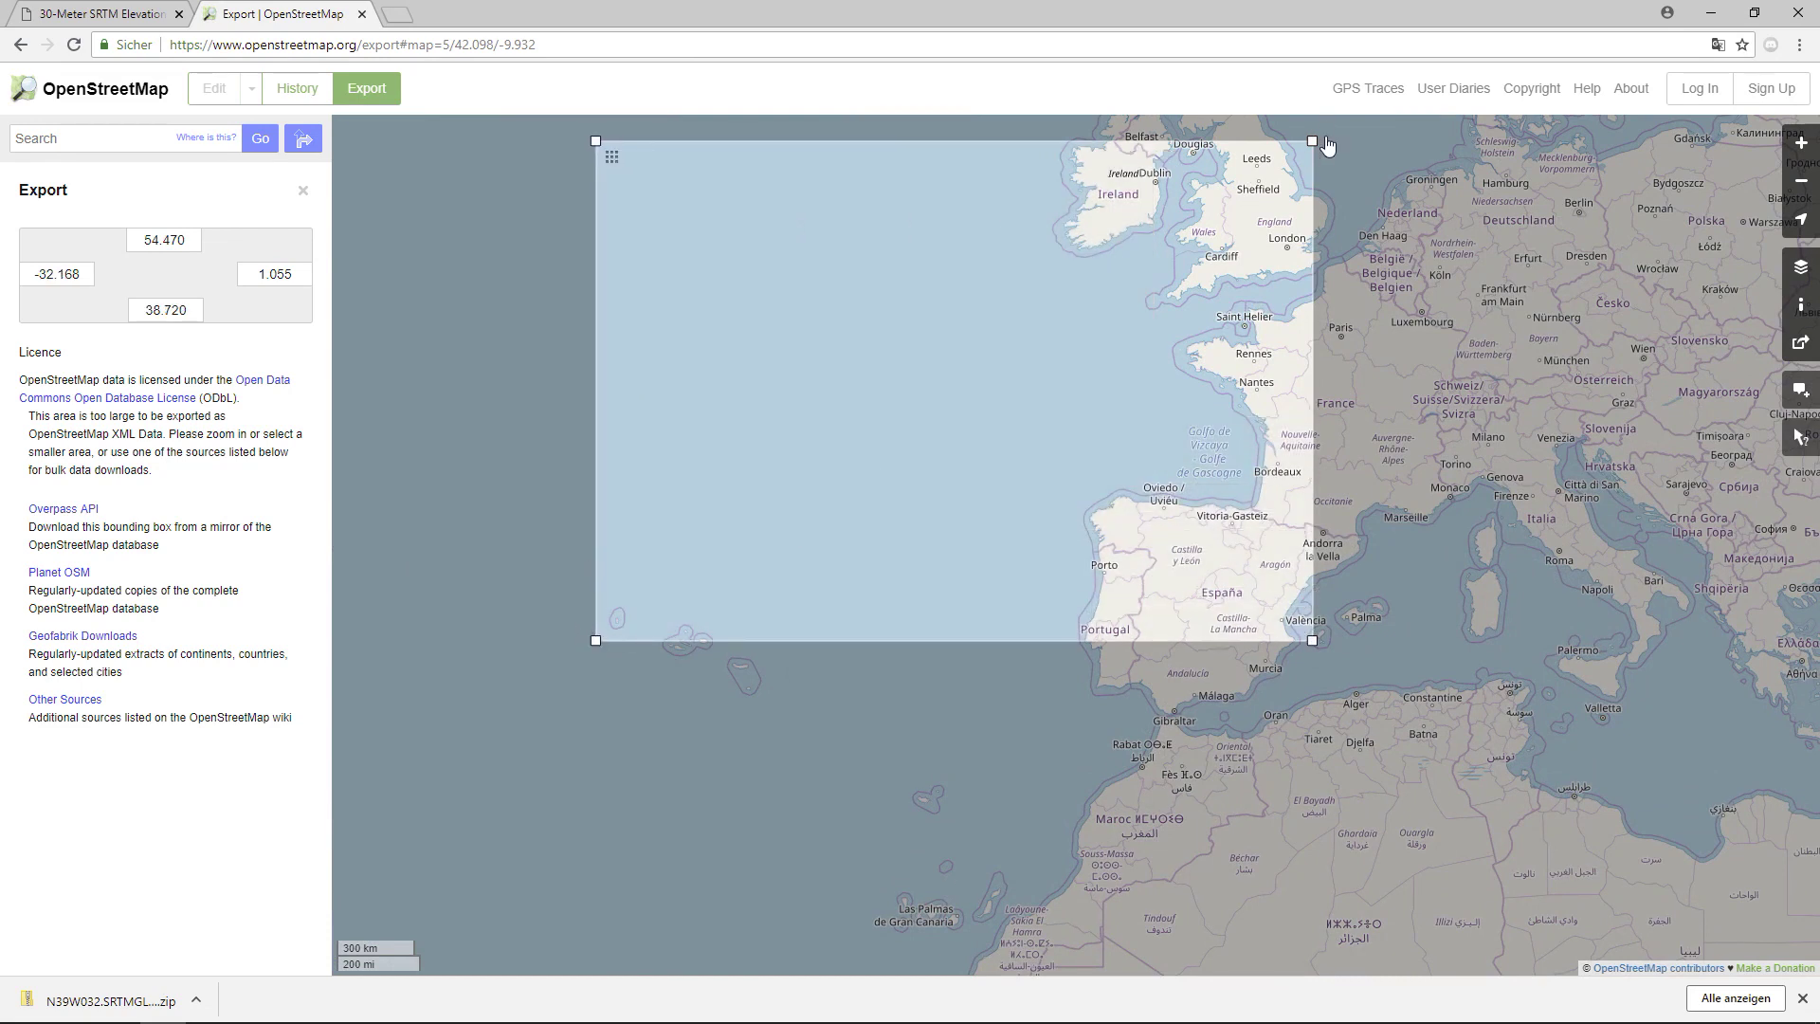
pyautogui.moveTo(1313, 143); pyautogui.dragTo(619, 618)
pyautogui.scroll(2, 622, 629)
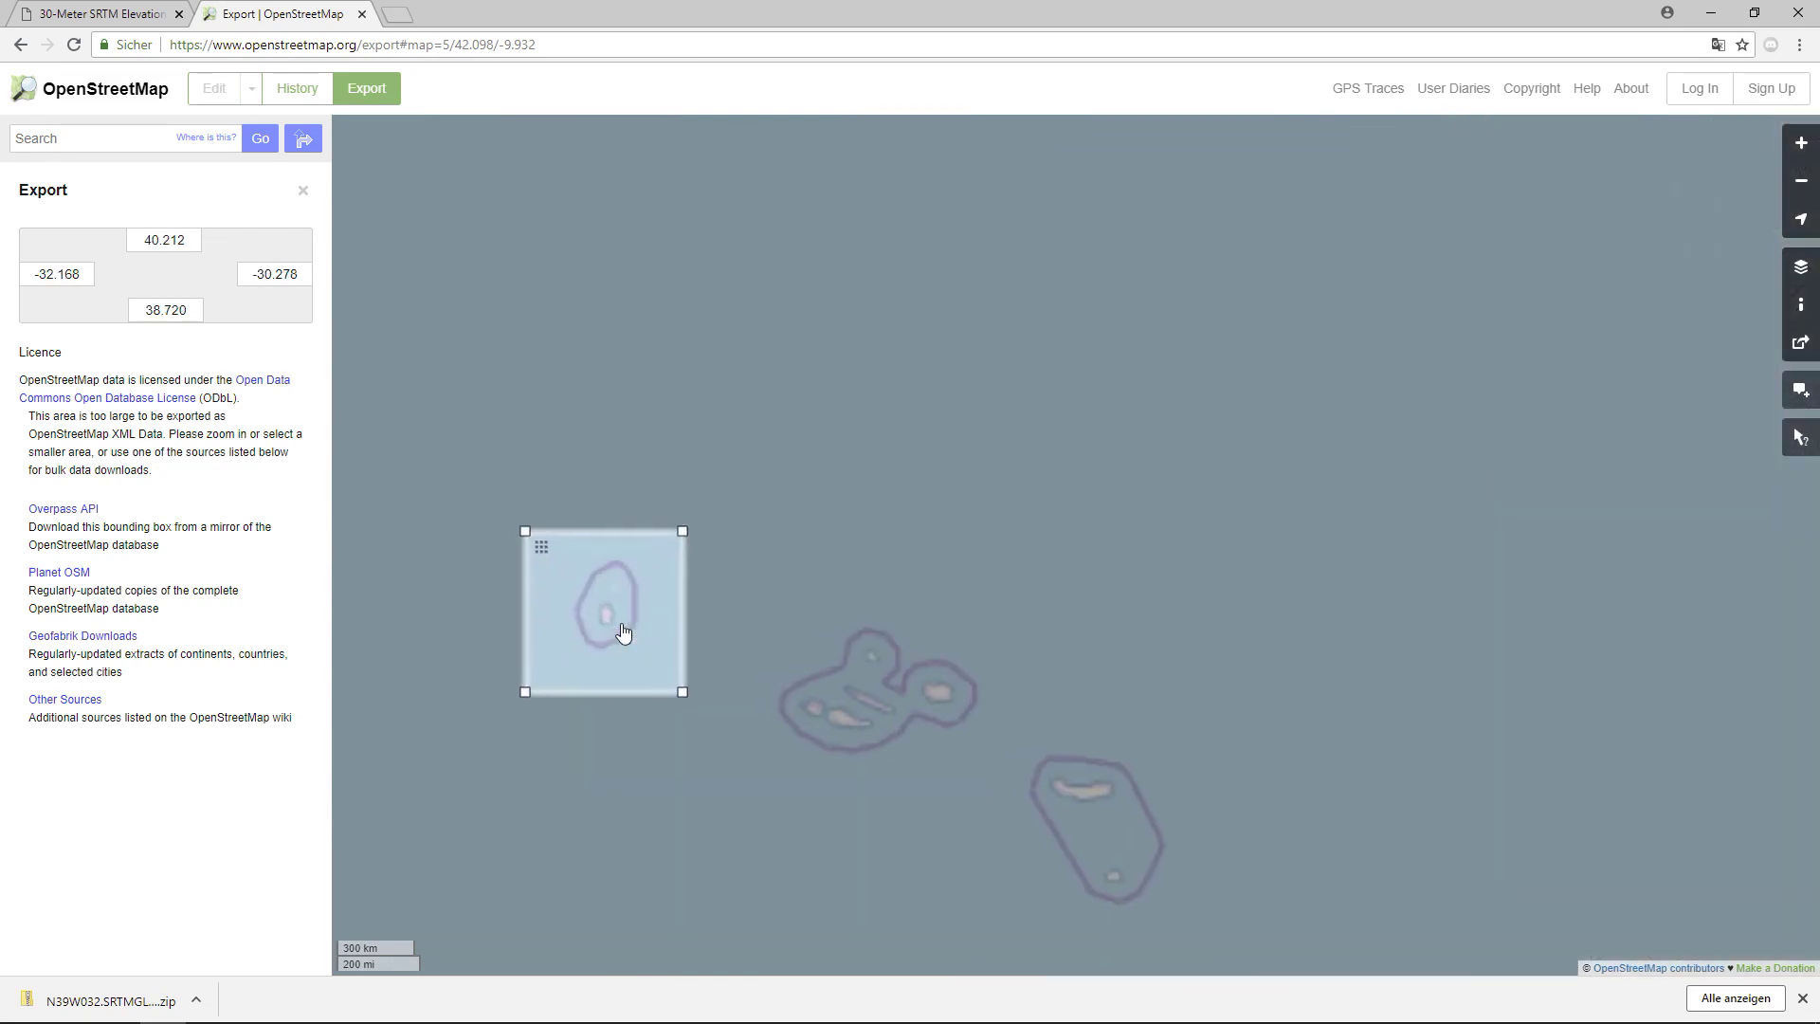
pyautogui.scroll(1, 623, 633)
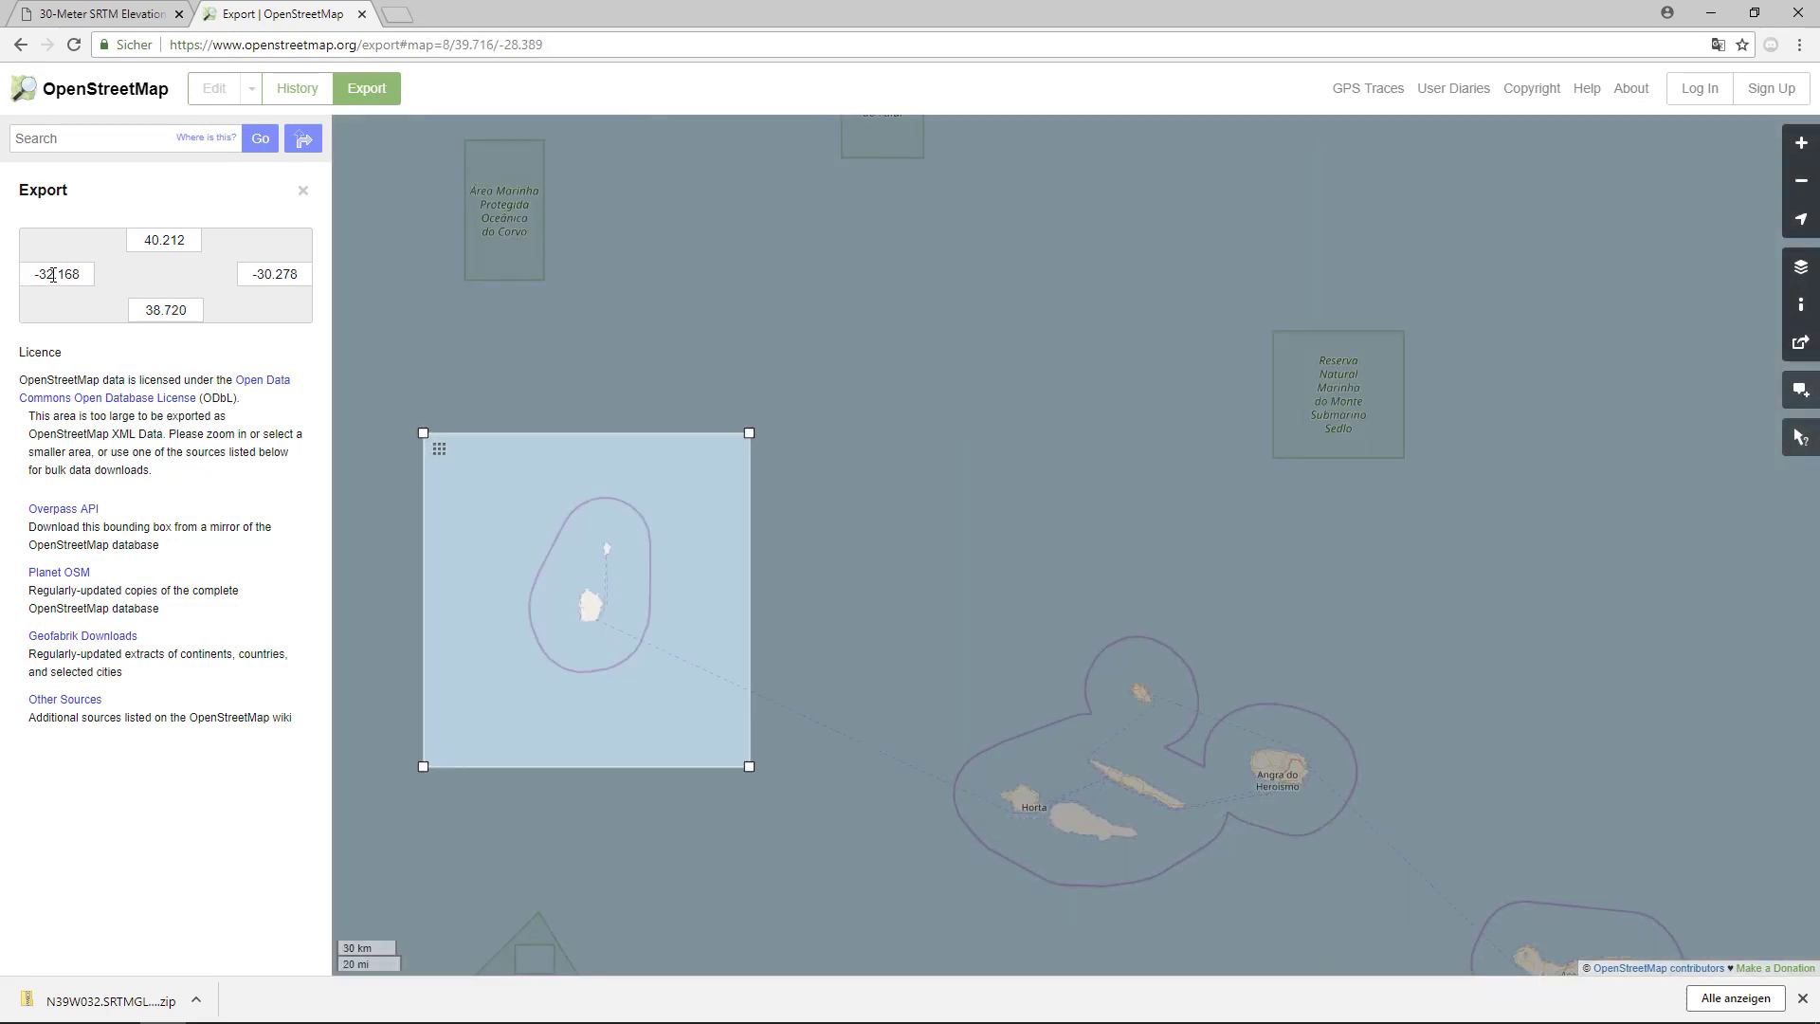
# - Set bounds to longitude -32.0000 to -31.0000, latitude 39.0000 to 40.0000, and download via Overpass API
pyautogui.moveTo(53, 275); pyautogui.dragTo(89, 276)
pyautogui.write('.000')
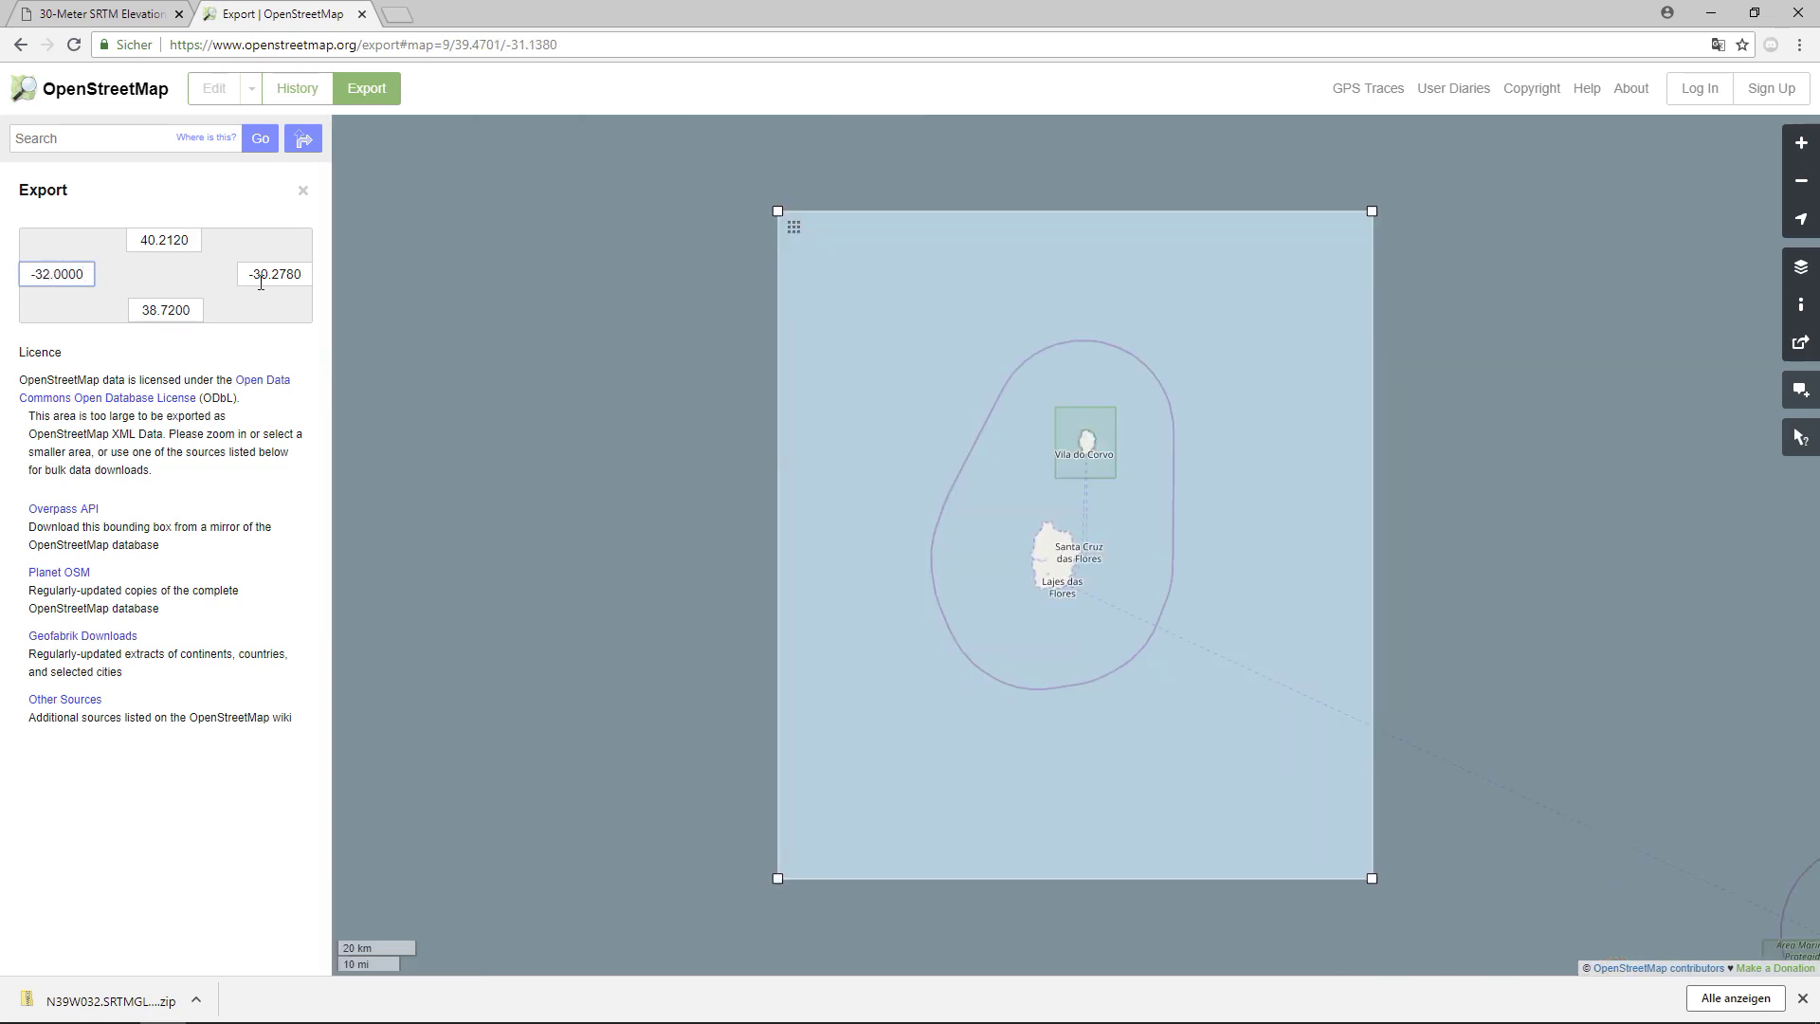
pyautogui.tripleClick(262, 276)
pyautogui.write('-31.0000')
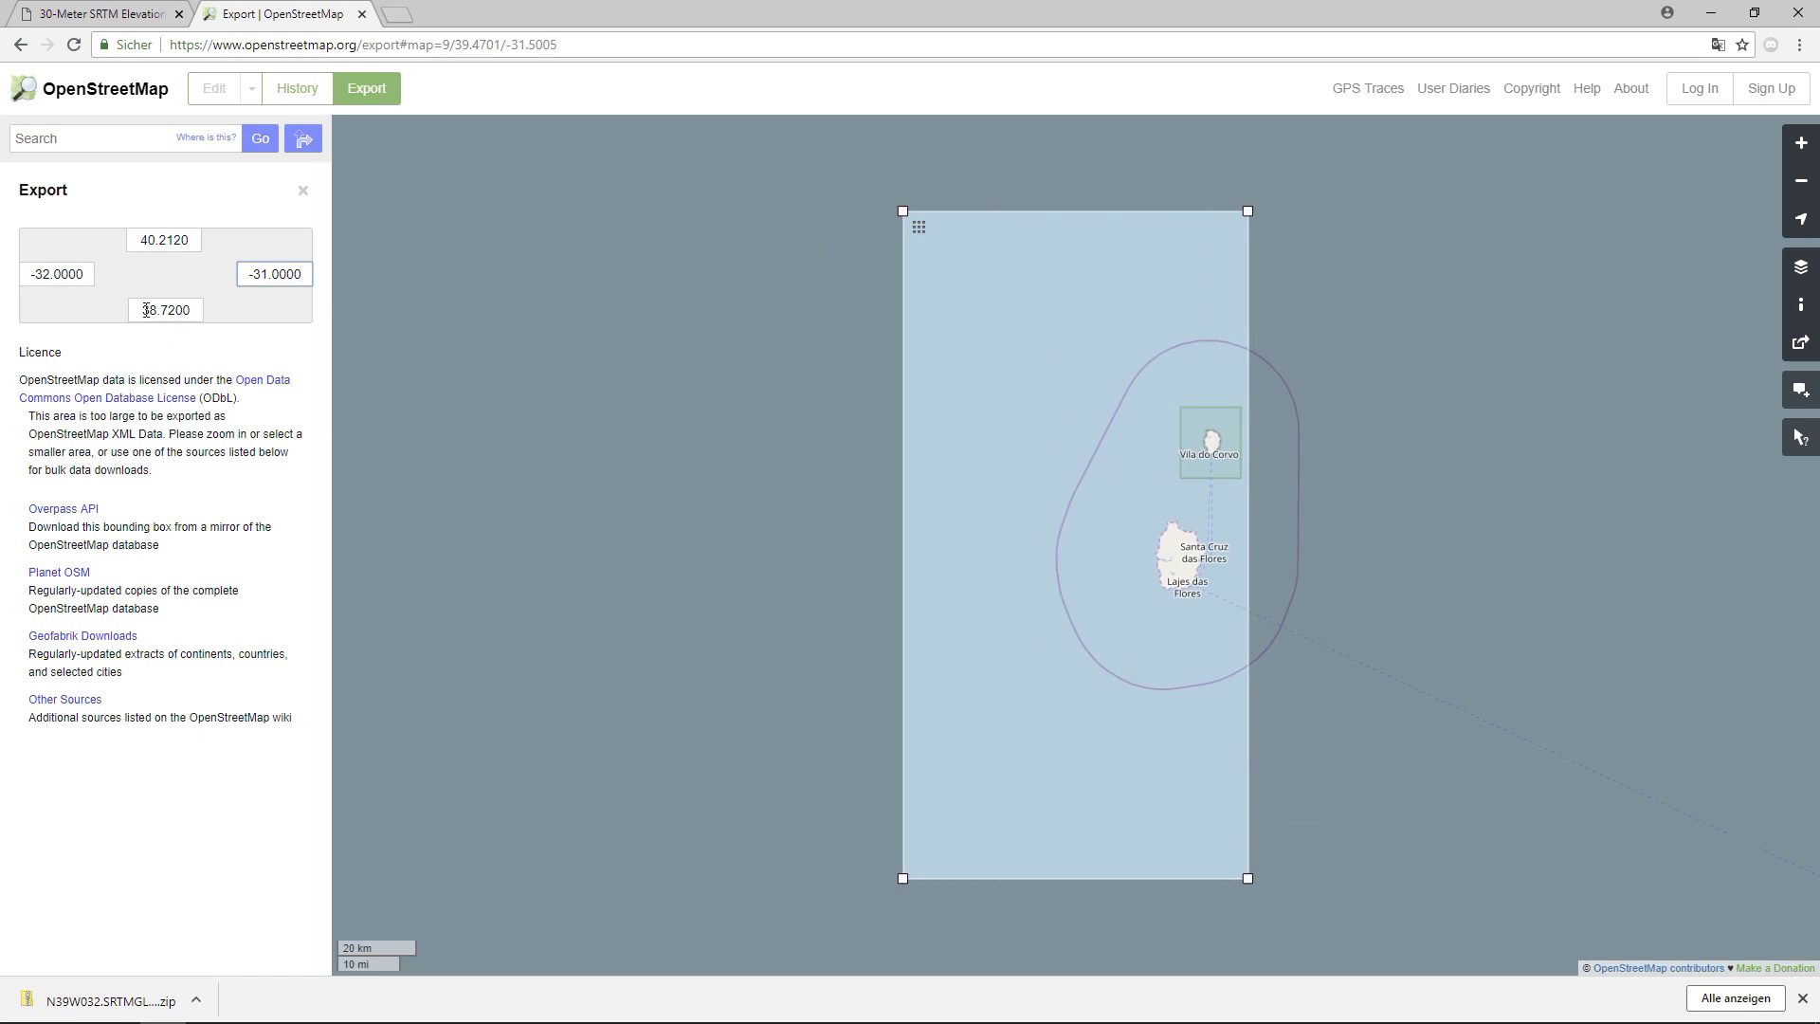
pyautogui.tripleClick(153, 312)
pyautogui.write('39.0000')
pyautogui.tripleClick(163, 240)
pyautogui.write('40.0000')
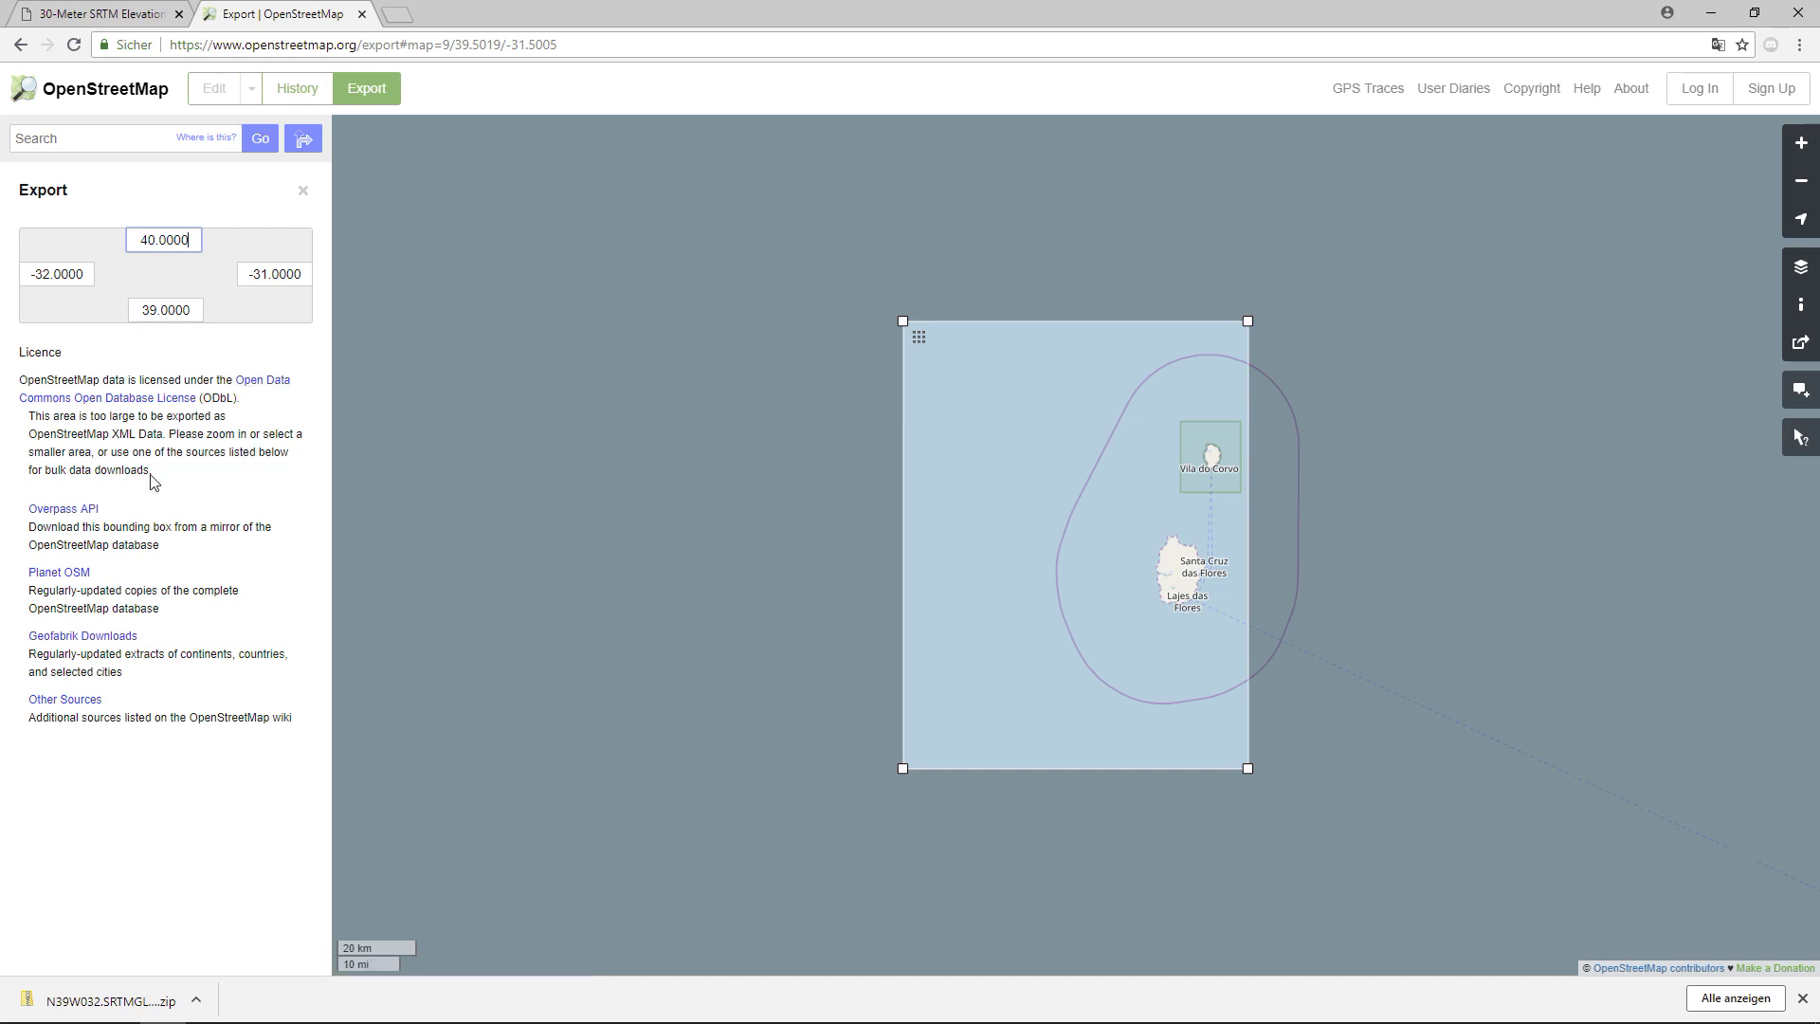
pyautogui.click(86, 515)
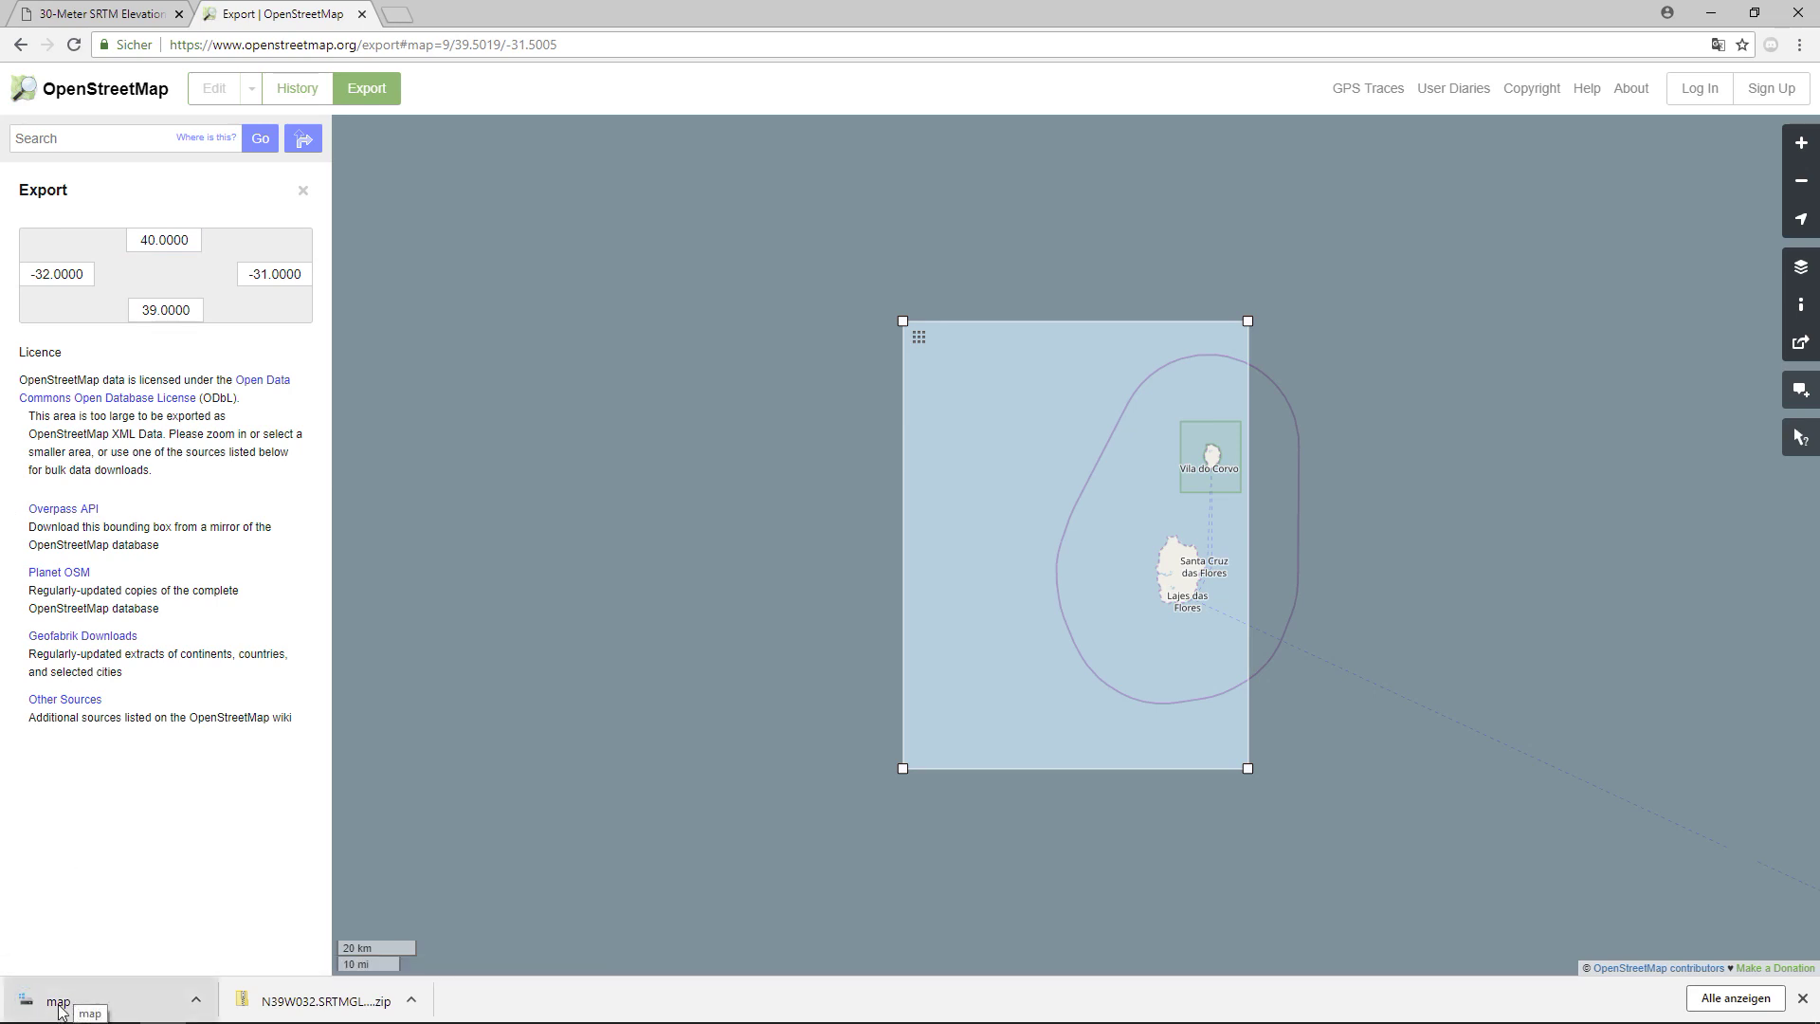
pyautogui.click(195, 999)
# - Rename the downloaded map file to azores.osm in the HIP folder and open the SRTM zip
pyautogui.click(240, 942)
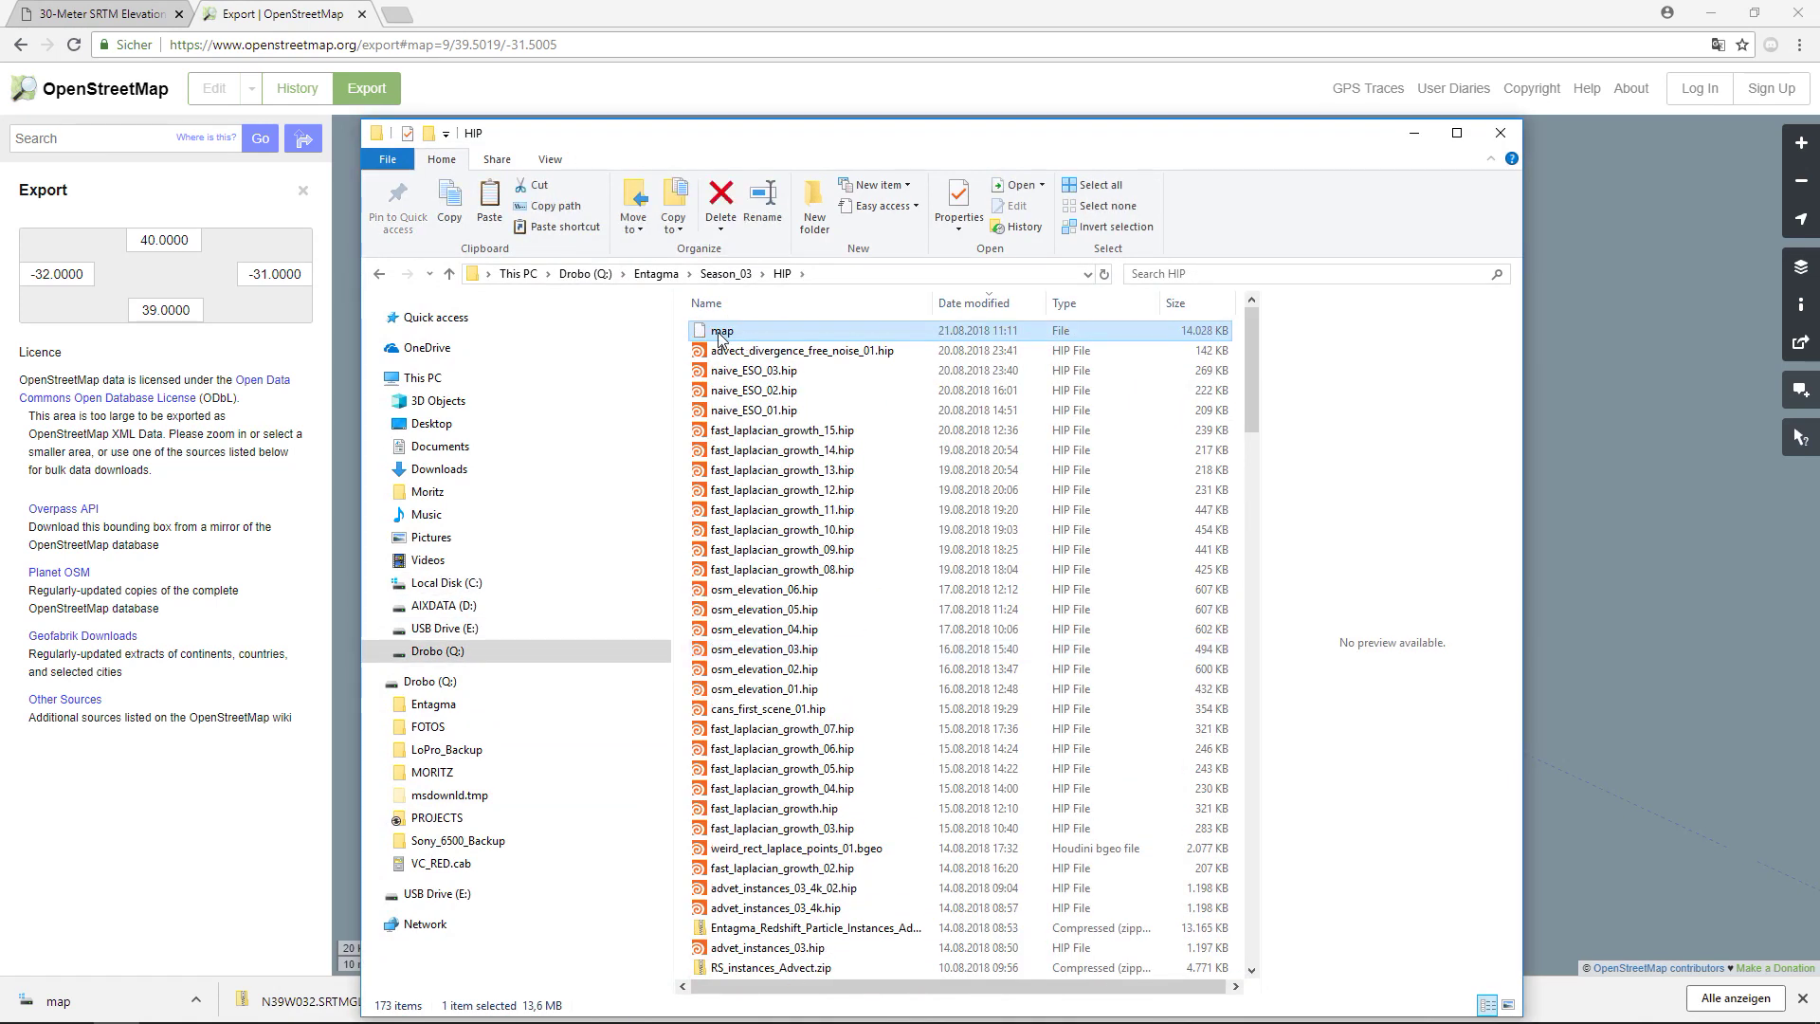
pyautogui.click(722, 332)
pyautogui.press('BackSpace')
pyautogui.write('azo')
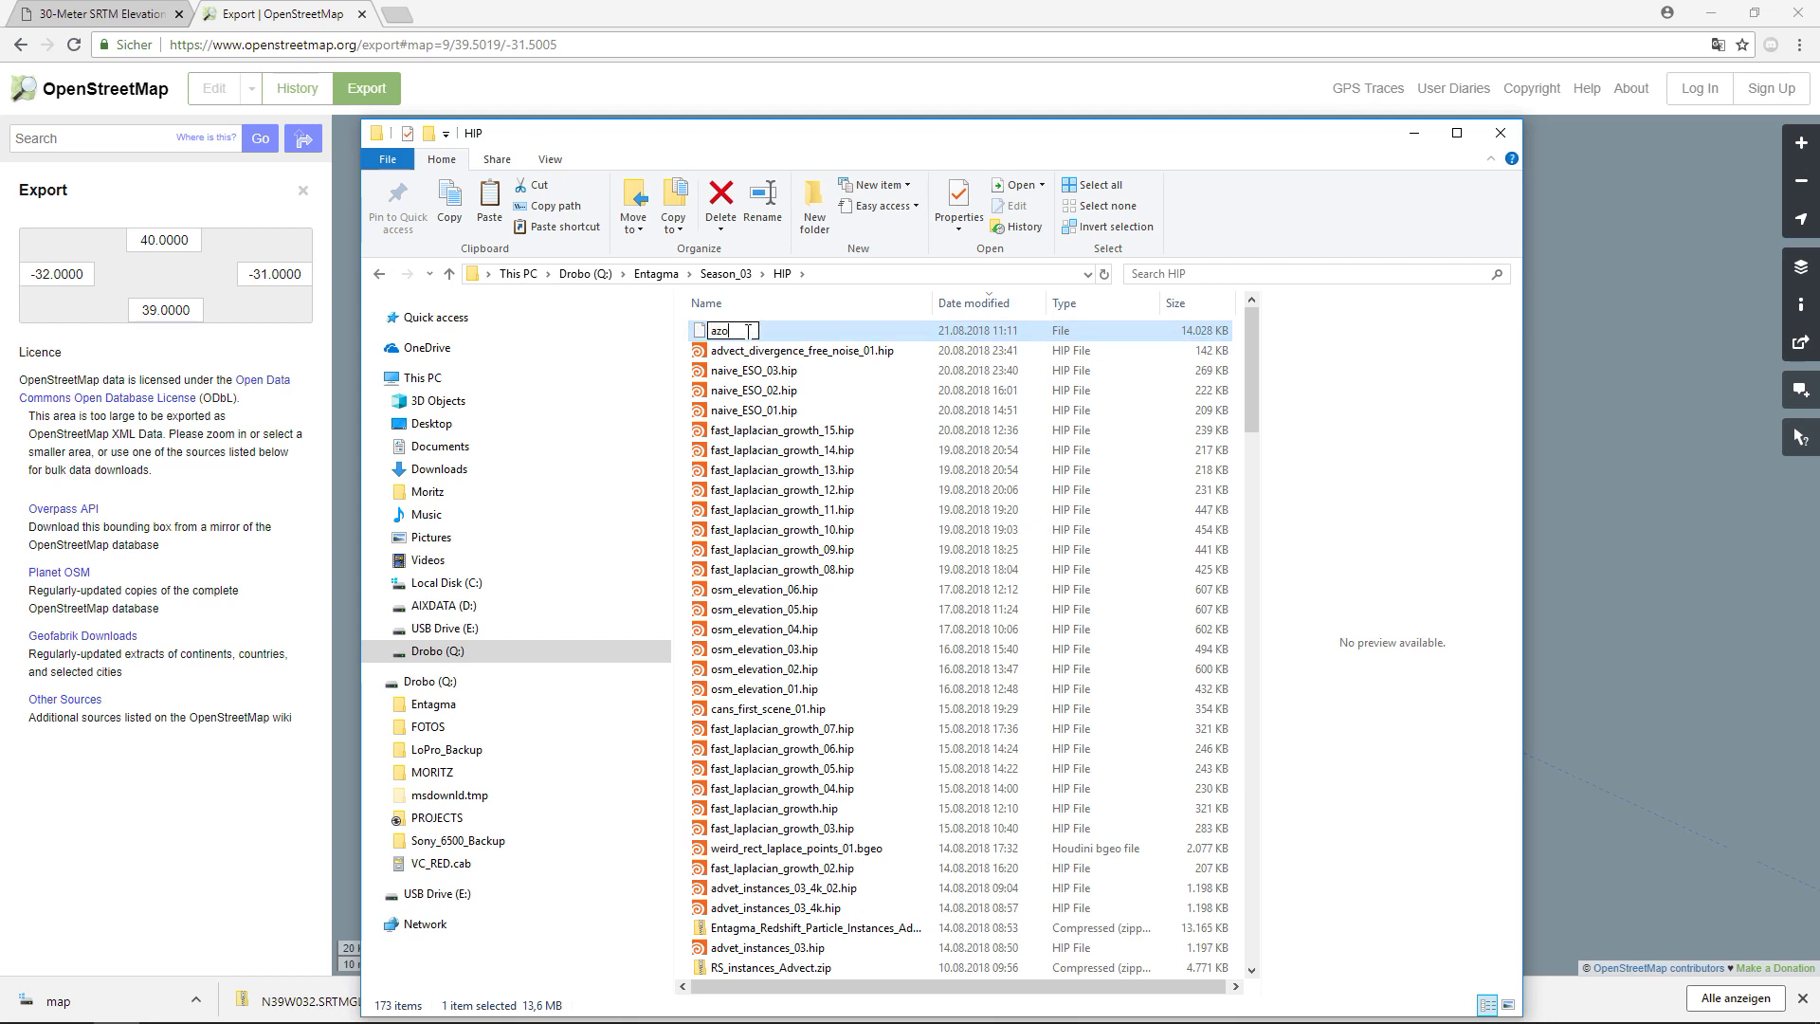
pyautogui.write('res.osm')
pyautogui.press('Return')
pyautogui.click(290, 997)
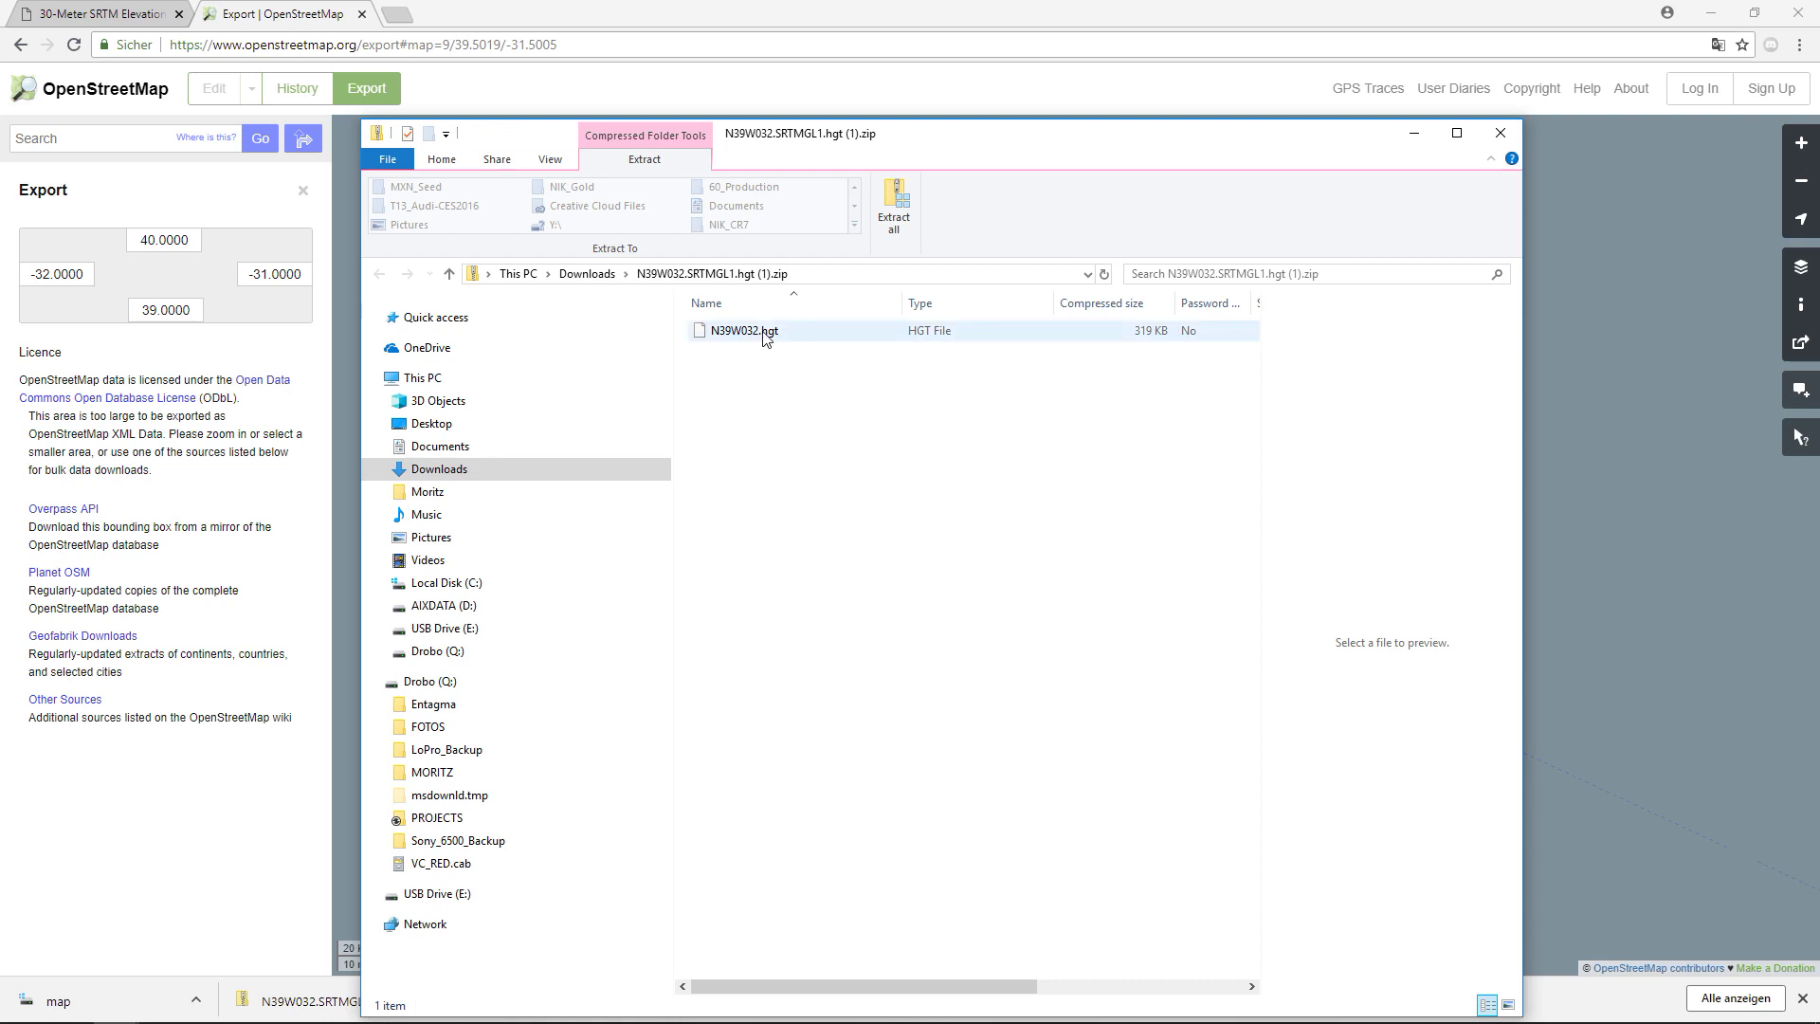
# - Copy N39W032.hgt into the HIP folder as azores.hgt, then switch to Photoshop
pyautogui.click(766, 336)
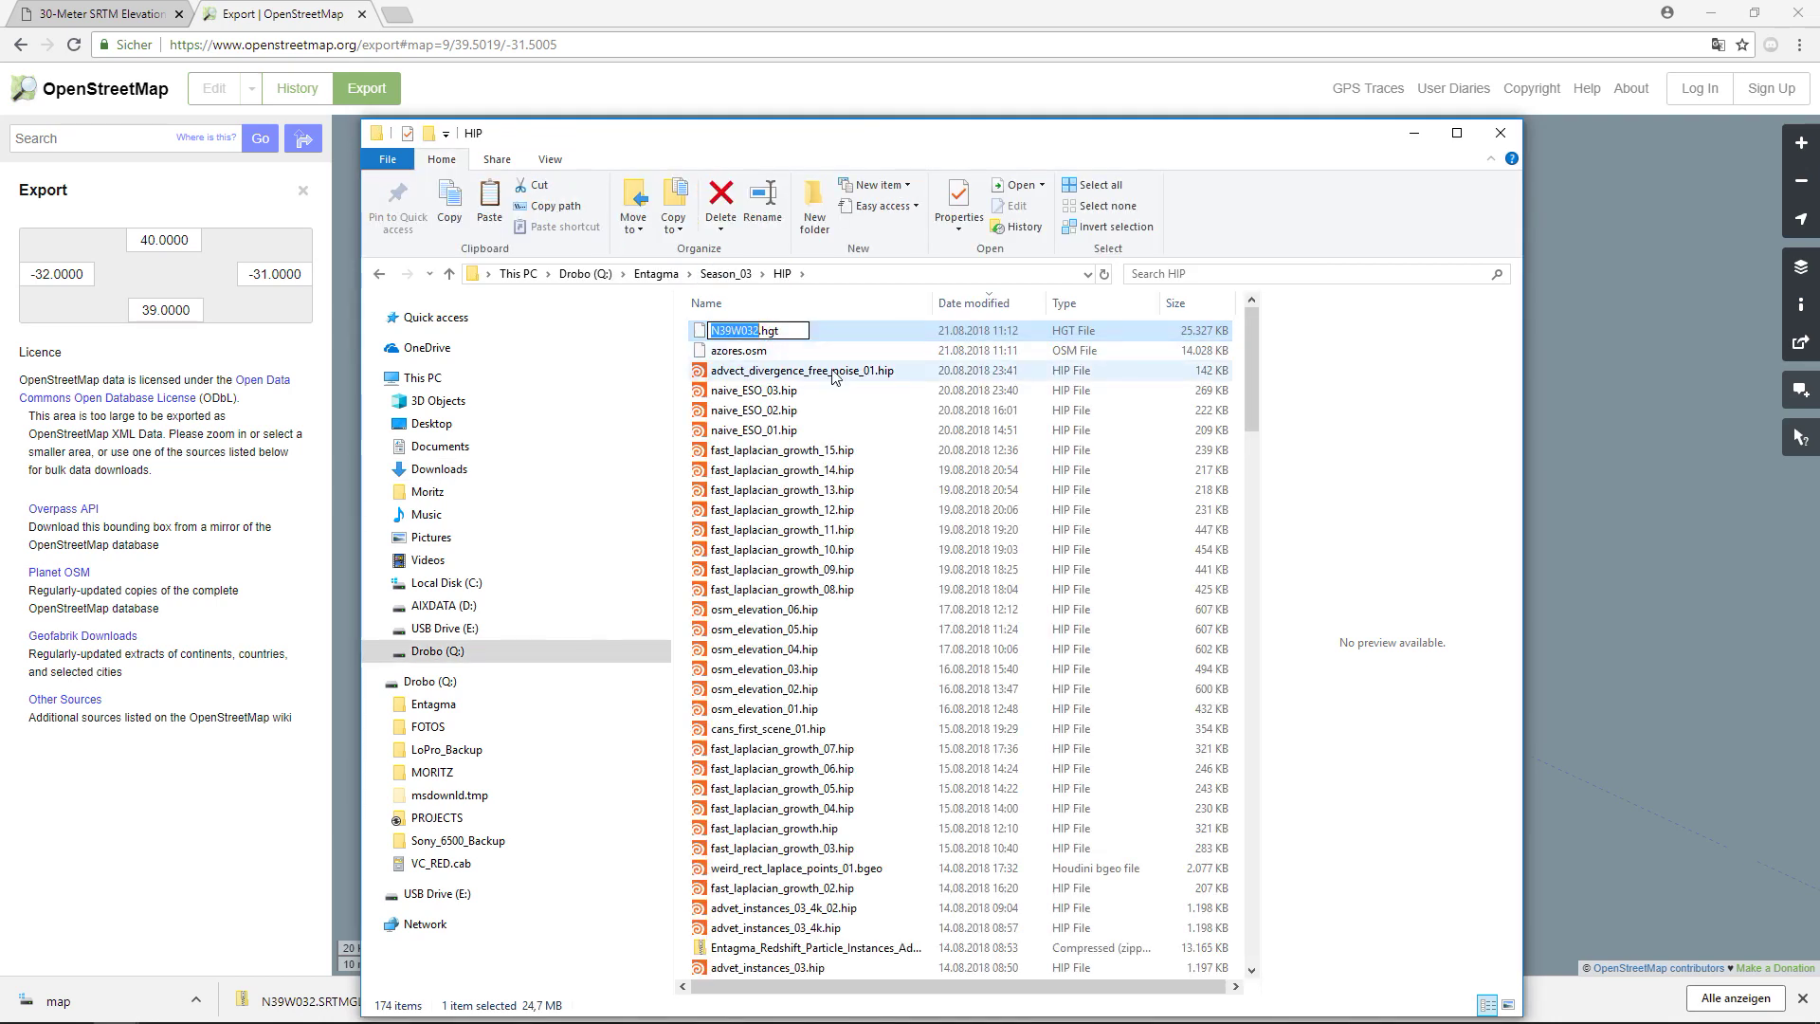
pyautogui.write('azores')
pyautogui.press('Return')
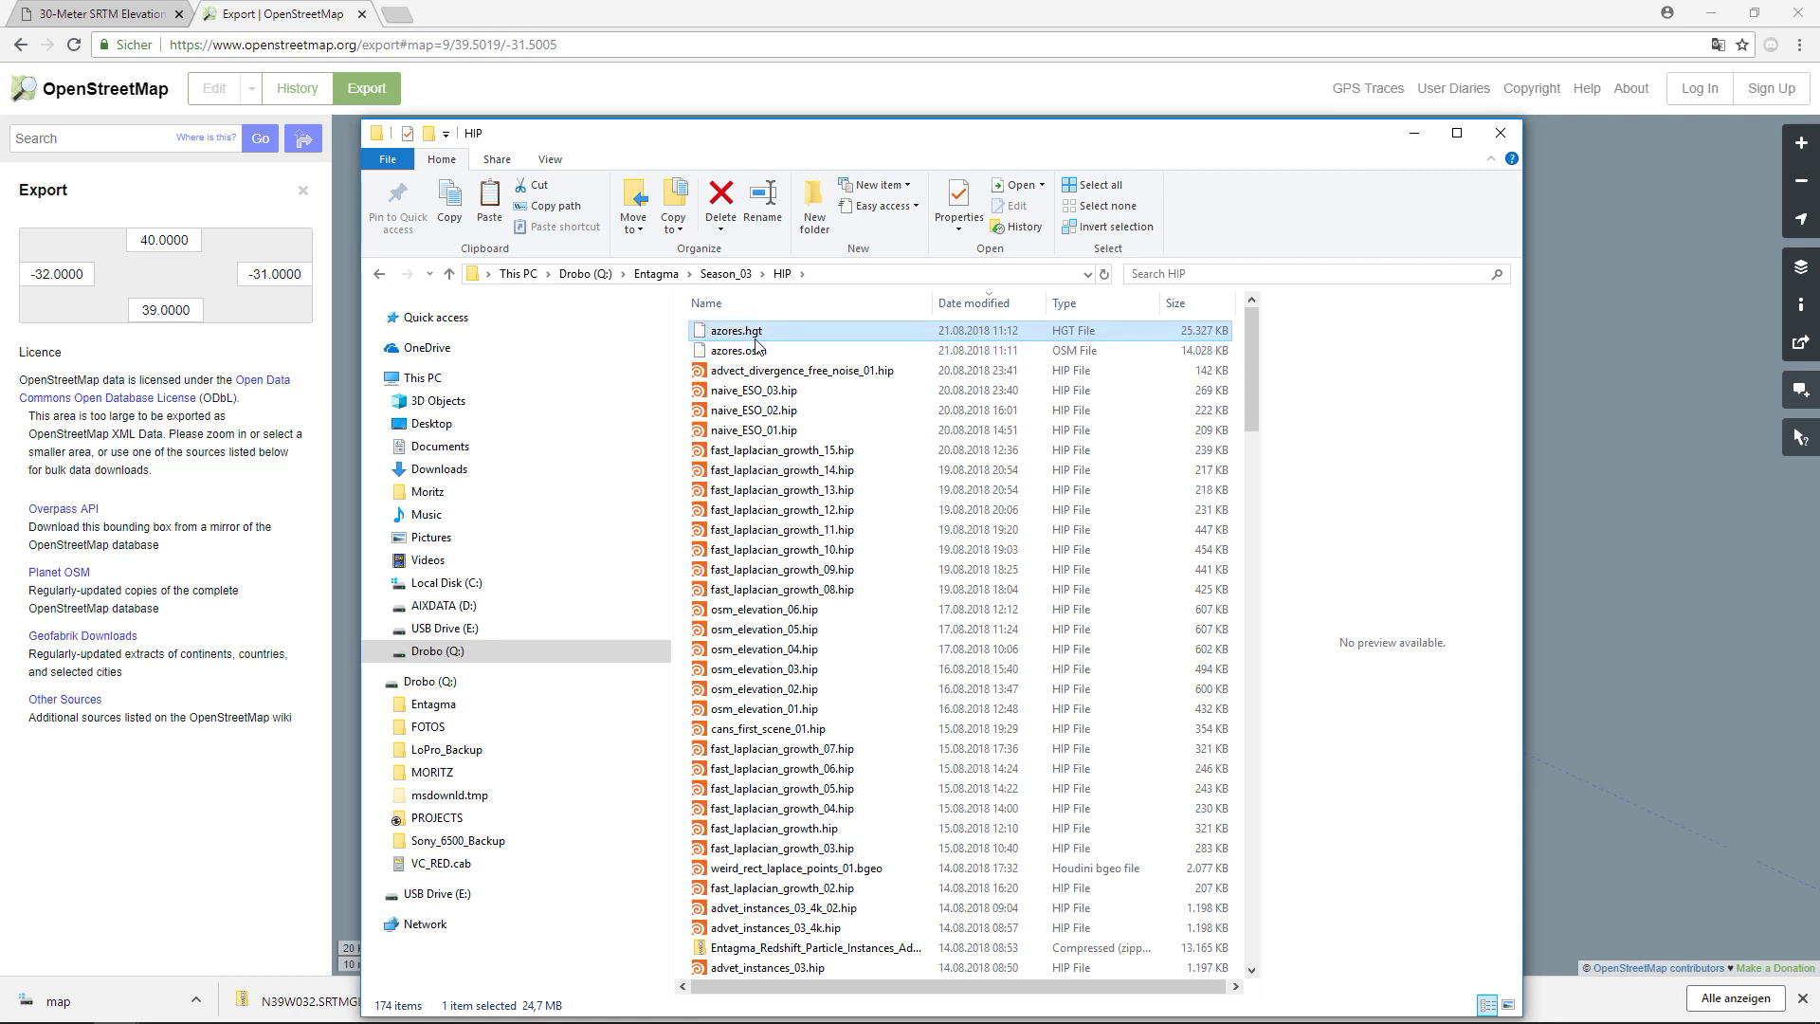
pyautogui.hotkey('alt', 'Tab')
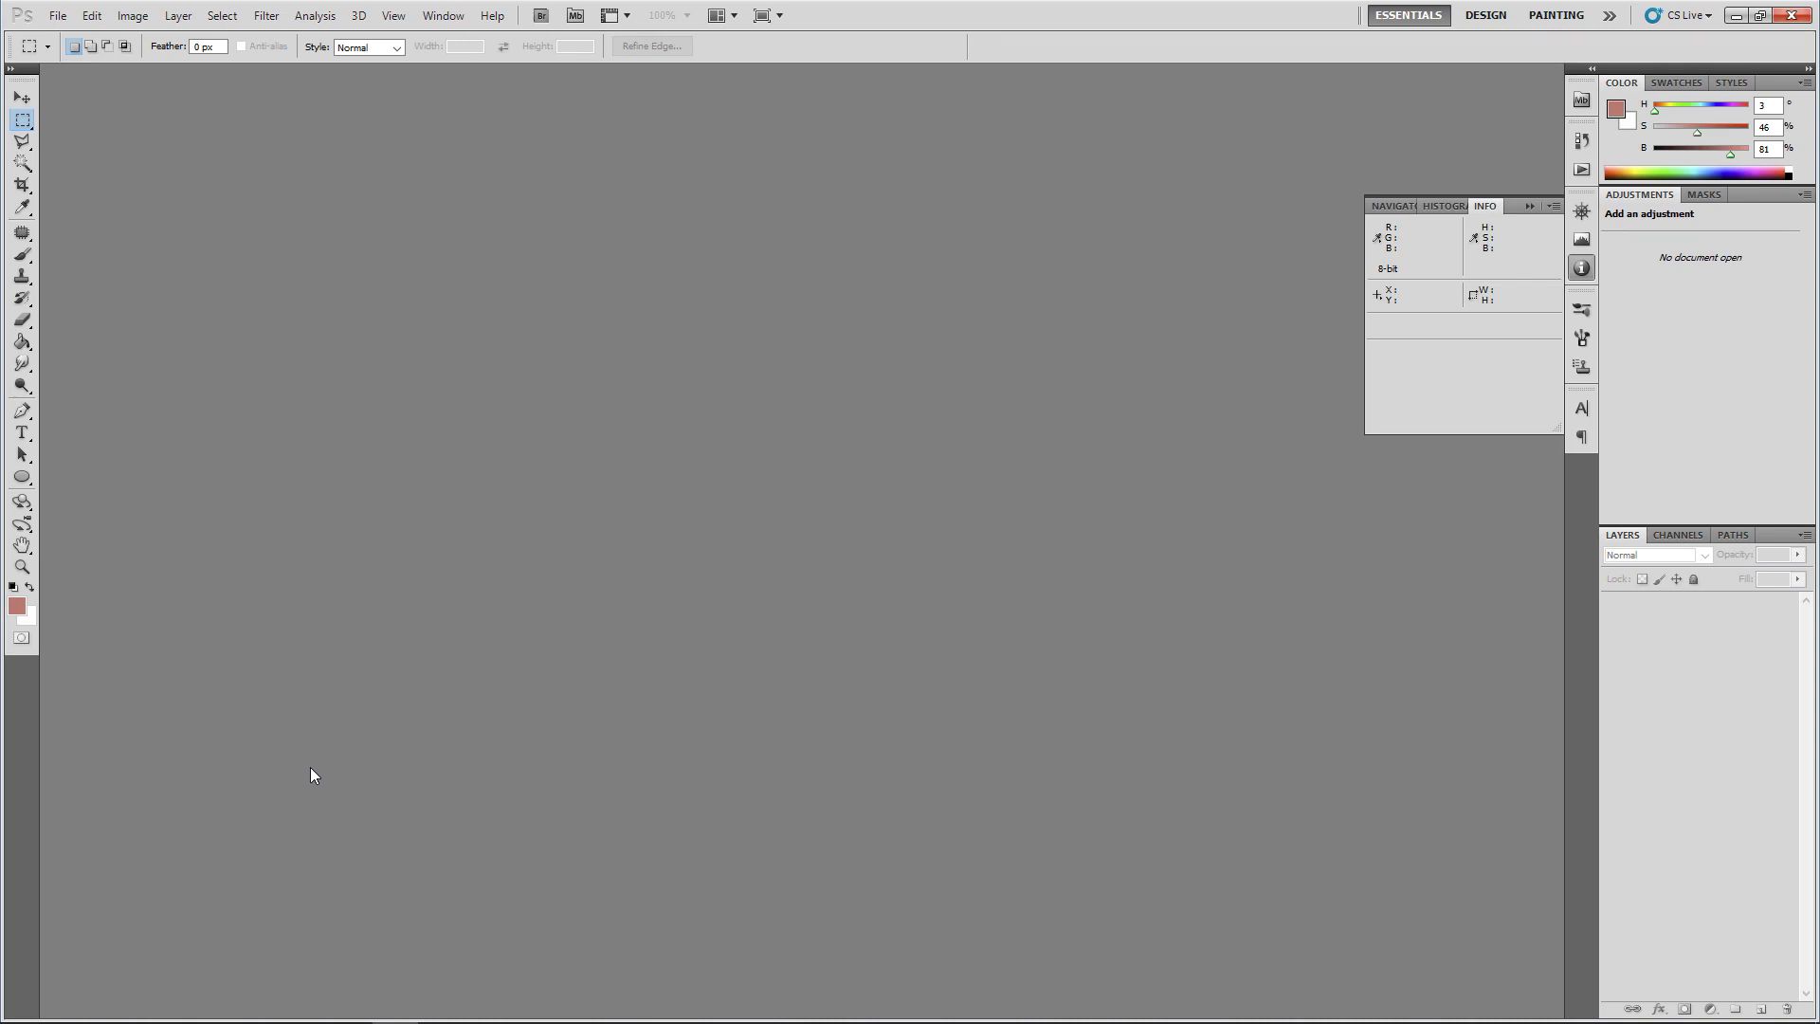
# - Change the heightmap's extension from azores.hgt to azores.raw, accepting the extension warning
pyautogui.hotkey('alt', 'Tab')
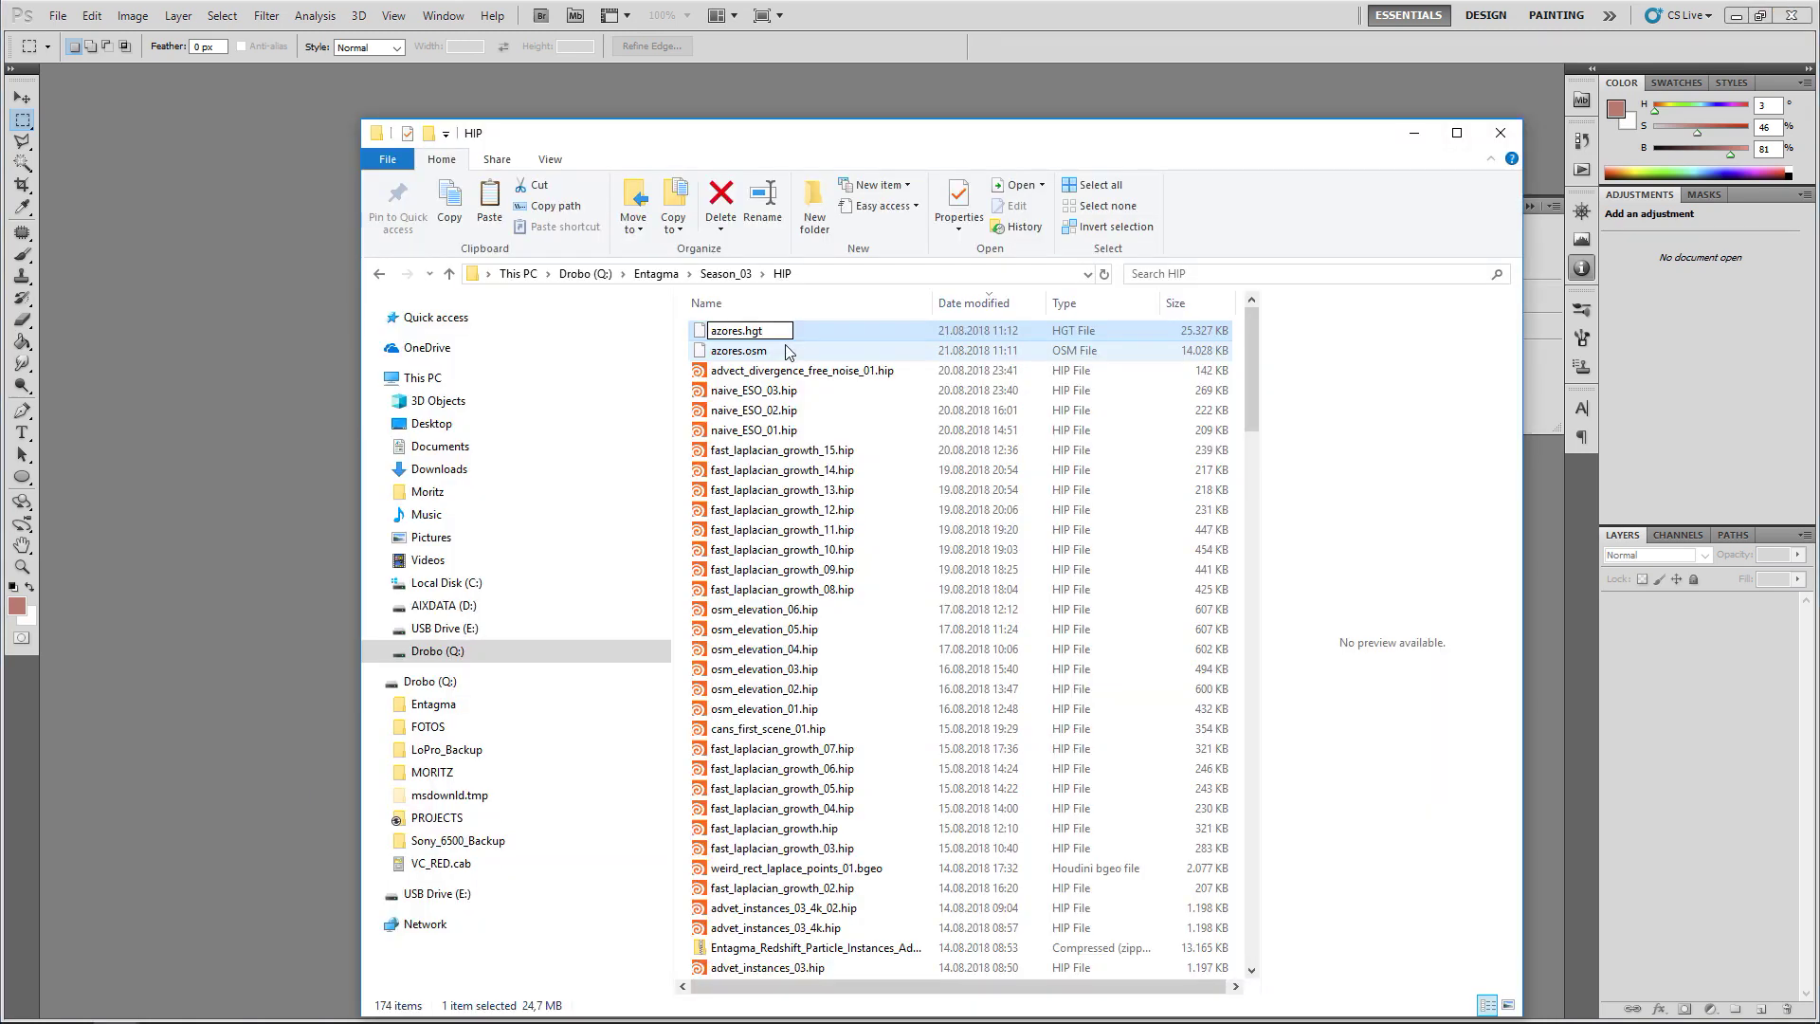
pyautogui.press('BackSpace')
pyautogui.press('BackSpace')
pyautogui.press('BackSpace')
pyautogui.write('raw')
pyautogui.press('Return')
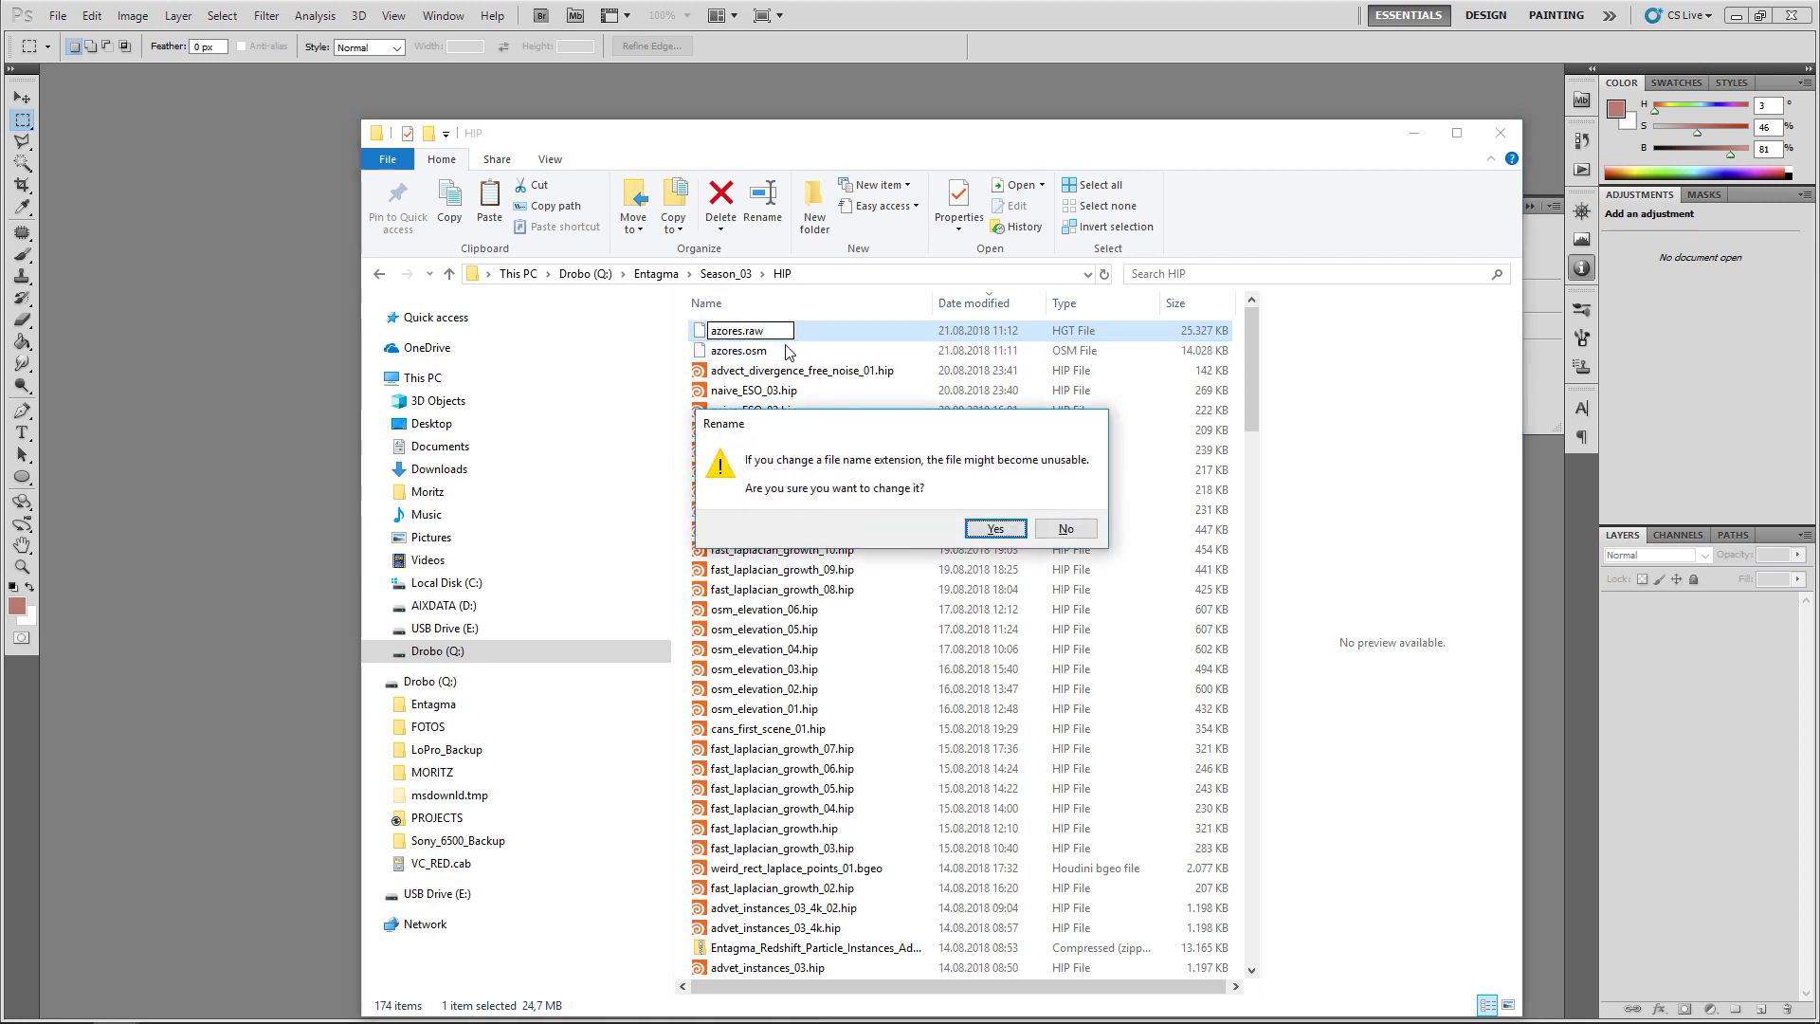
pyautogui.click(994, 528)
# - Open azores.raw with Adobe Photoshop
pyautogui.rightClick(706, 330)
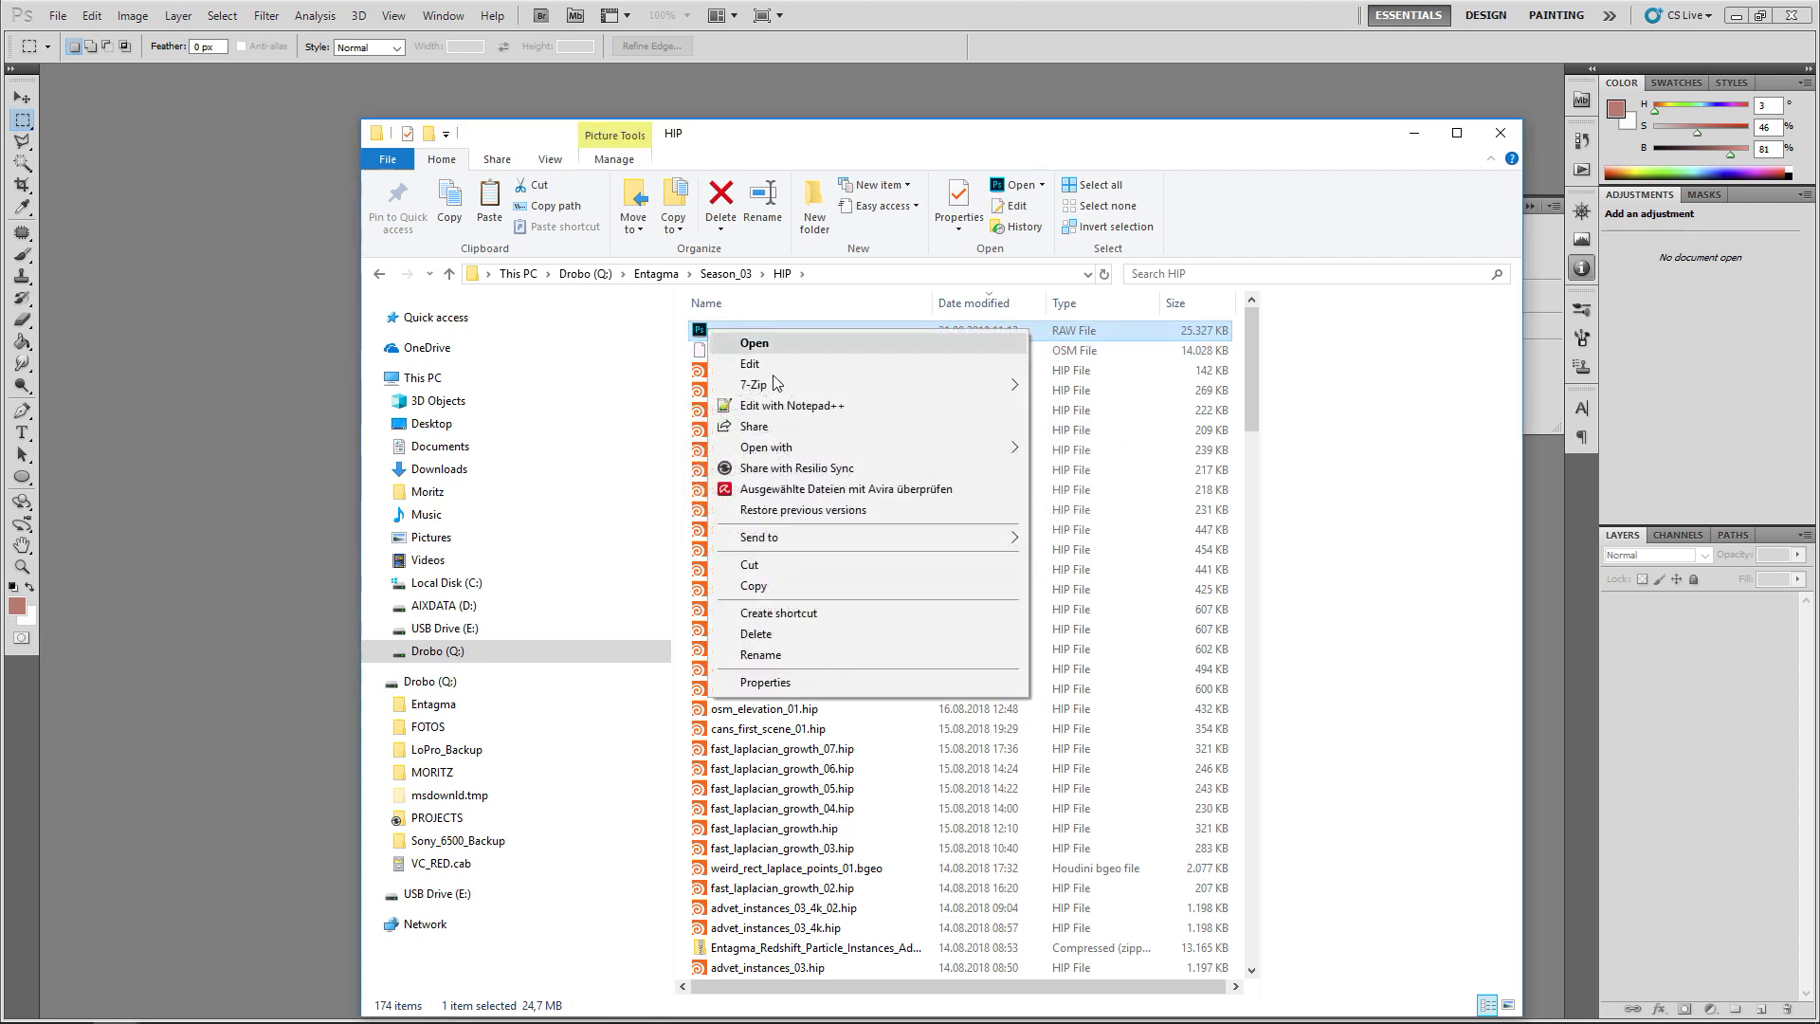
pyautogui.moveTo(801, 449)
pyautogui.click(1090, 453)
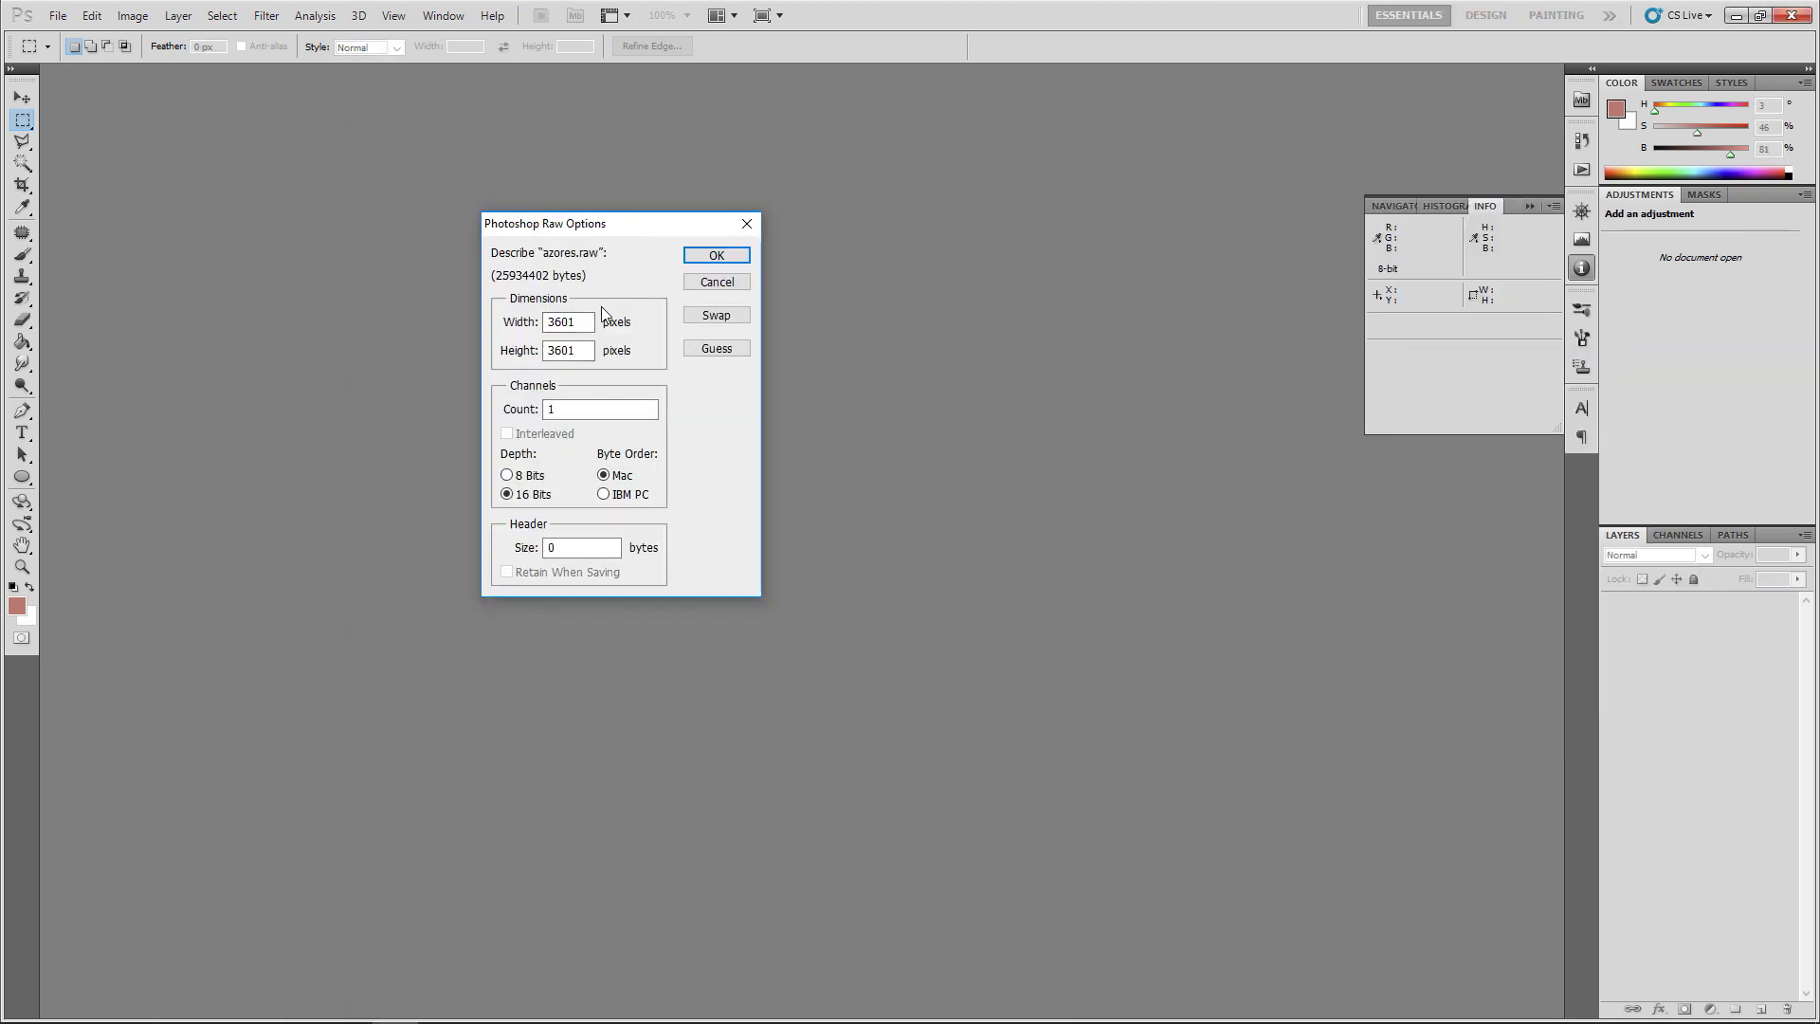
# - Import azores.raw at 3601×3601, 1 channel, 16 bit, and add an Exposure adjustment layer
pyautogui.click(577, 353)
pyautogui.click(717, 255)
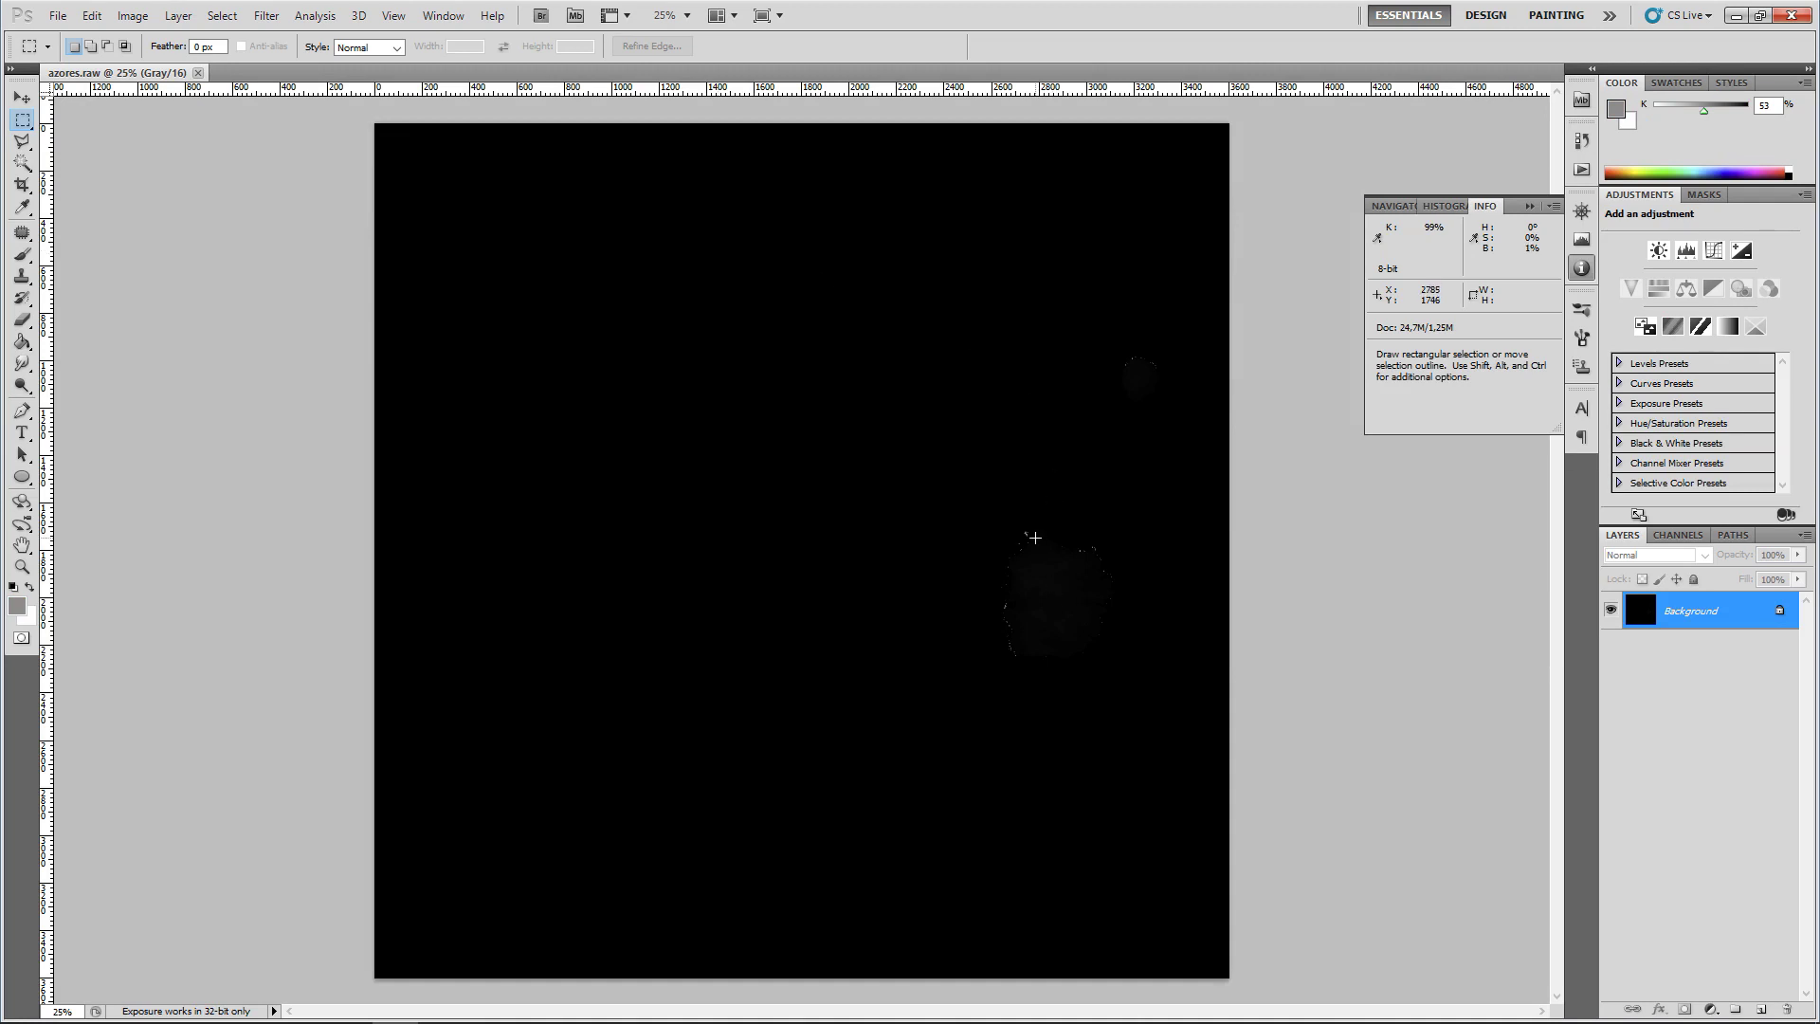
pyautogui.click(1712, 1010)
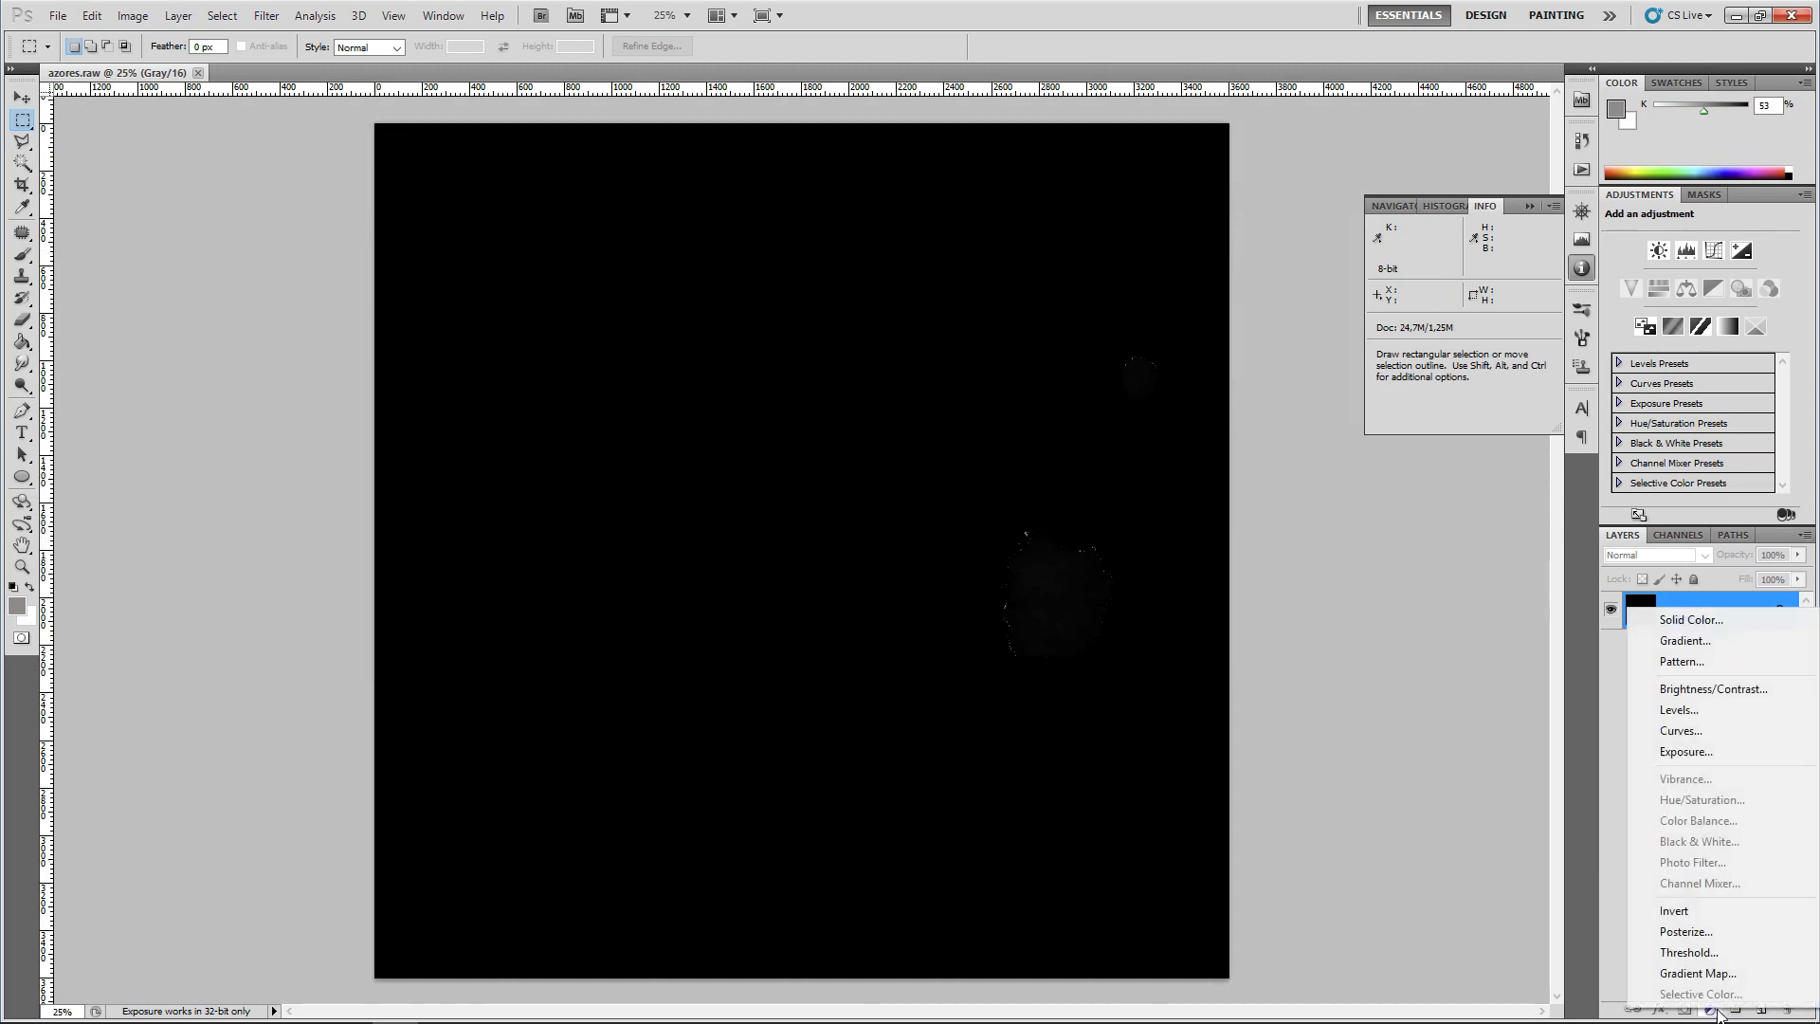
pyautogui.click(1710, 753)
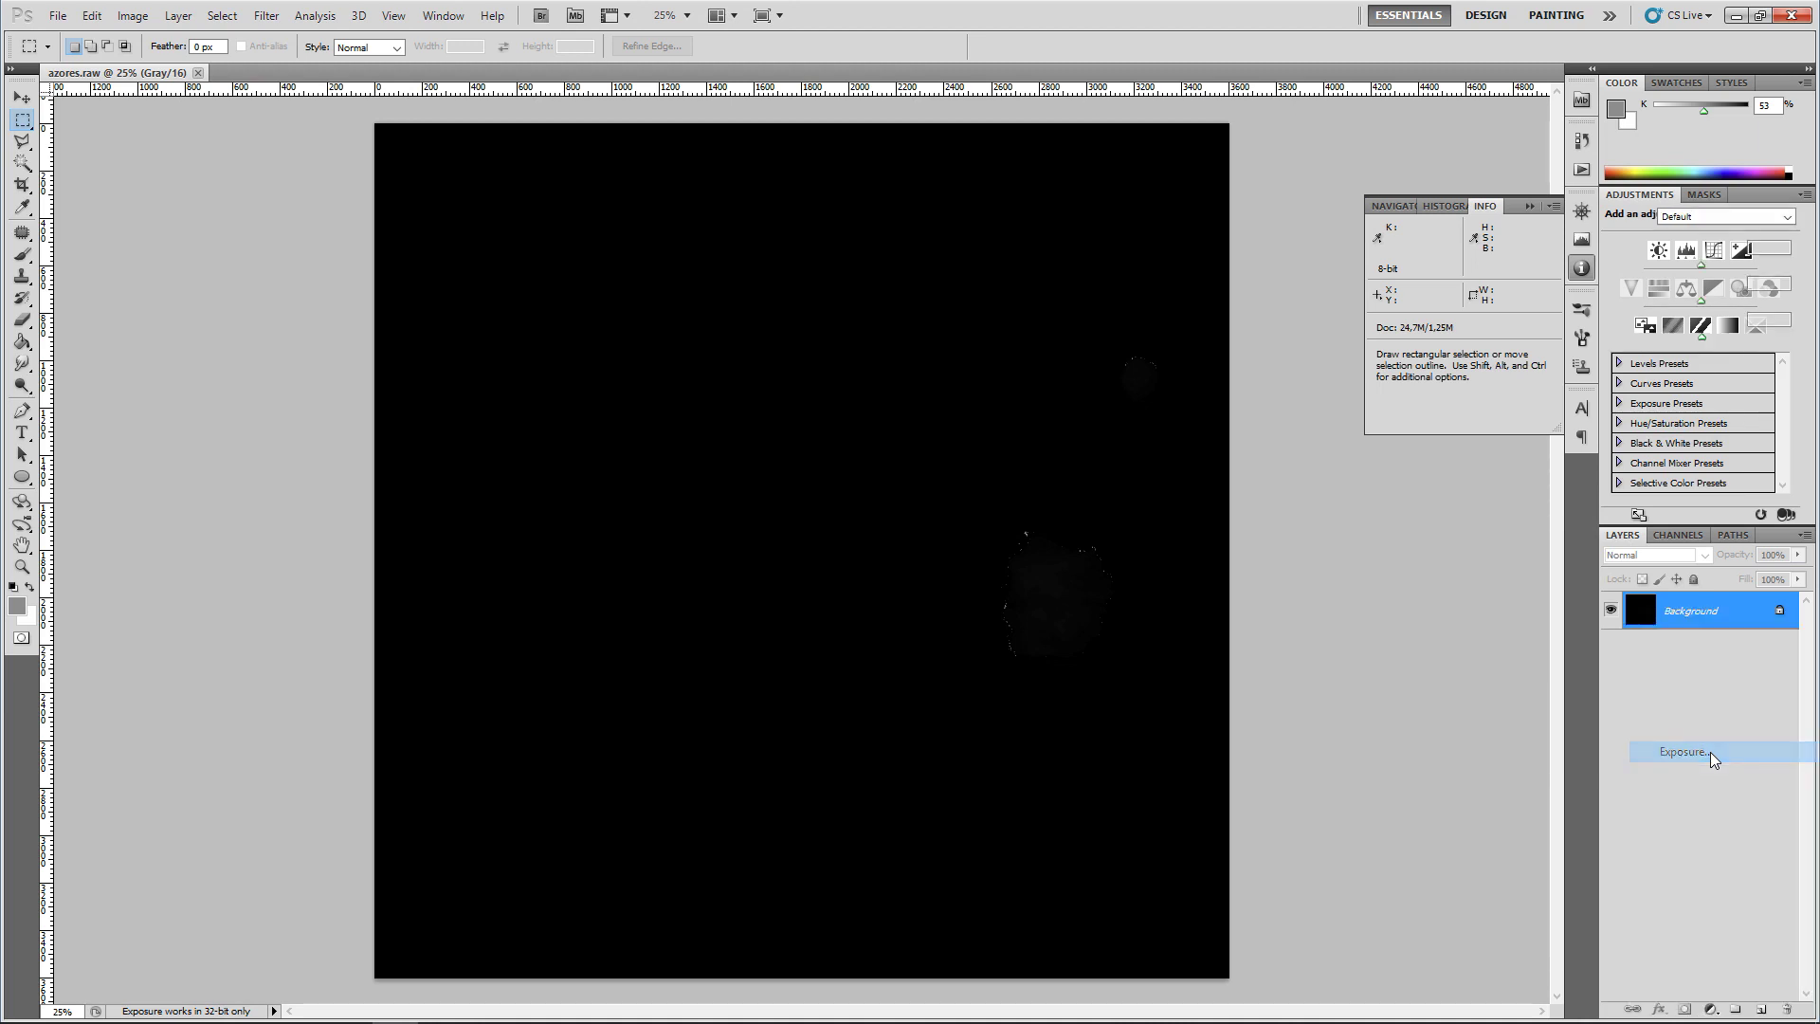
# - Convert the image to 32 Bits/Channel without flattening, preview the exposure, then delete the Exposure layer
pyautogui.click(132, 17)
pyautogui.moveTo(152, 36)
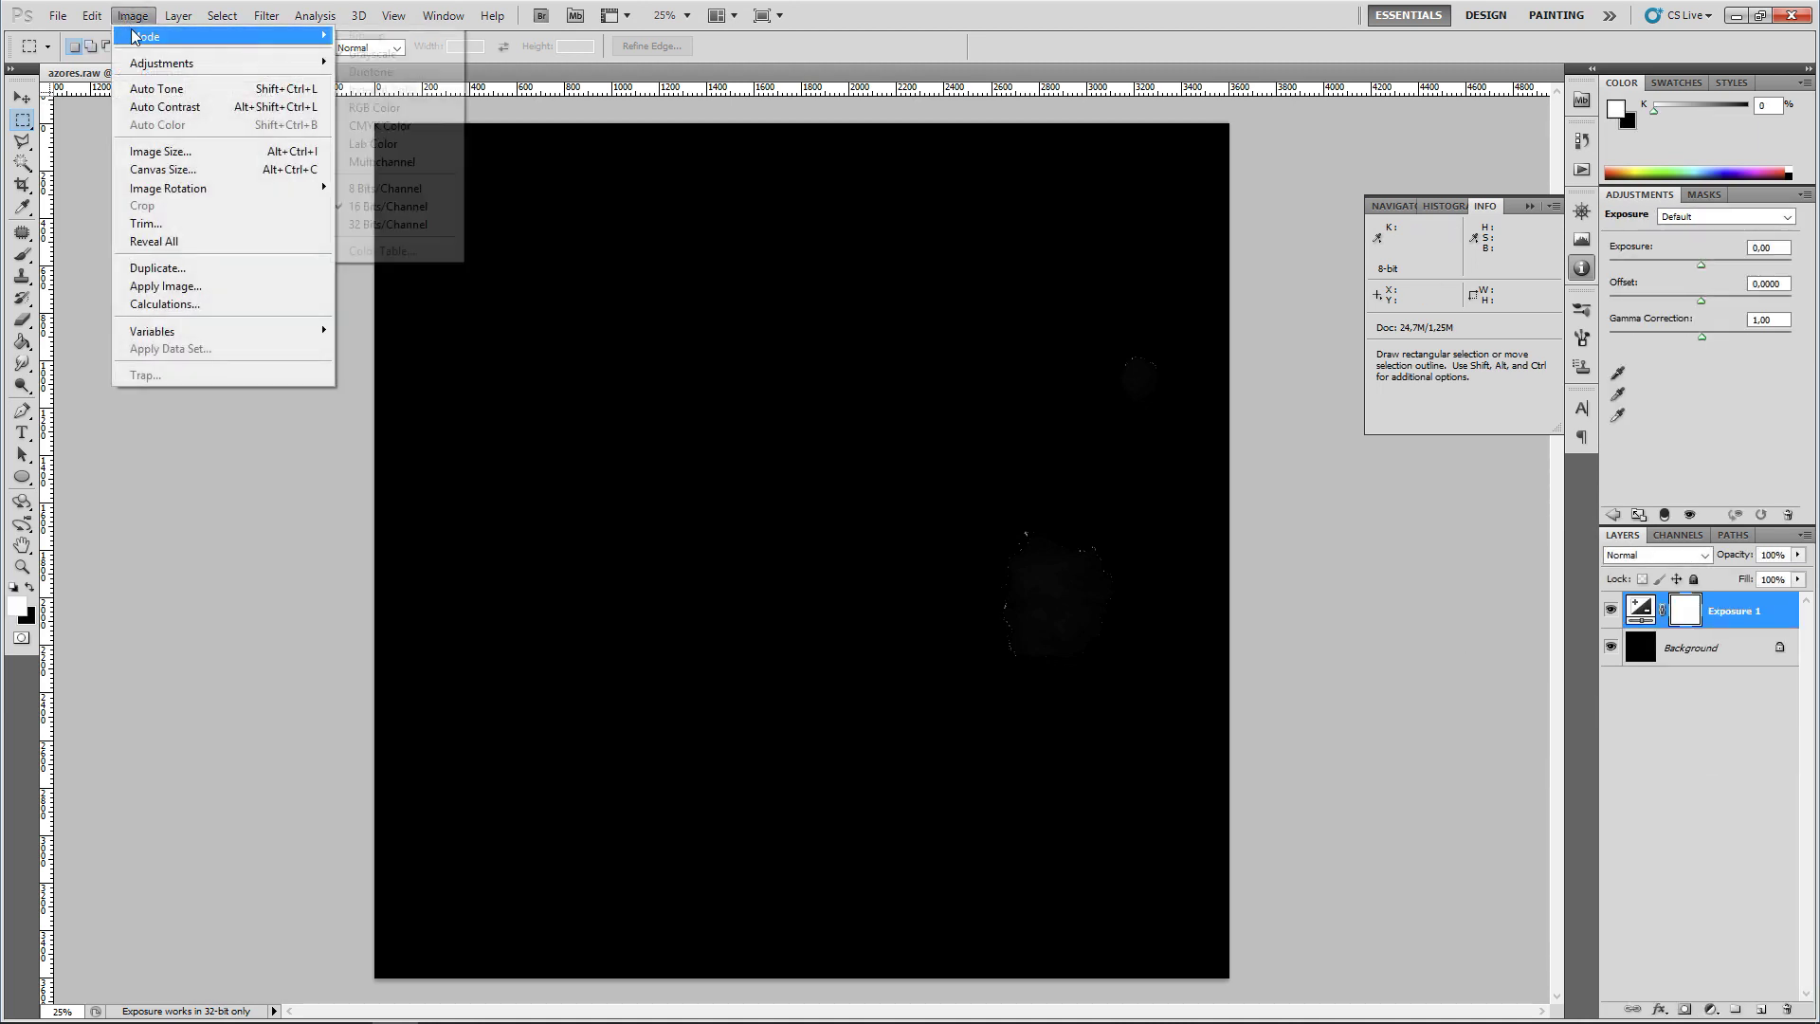
pyautogui.click(378, 227)
pyautogui.click(1031, 391)
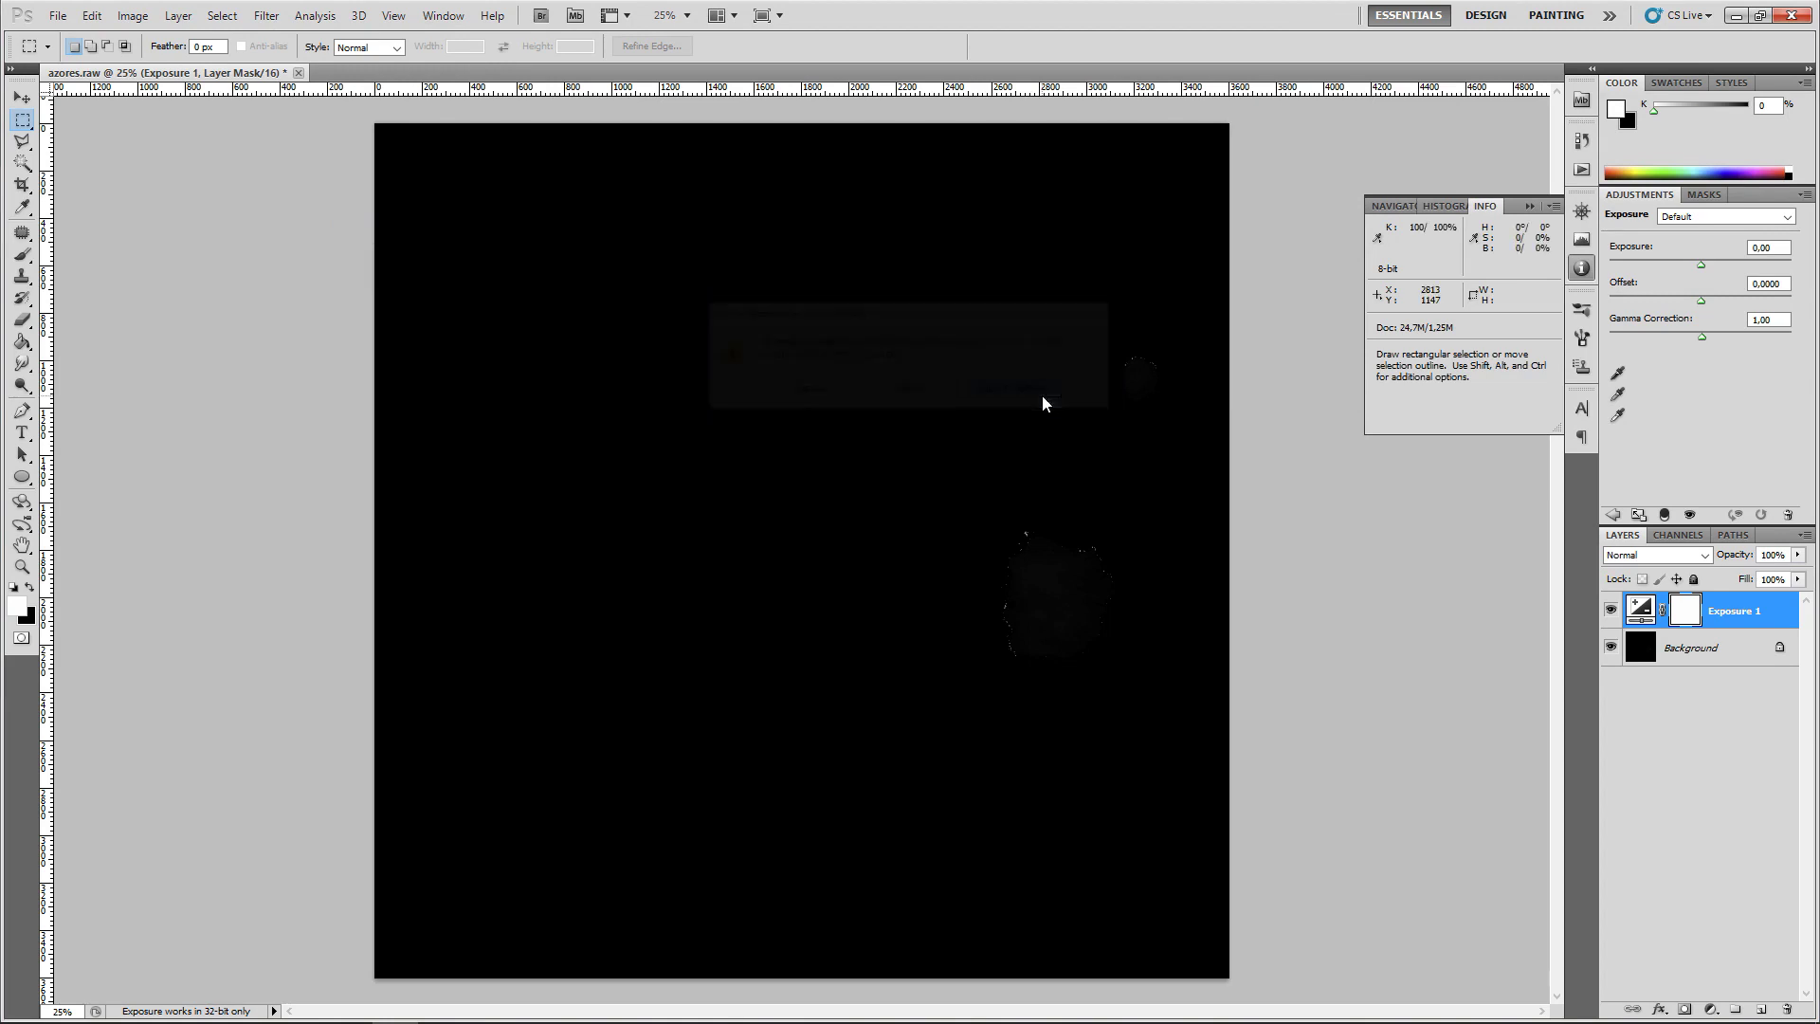
pyautogui.moveTo(1703, 268); pyautogui.dragTo(1769, 269)
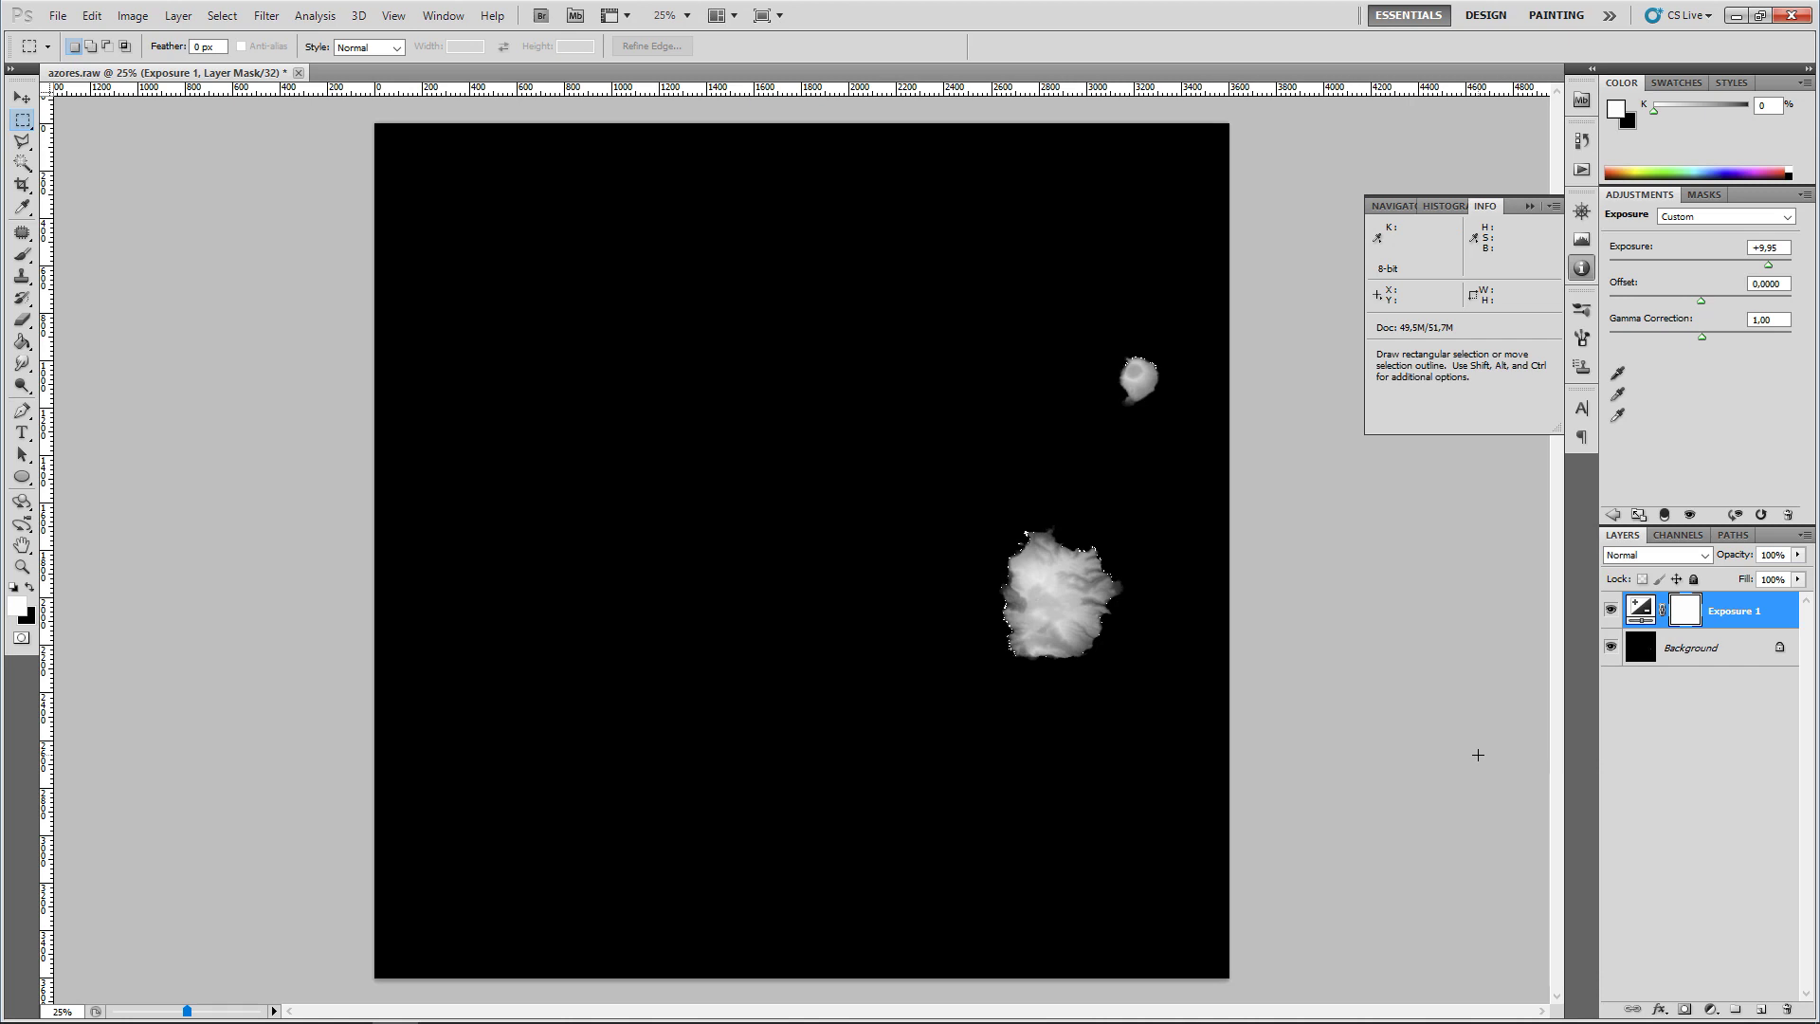
pyautogui.moveTo(1739, 614); pyautogui.dragTo(1788, 1006)
# - Save the Photoshop heightmap as azores.tif in TIFF format, without embedding the ICC profile
pyautogui.click(58, 15)
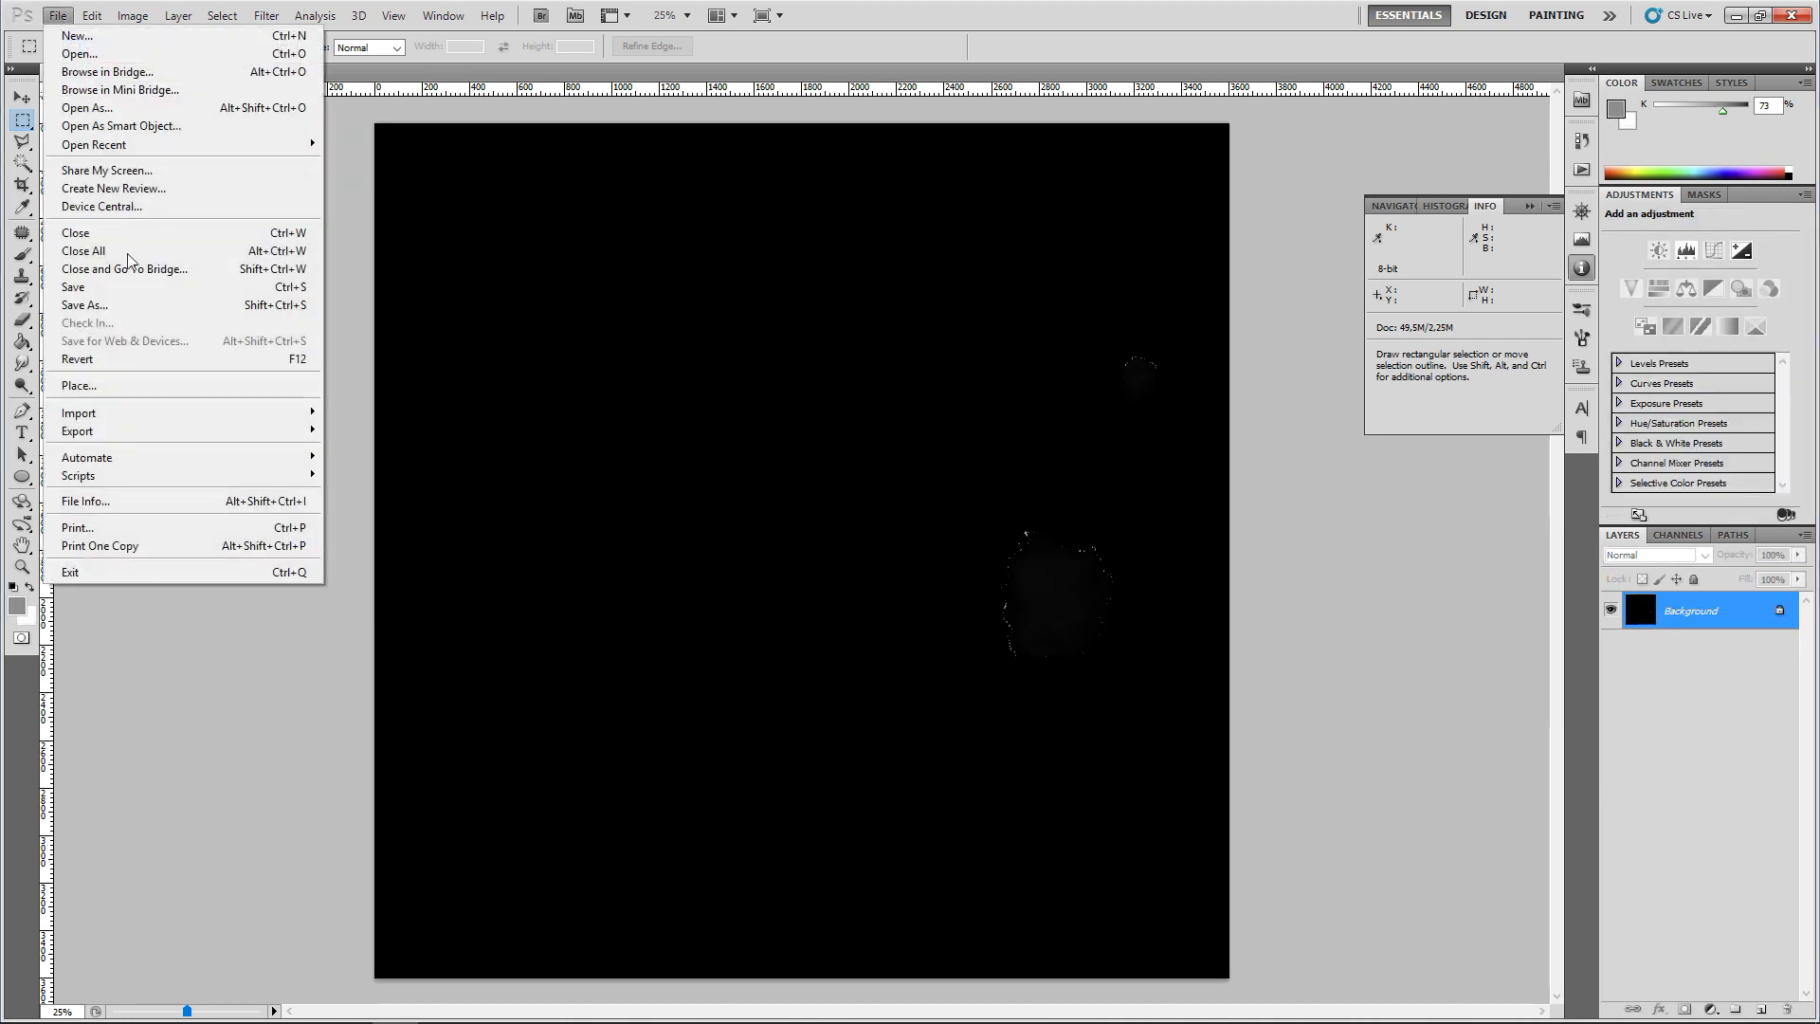
pyautogui.click(147, 317)
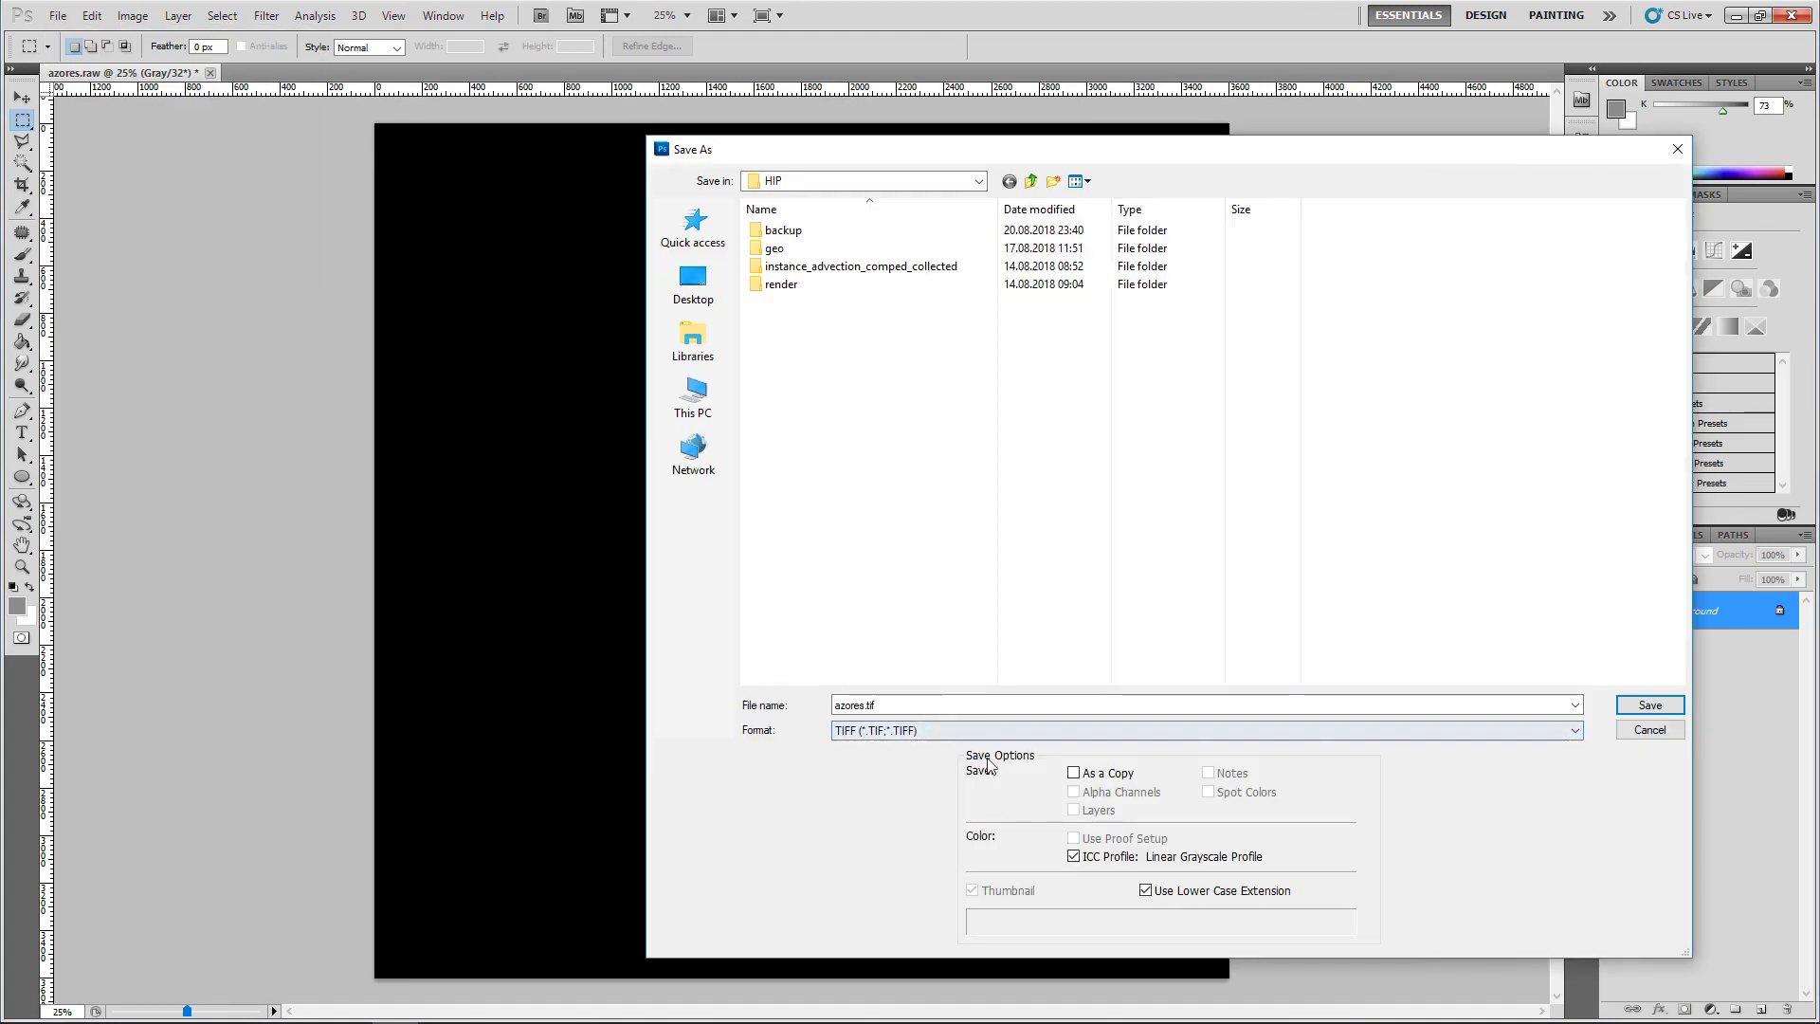
pyautogui.click(1073, 856)
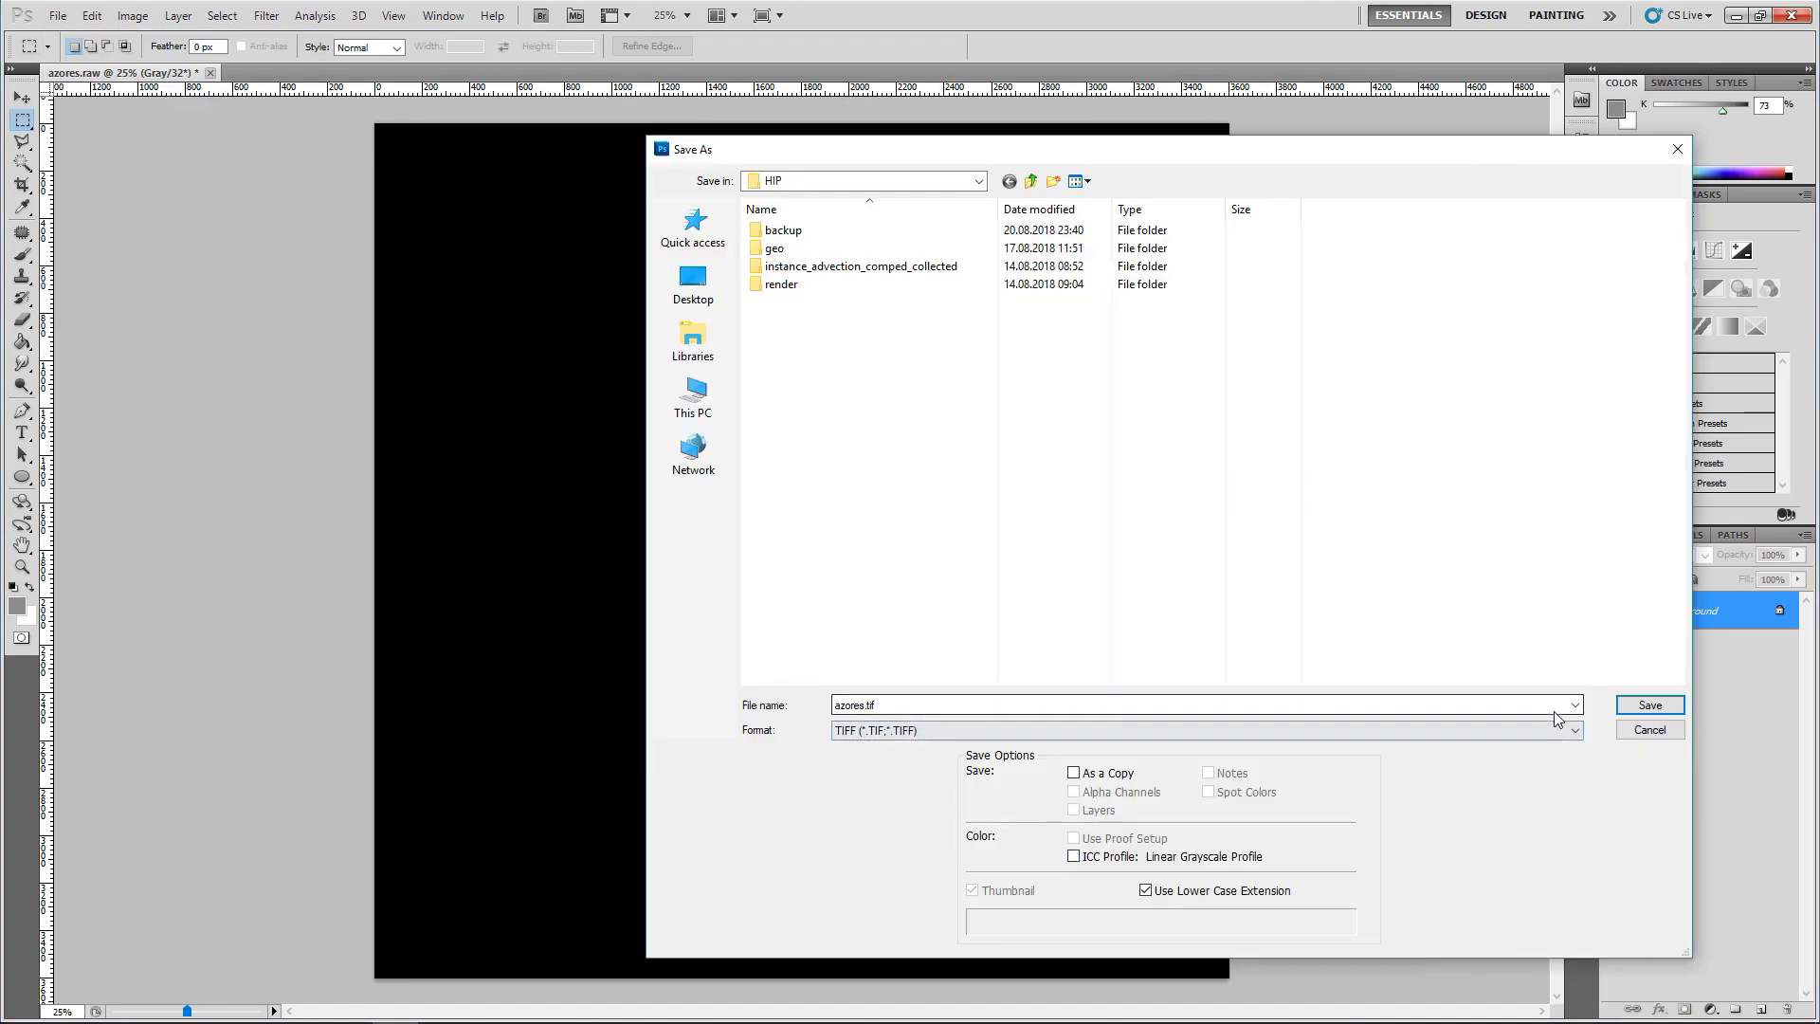
pyautogui.click(1650, 705)
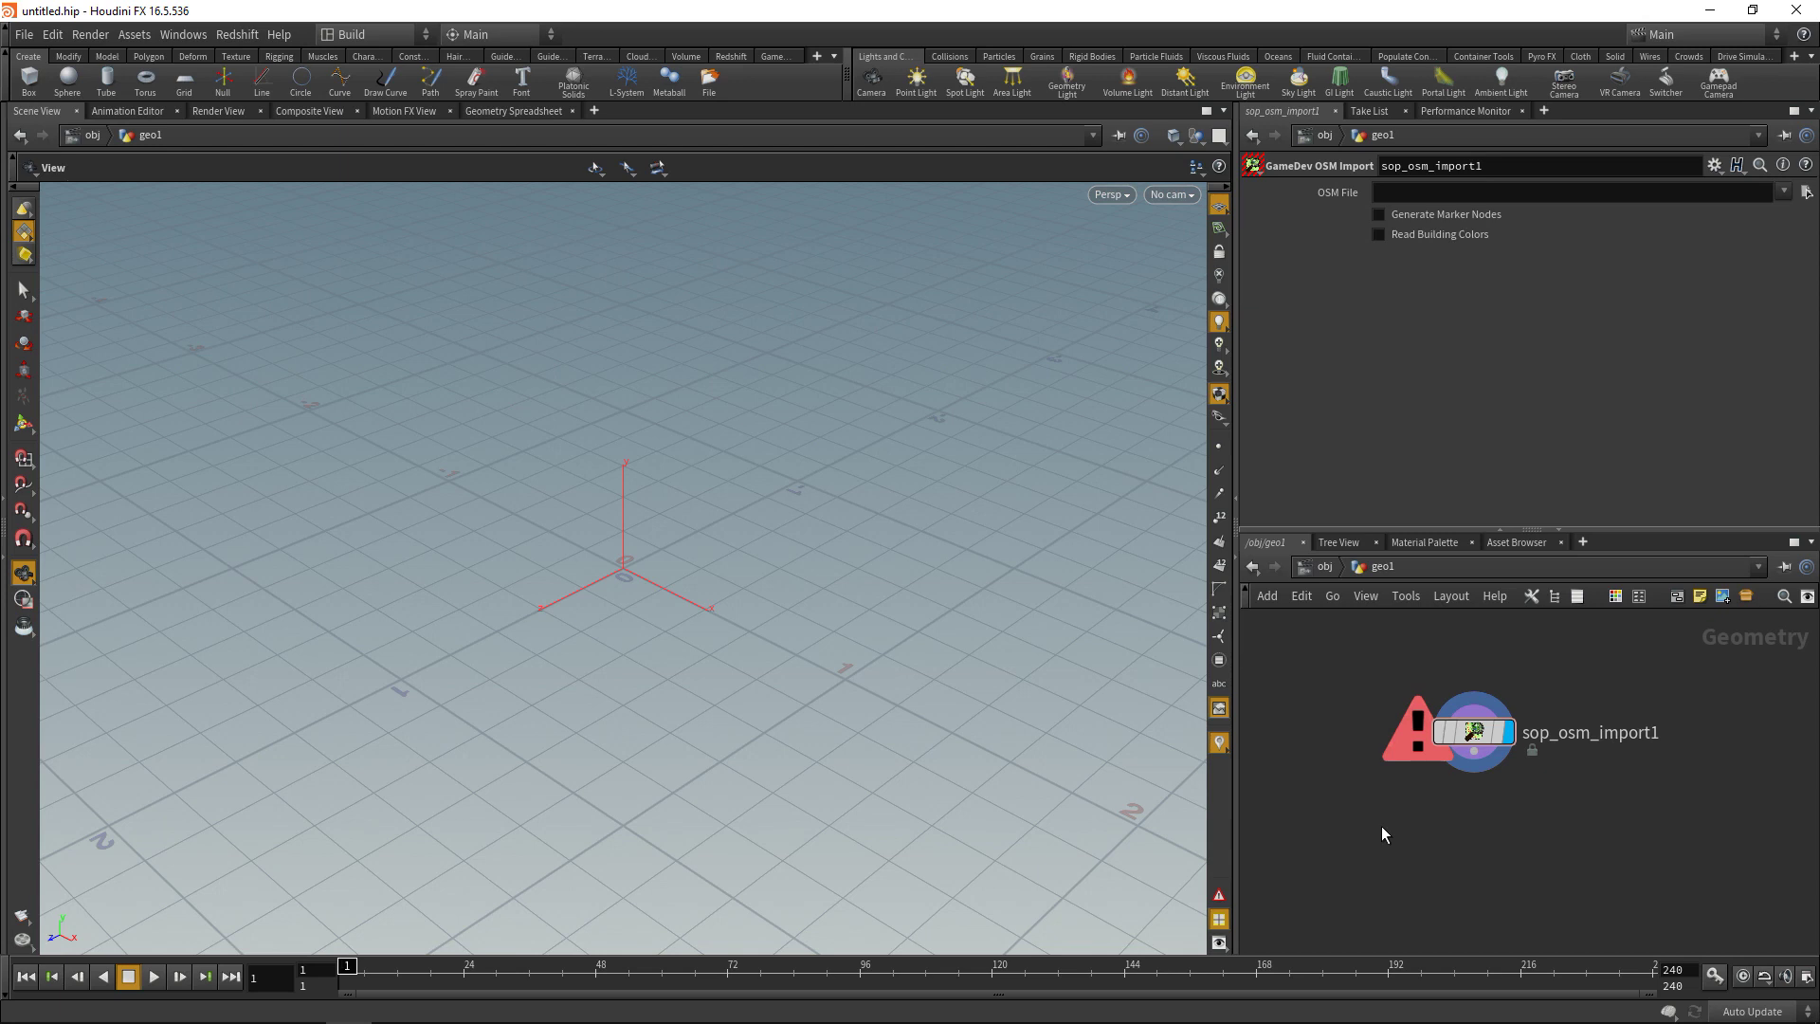
# - Set sop_osm_import1's OSM File to azores.osm
pyautogui.moveTo(1385, 820); pyautogui.dragTo(1581, 669)
pyautogui.click(1809, 194)
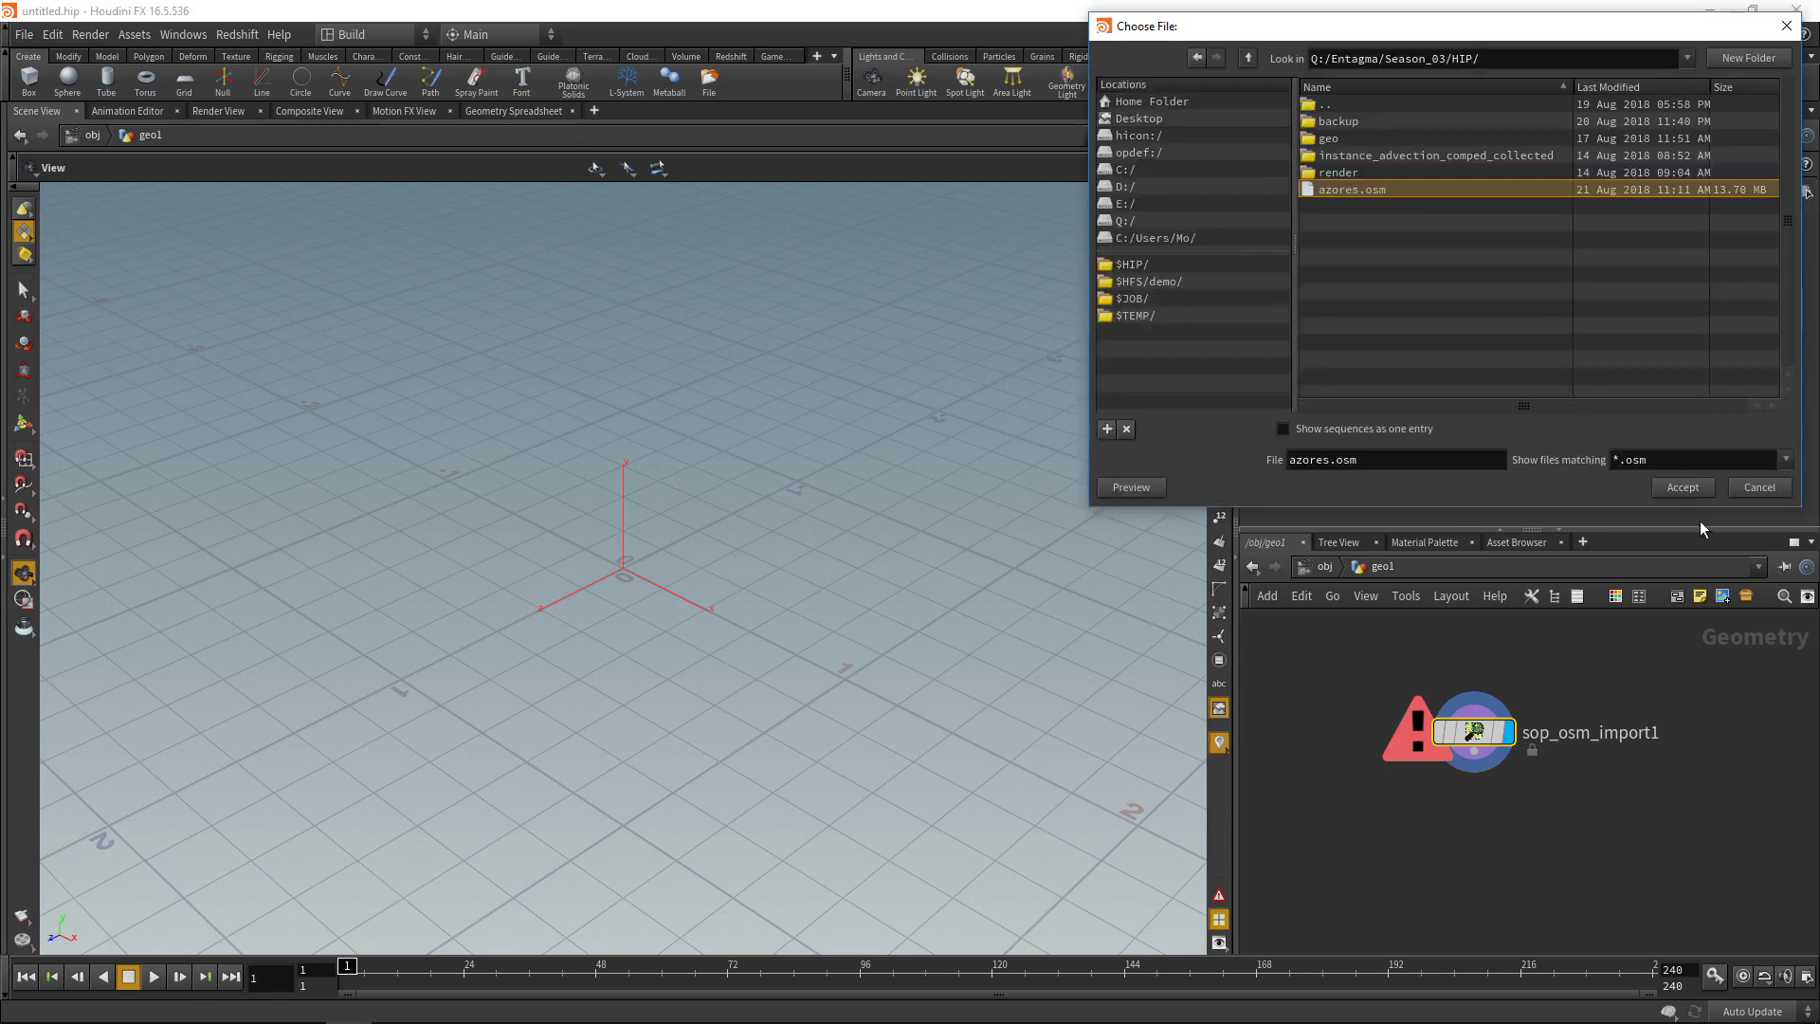
pyautogui.click(1692, 487)
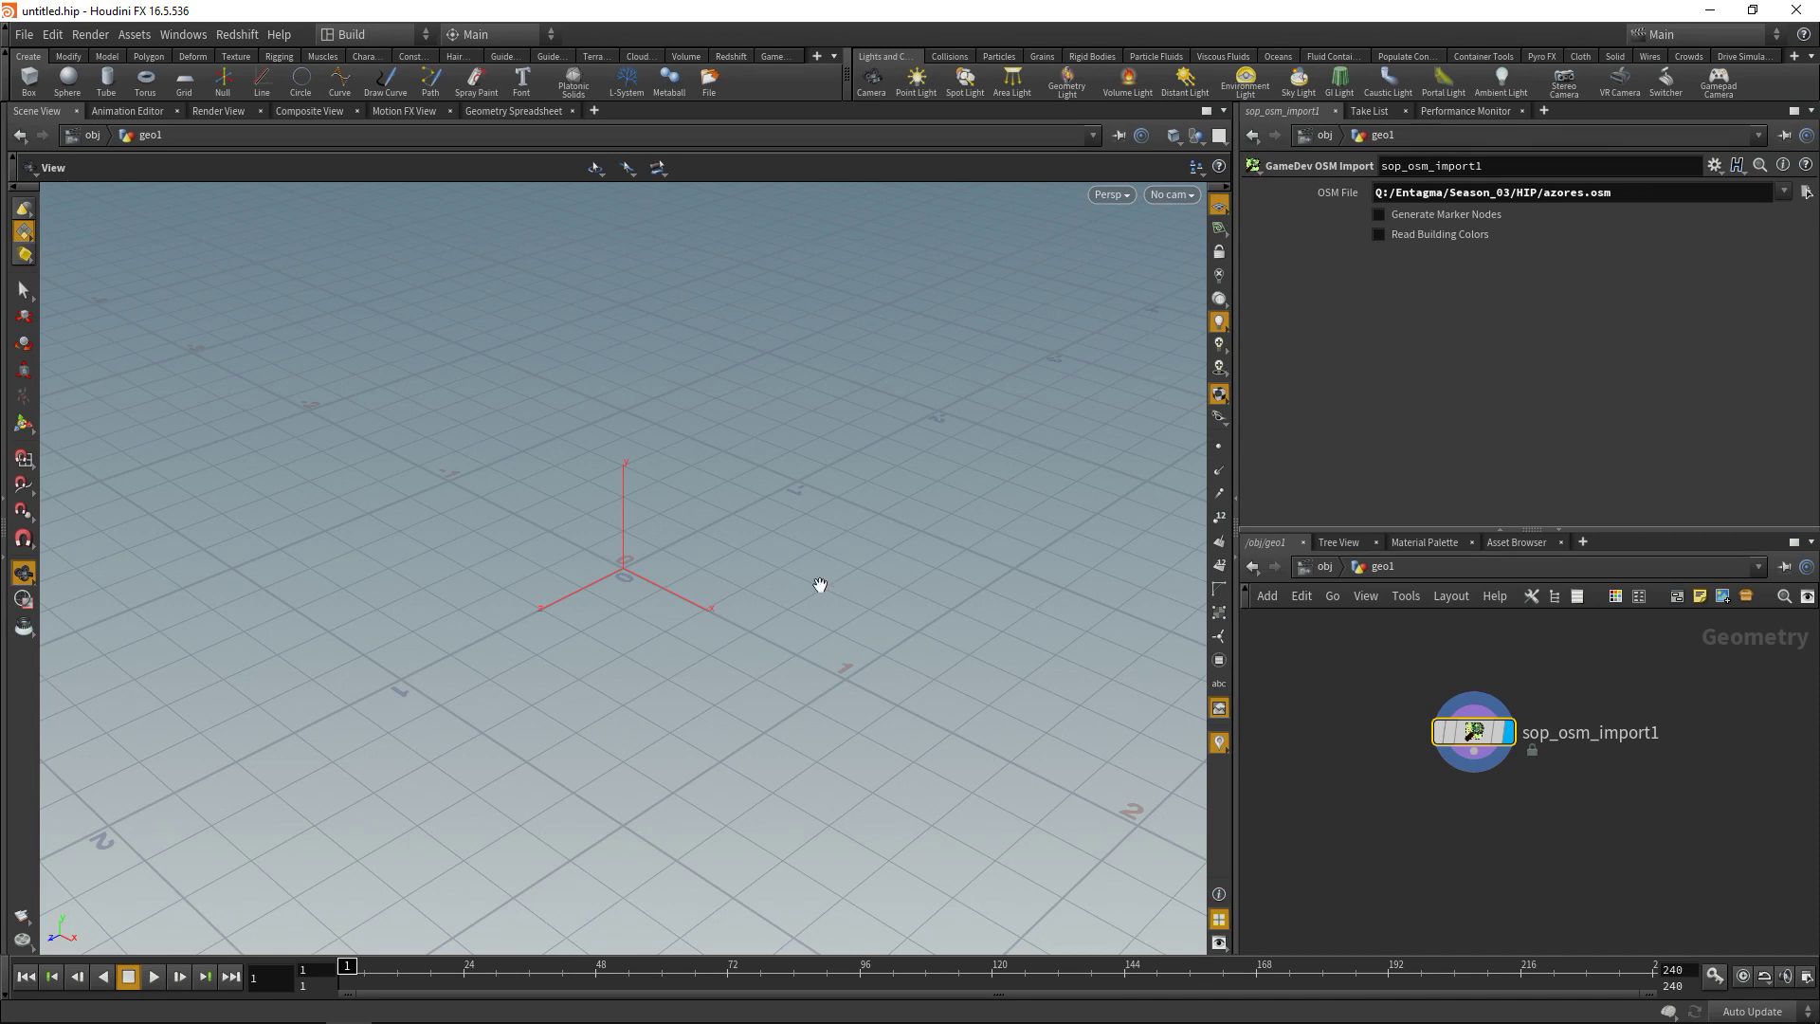
# - Frame, tilt and zoom the viewport onto the Flores and Corvo outlines
pyautogui.press('h')
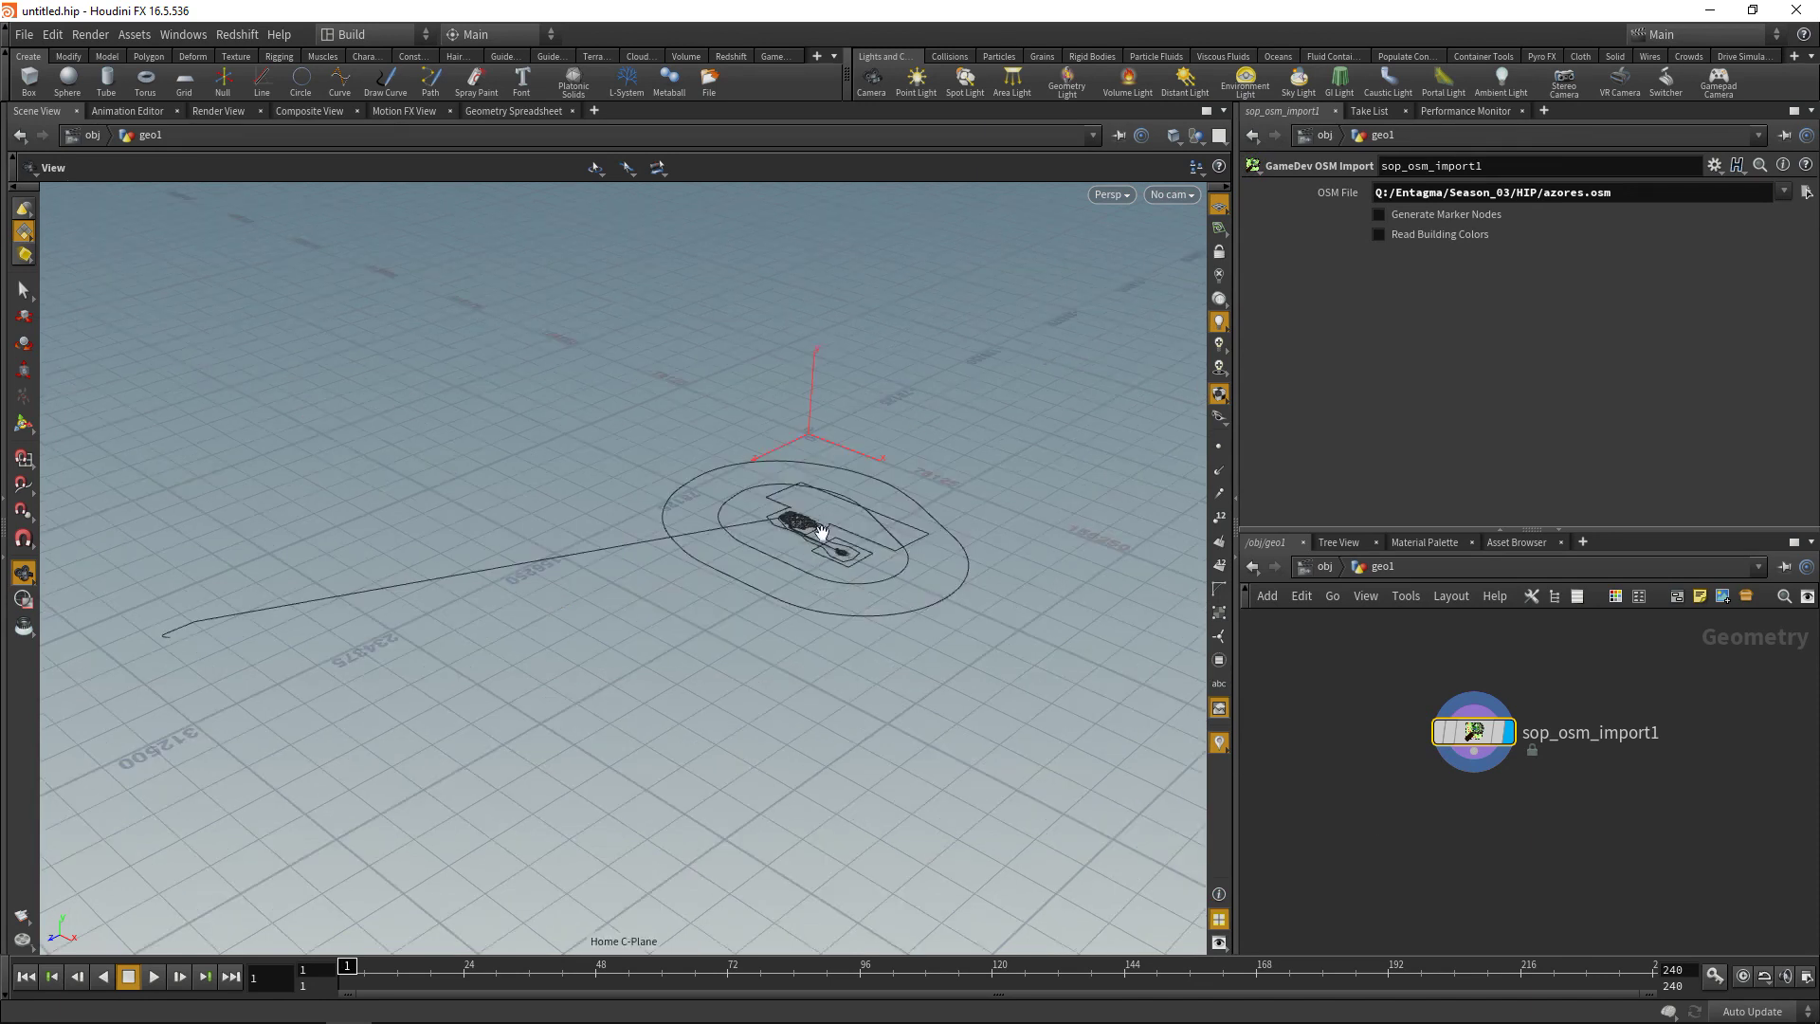
pyautogui.moveTo(795, 559); pyautogui.dragTo(743, 641)
pyautogui.scroll(6, 1044, 451)
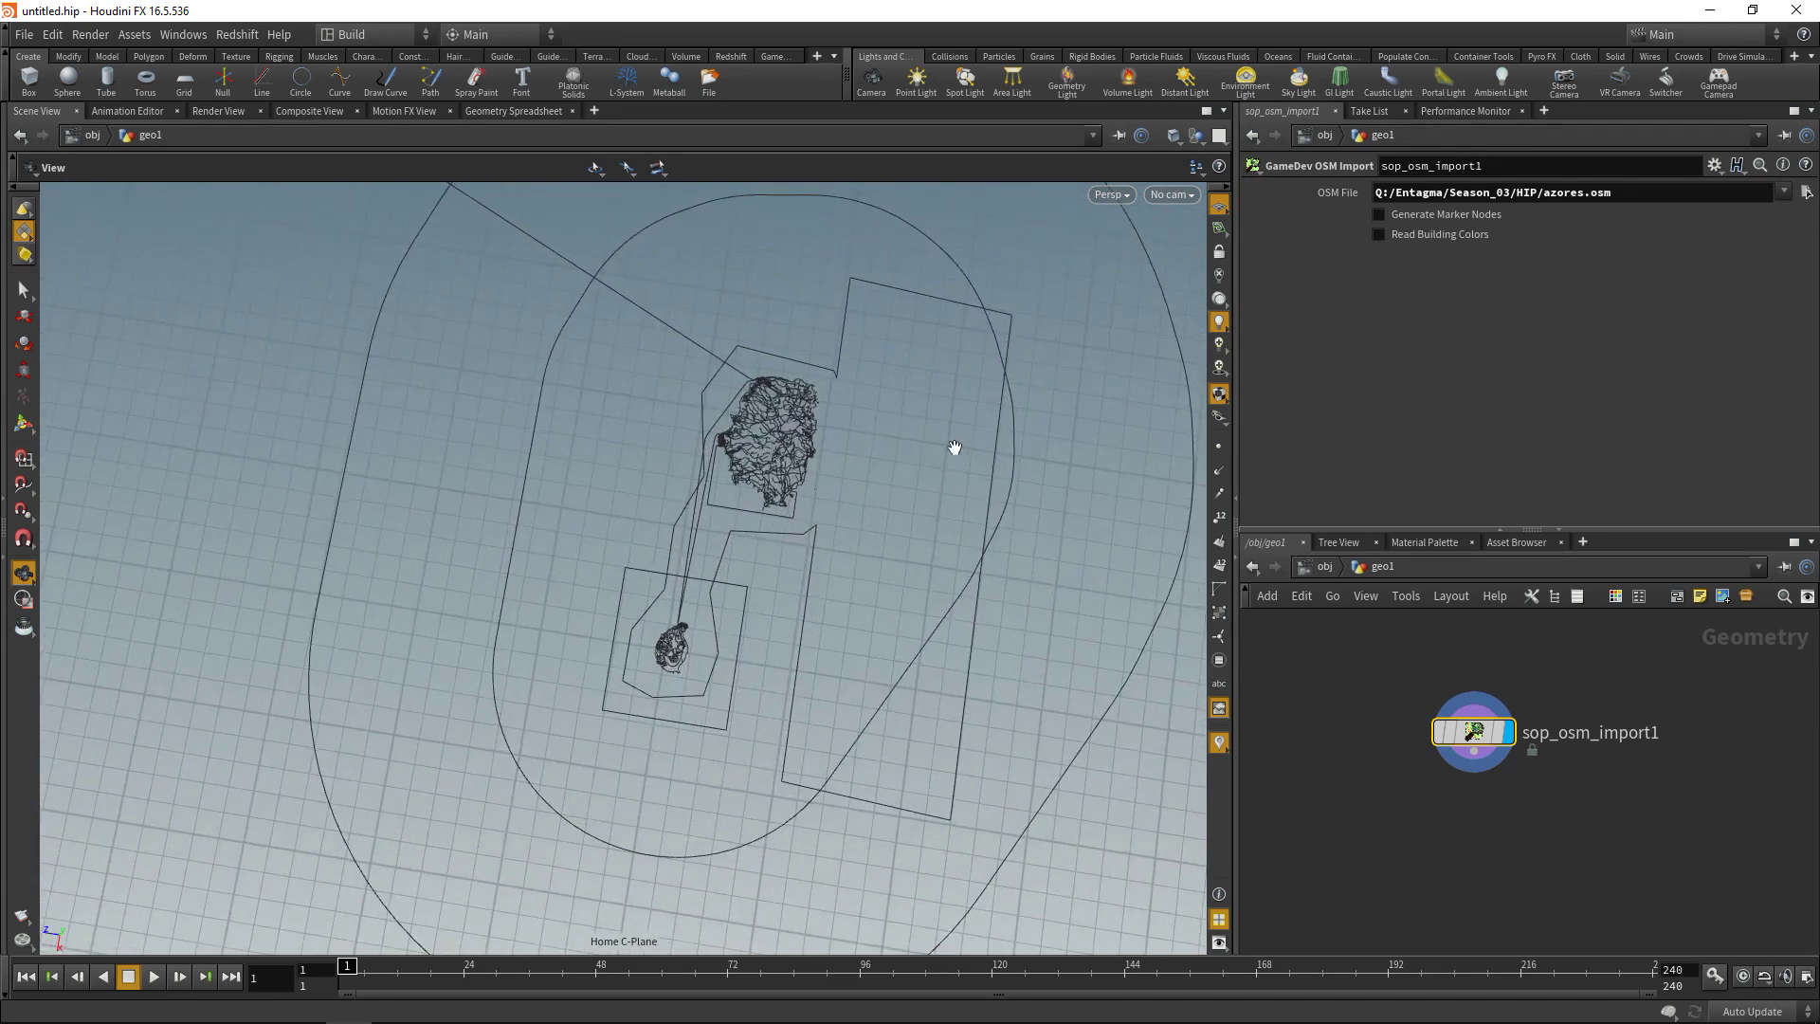
pyautogui.scroll(3, 866, 468)
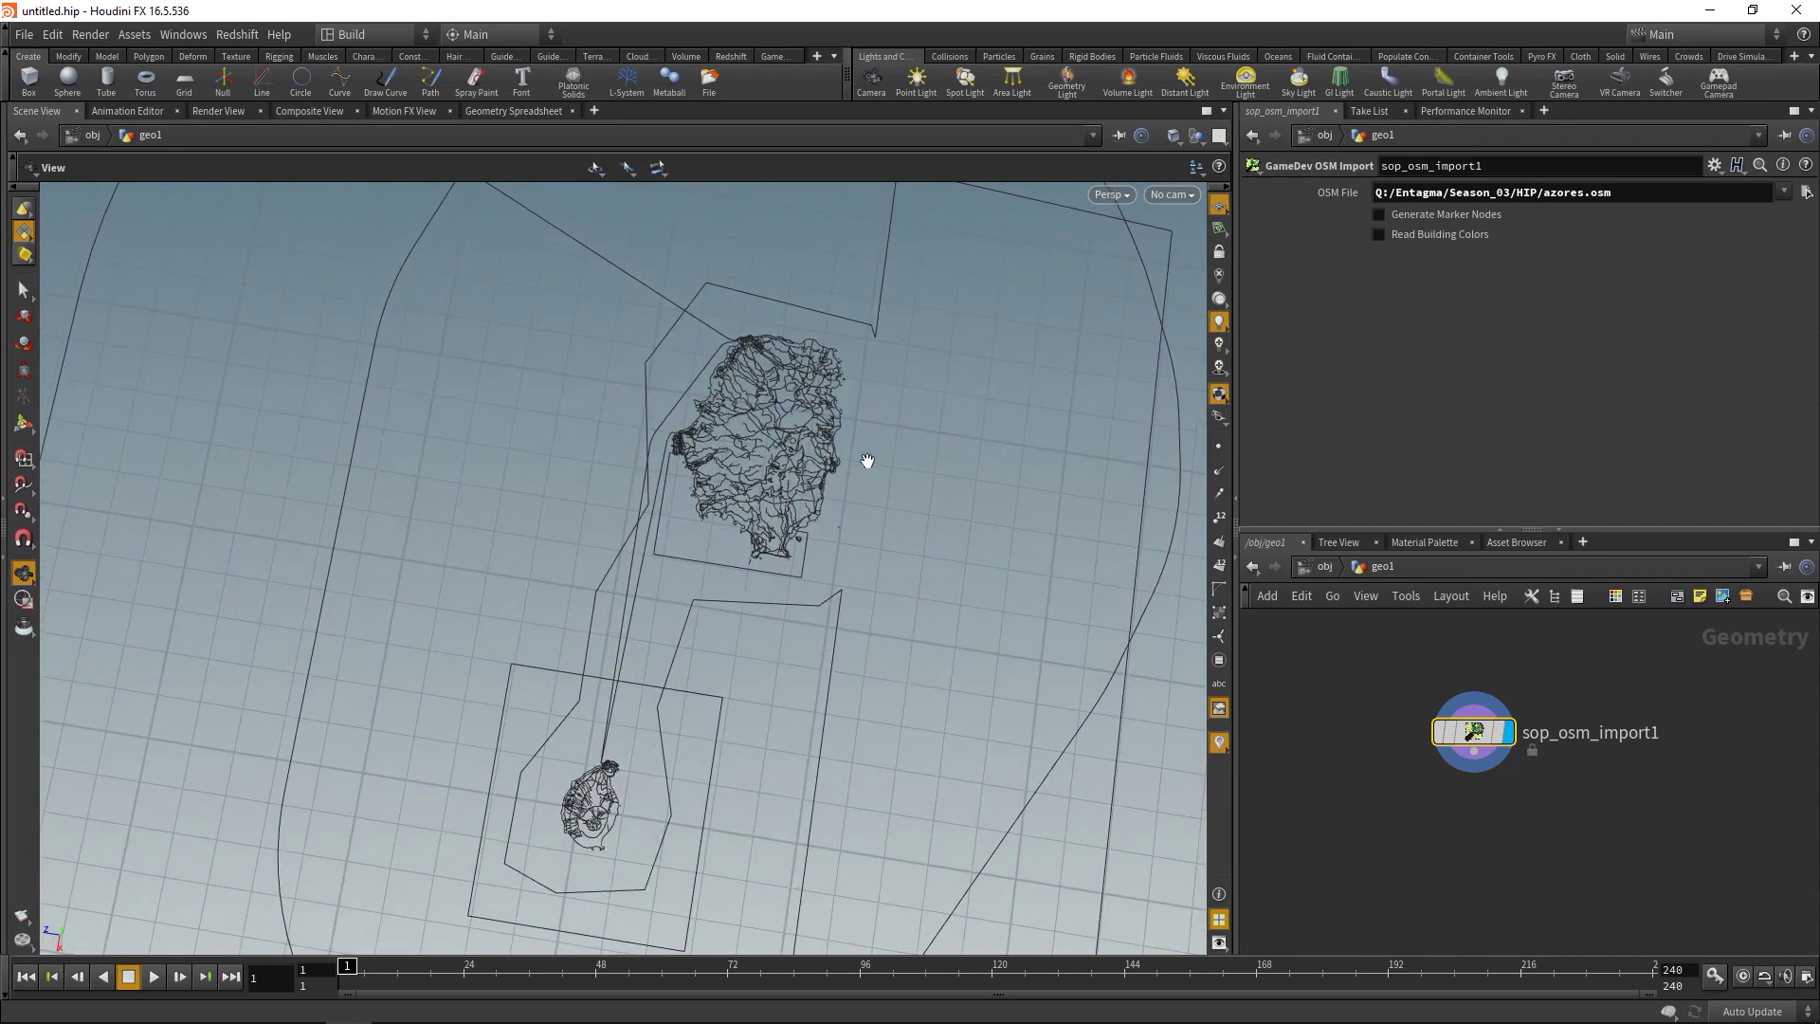
pyautogui.scroll(-5, 896, 536)
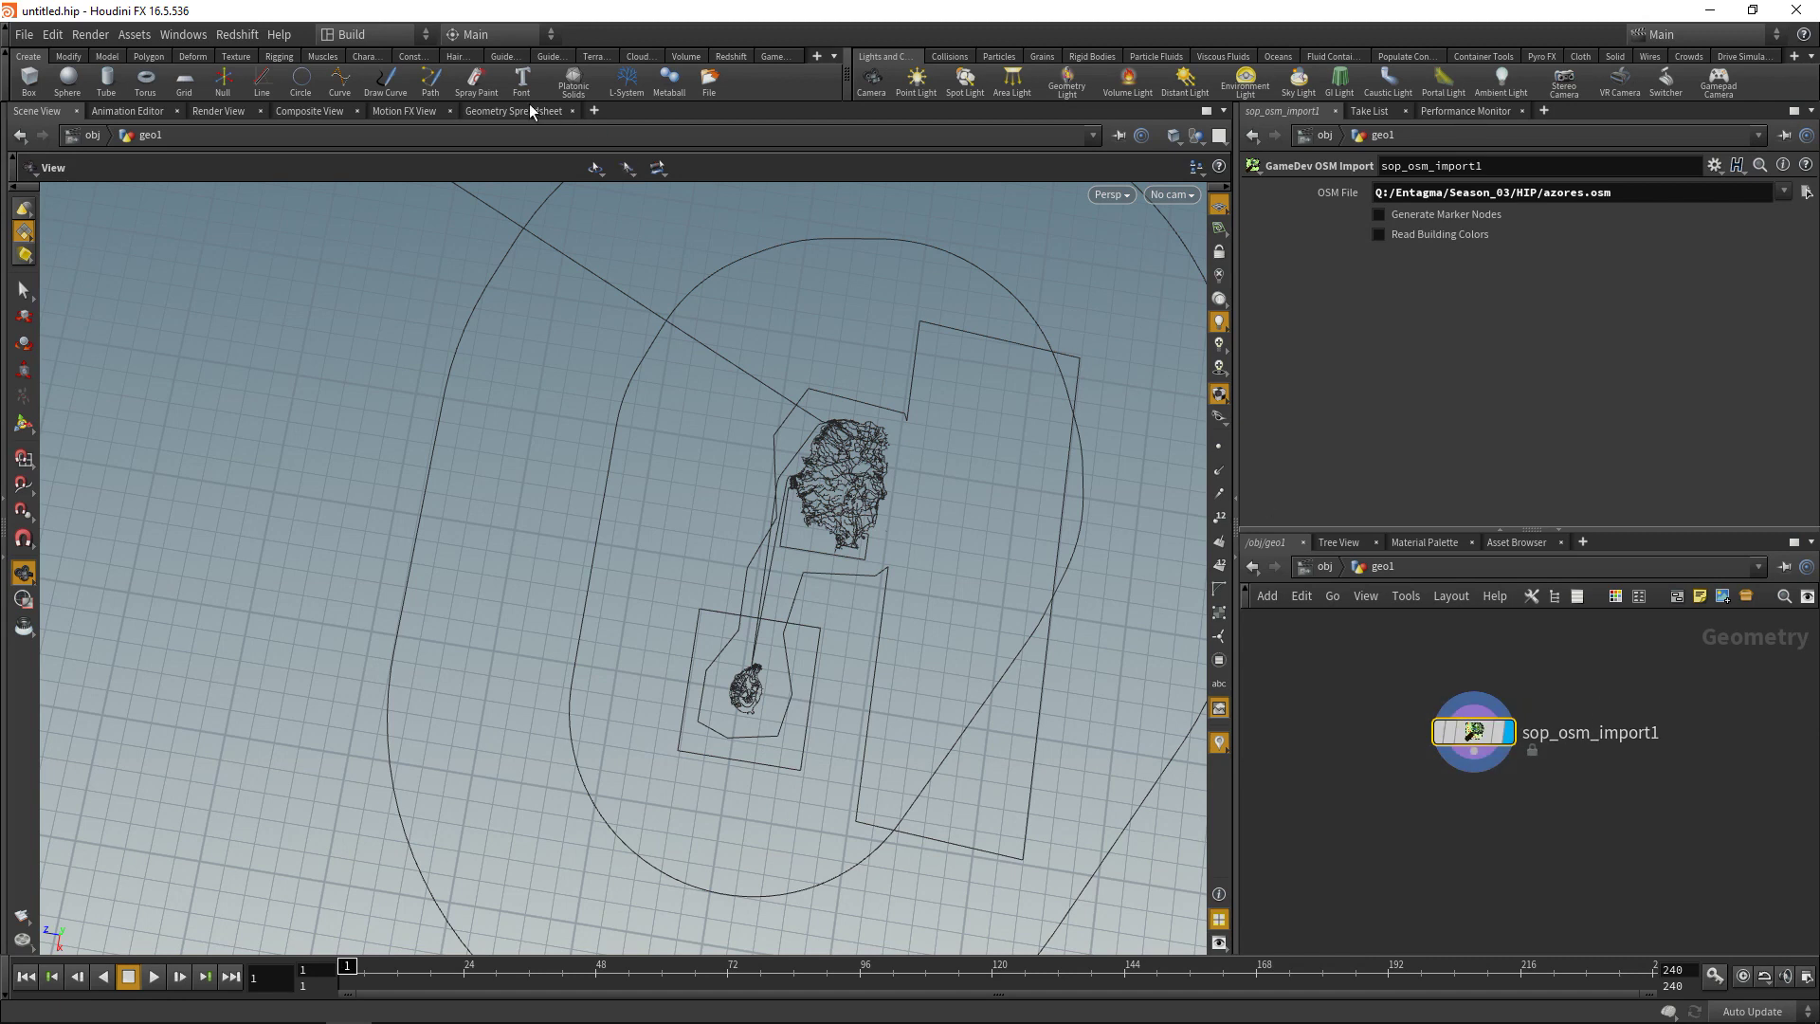
pyautogui.click(529, 110)
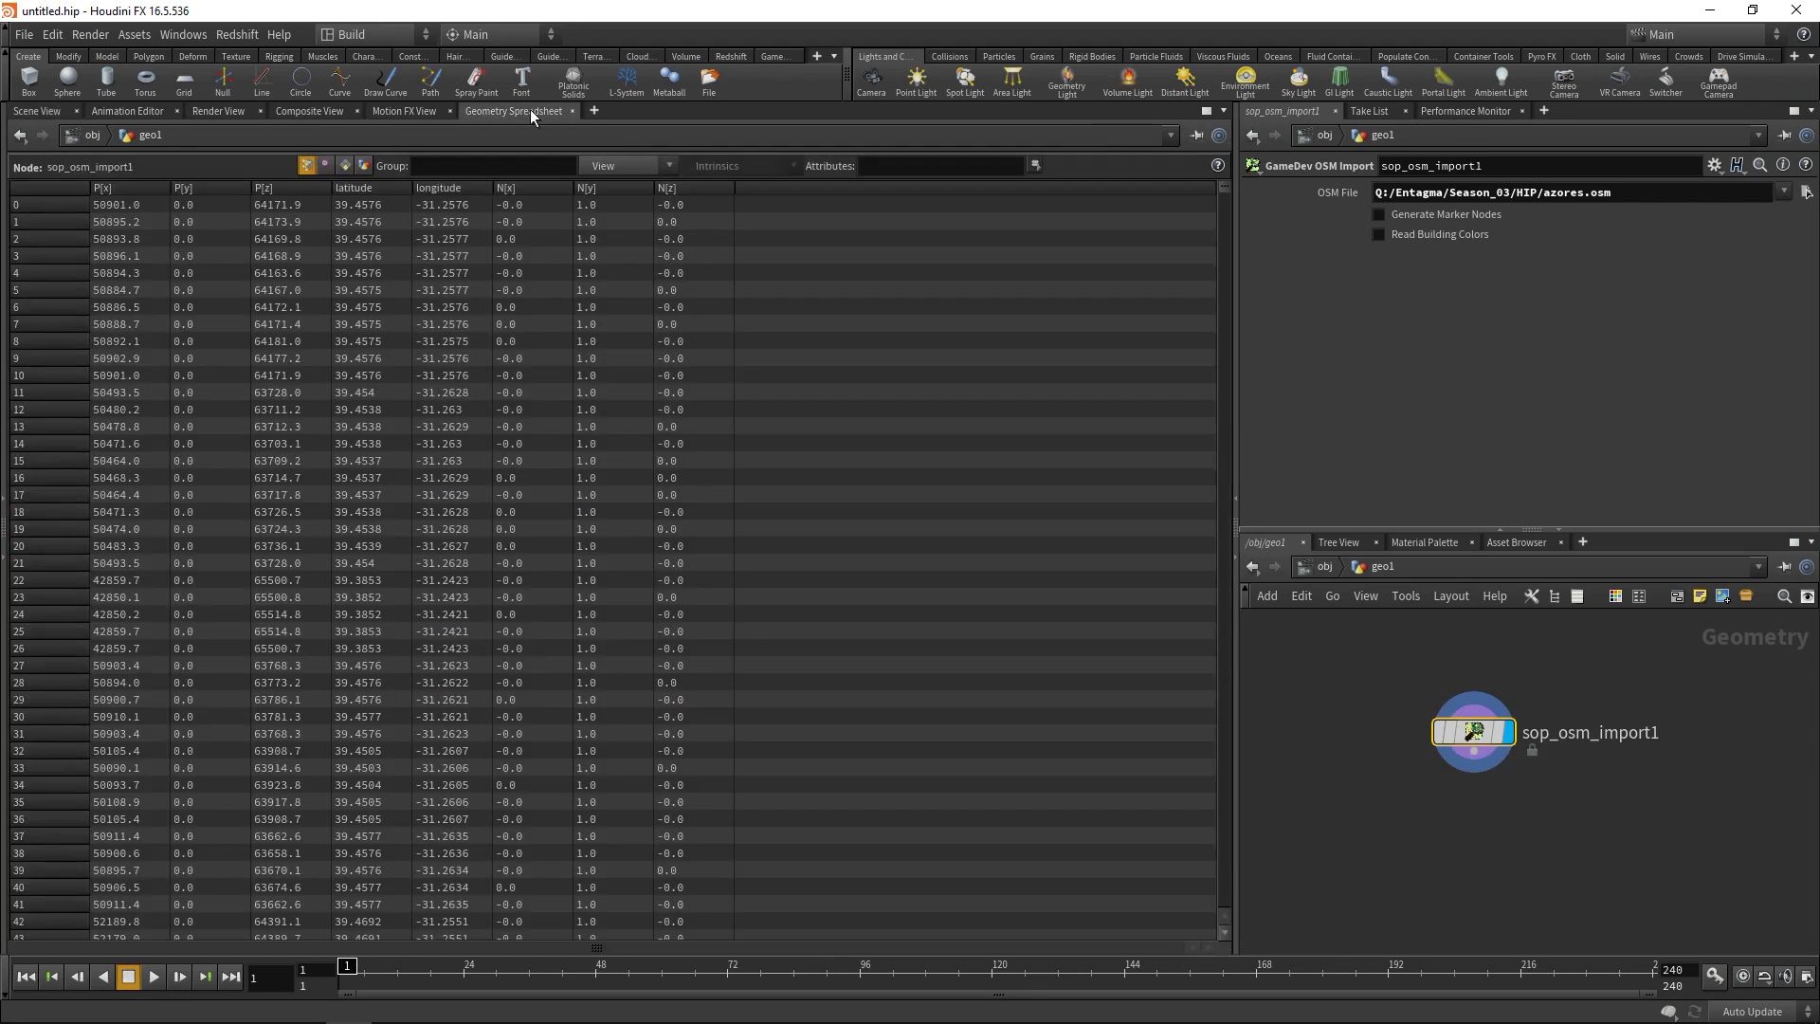
pyautogui.click(345, 165)
pyautogui.click(603, 166)
pyautogui.scroll(-5, 713, 557)
pyautogui.scroll(-15, 716, 541)
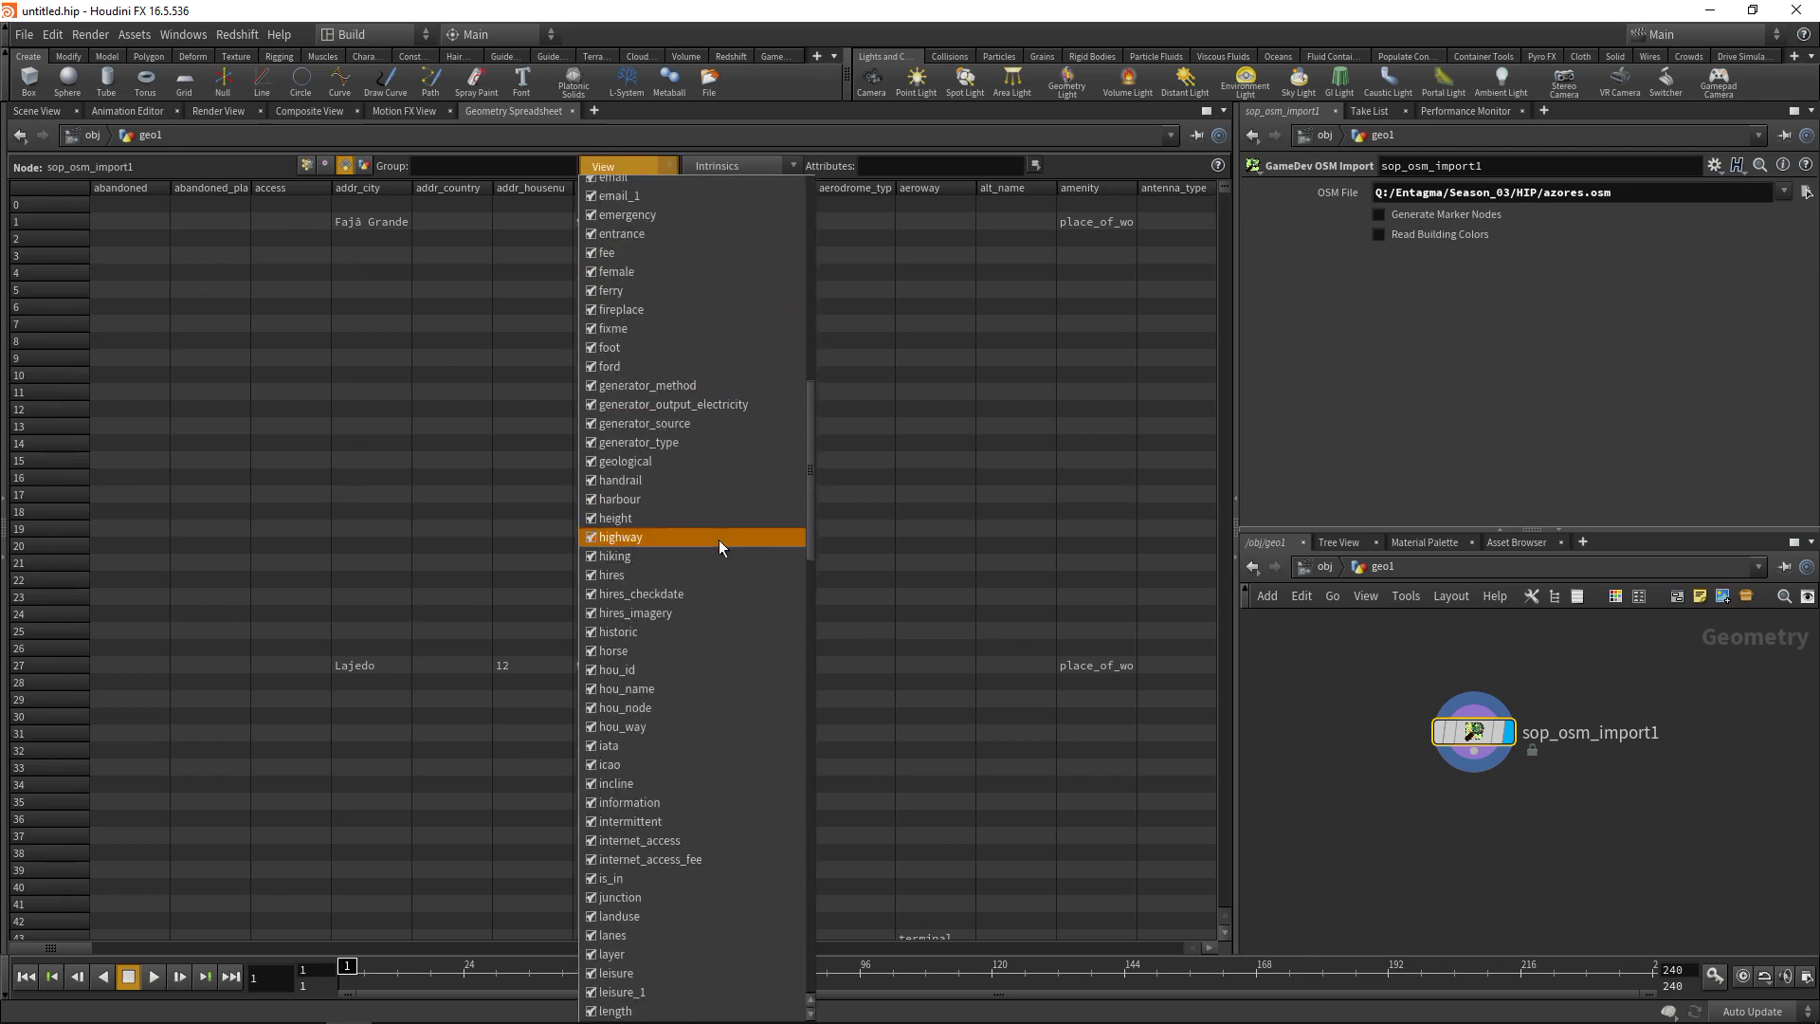
pyautogui.scroll(-15, 716, 529)
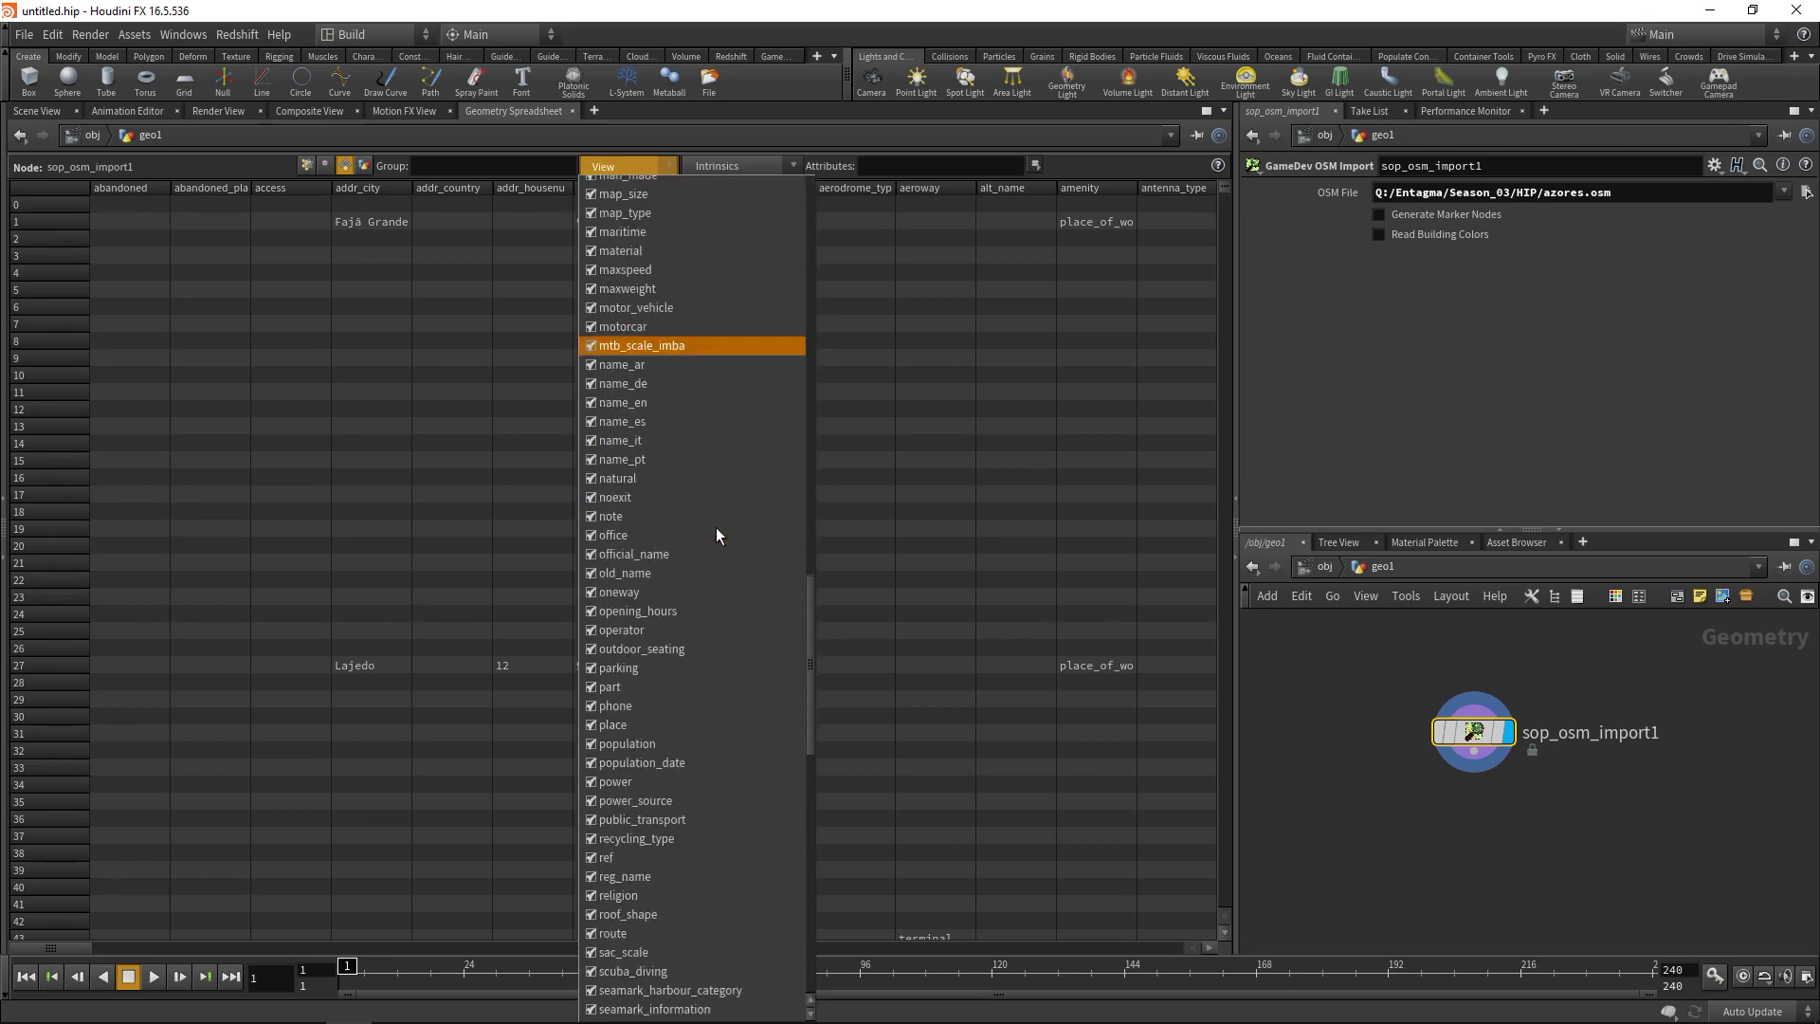
pyautogui.scroll(-11, 711, 521)
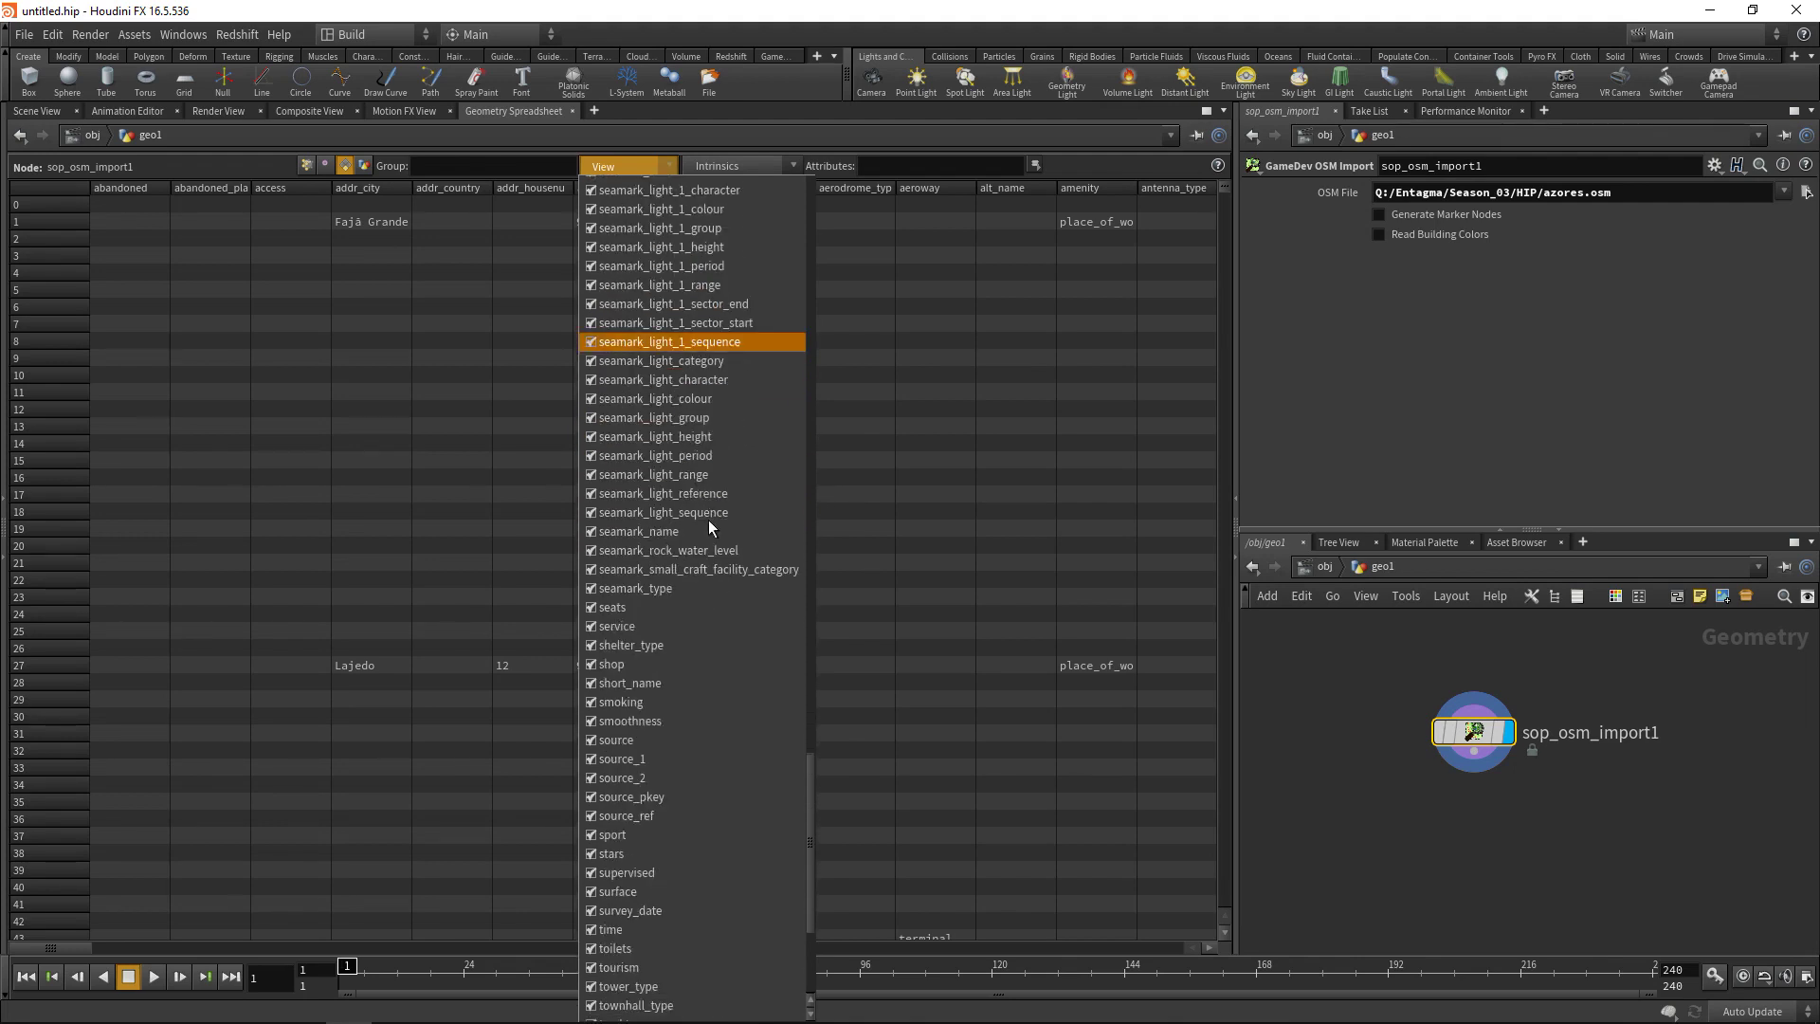
pyautogui.scroll(15, 691, 504)
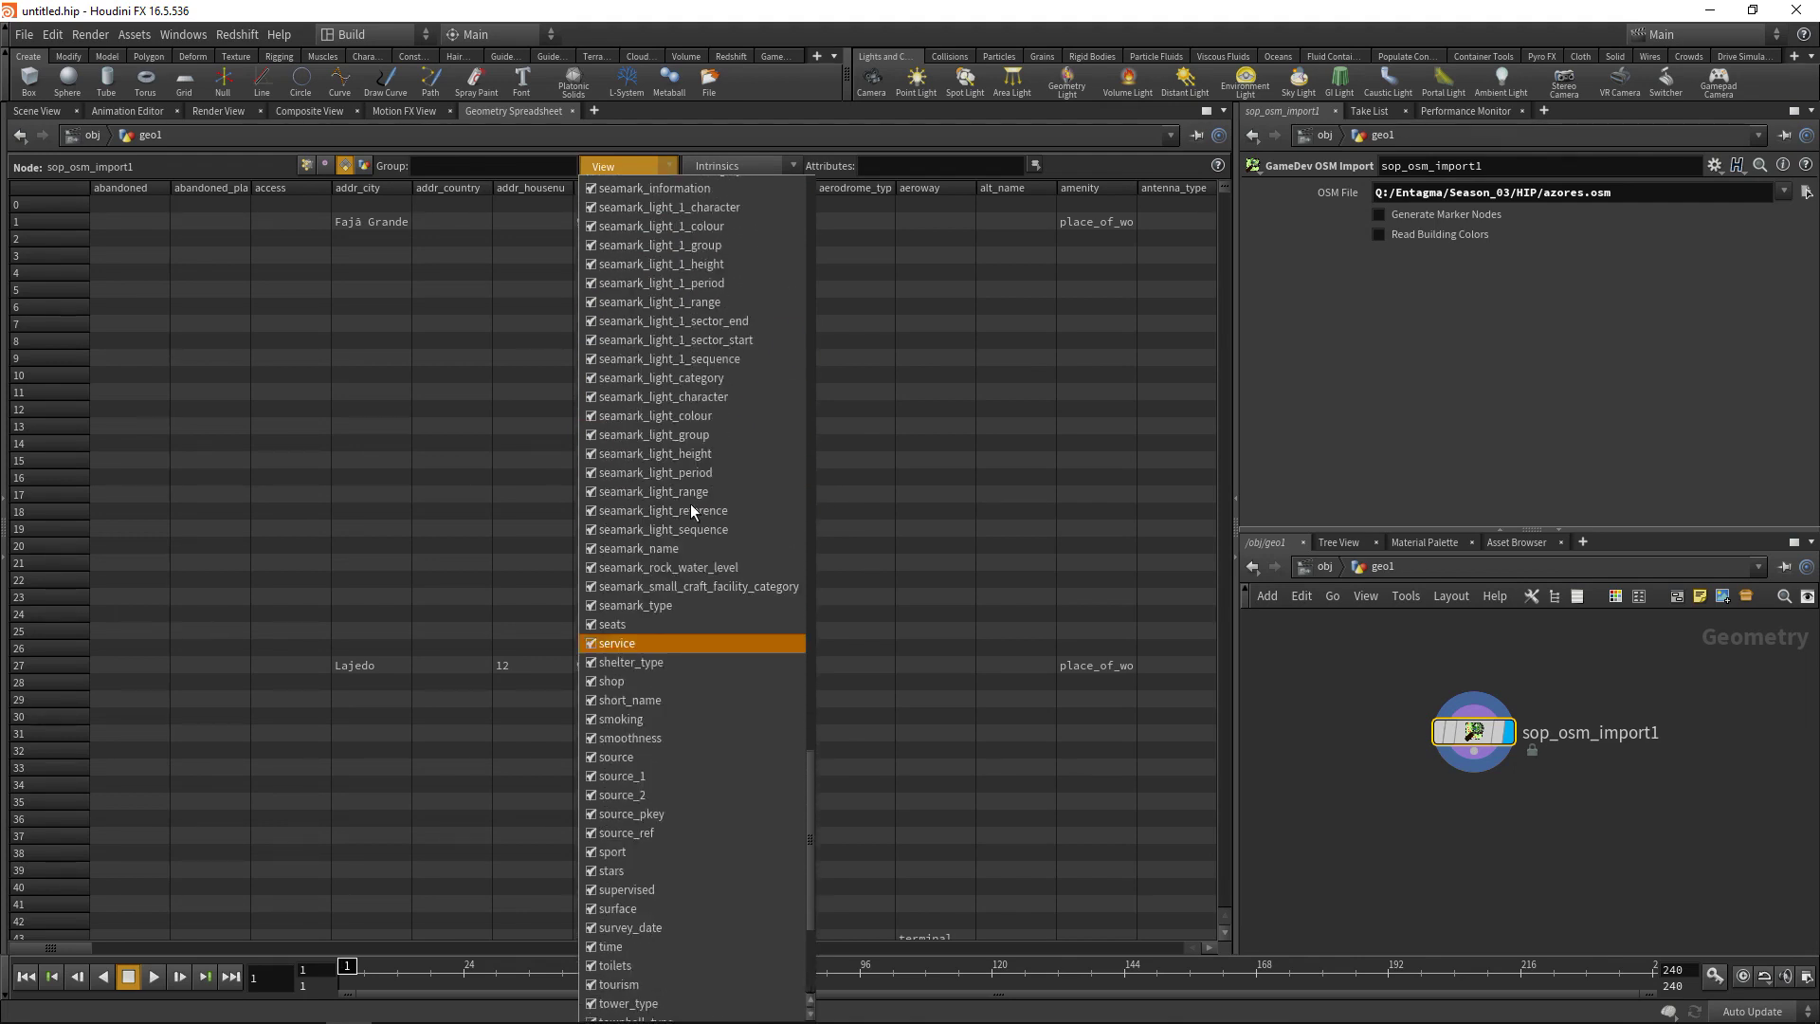
pyautogui.scroll(15, 691, 509)
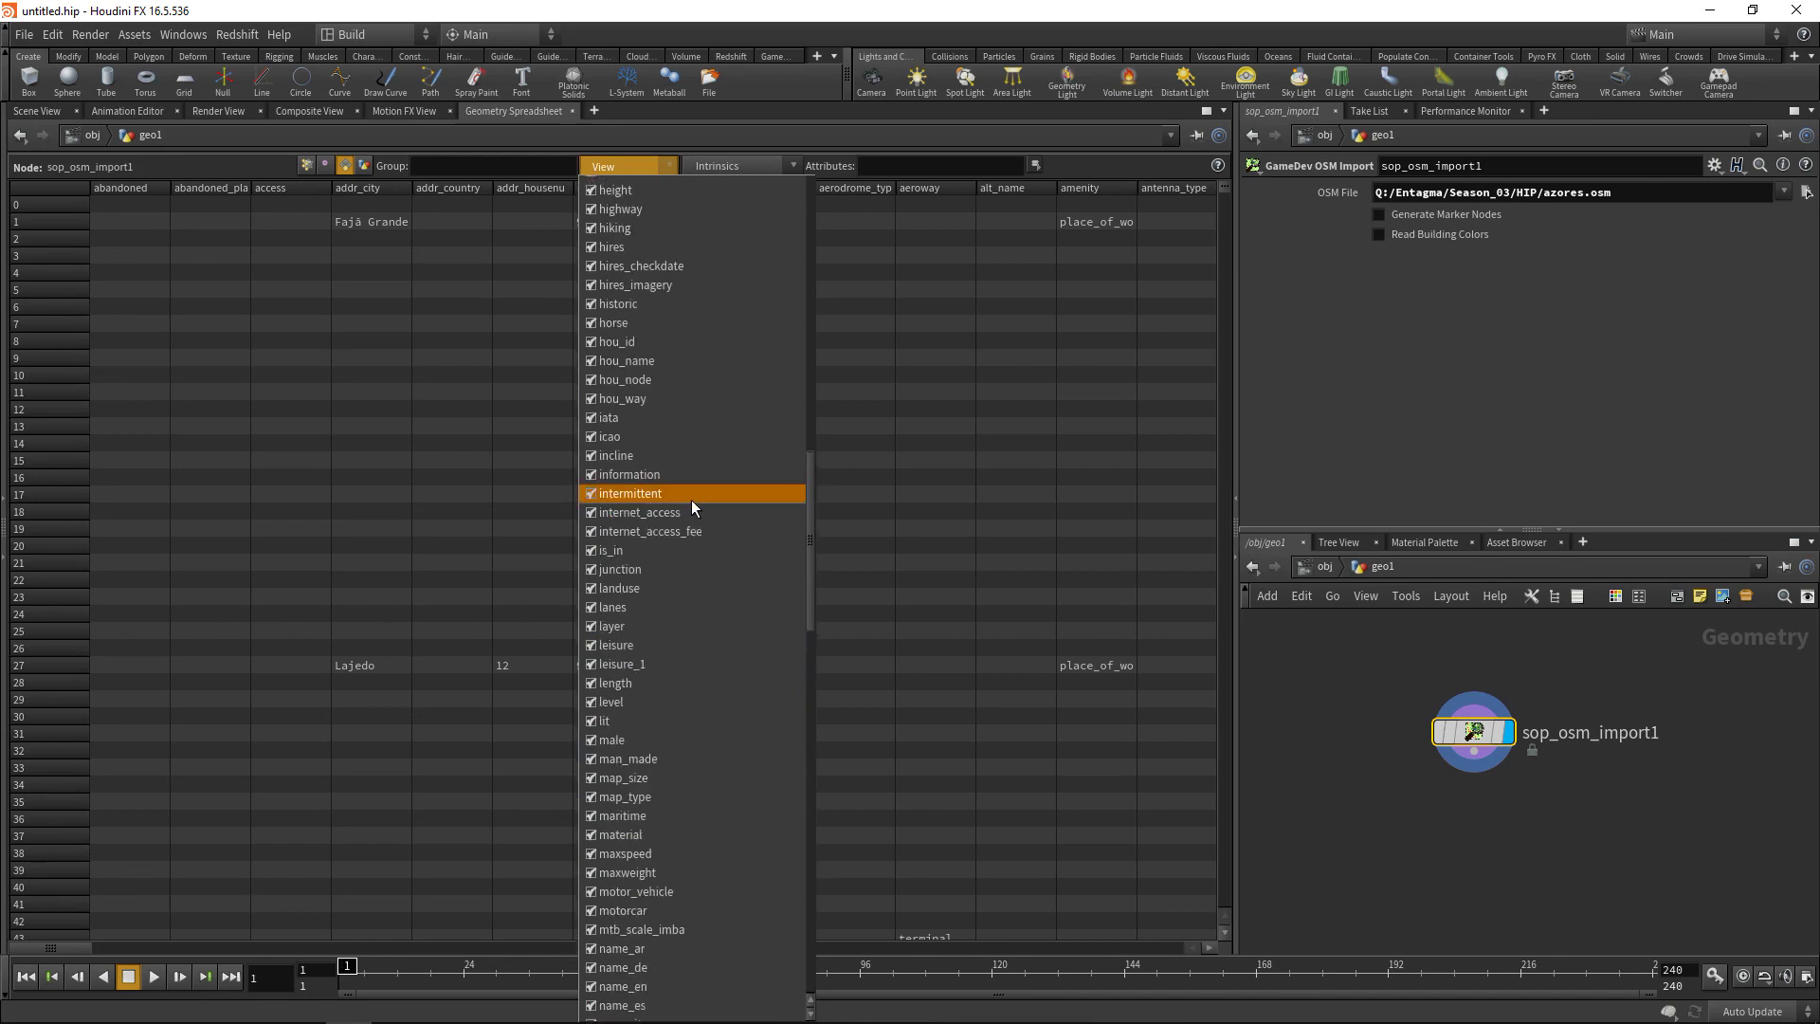
pyautogui.scroll(15, 698, 492)
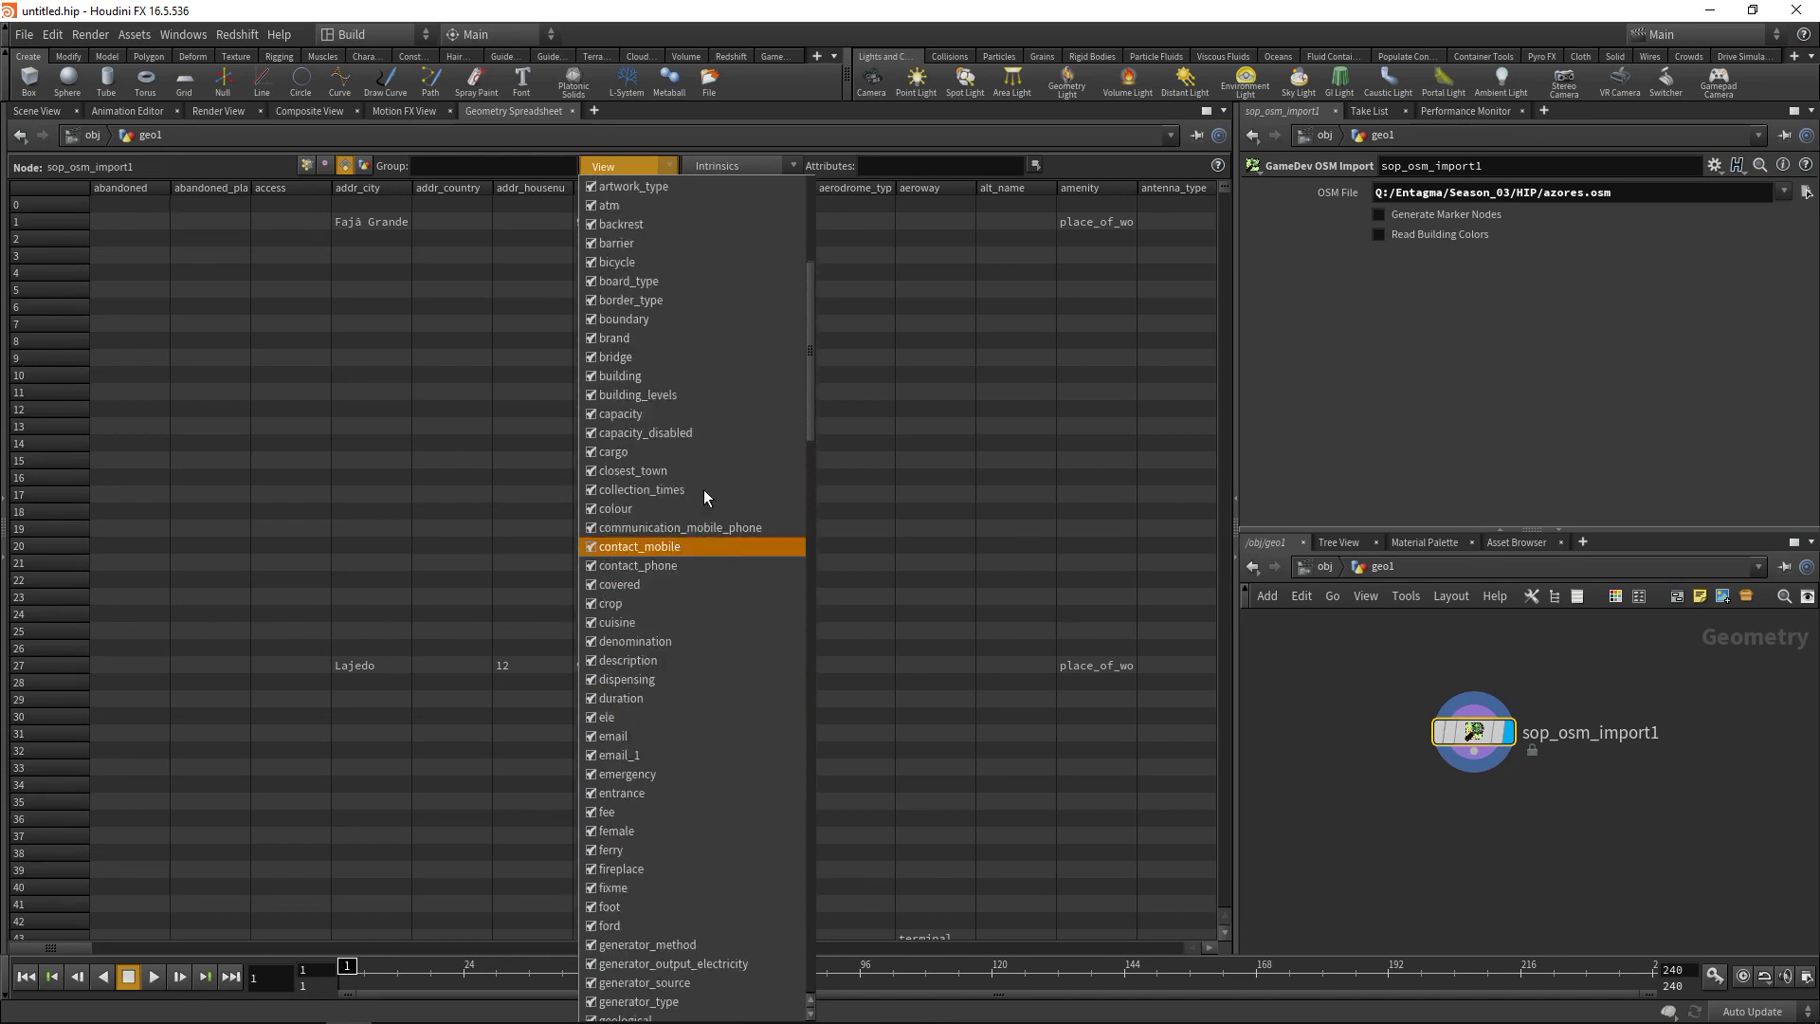
pyautogui.click(366, 276)
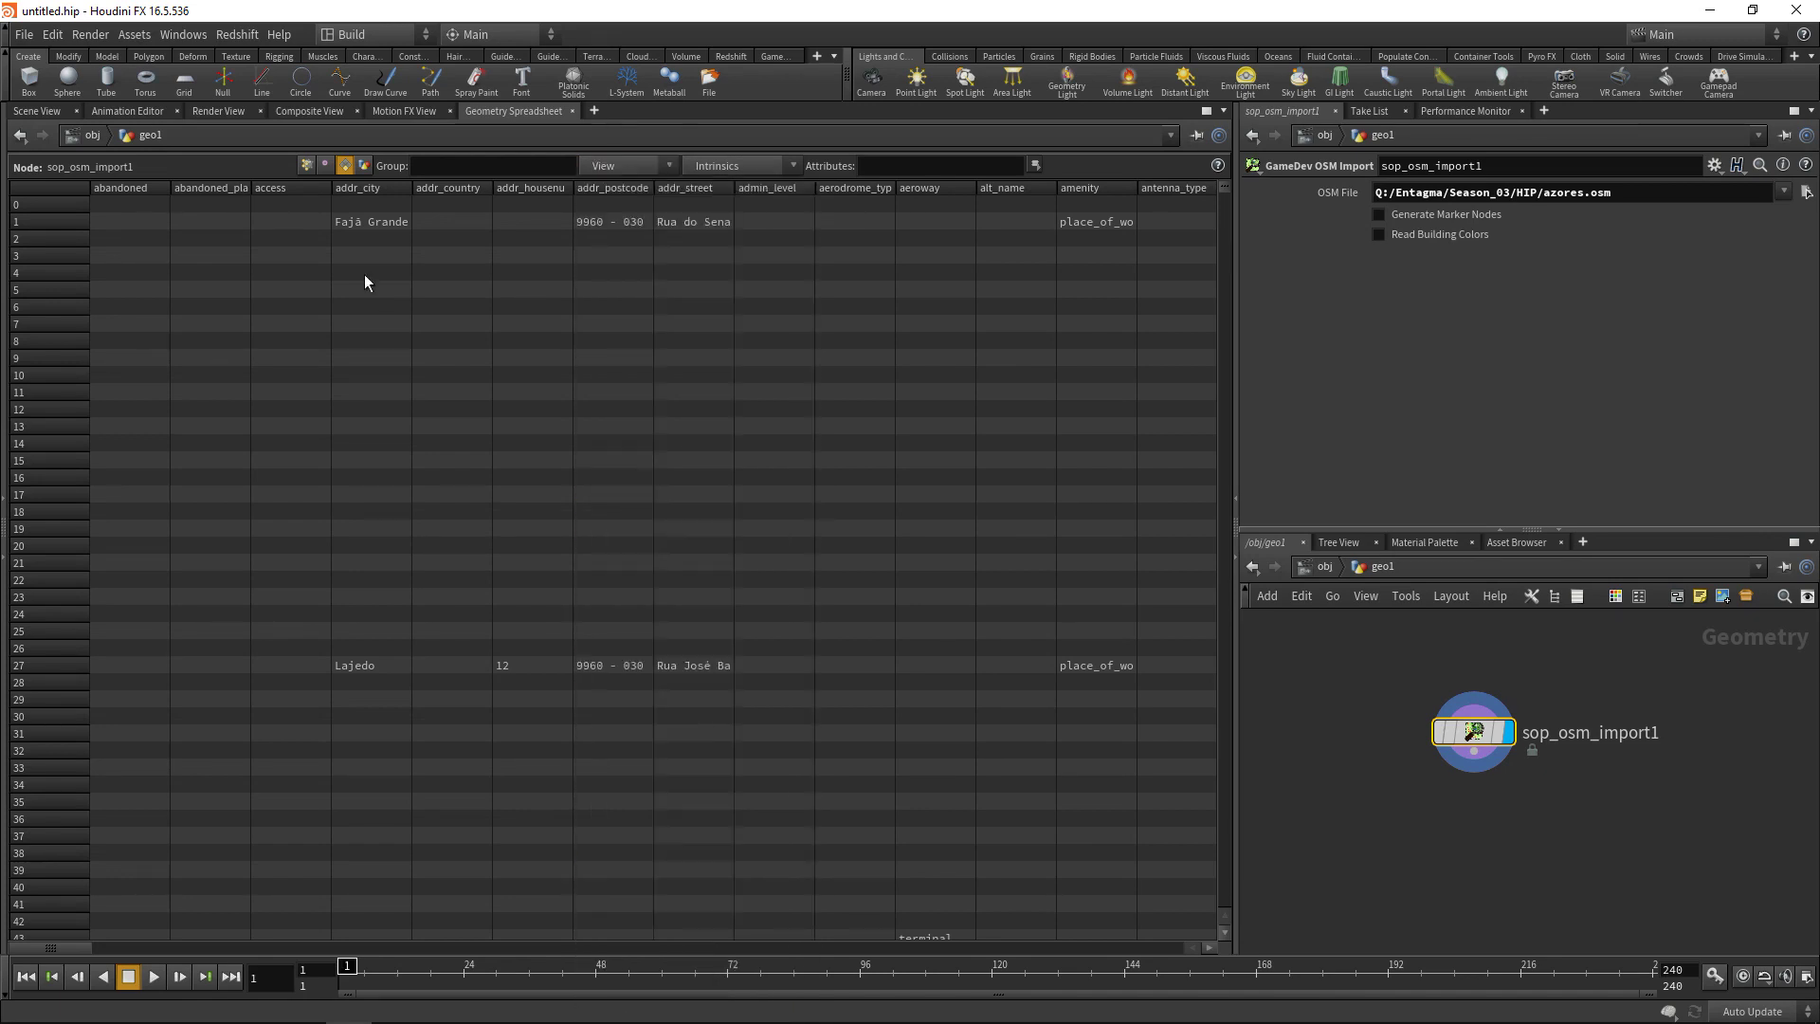
pyautogui.click(304, 167)
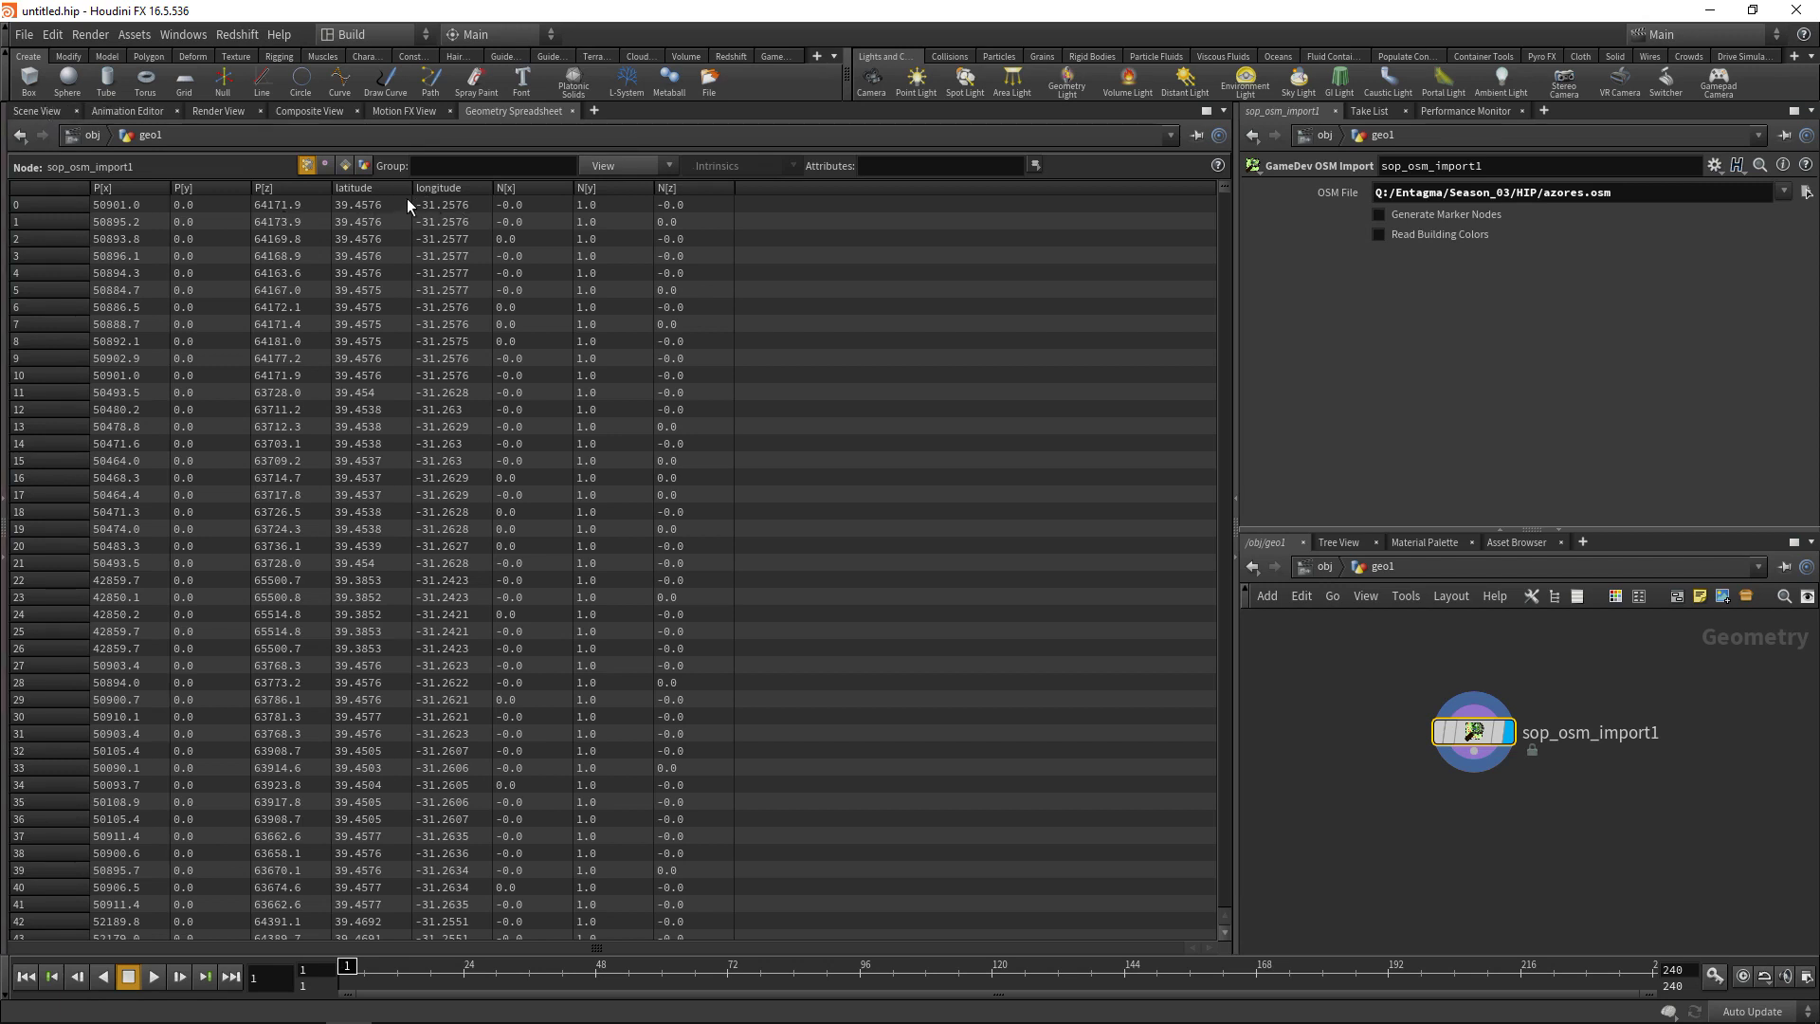
pyautogui.click(40, 112)
pyautogui.press('h')
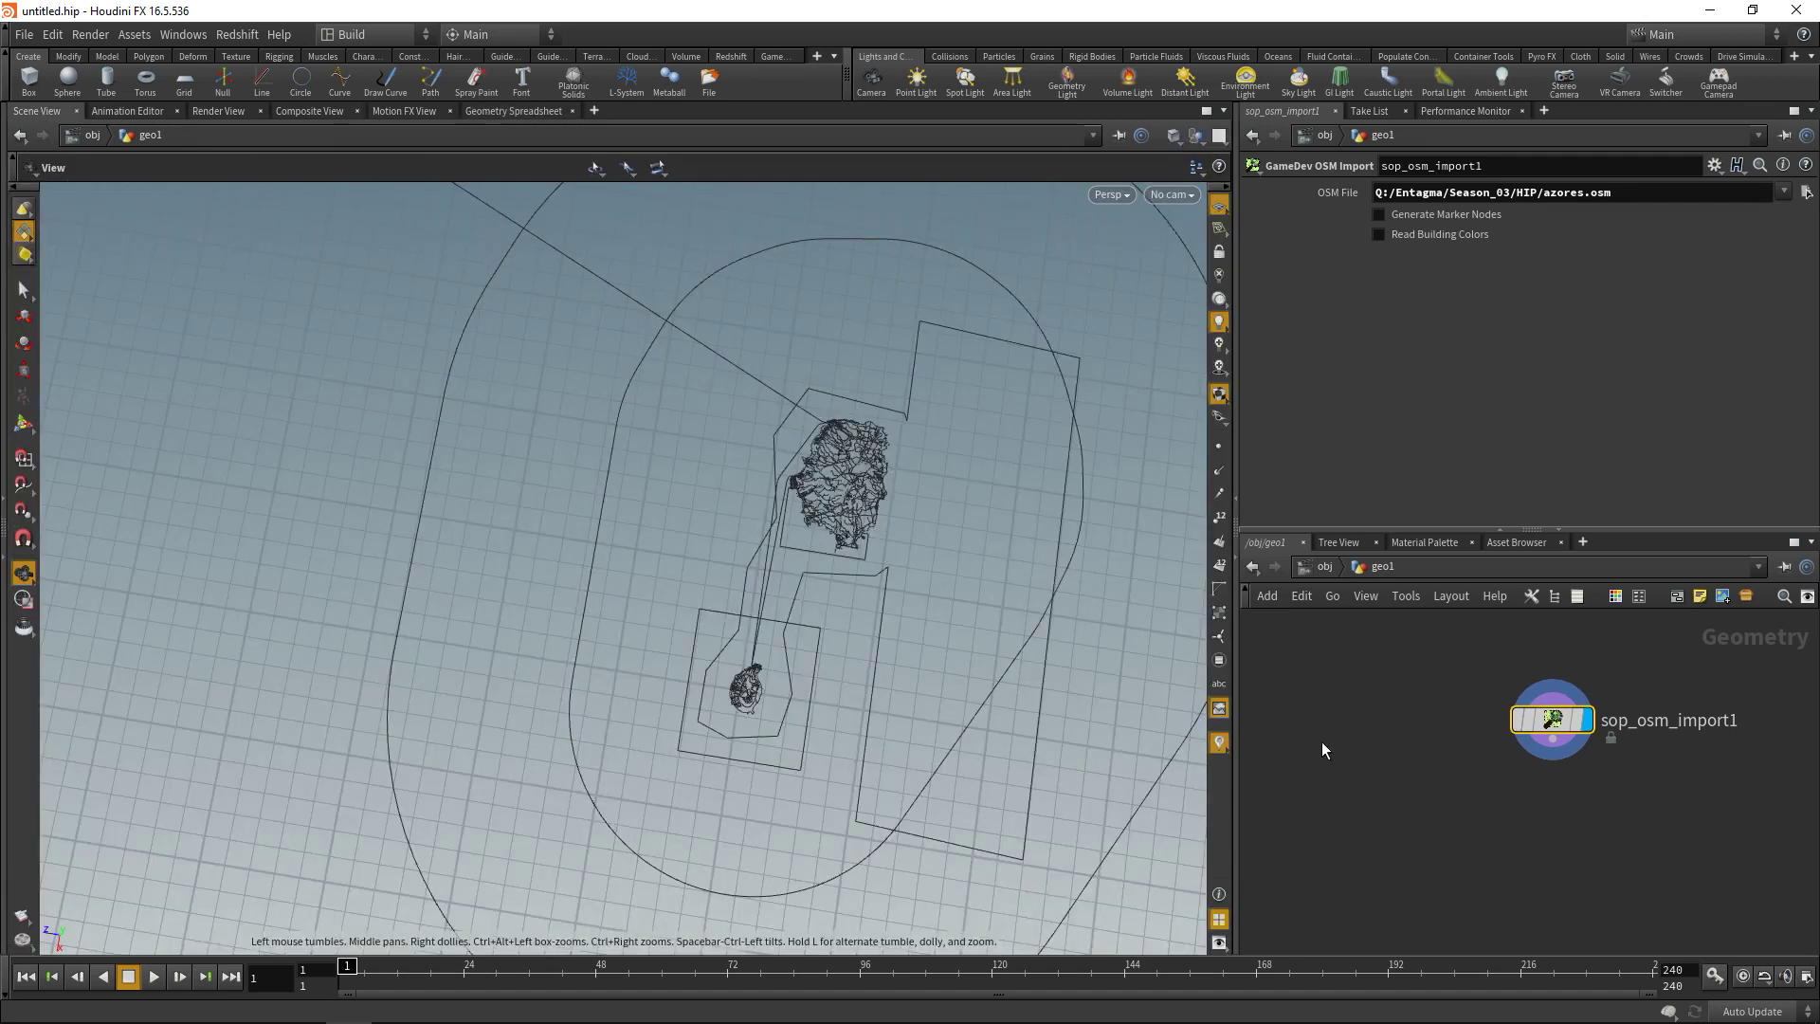
pyautogui.press('Tab')
# - Add a Grid node with 3601 rows and 3601 columns
pyautogui.write('osm')
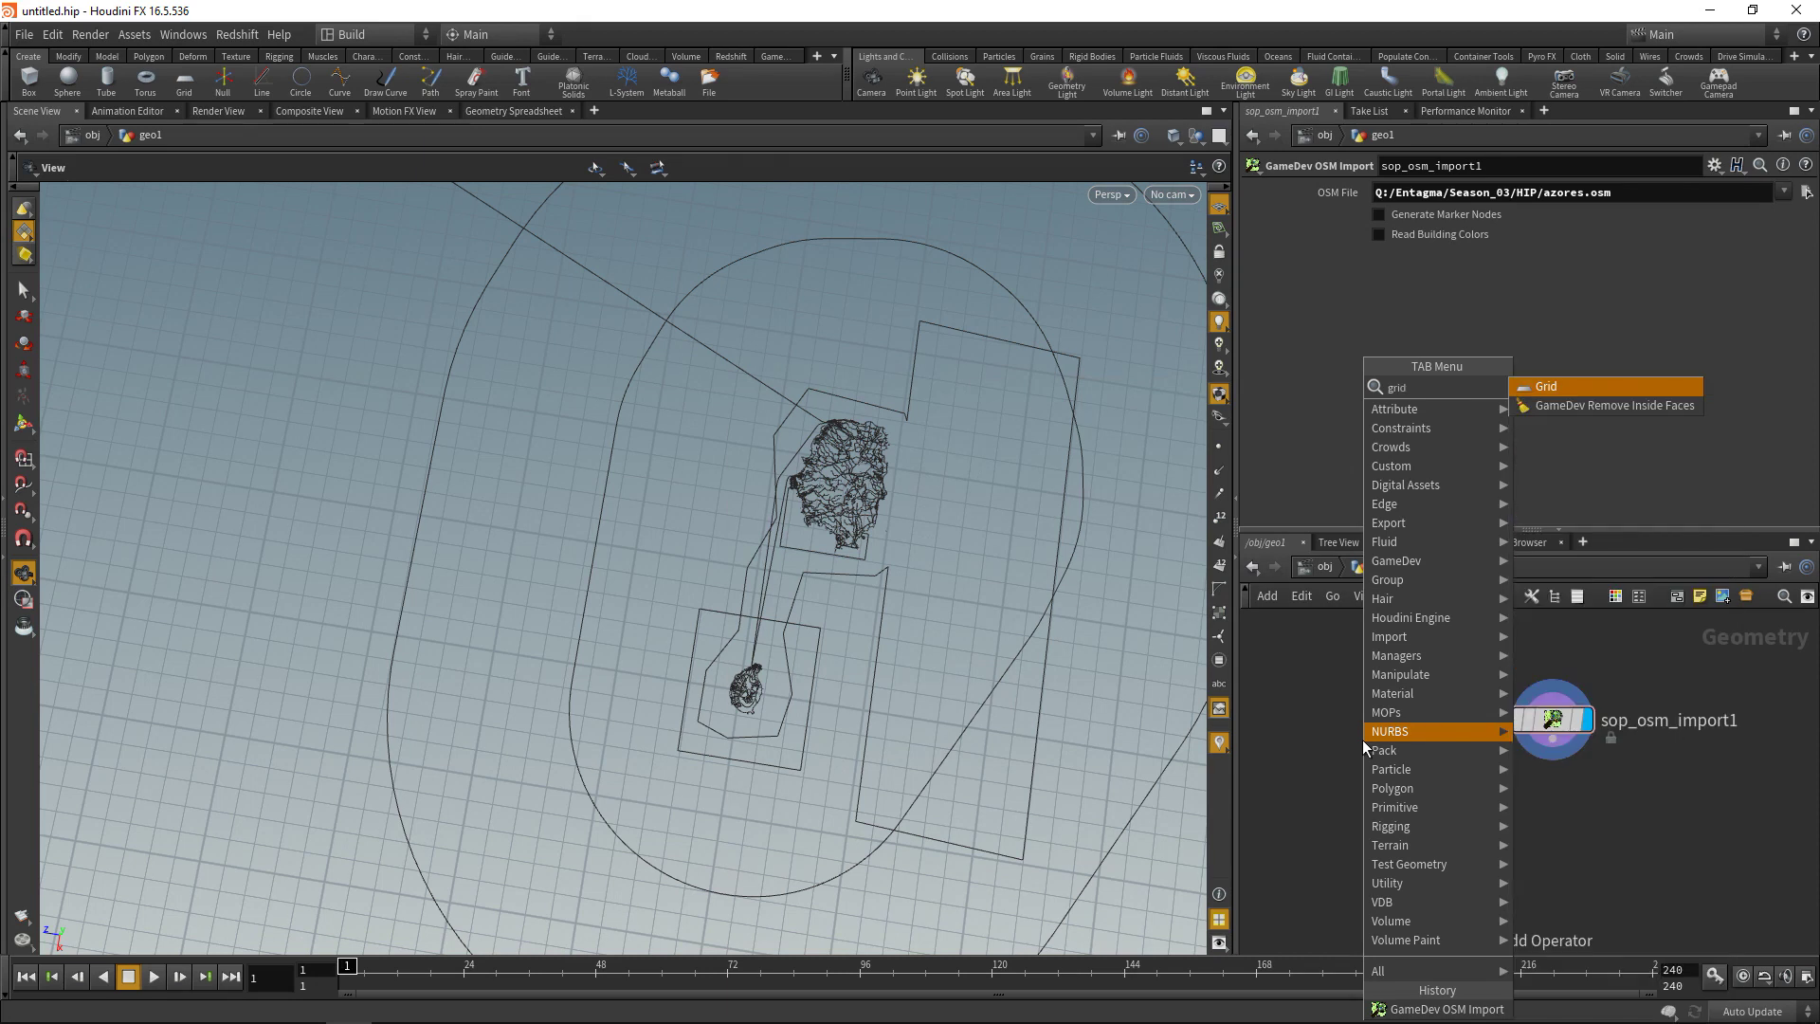
pyautogui.press('Return')
pyautogui.click(1364, 742)
pyautogui.doubleClick(1408, 318)
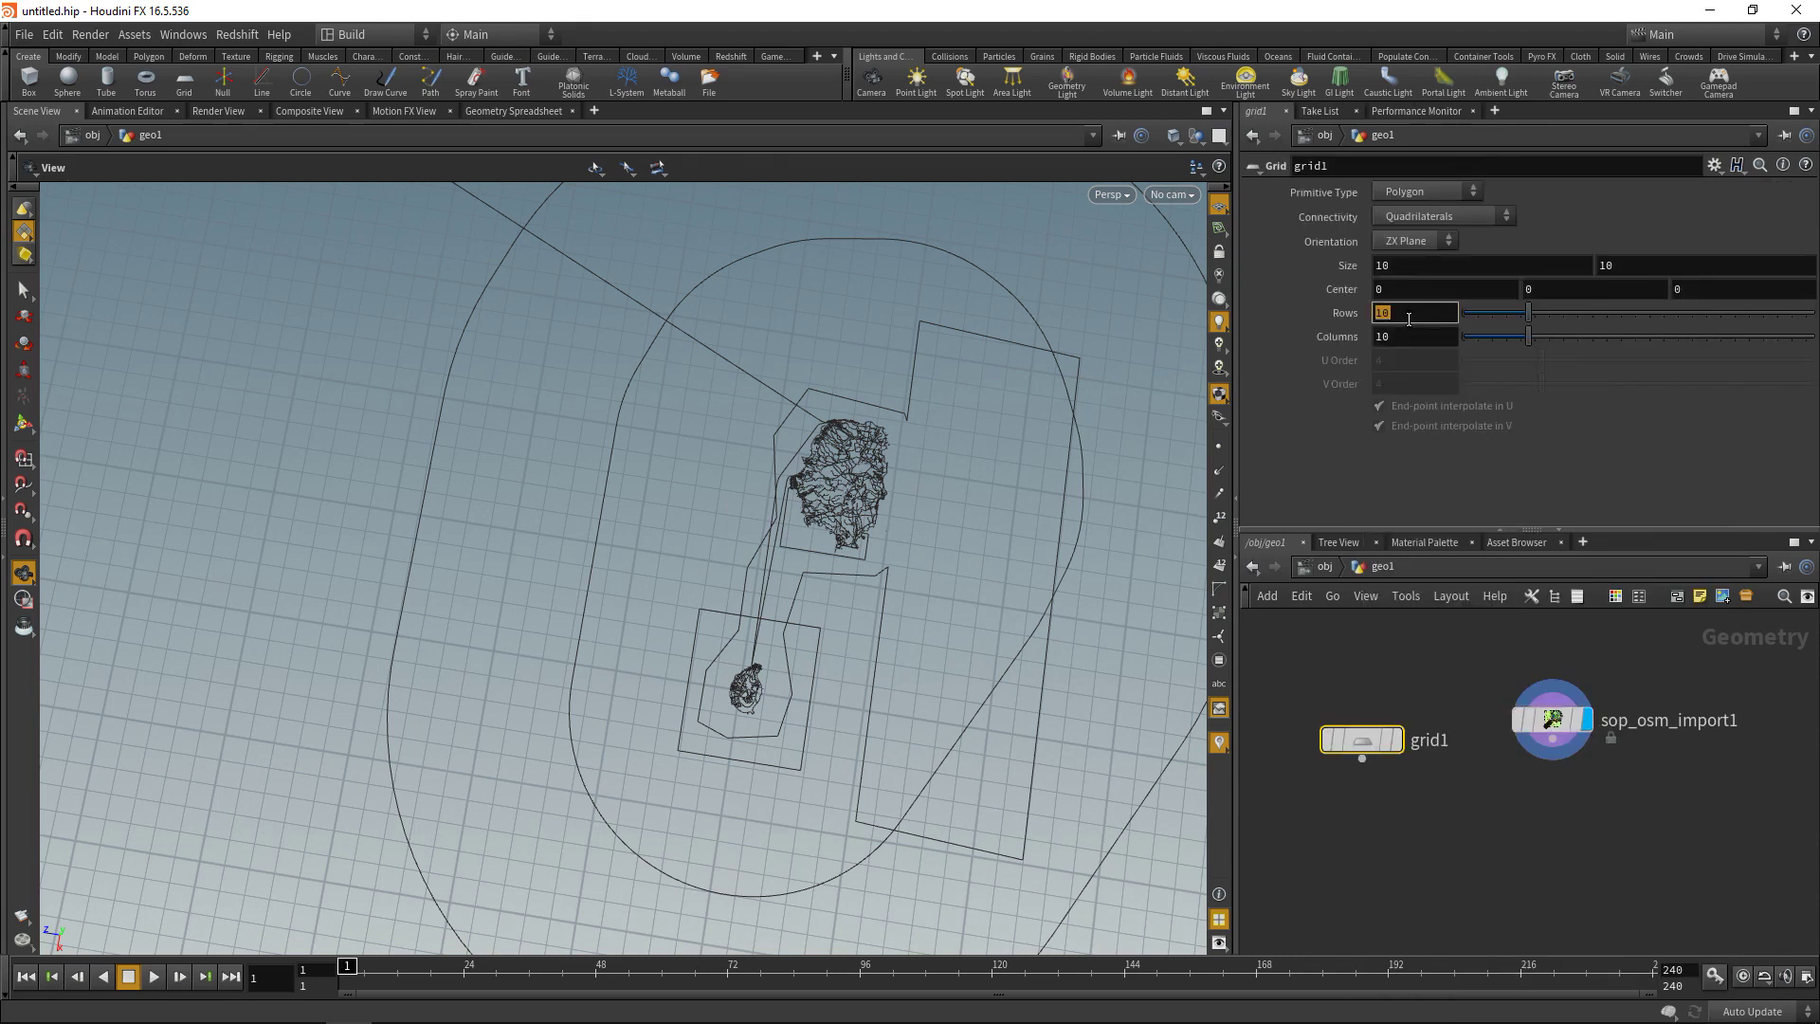
pyautogui.press('Tab')
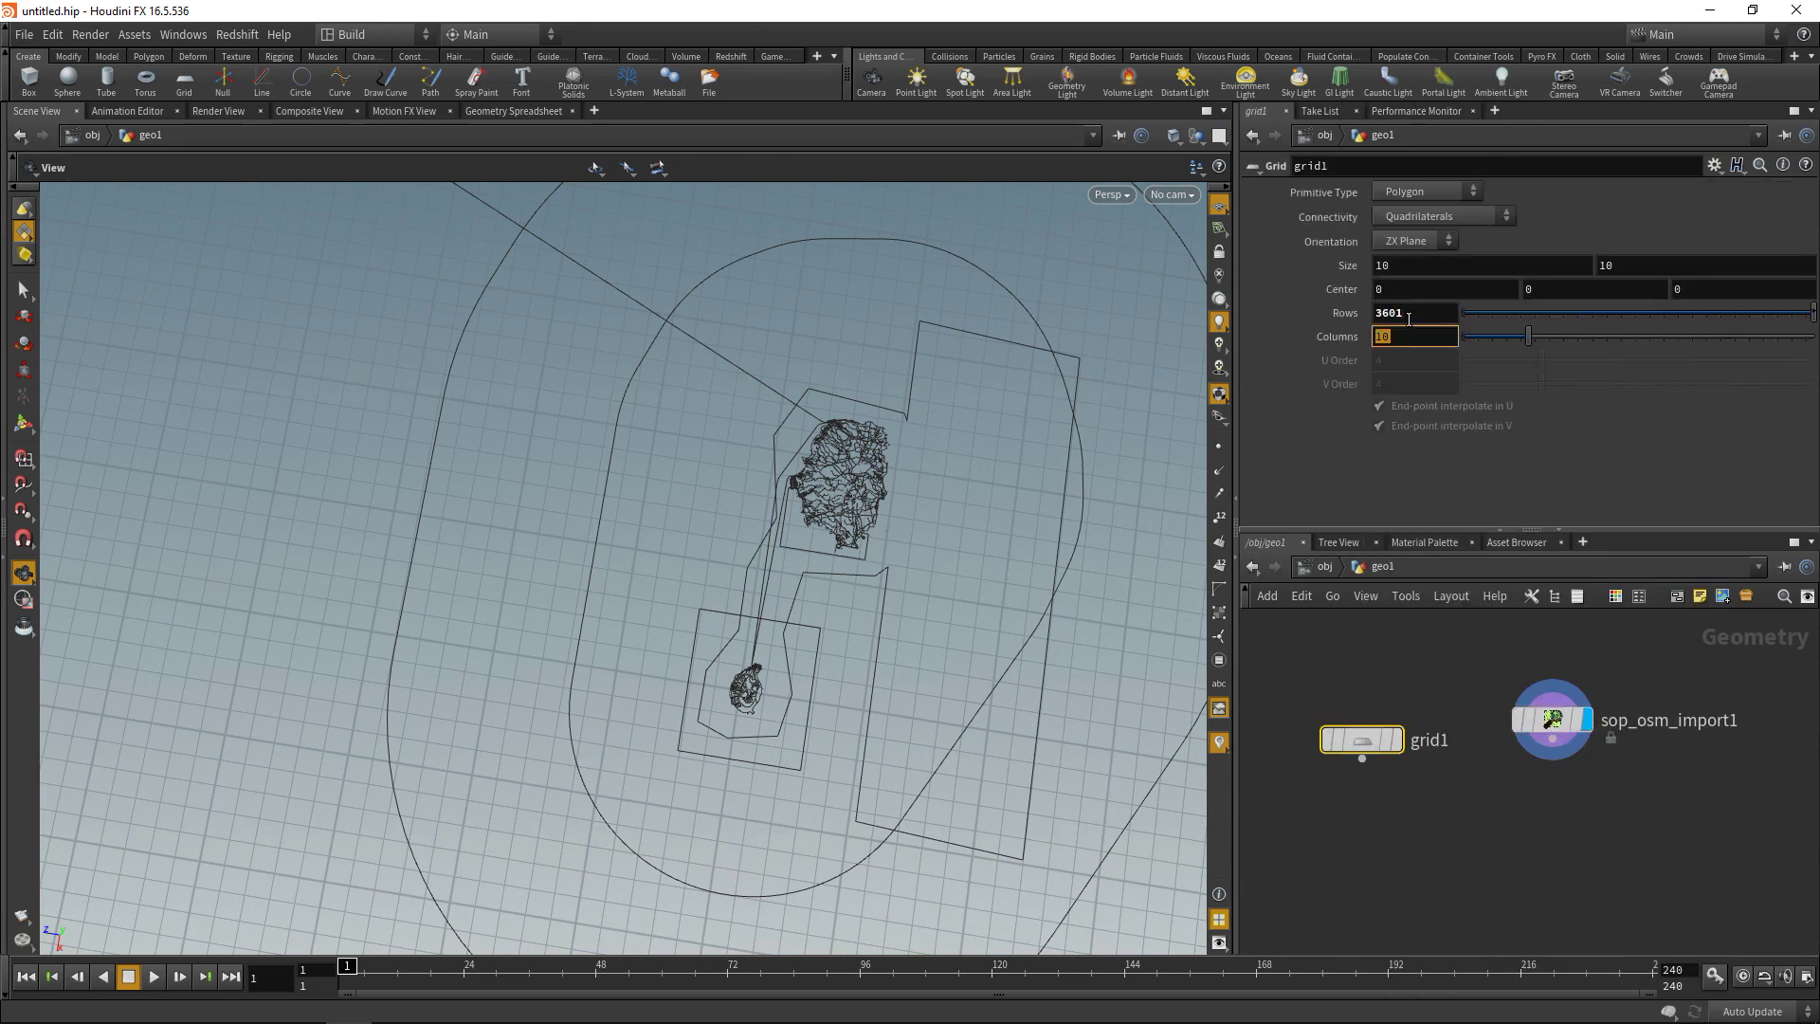
pyautogui.press('Return')
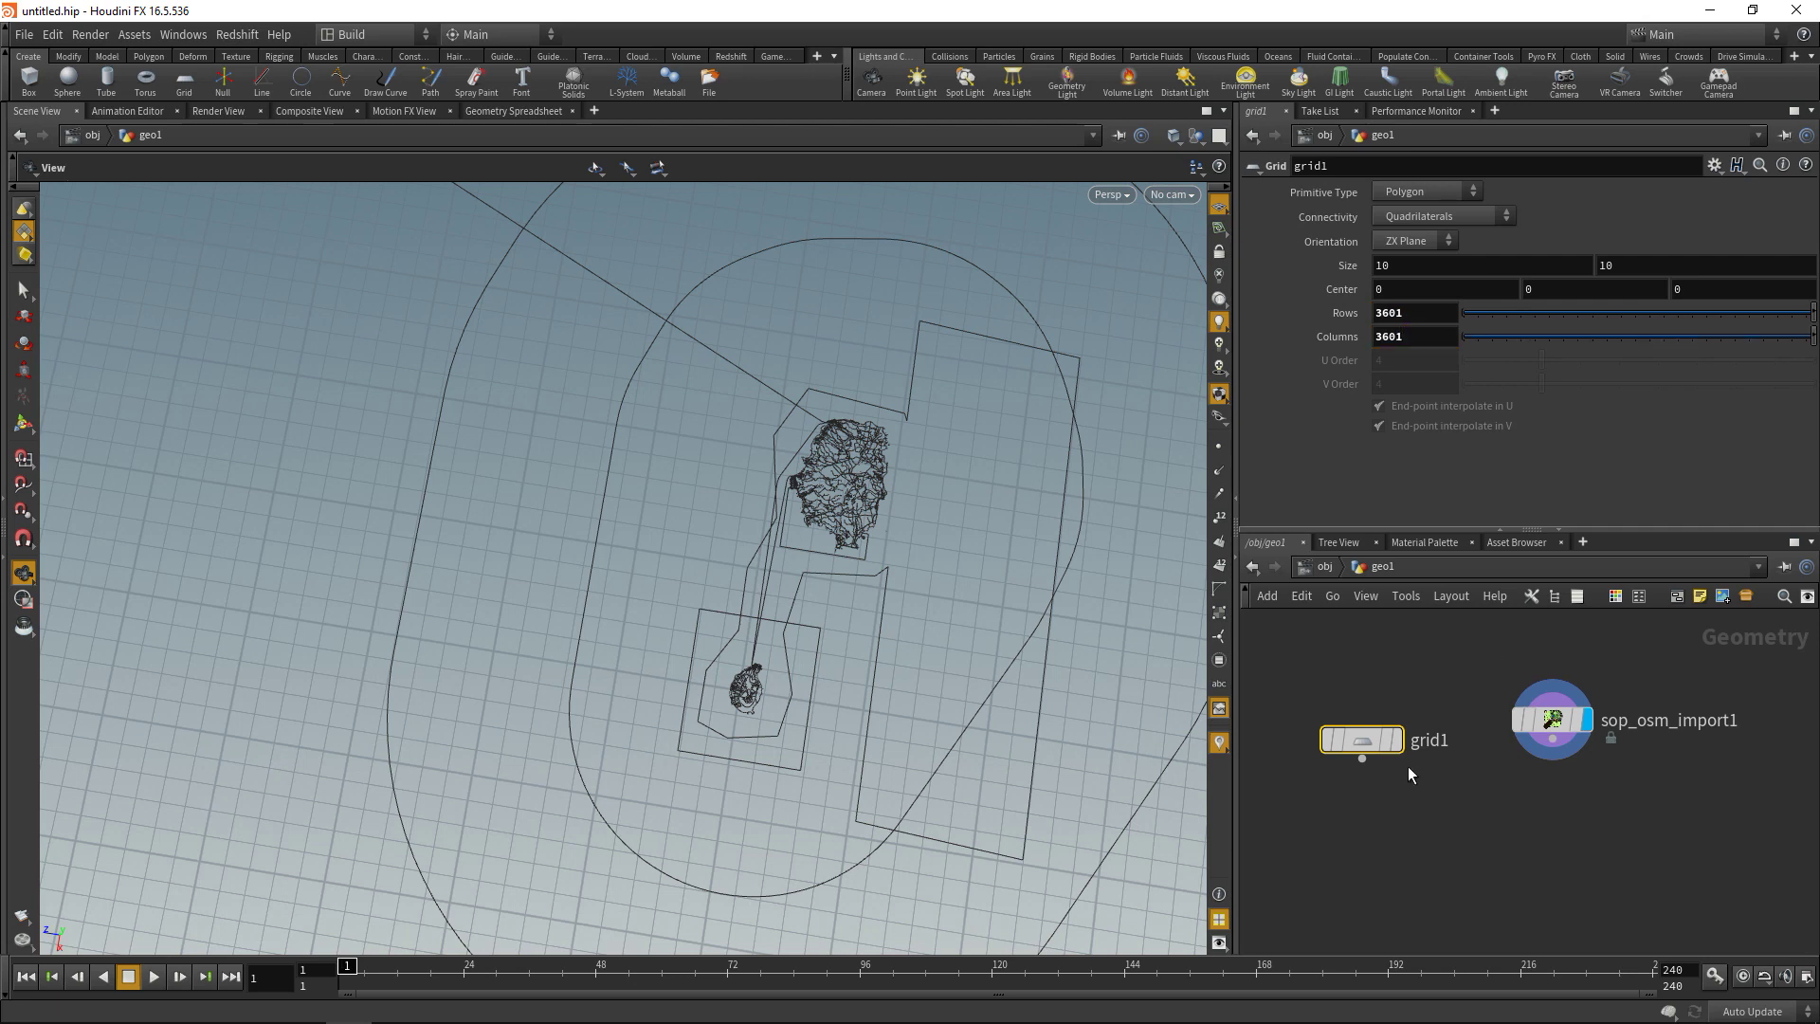
# - Frame the flat grid plane in the viewport, then search for an Attribute from Map node
pyautogui.moveTo(1400, 745)
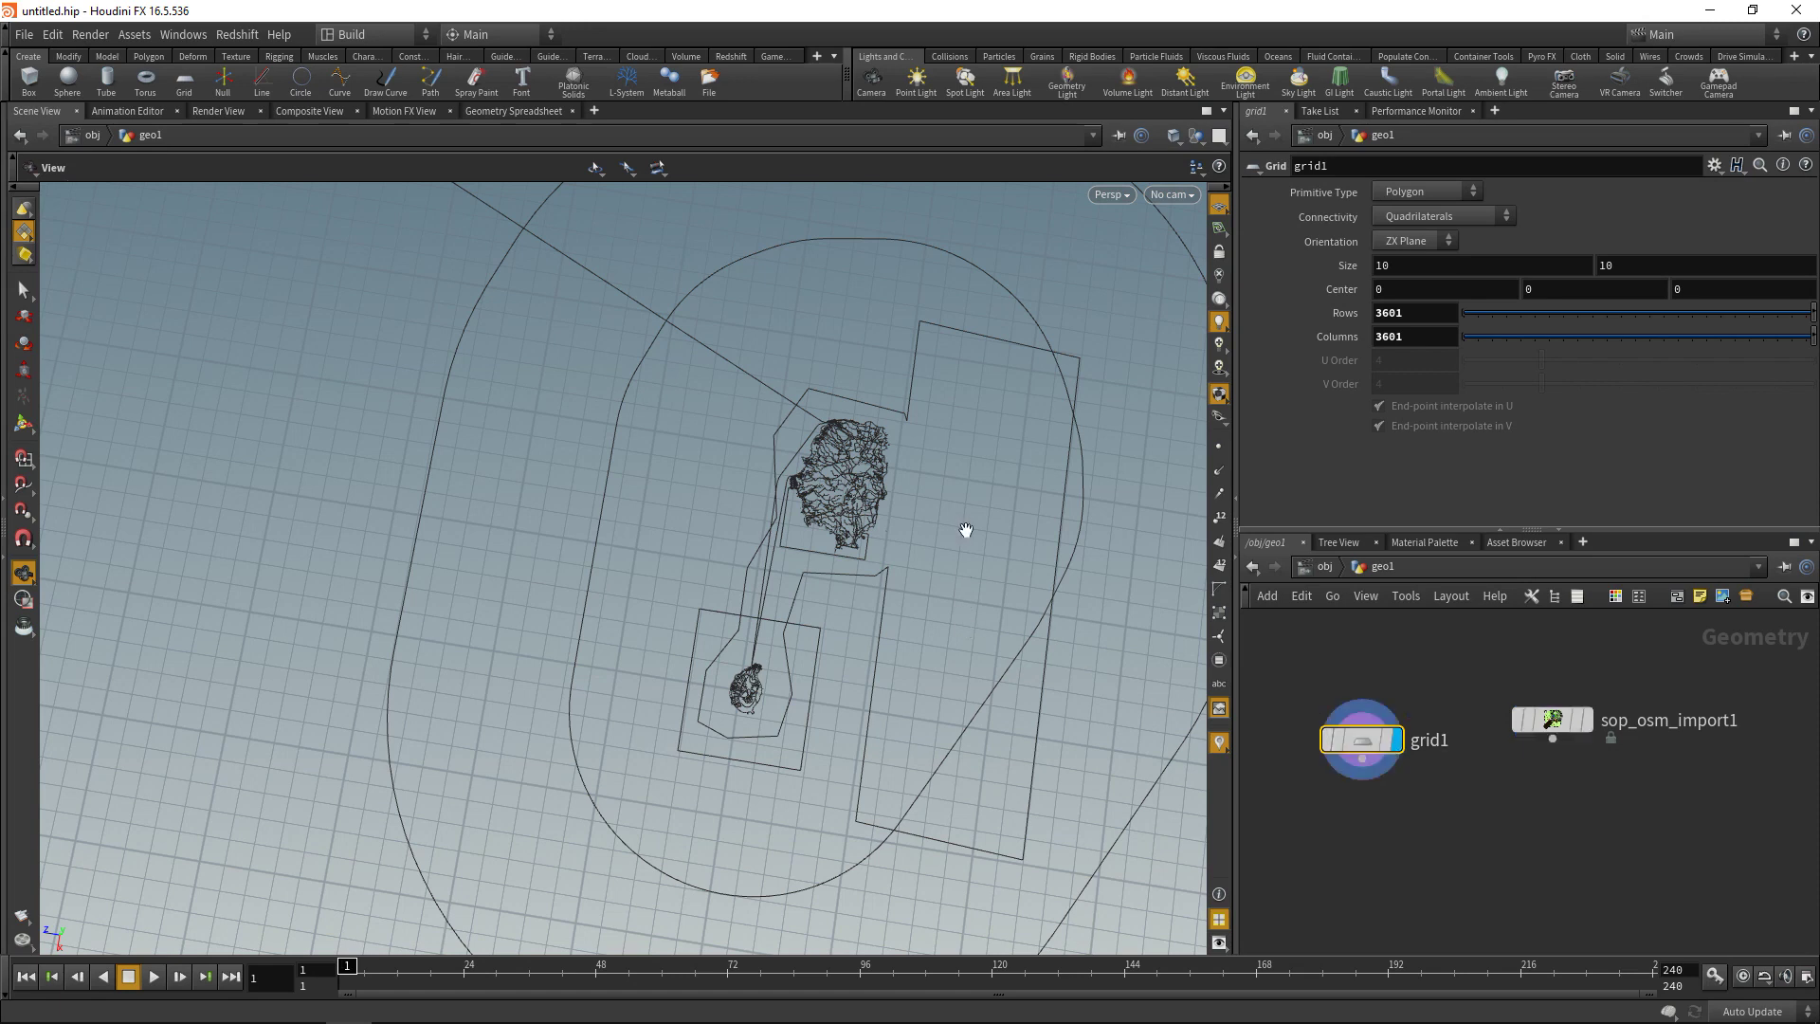
pyautogui.press('h')
pyautogui.moveTo(1374, 794); pyautogui.dragTo(1387, 779, button='middle')
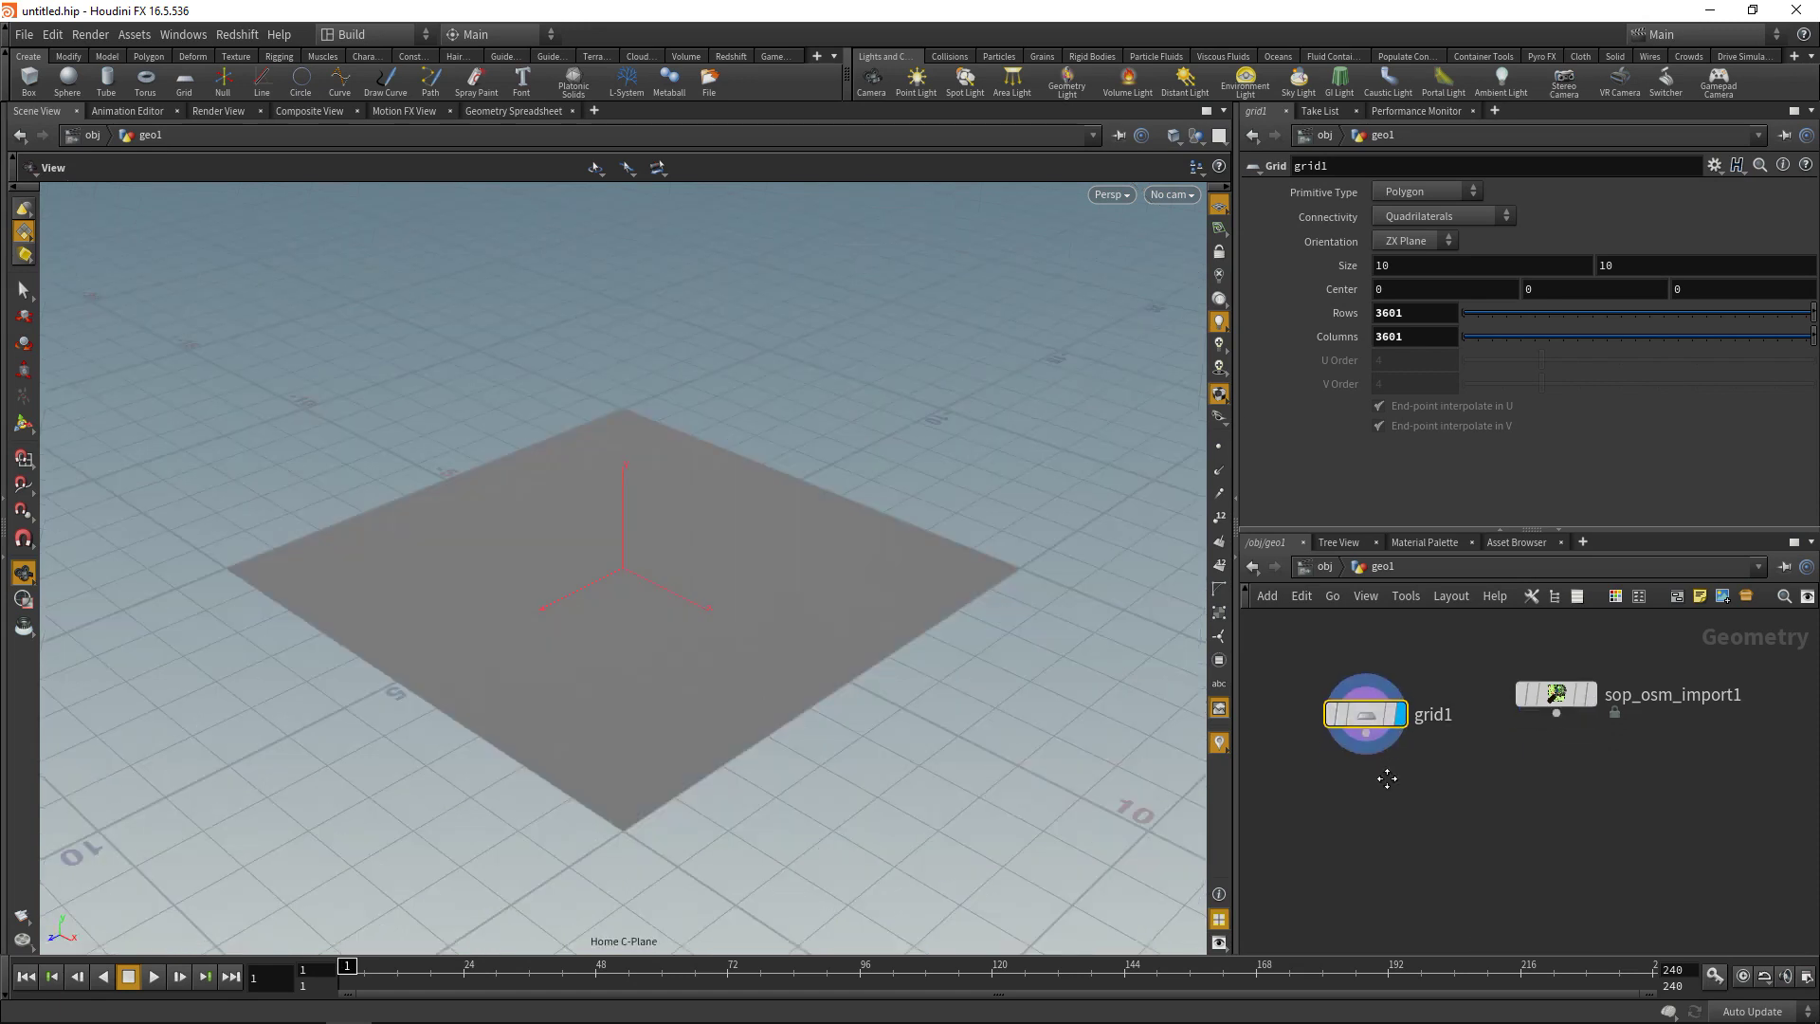
pyautogui.press('Tab')
pyautogui.write('att')
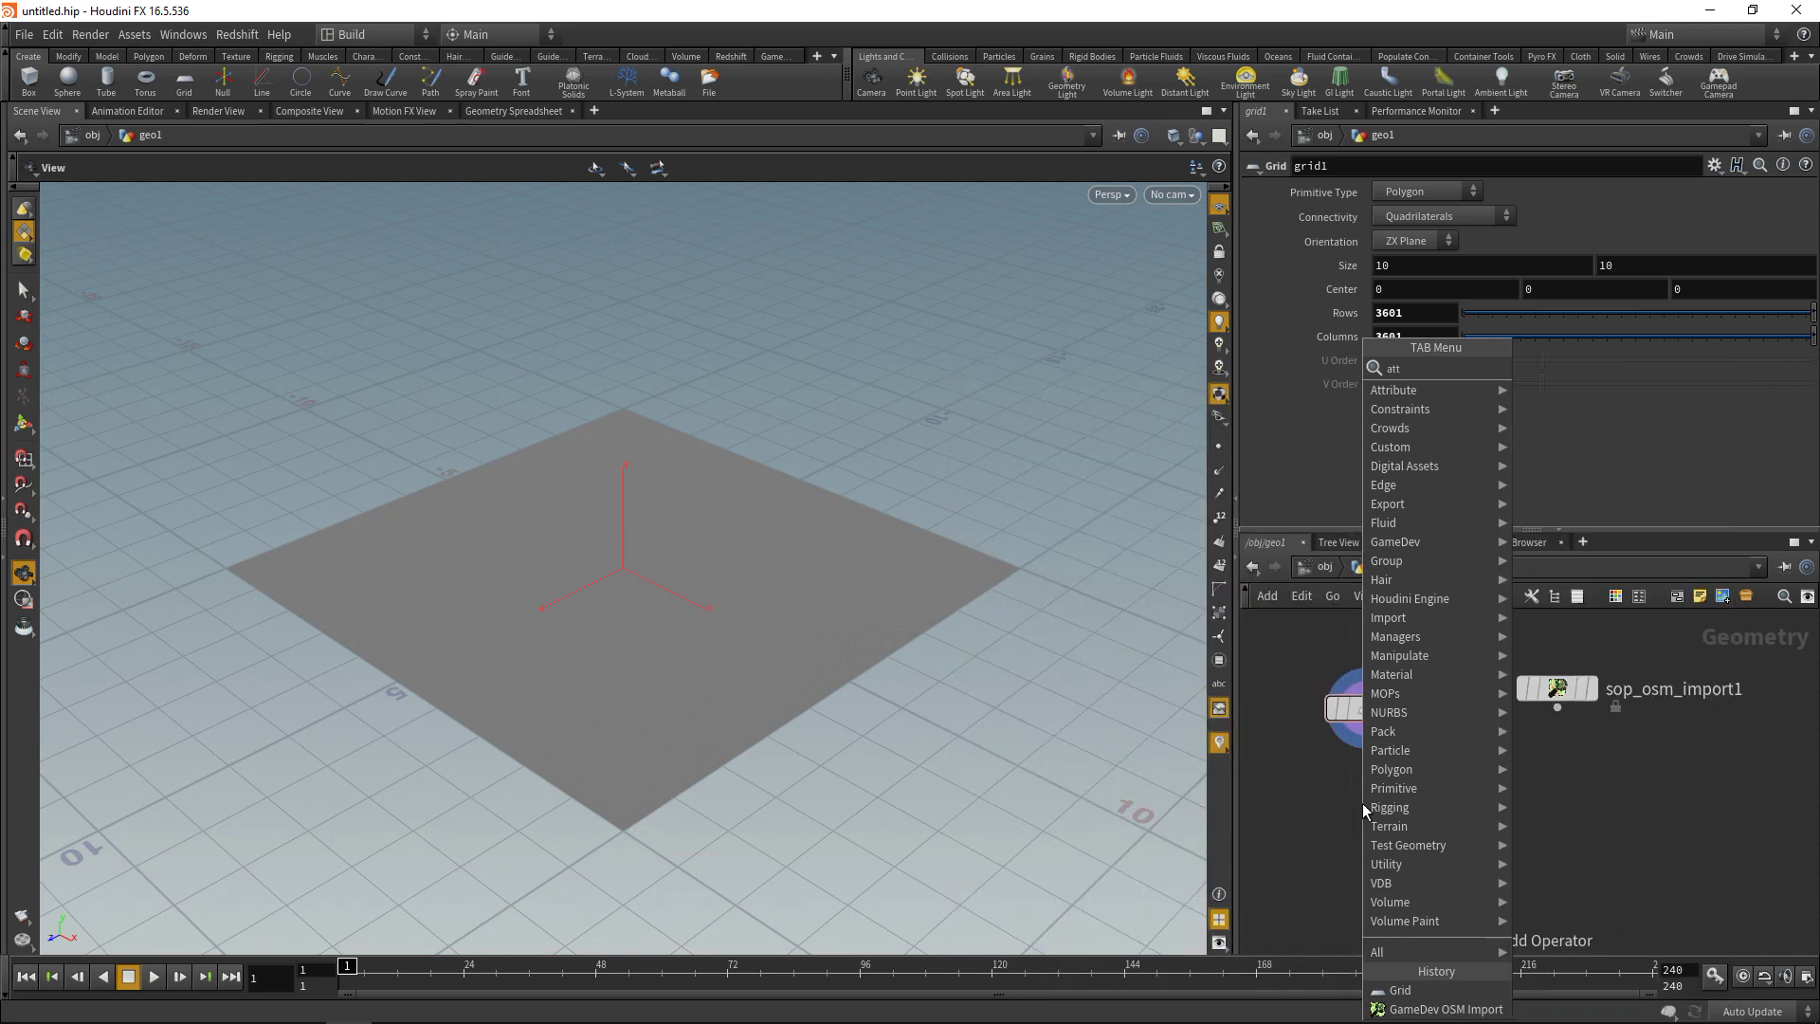
pyautogui.write('ribfrom')
# - Create an Attribute from Map node exporting a Float attribute named alt
pyautogui.press('Return')
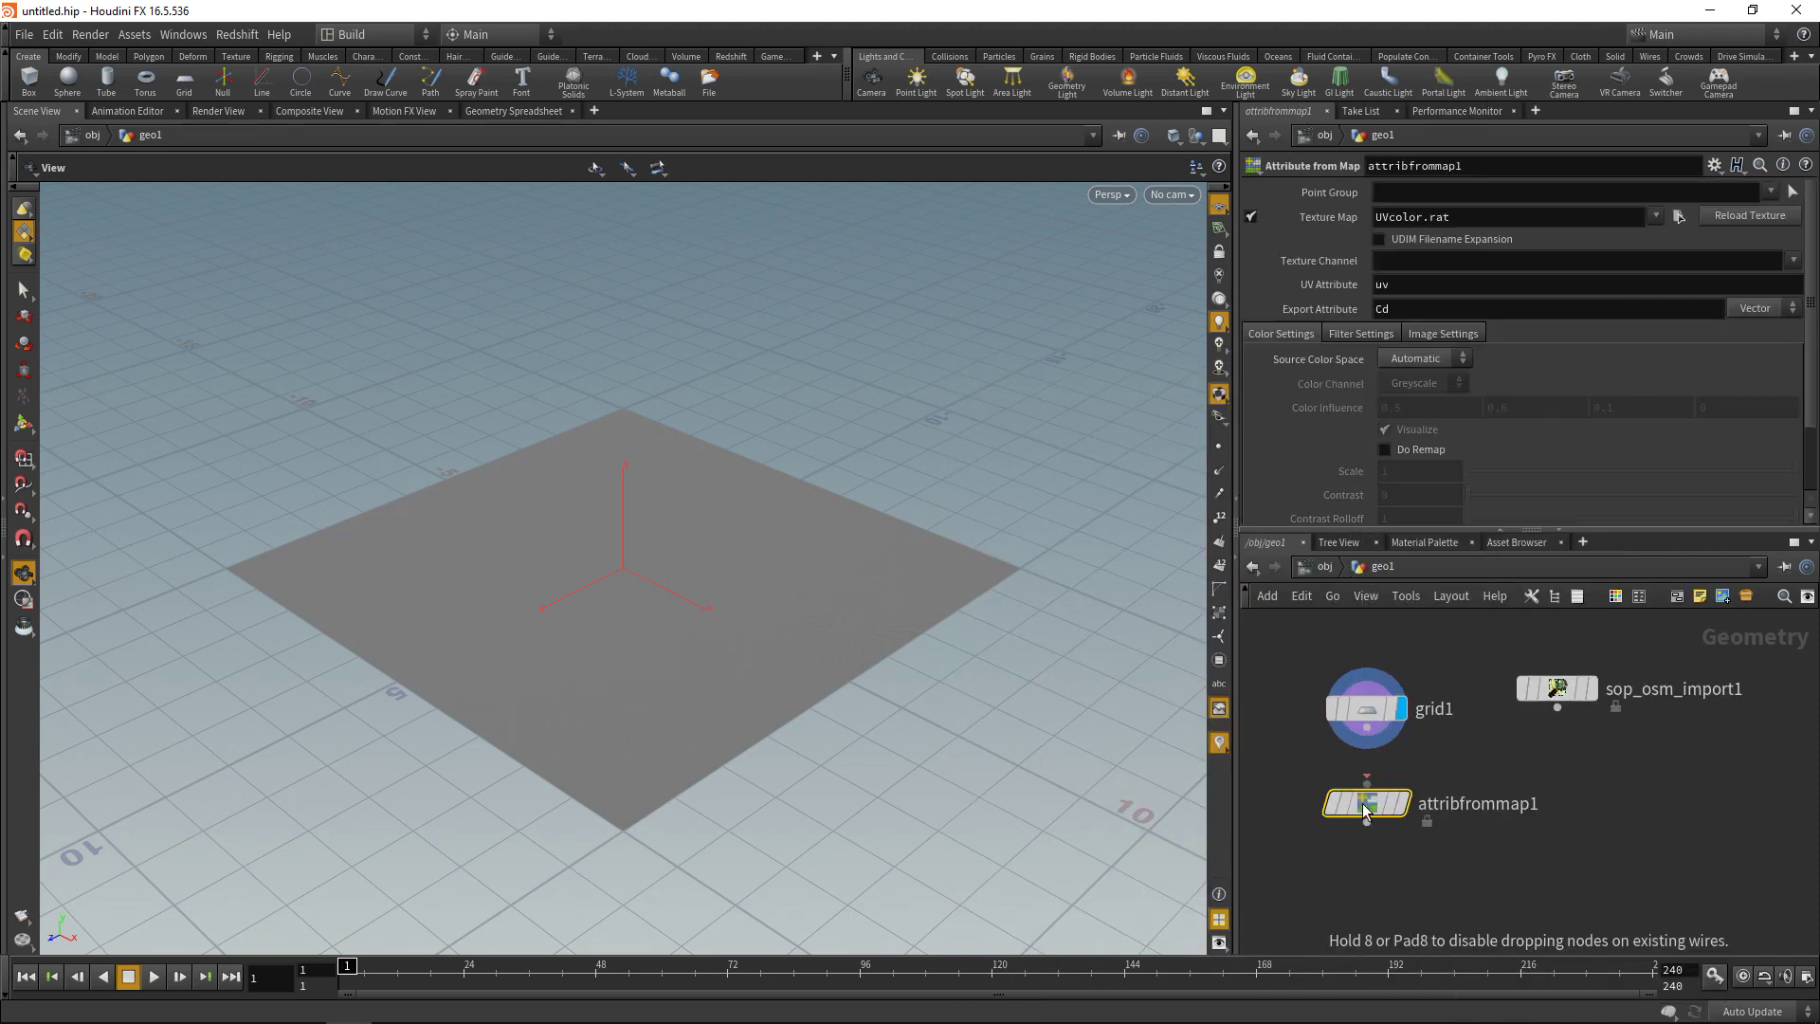
pyautogui.click(1756, 308)
pyautogui.click(1761, 334)
pyautogui.doubleClick(1436, 309)
pyautogui.write('alt')
pyautogui.click(1477, 720)
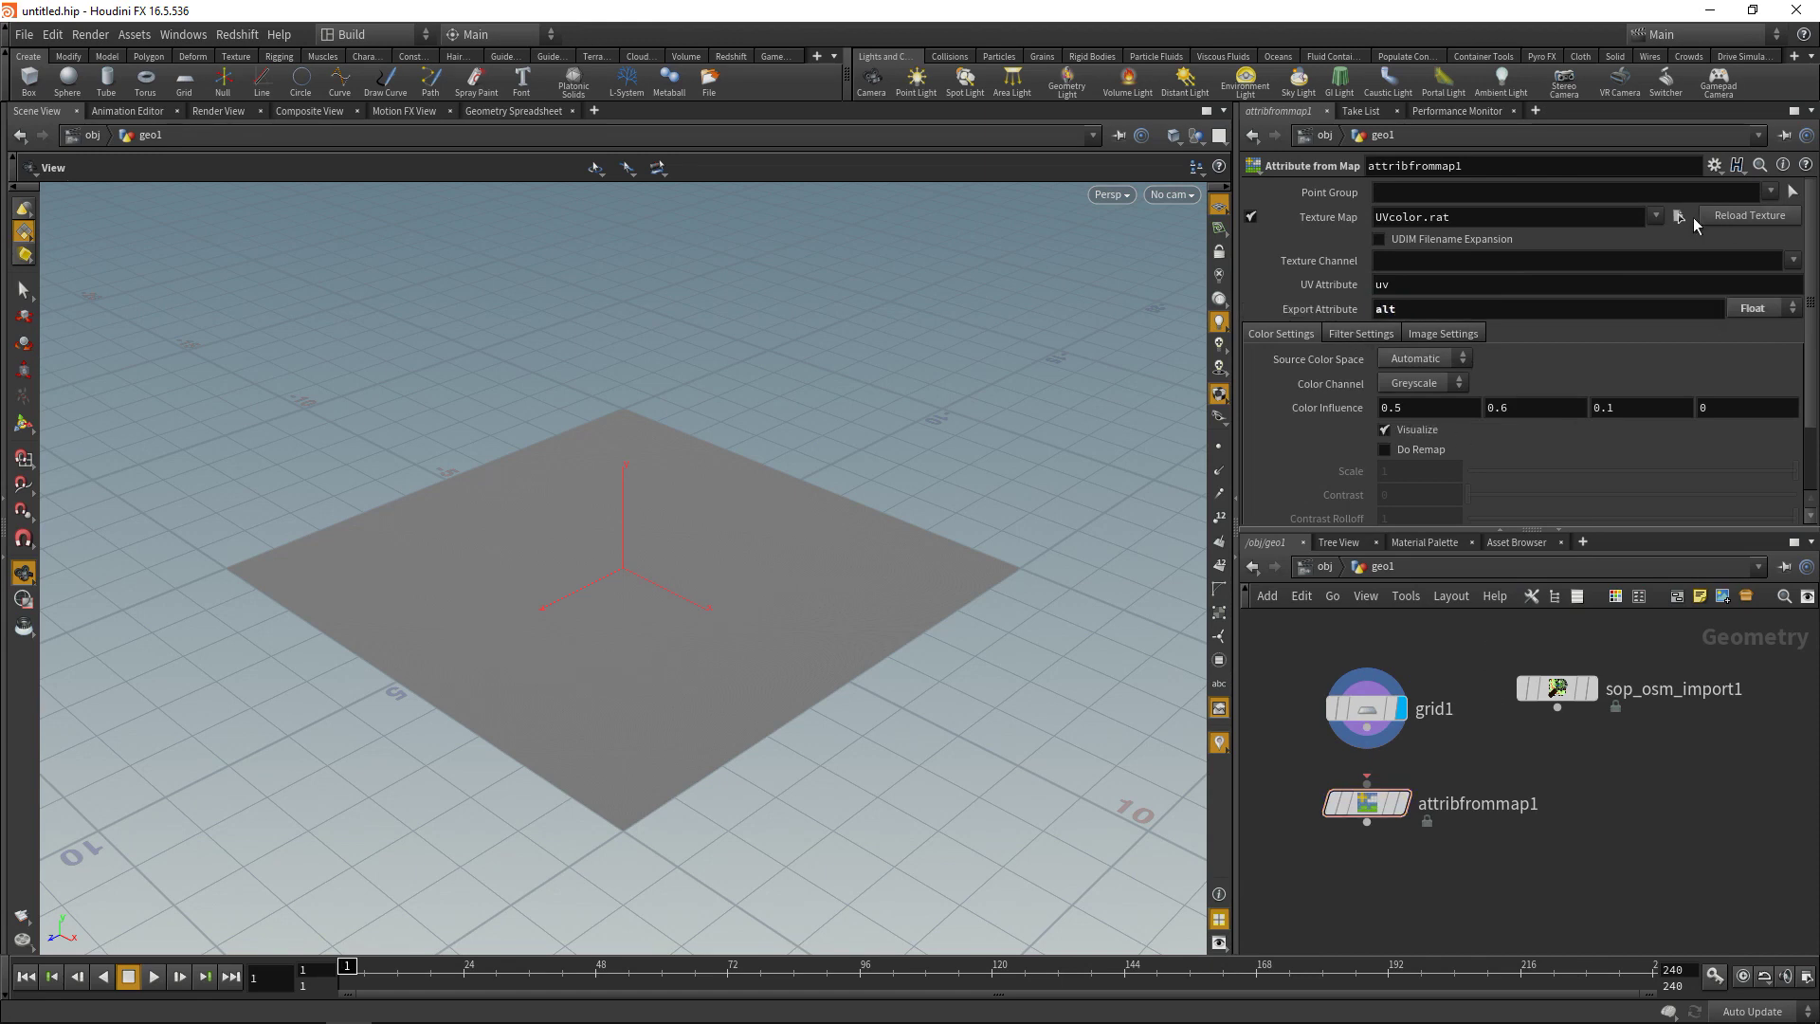
# - Load azores.tif as the texture map, wire grid1 into attribfrommap1 and display it
pyautogui.click(1678, 220)
pyautogui.doubleClick(1344, 189)
pyautogui.click(1366, 779)
pyautogui.click(1366, 743)
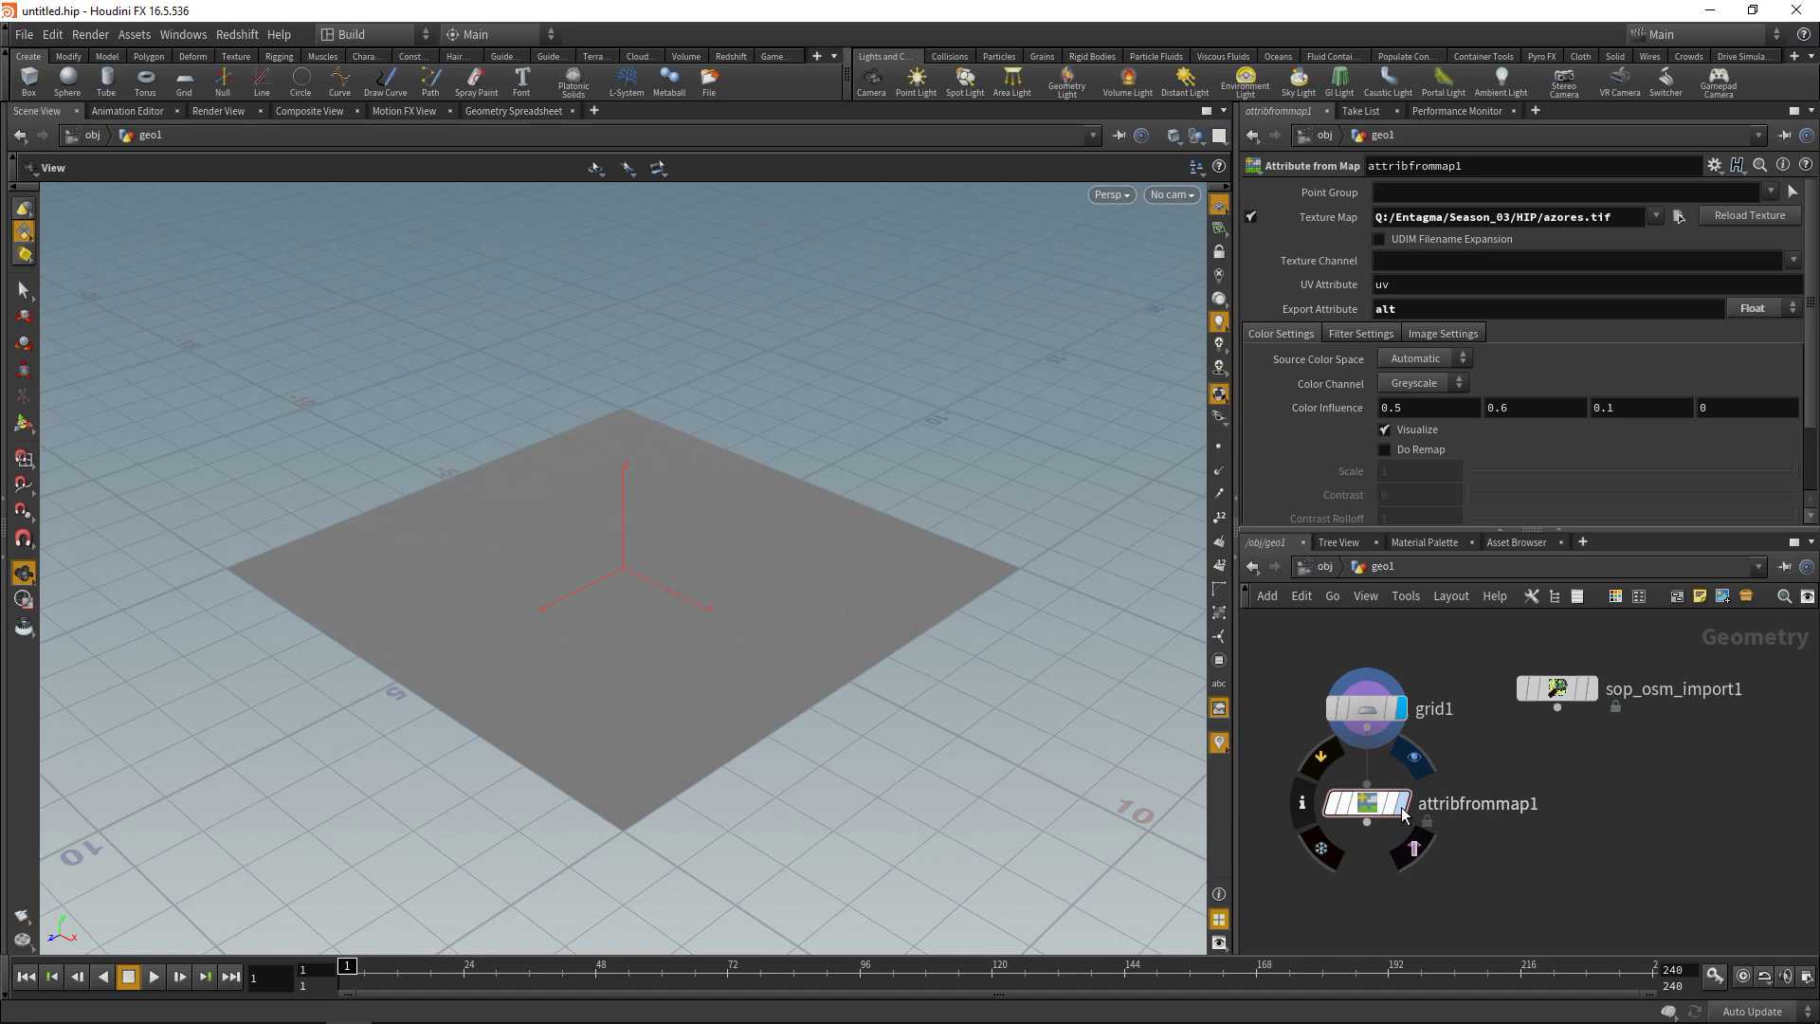
pyautogui.click(1403, 813)
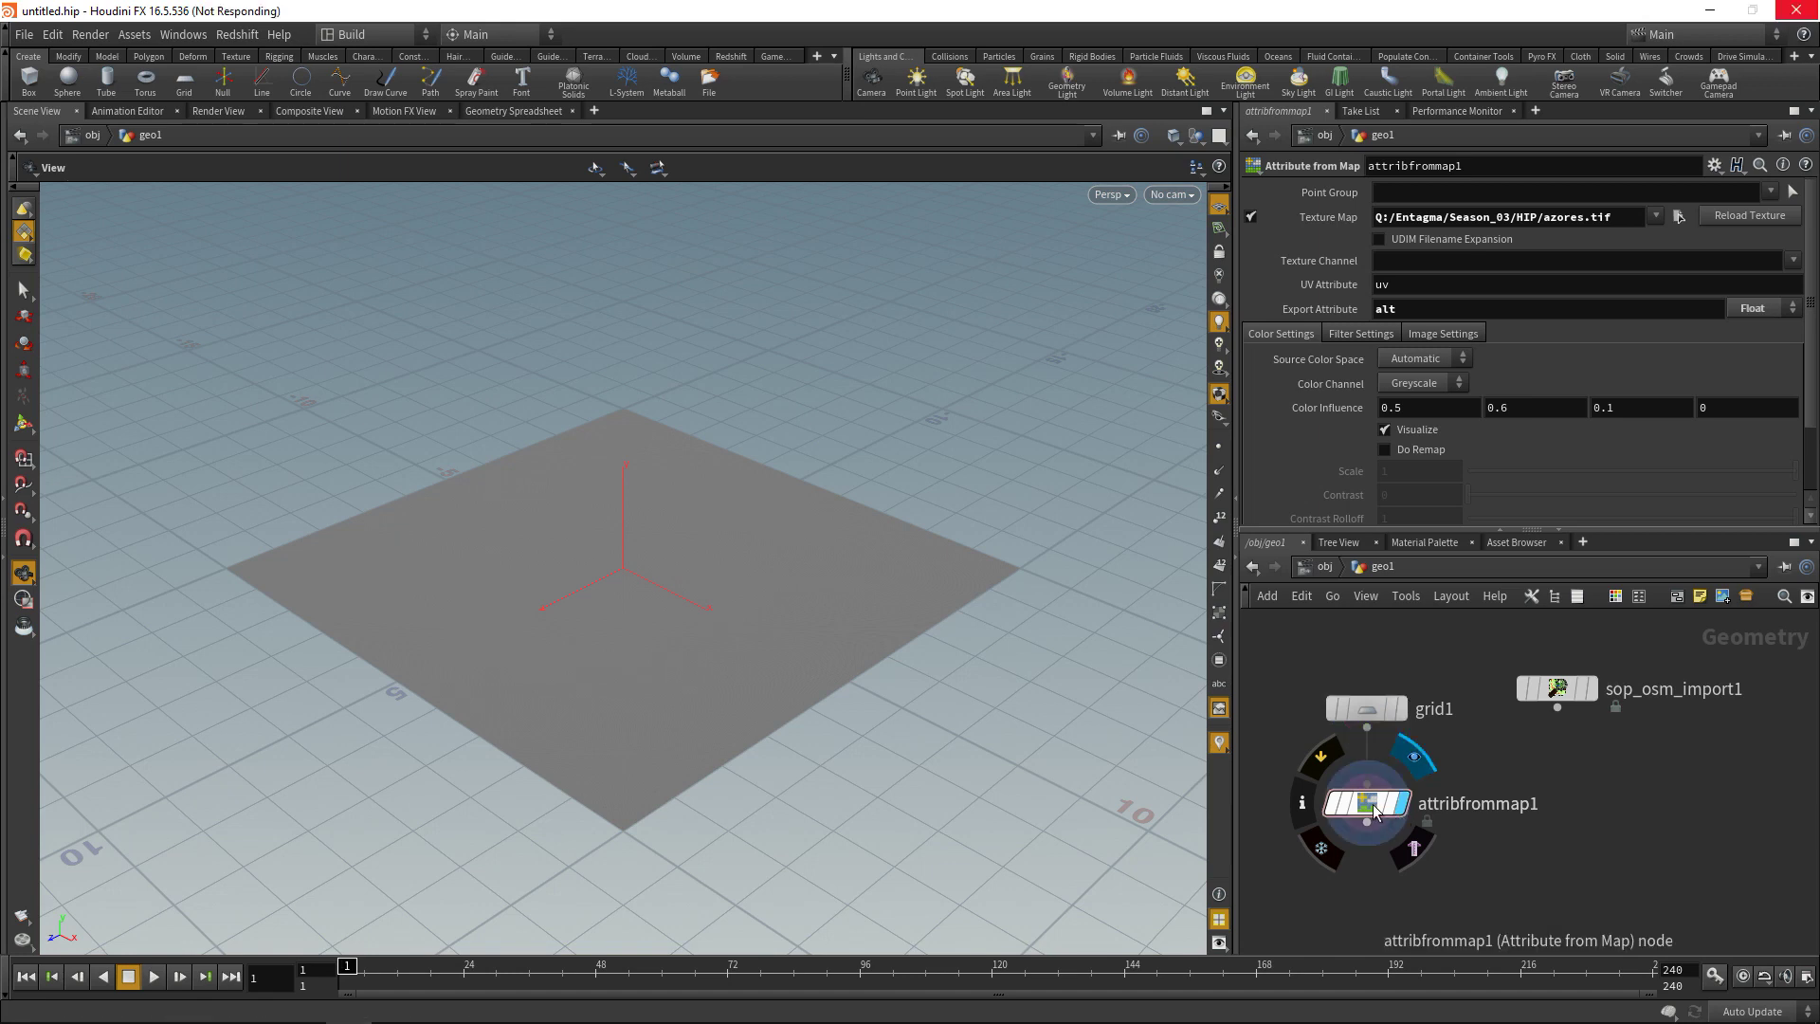
pyautogui.click(1302, 803)
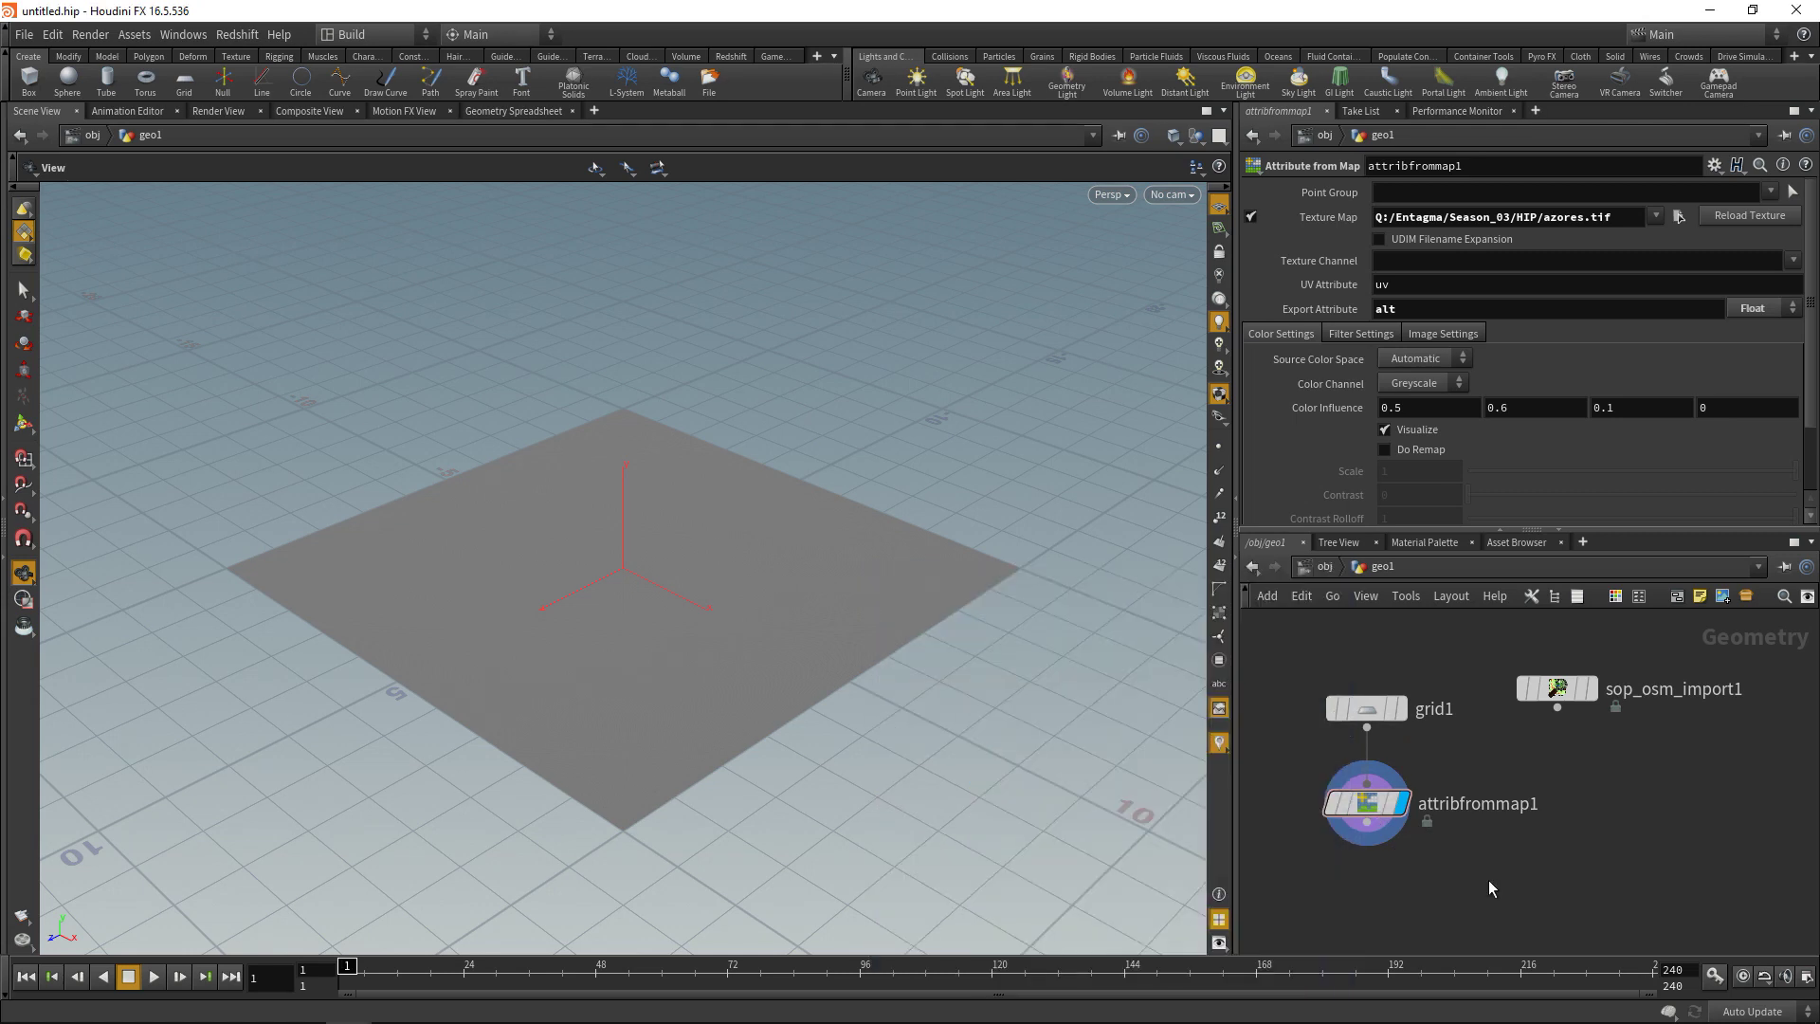
# - Add a Point Wrangle node below attribfrommap1
pyautogui.moveTo(1360, 868); pyautogui.dragTo(1367, 836, button='middle')
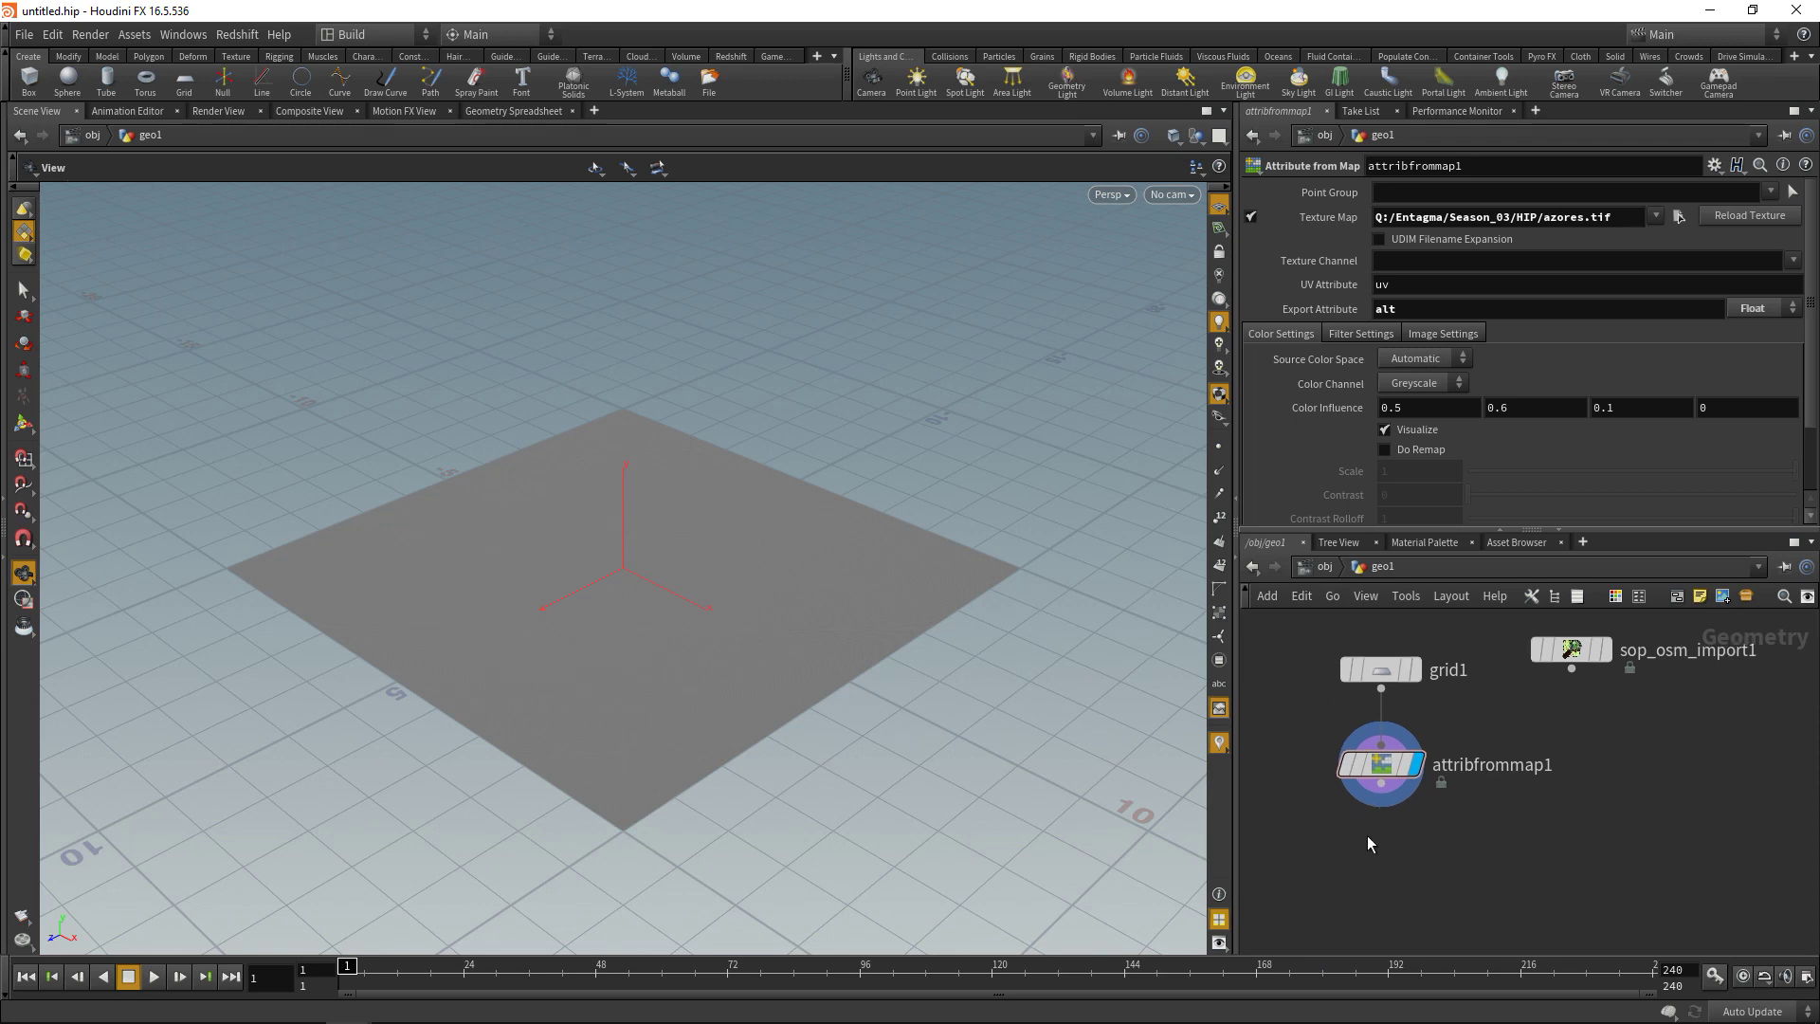
pyautogui.press('Tab')
pyautogui.write('pointw')
pyautogui.press('Return')
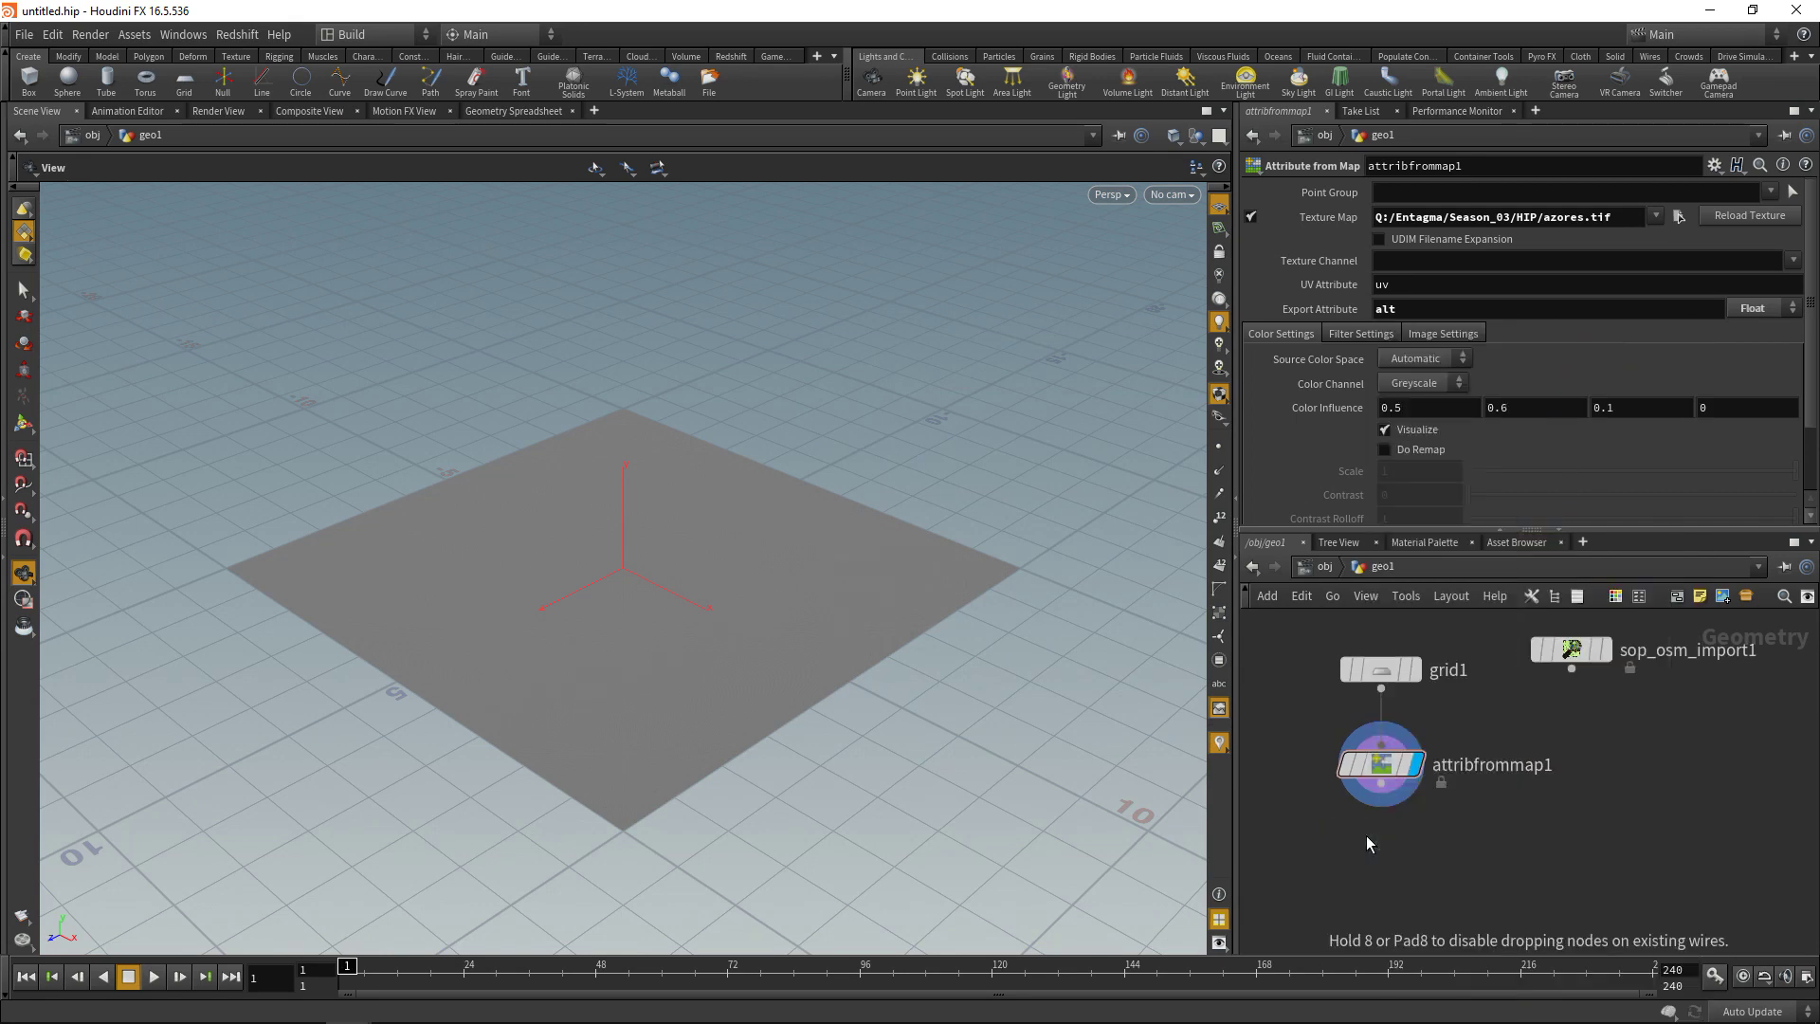
pyautogui.click(1366, 834)
pyautogui.moveTo(1341, 834); pyautogui.dragTo(1357, 849)
pyautogui.click(1310, 362)
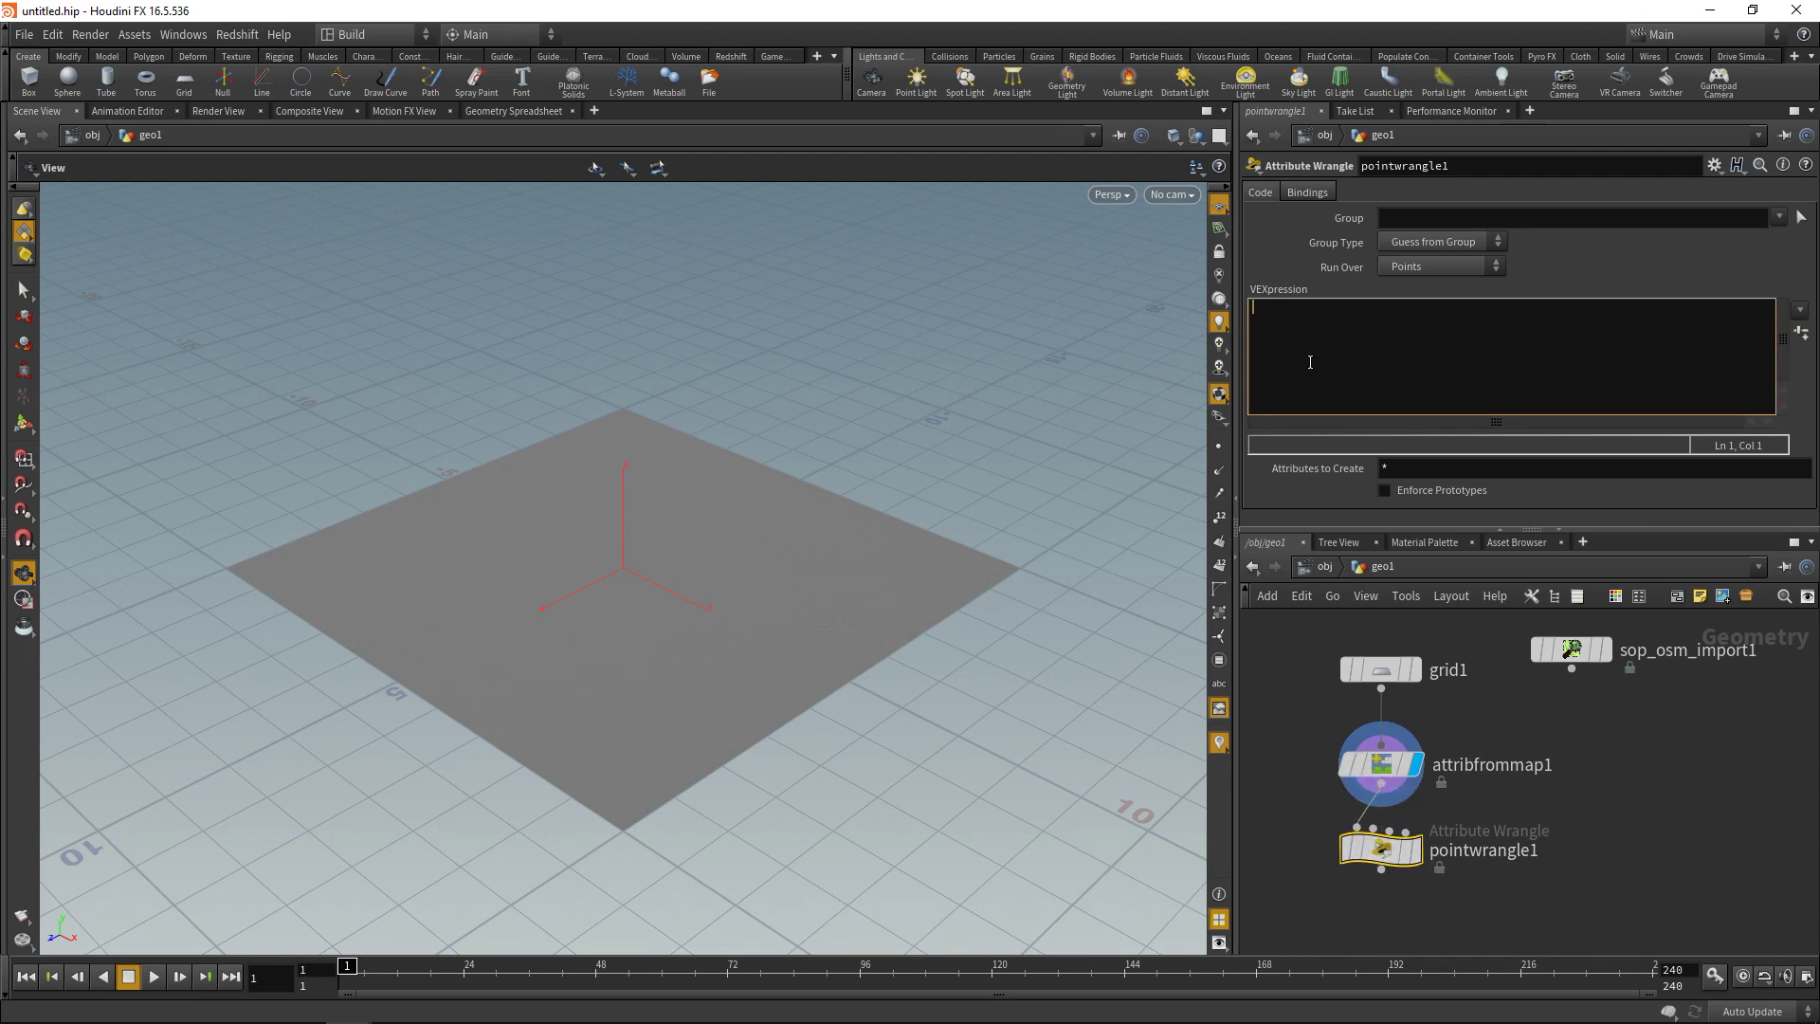
# - Write float offset = f@alt * 32767.0 * chf("amp"); and create the Amp parameter set to 1
pyautogui.write('float offset = f@alt')
pyautogui.write('* 32767.0')
pyautogui.write('* chf();')
pyautogui.press('Left')
pyautogui.press('Left')
pyautogui.write('"amp')
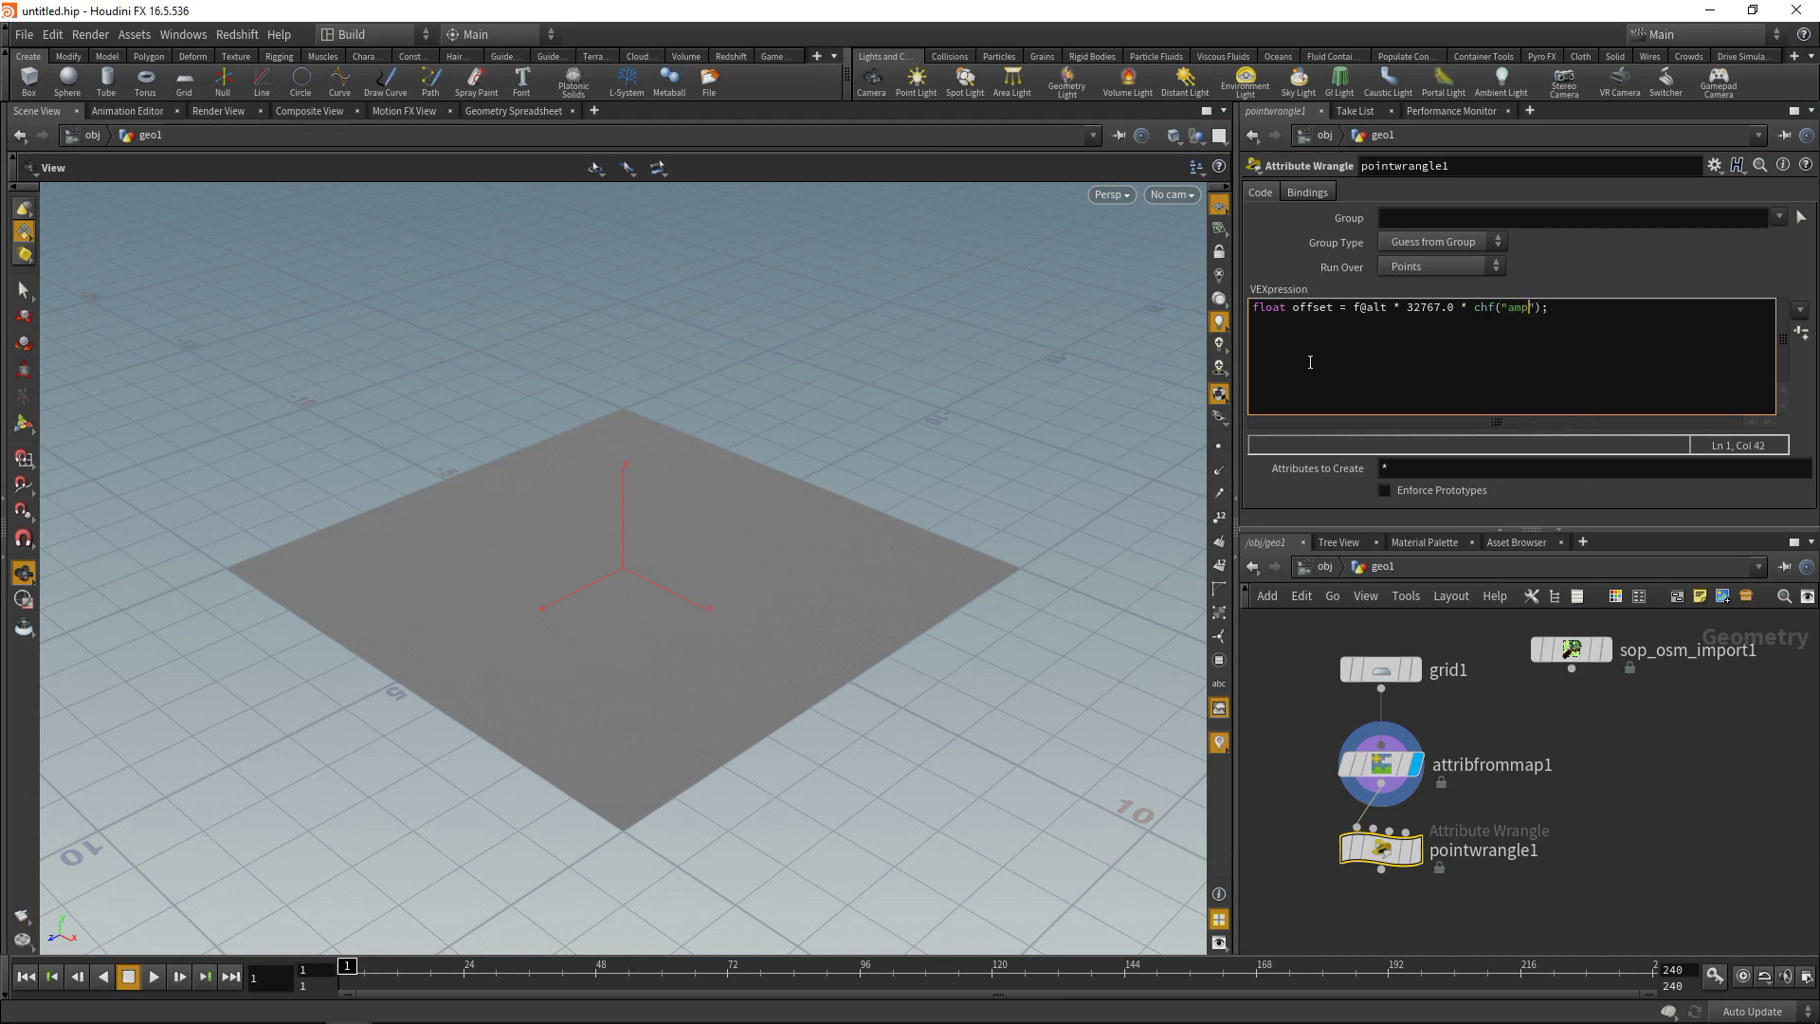
pyautogui.click(1801, 333)
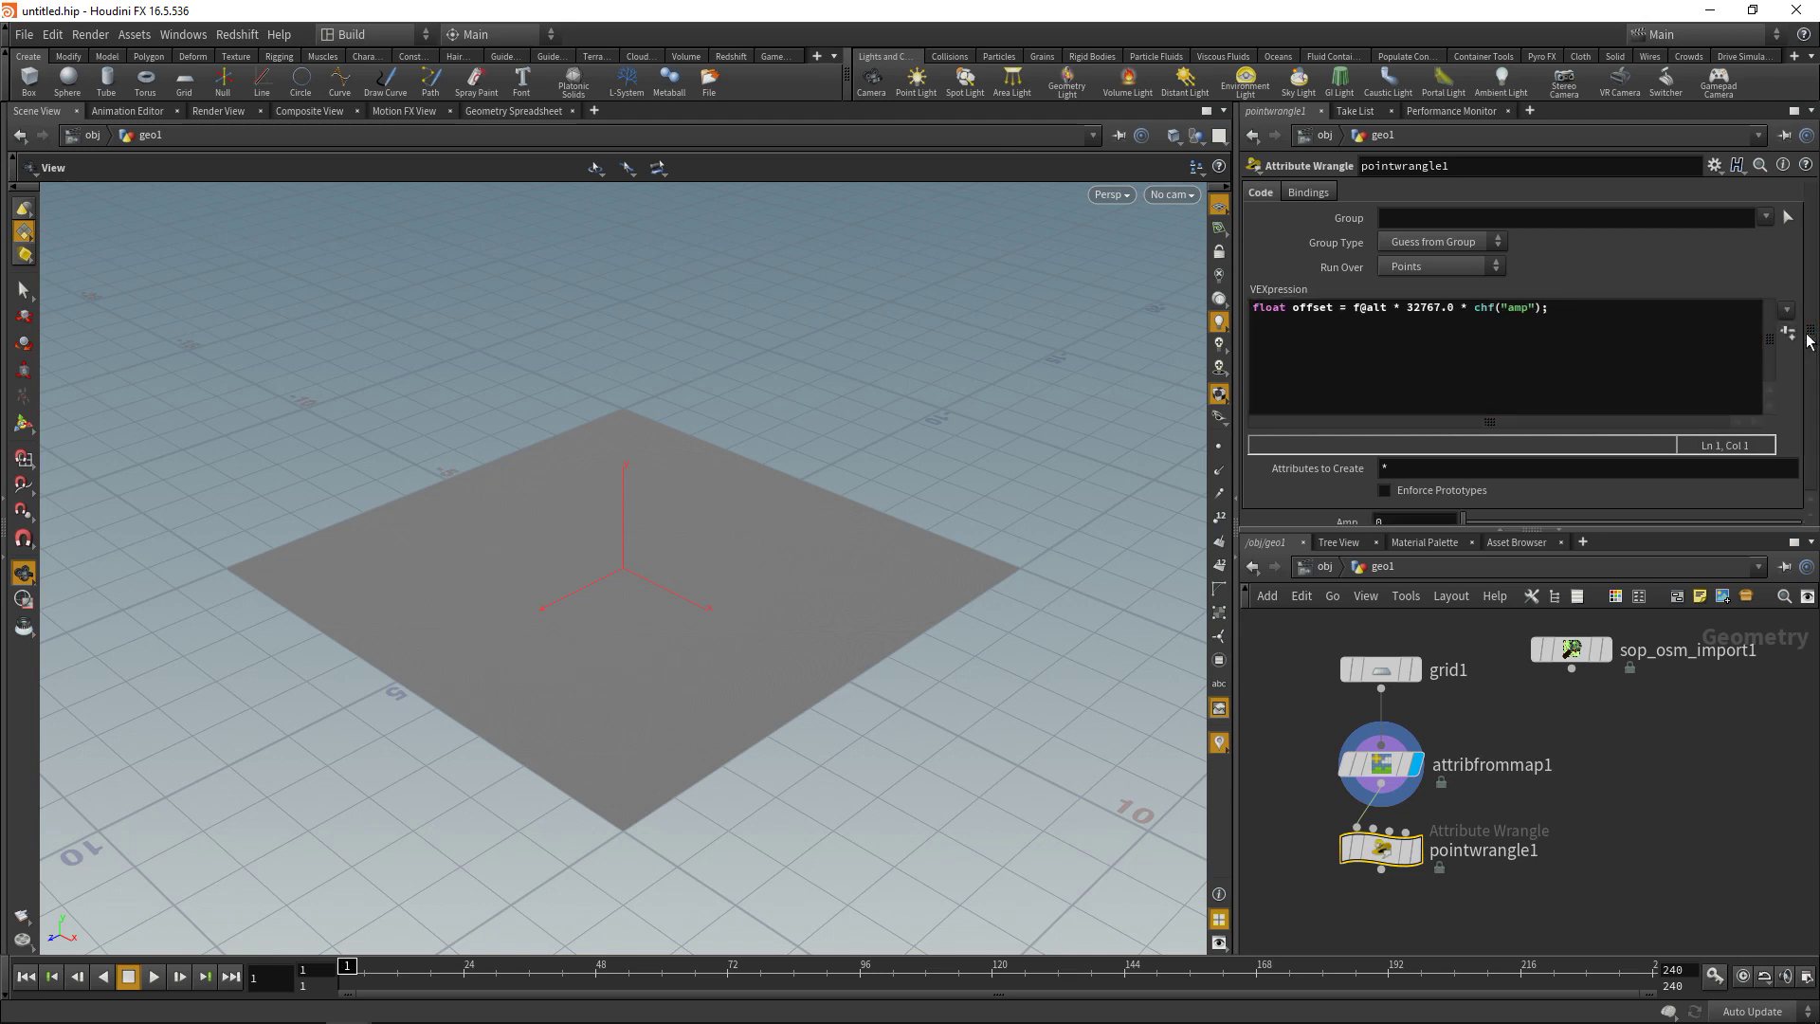
pyautogui.moveTo(1526, 531); pyautogui.dragTo(1526, 594)
pyautogui.doubleClick(1412, 521)
pyautogui.write('1')
pyautogui.press('Return')
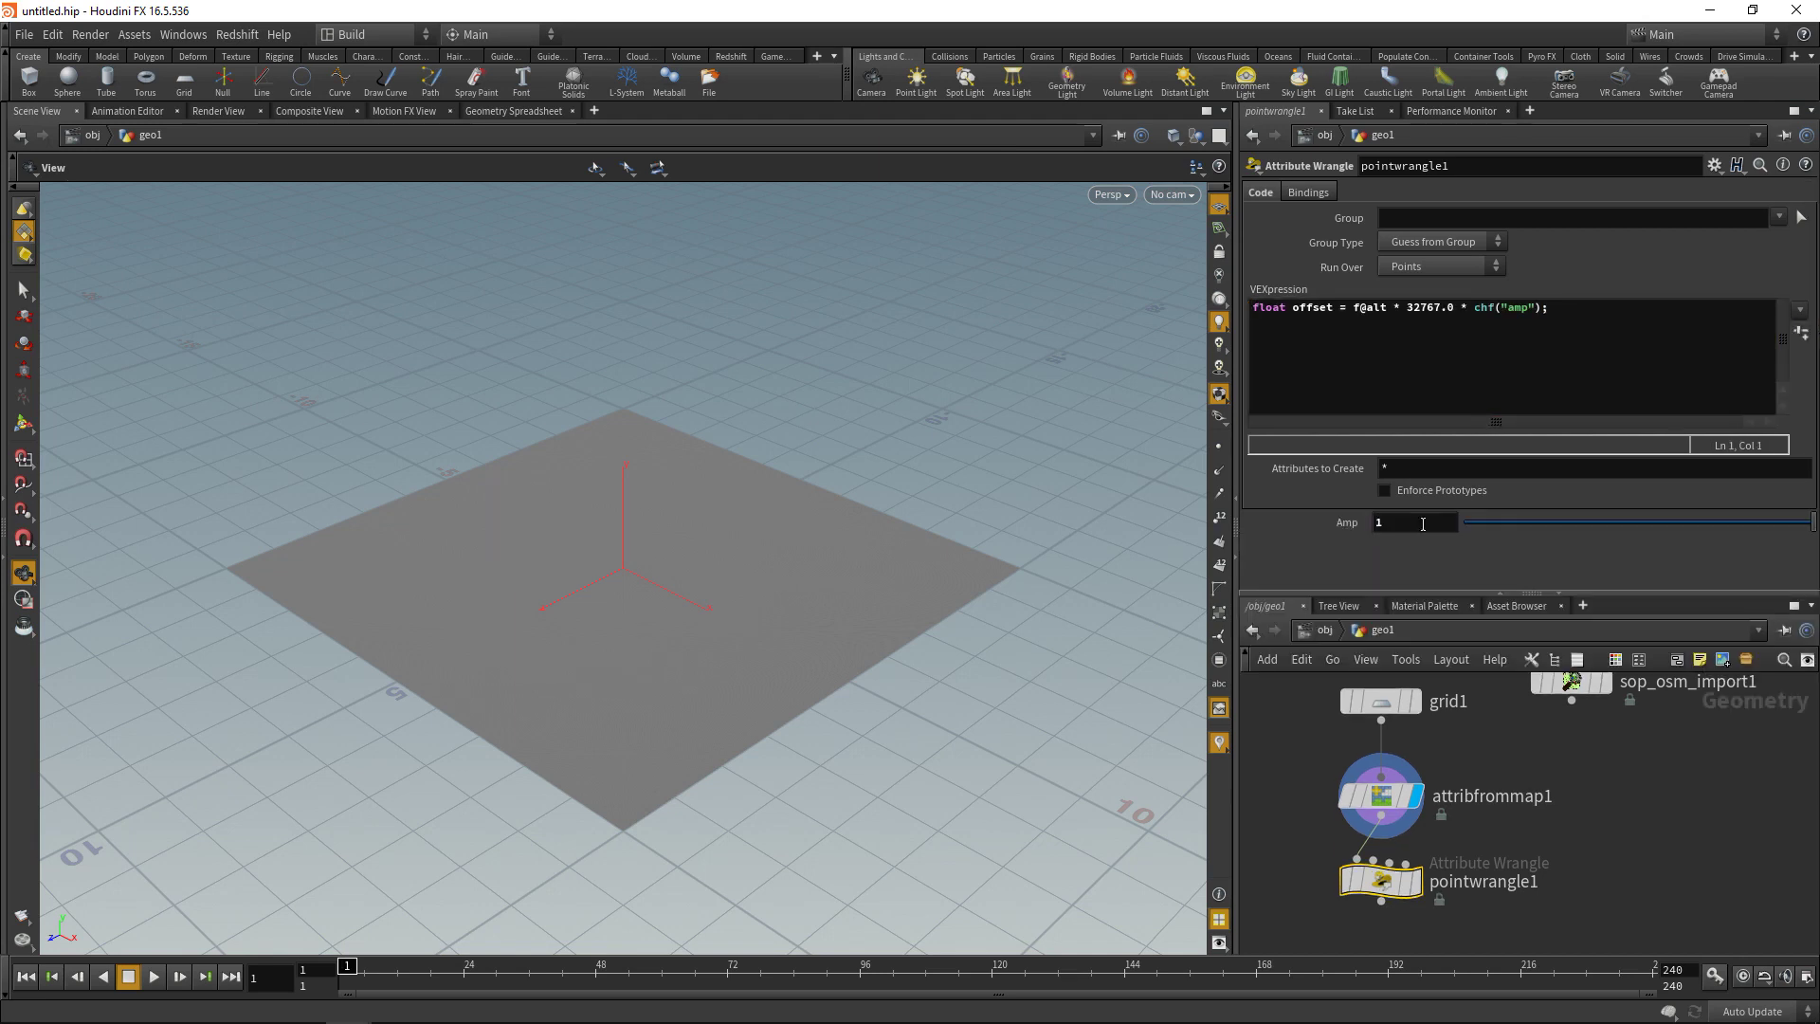
pyautogui.click(1367, 372)
pyautogui.press('Return')
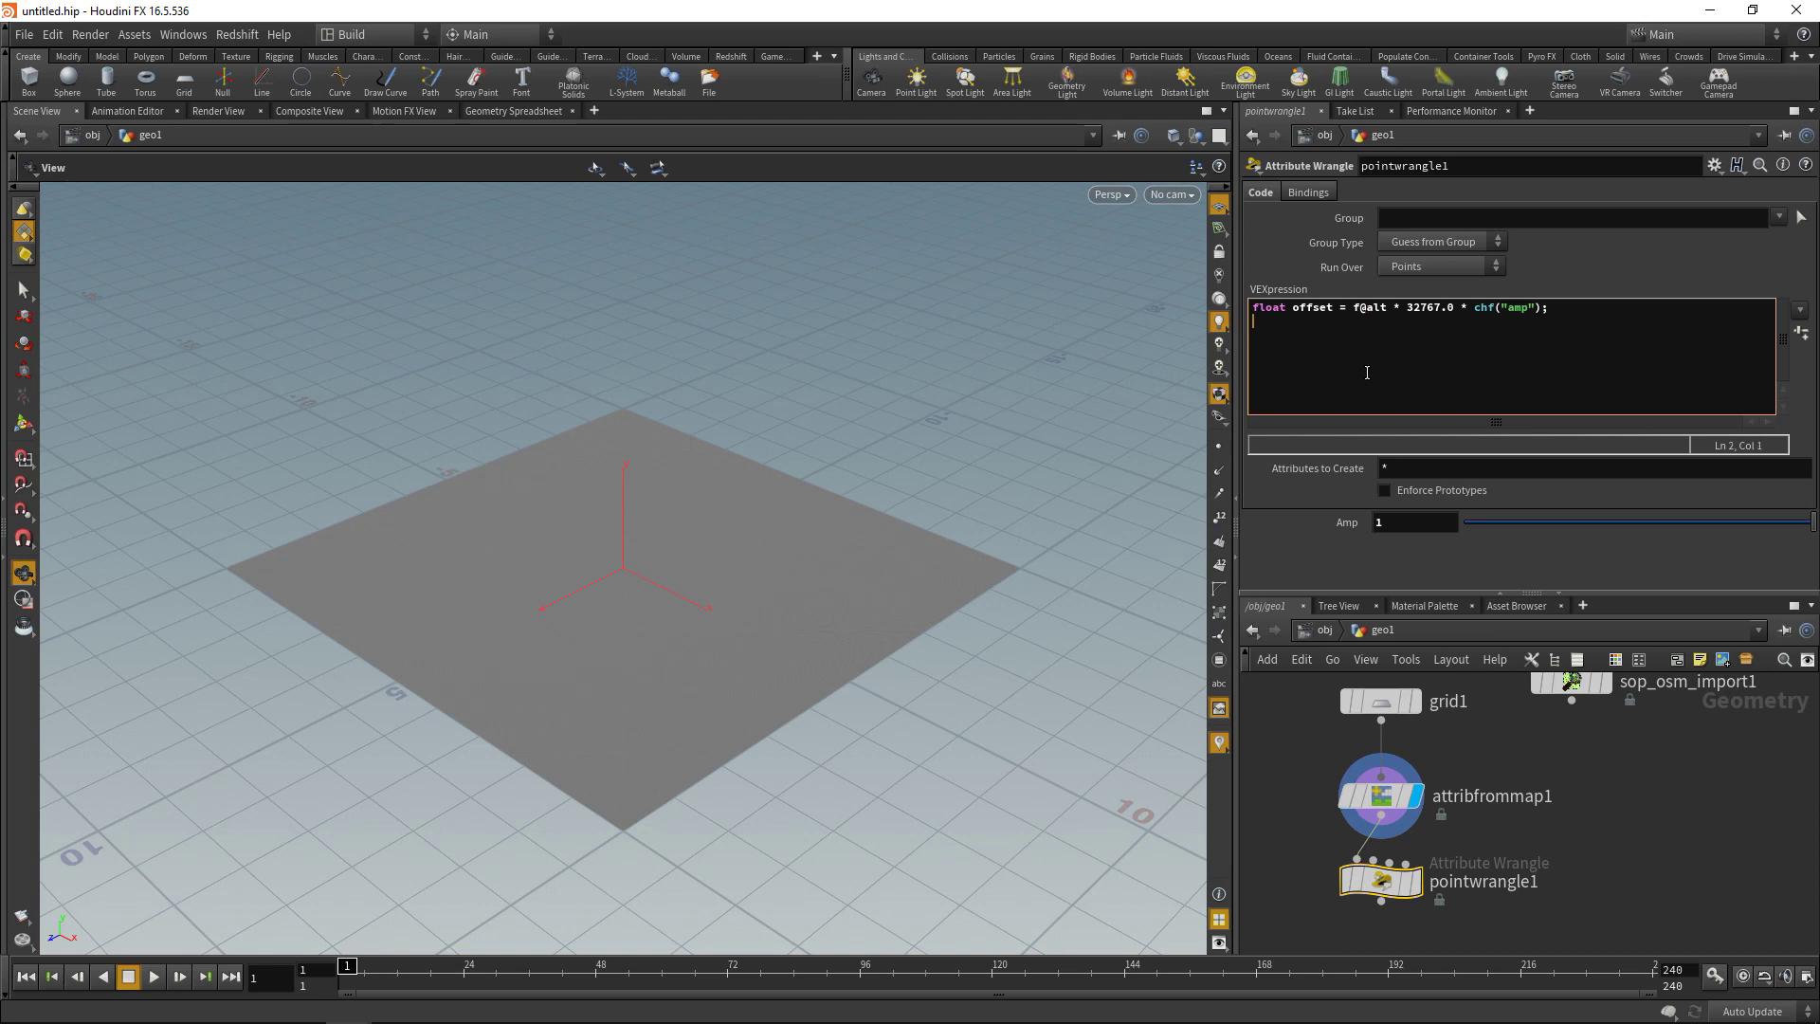
pyautogui.write('v@P.y += offset;')
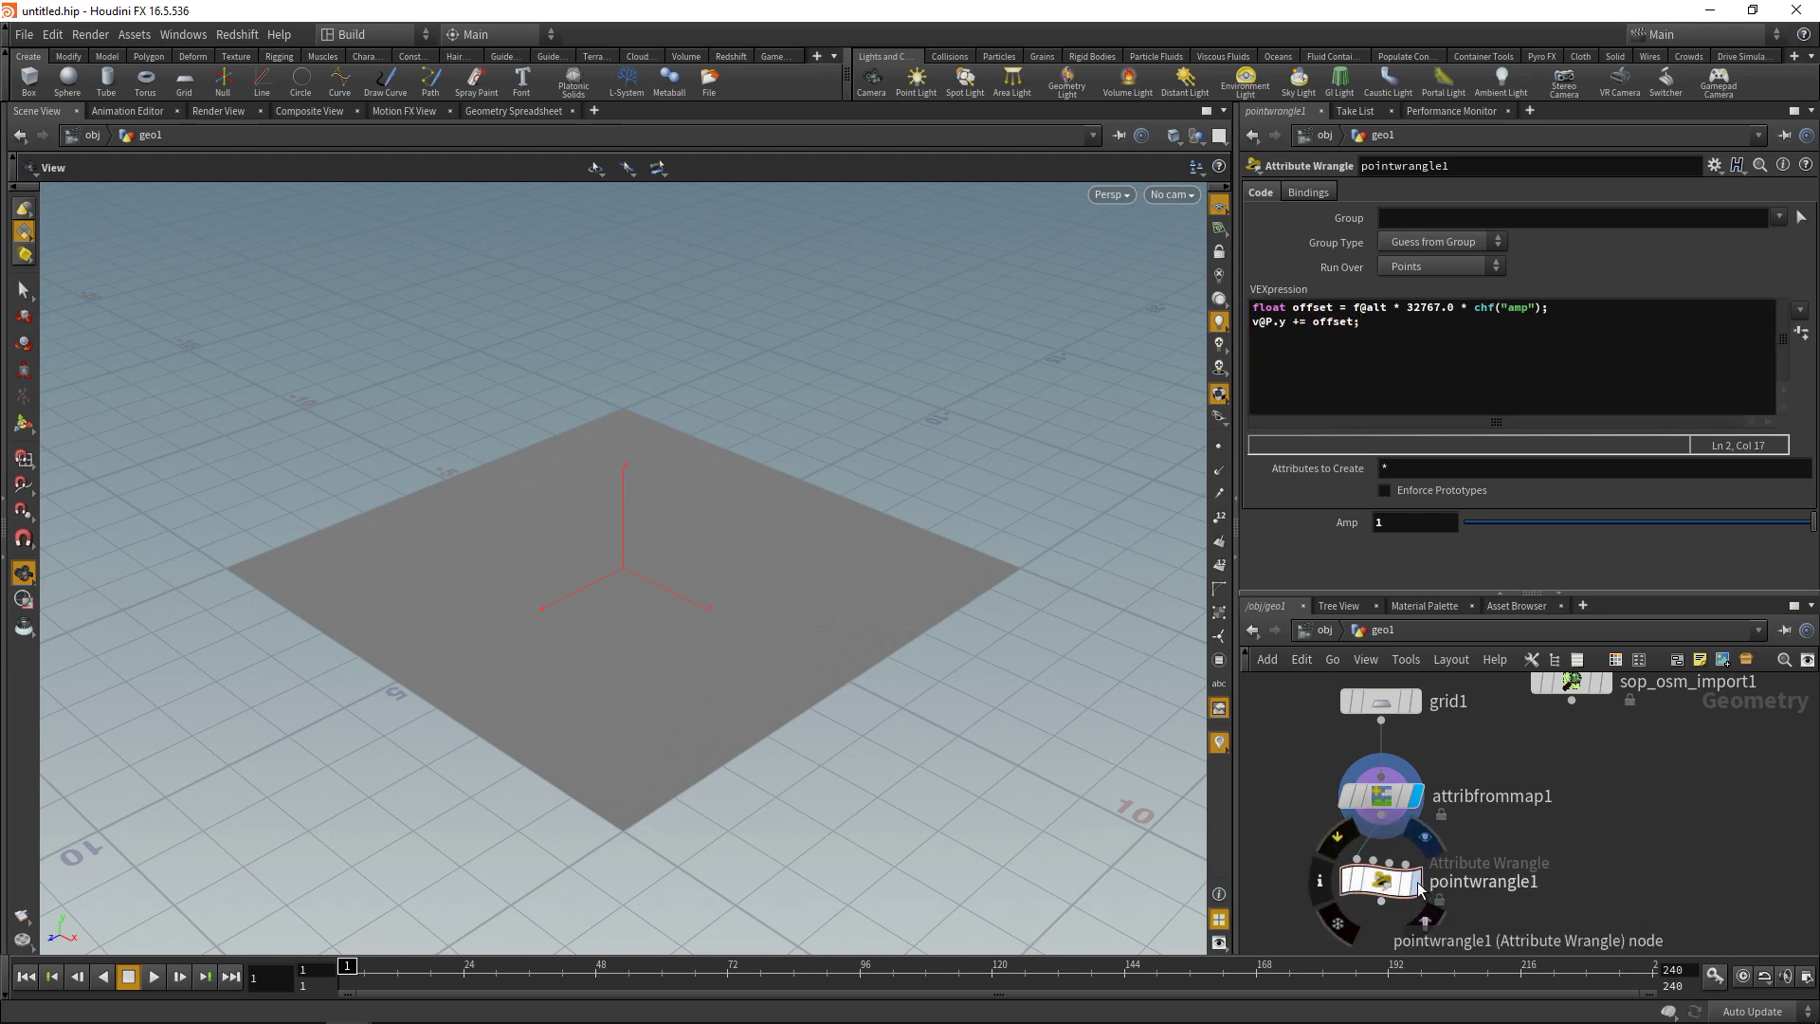
# - Display pointwrangle1's output, set Amp to .01, and tumble to inspect the displaced terrain
pyautogui.click(1416, 880)
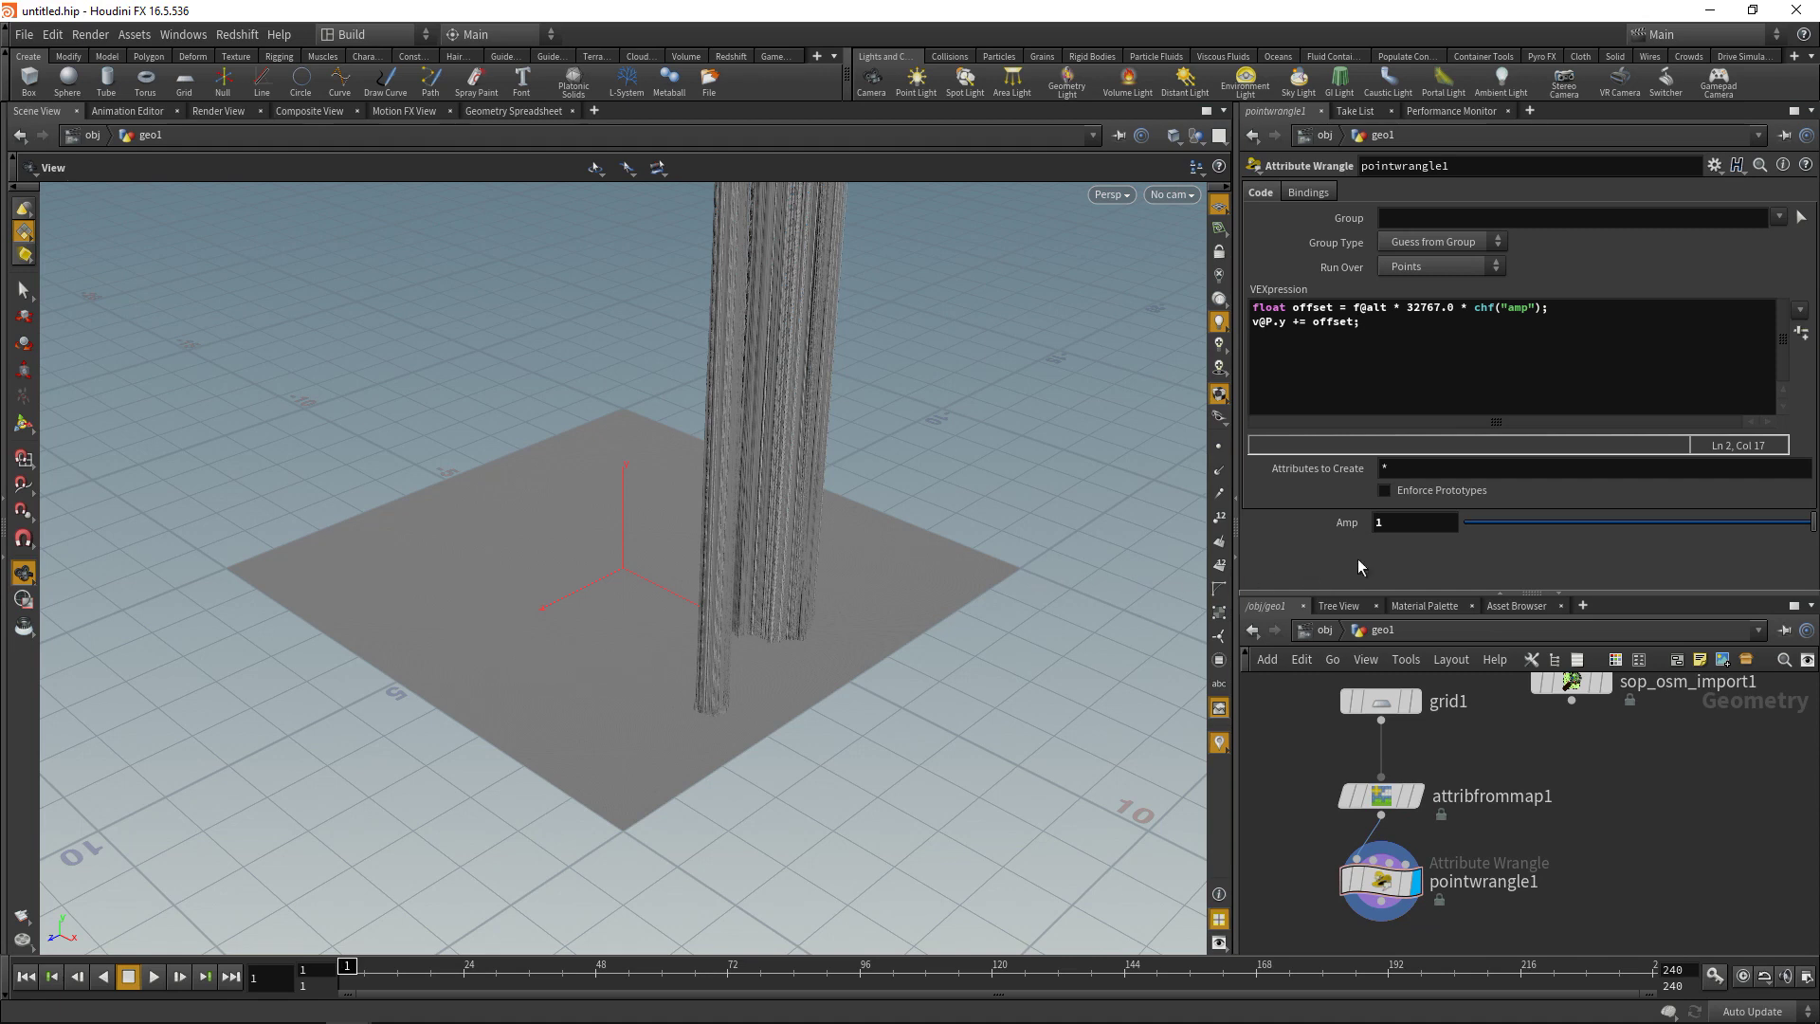
pyautogui.click(1398, 524)
pyautogui.write('.01')
pyautogui.press('Return')
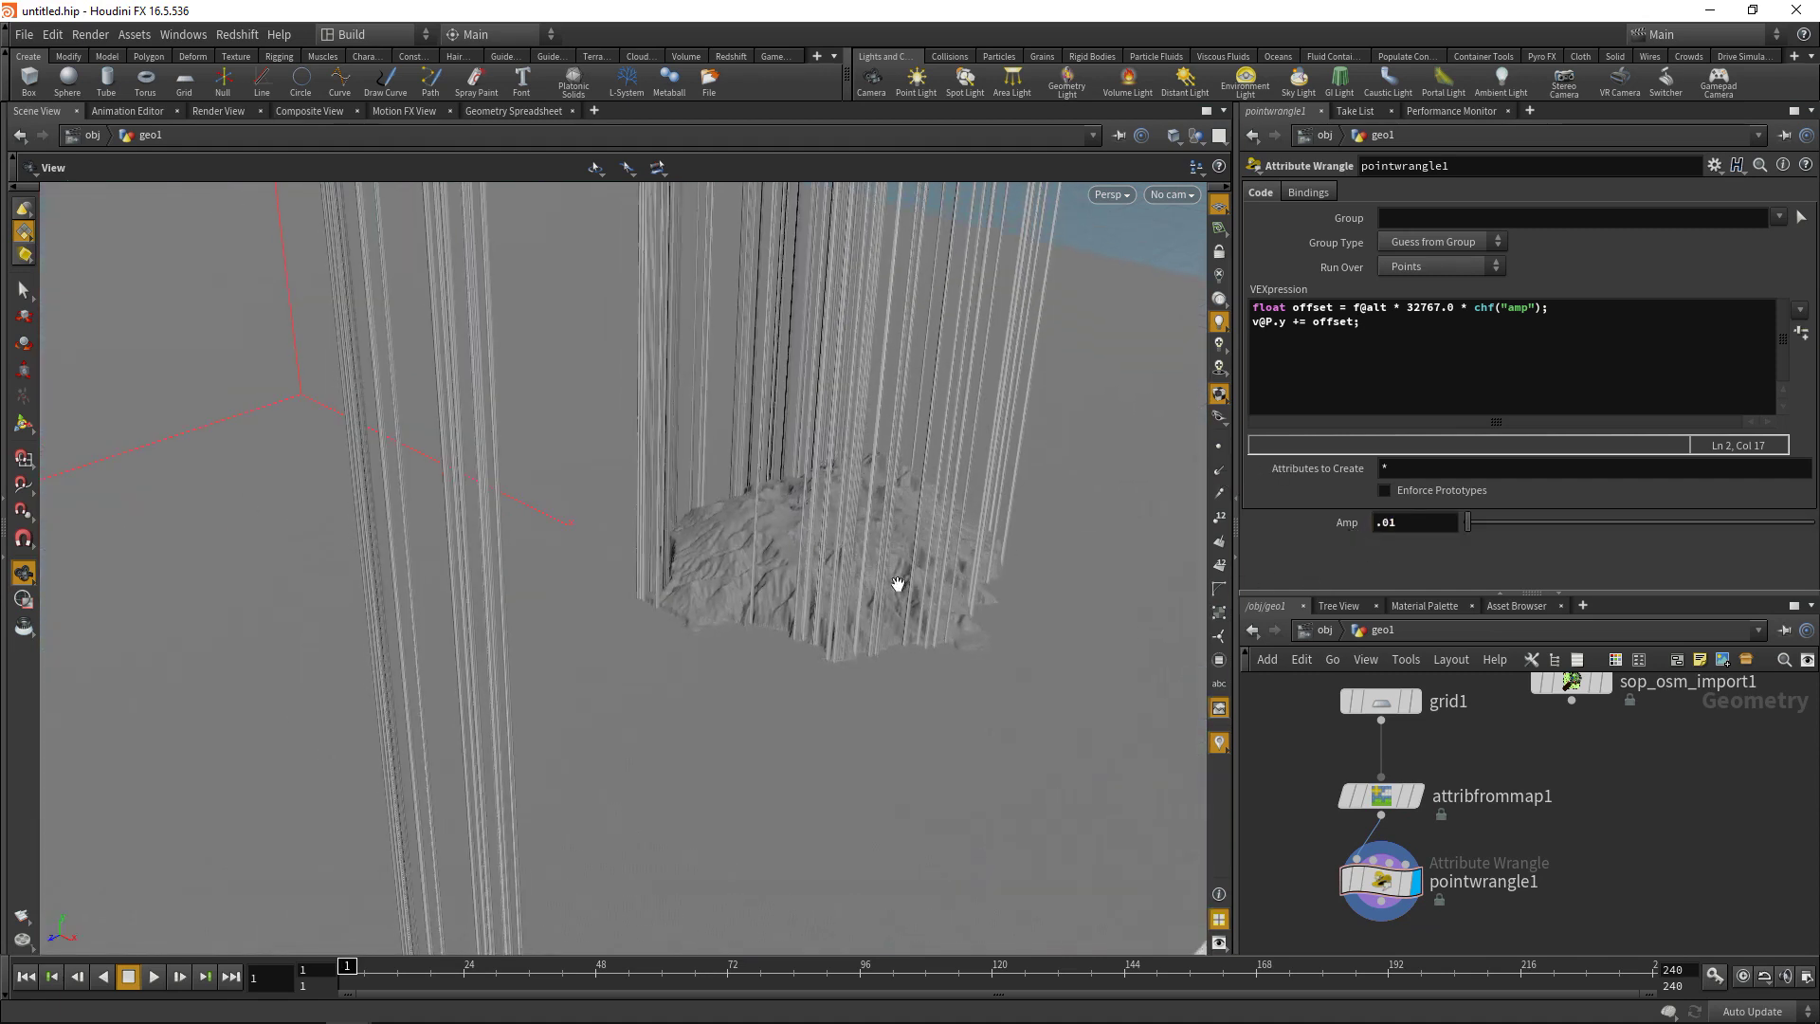
pyautogui.moveTo(897, 580); pyautogui.dragTo(617, 629)
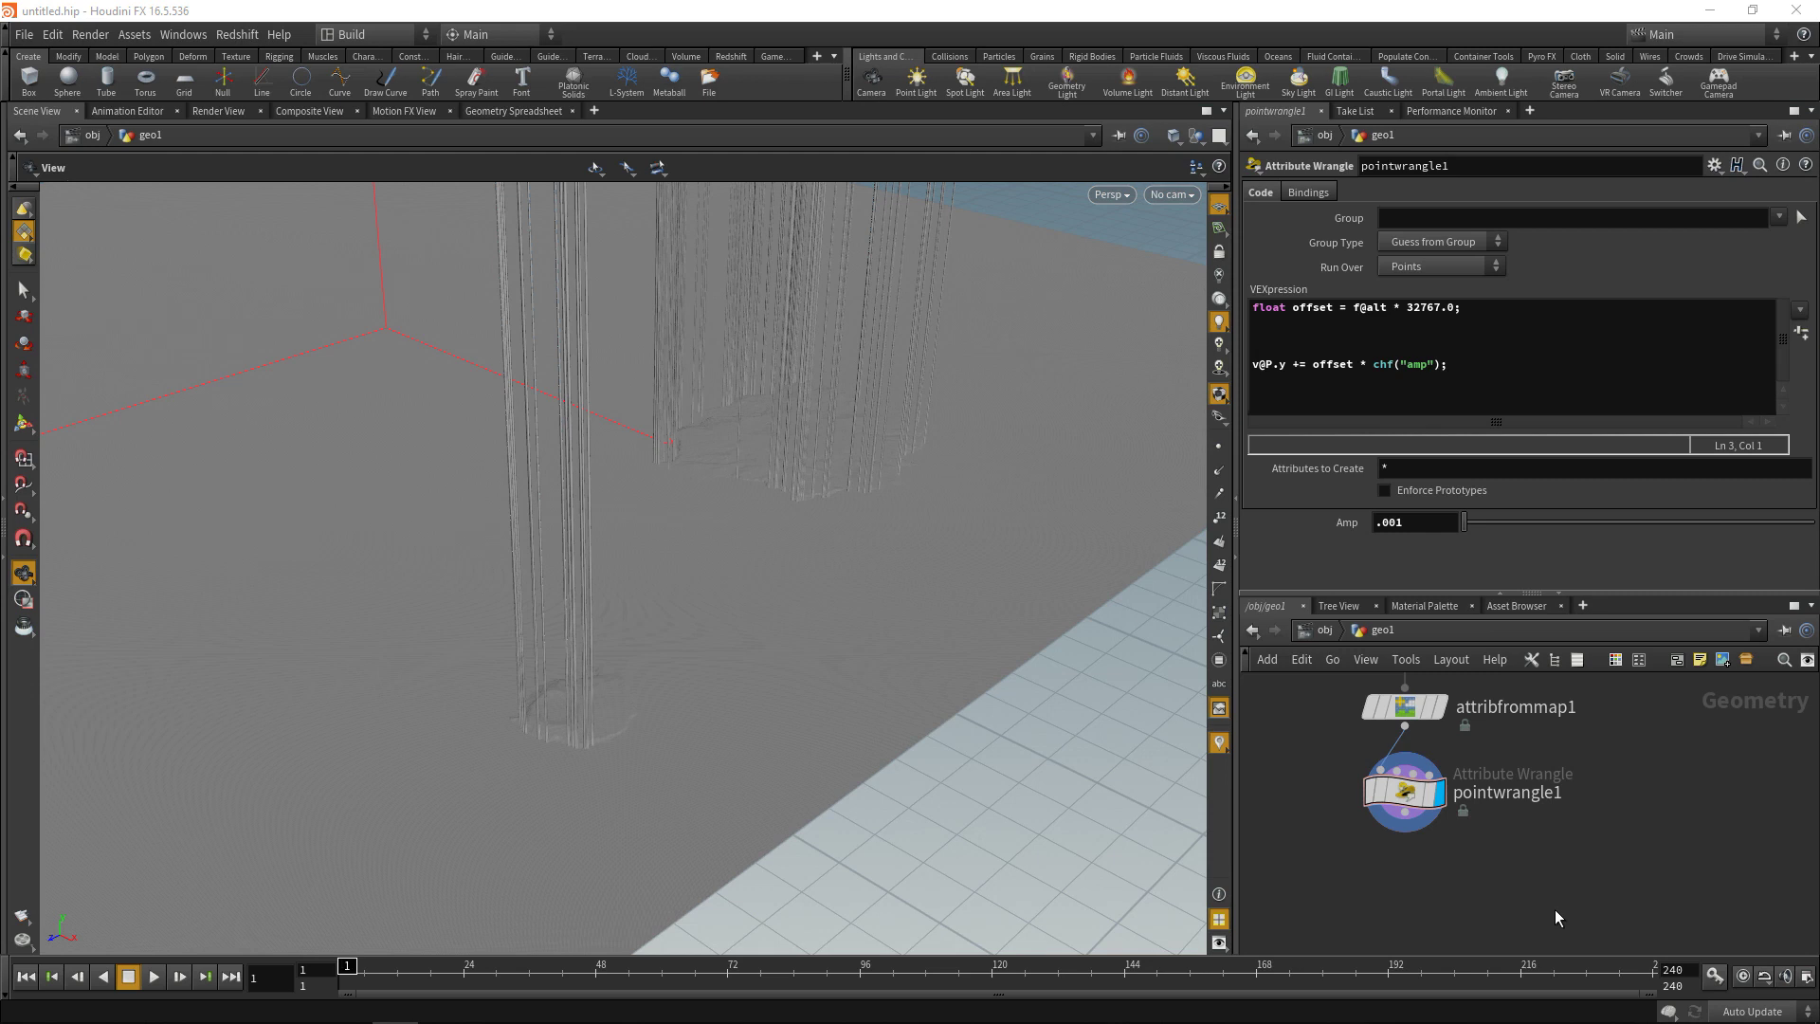
pyautogui.click(1326, 339)
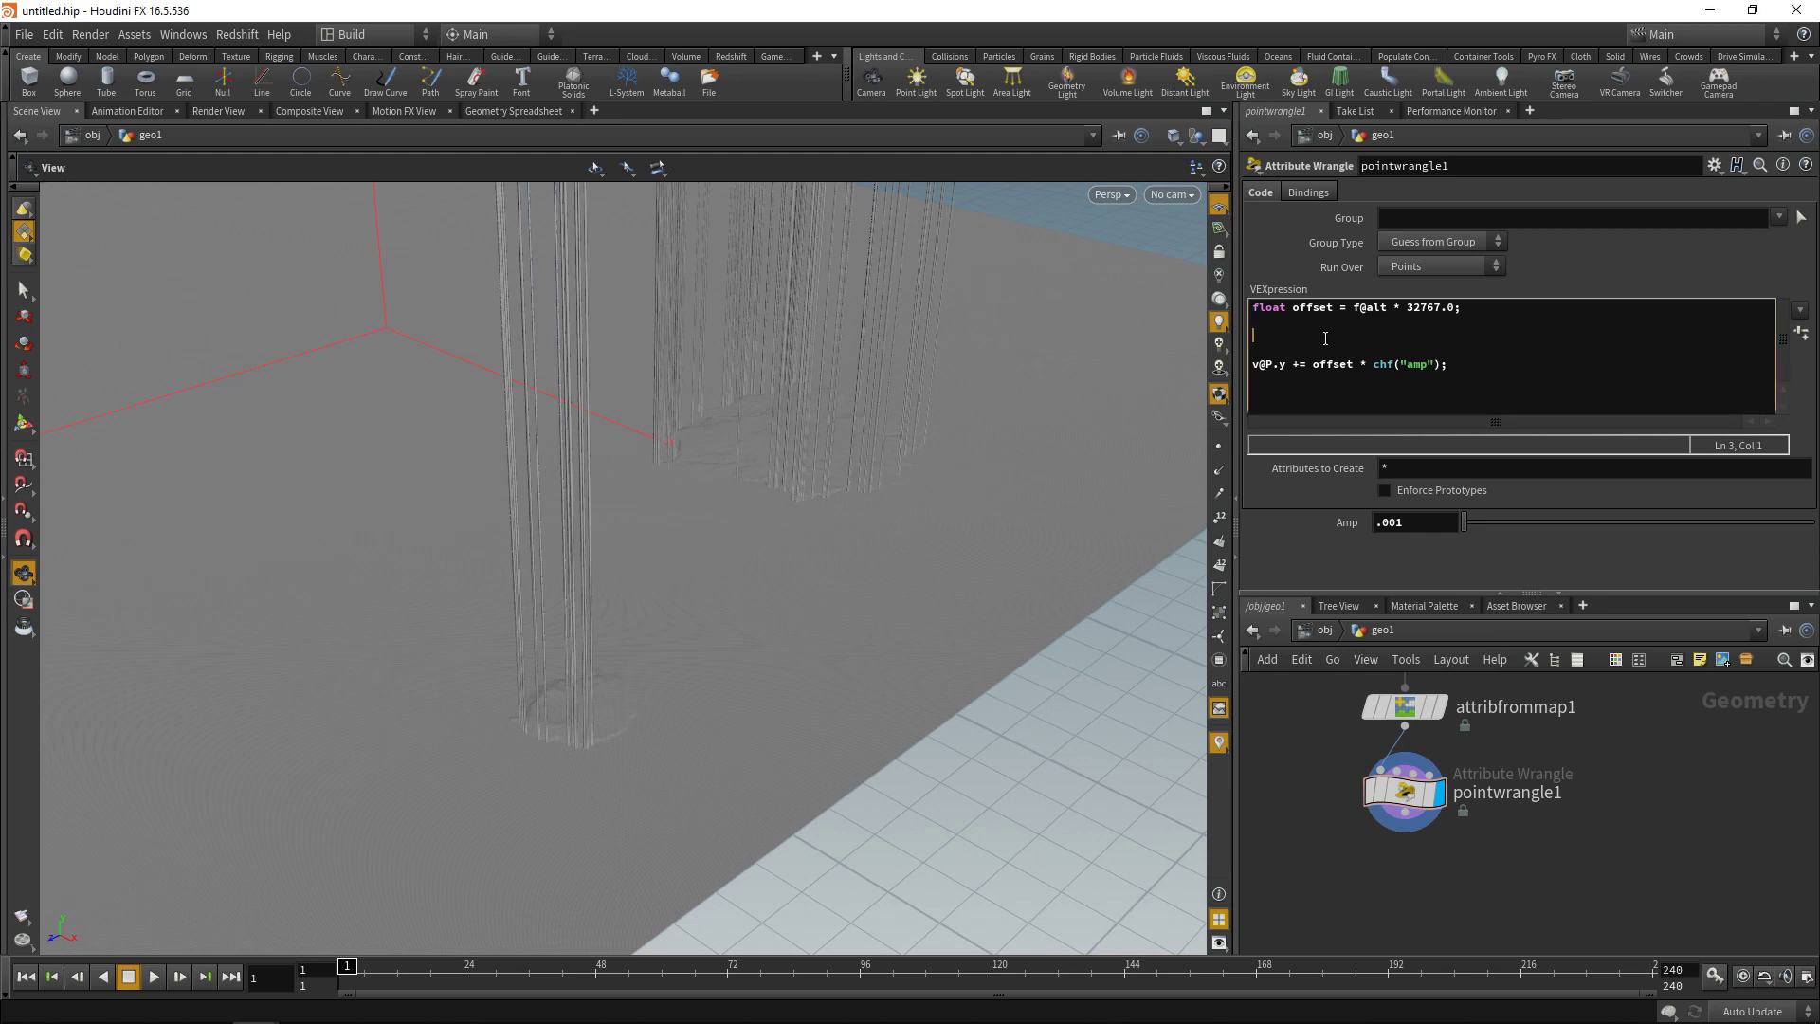
pyautogui.write('if()')
pyautogui.write('offset >')
pyautogui.write(' 1')
pyautogui.write('0000')
pyautogui.write('.0')
pyautogui.press('Return')
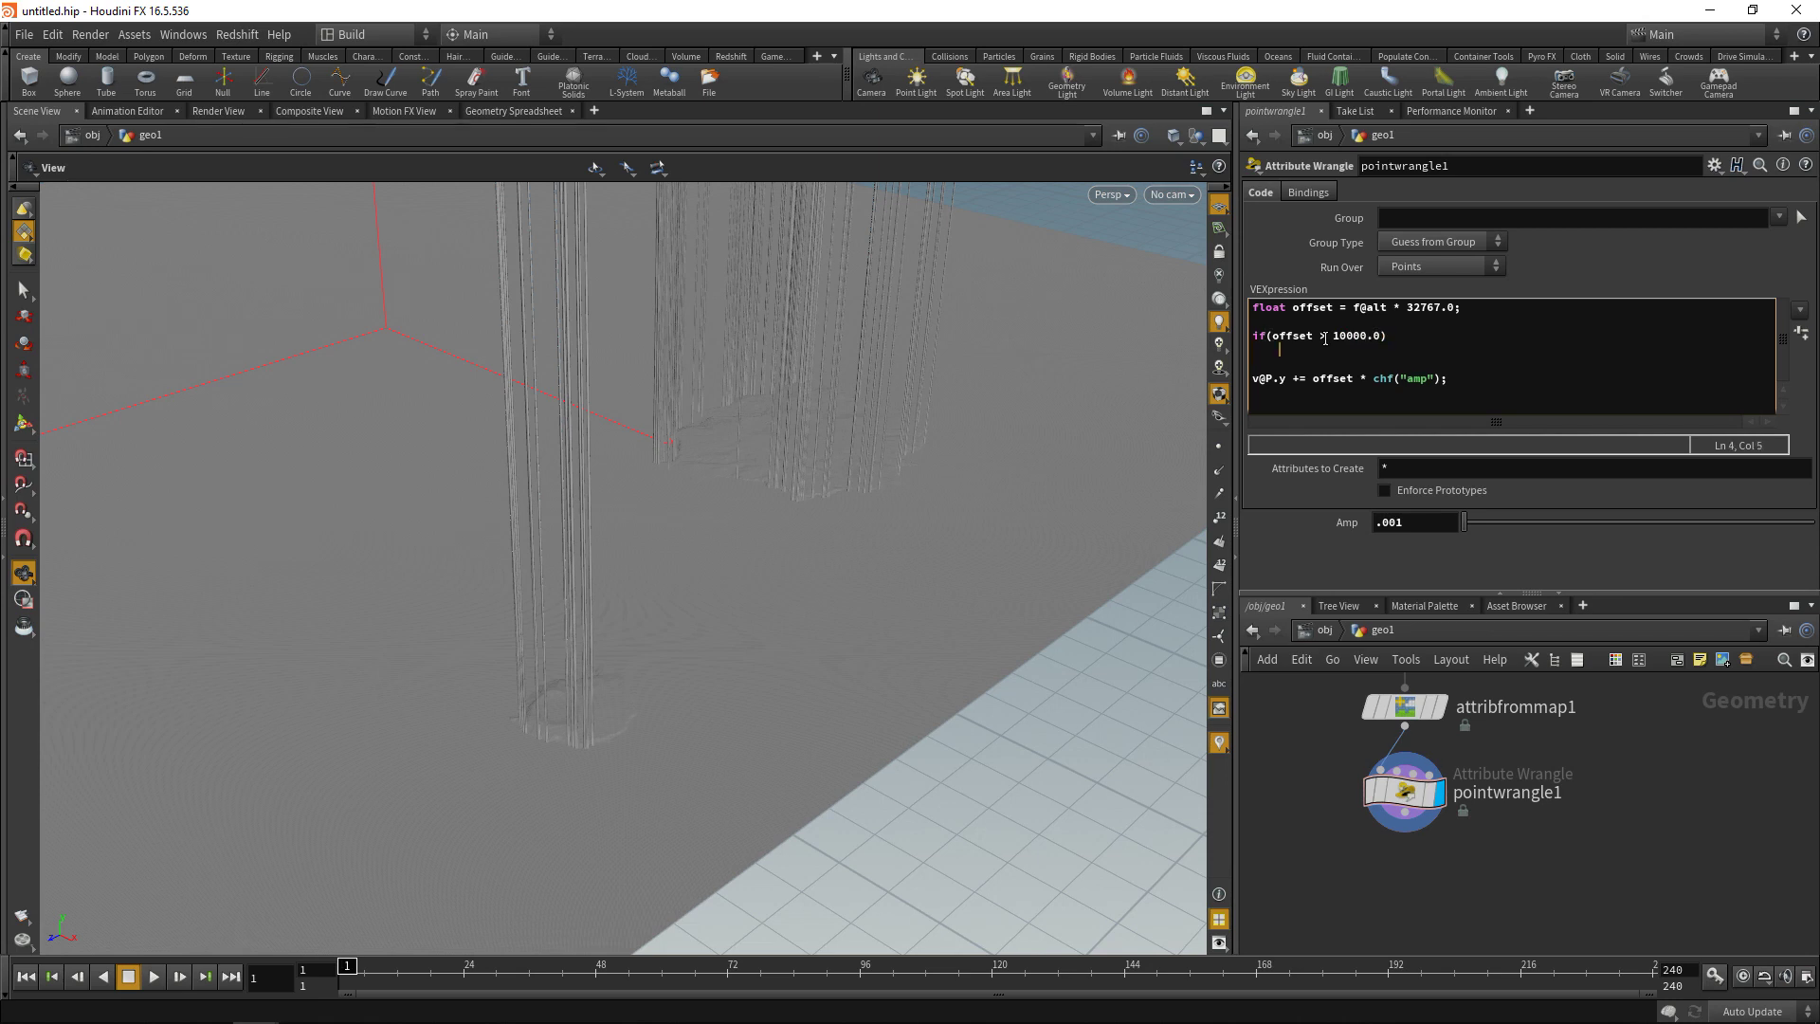
pyautogui.write('@group_errorr = 1;{')
pyautogui.press('Down')
pyautogui.press('Return')
pyautogui.write('}')
# - Add offset = 0; inside the if block and fix the group_errorr typo
pyautogui.press('Up')
pyautogui.press('End')
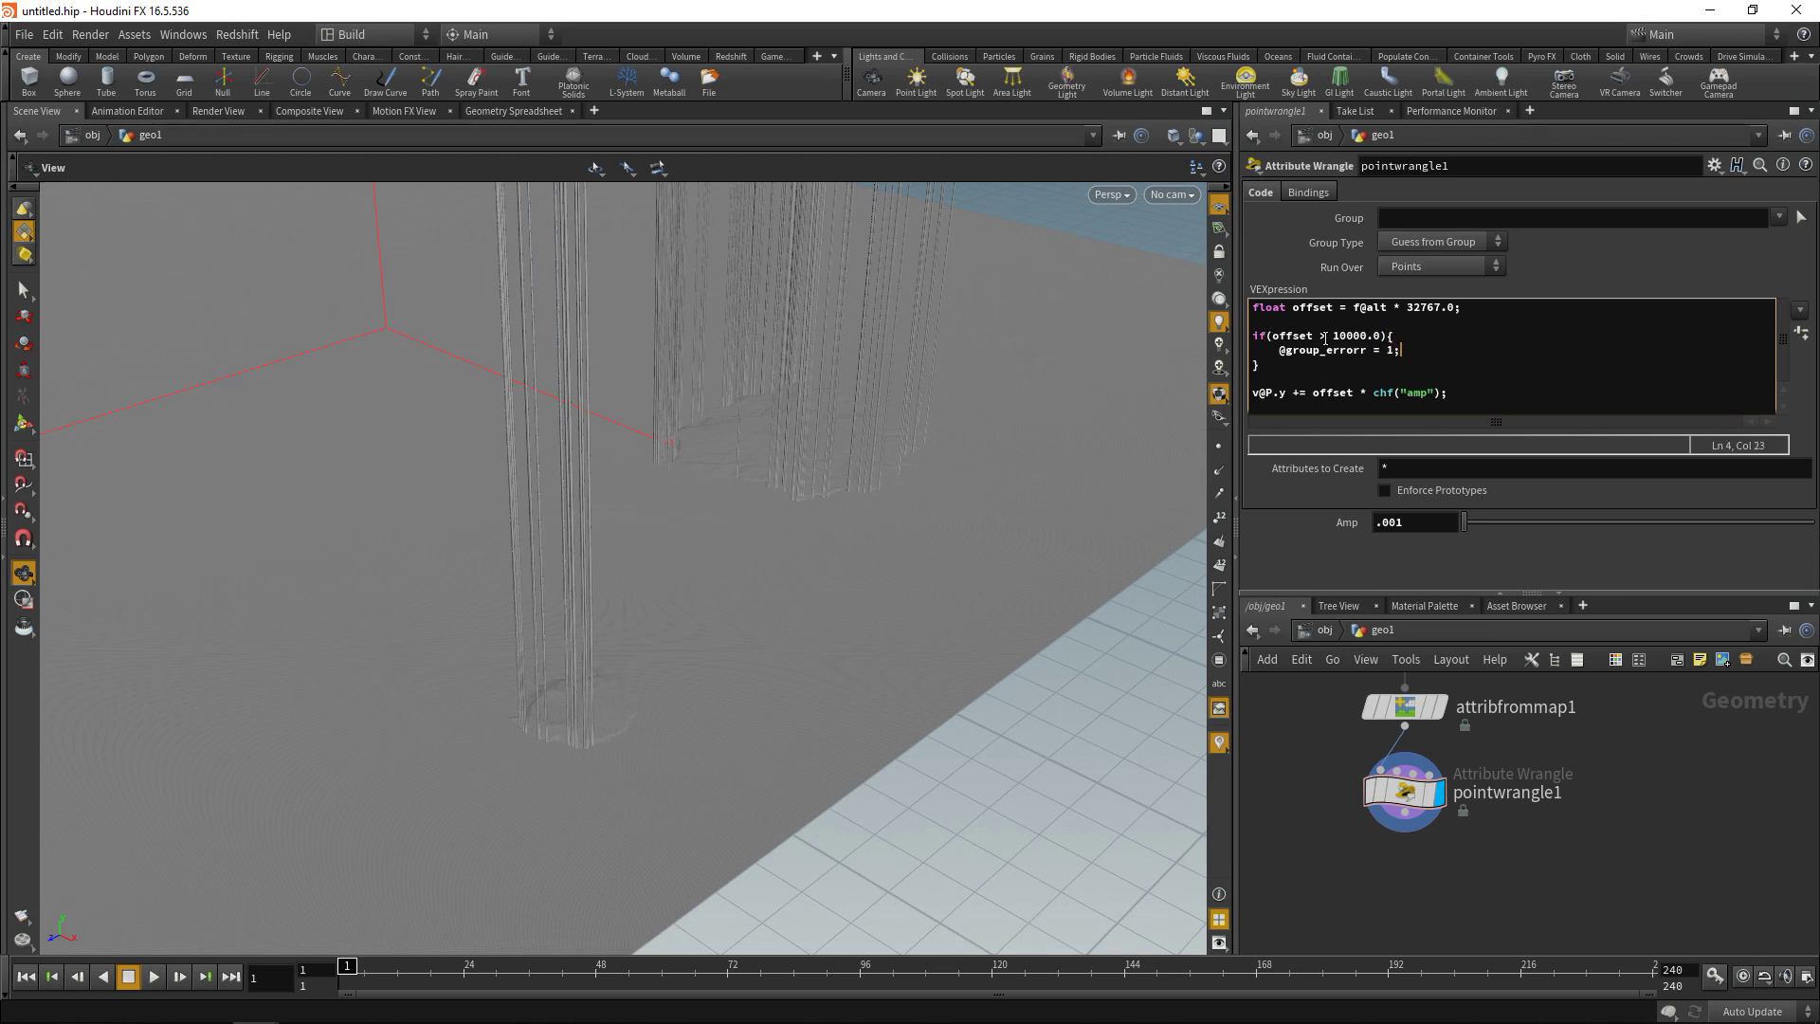
pyautogui.press('Return')
pyautogui.write('offset = 0;')
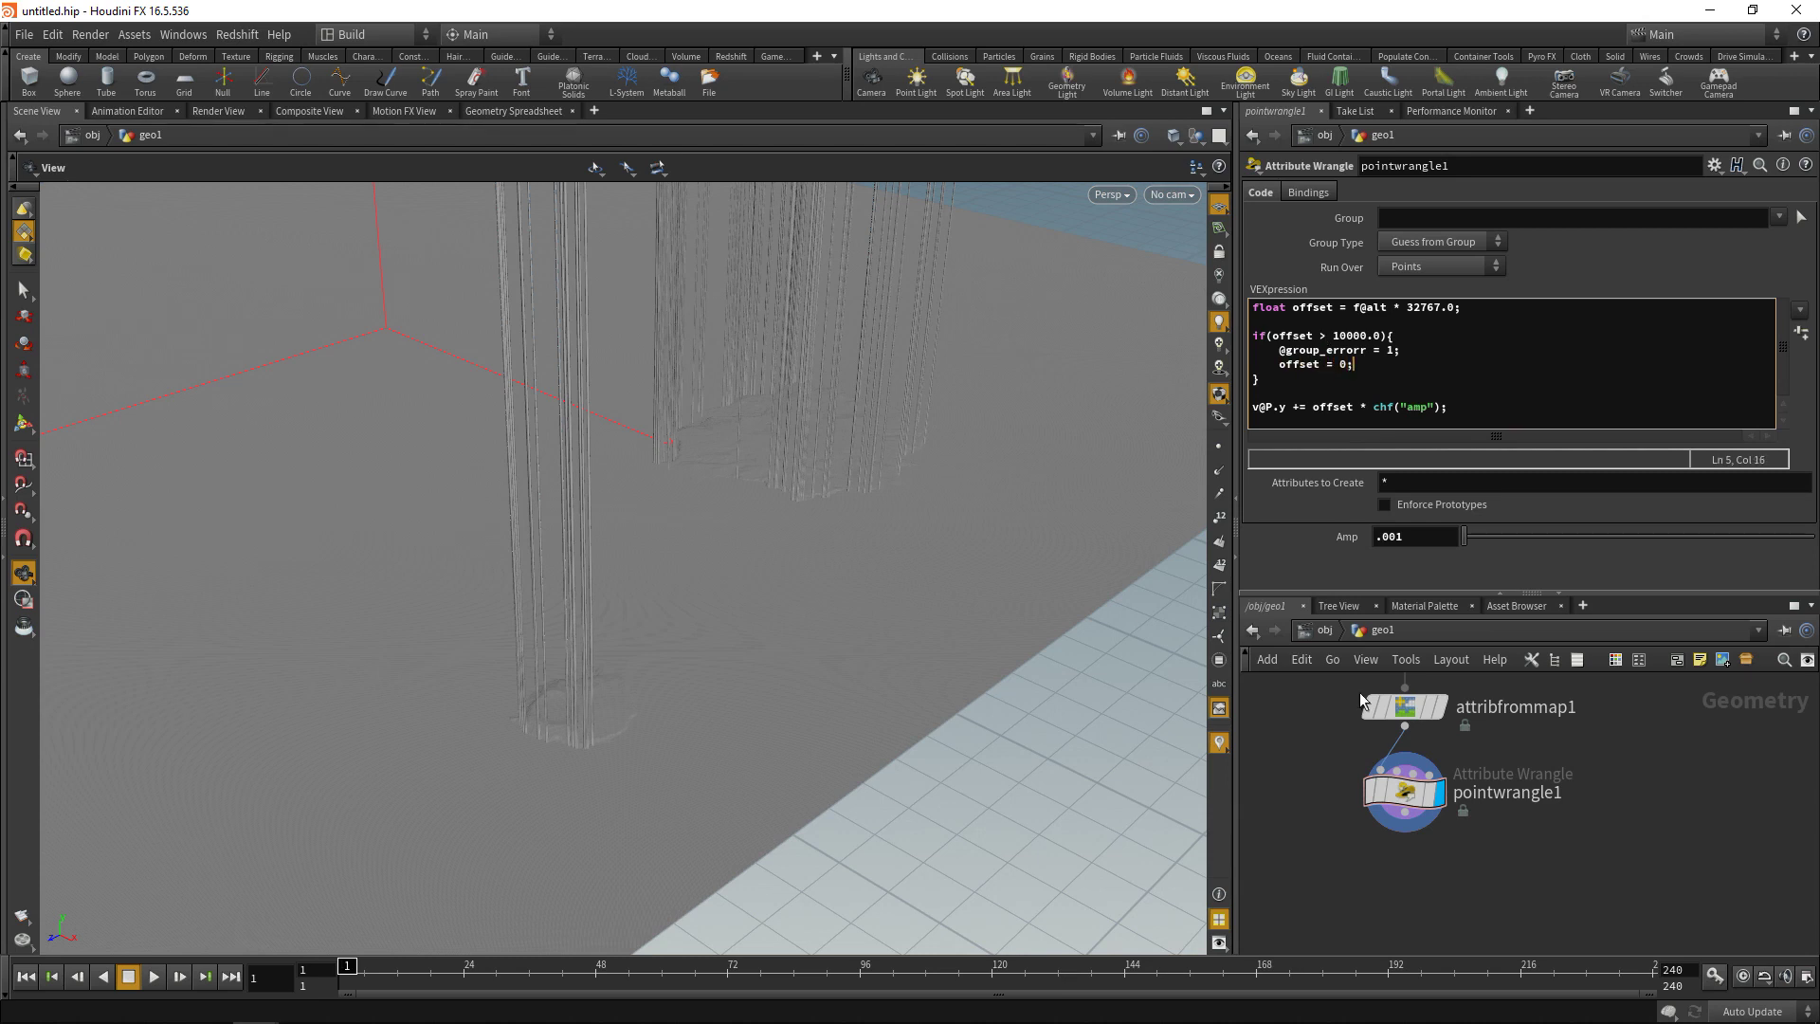
pyautogui.press('Up')
pyautogui.press('Right')
pyautogui.press('Right')
pyautogui.press('BackSpace')
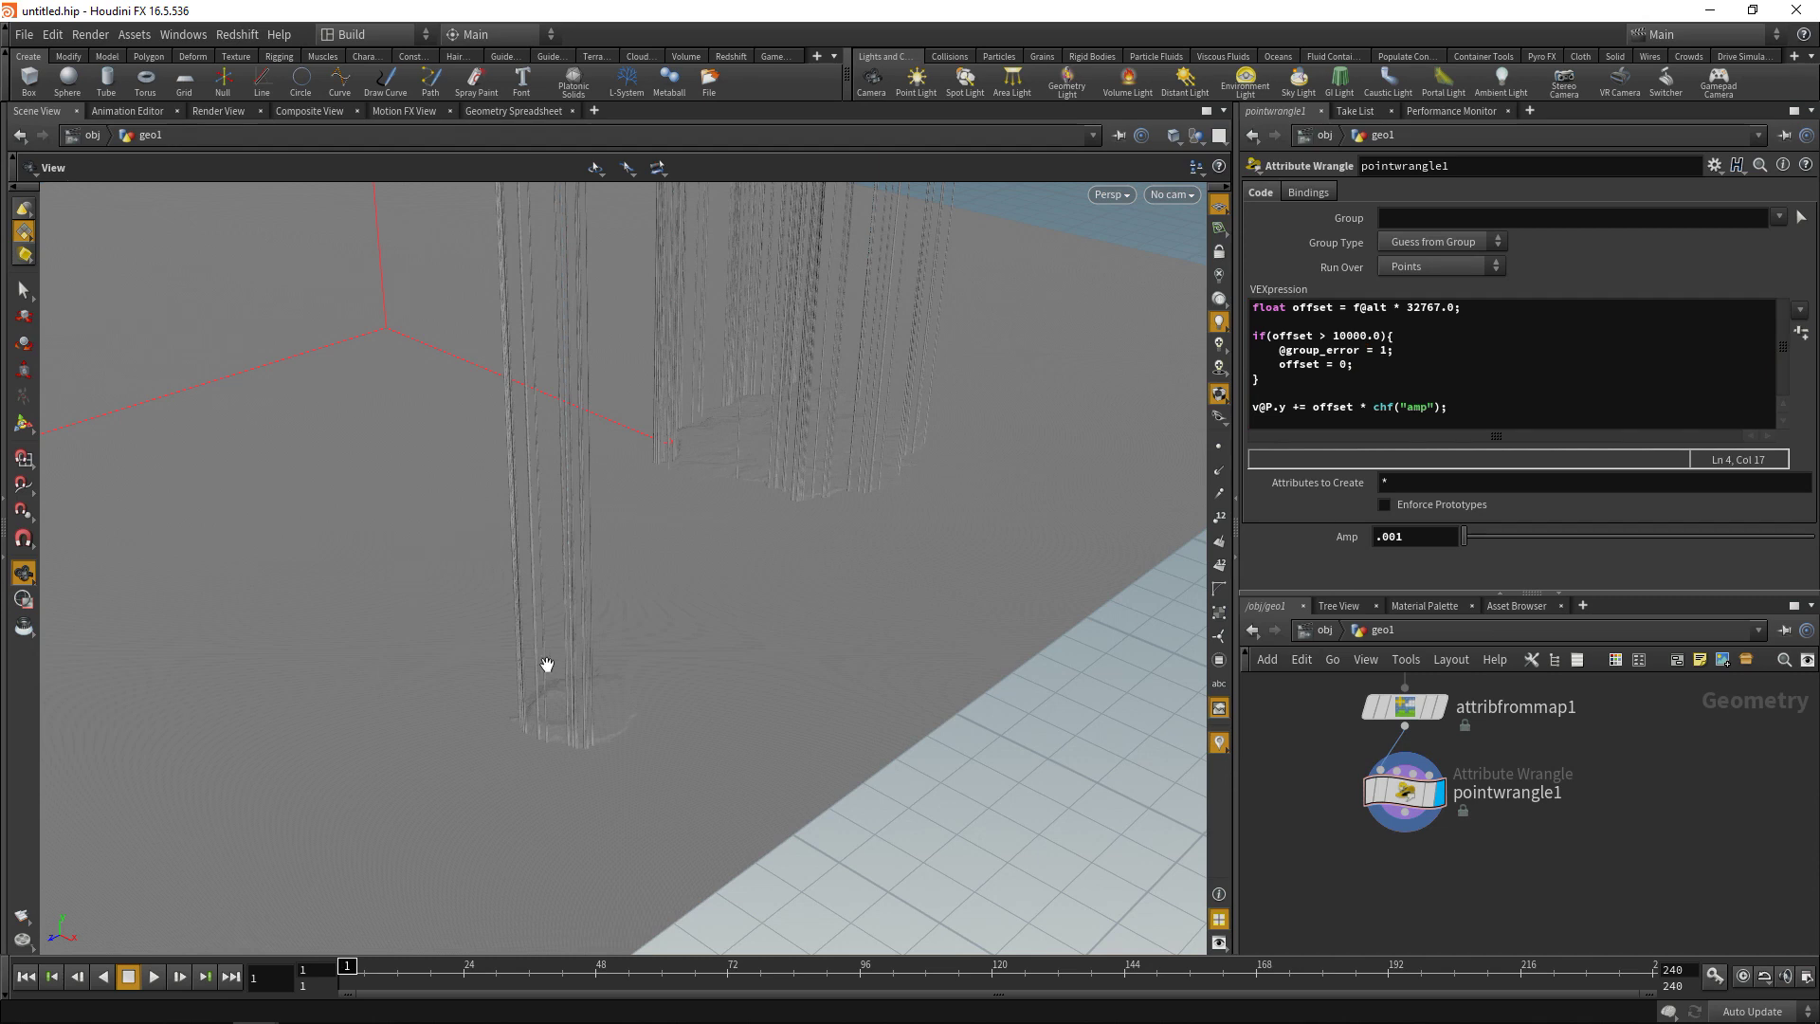
pyautogui.click(1402, 707)
# - Change attribfrommap1's texture filter from Gaussian to Point
pyautogui.moveTo(1434, 682)
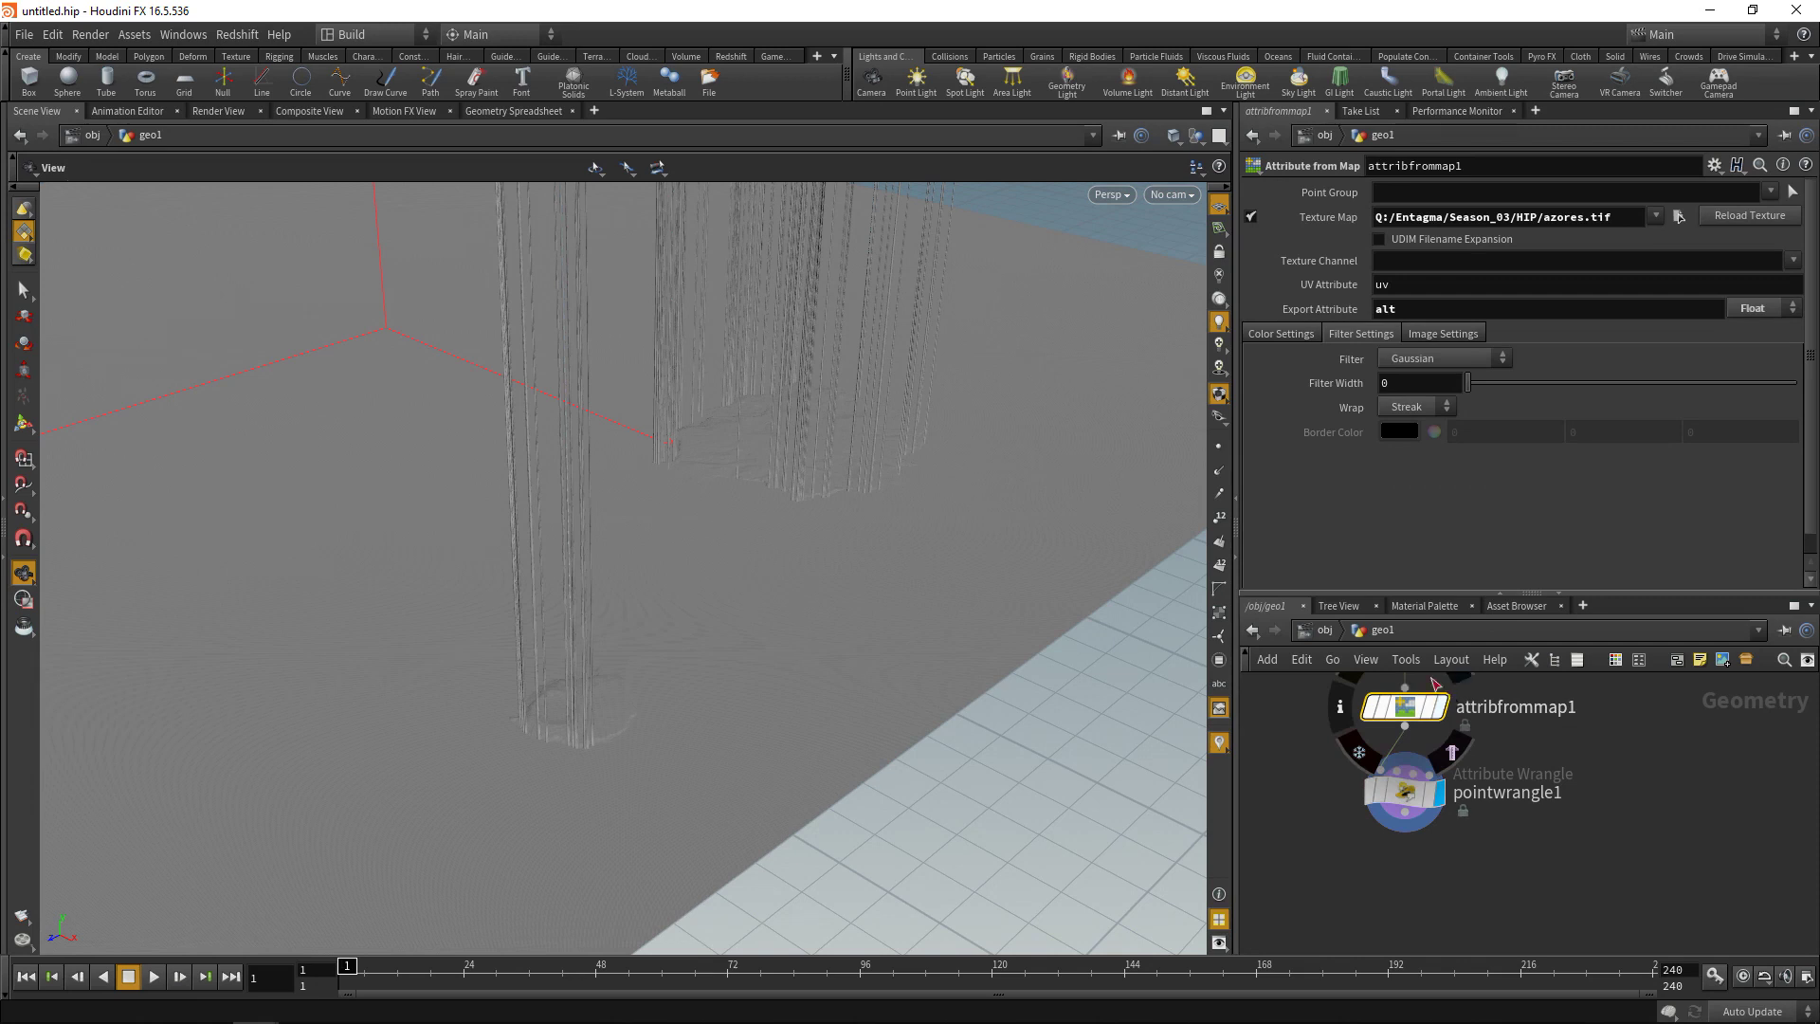
pyautogui.click(1411, 359)
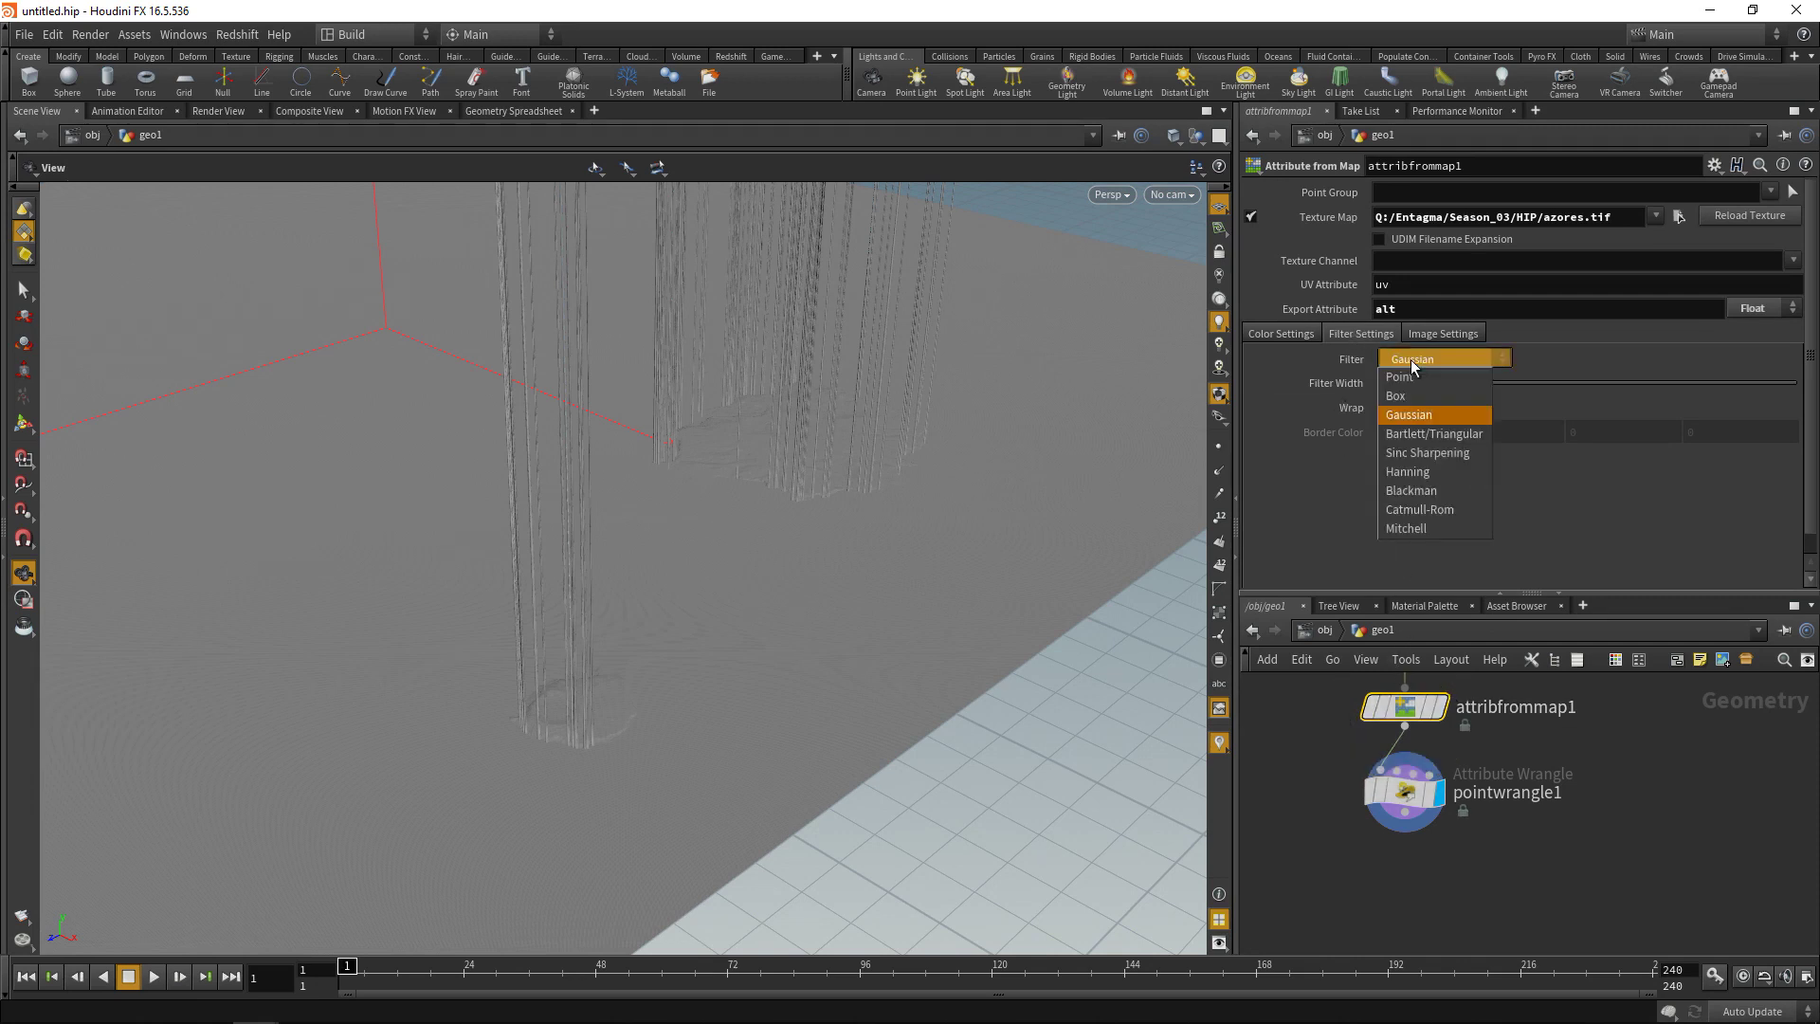
pyautogui.click(1417, 378)
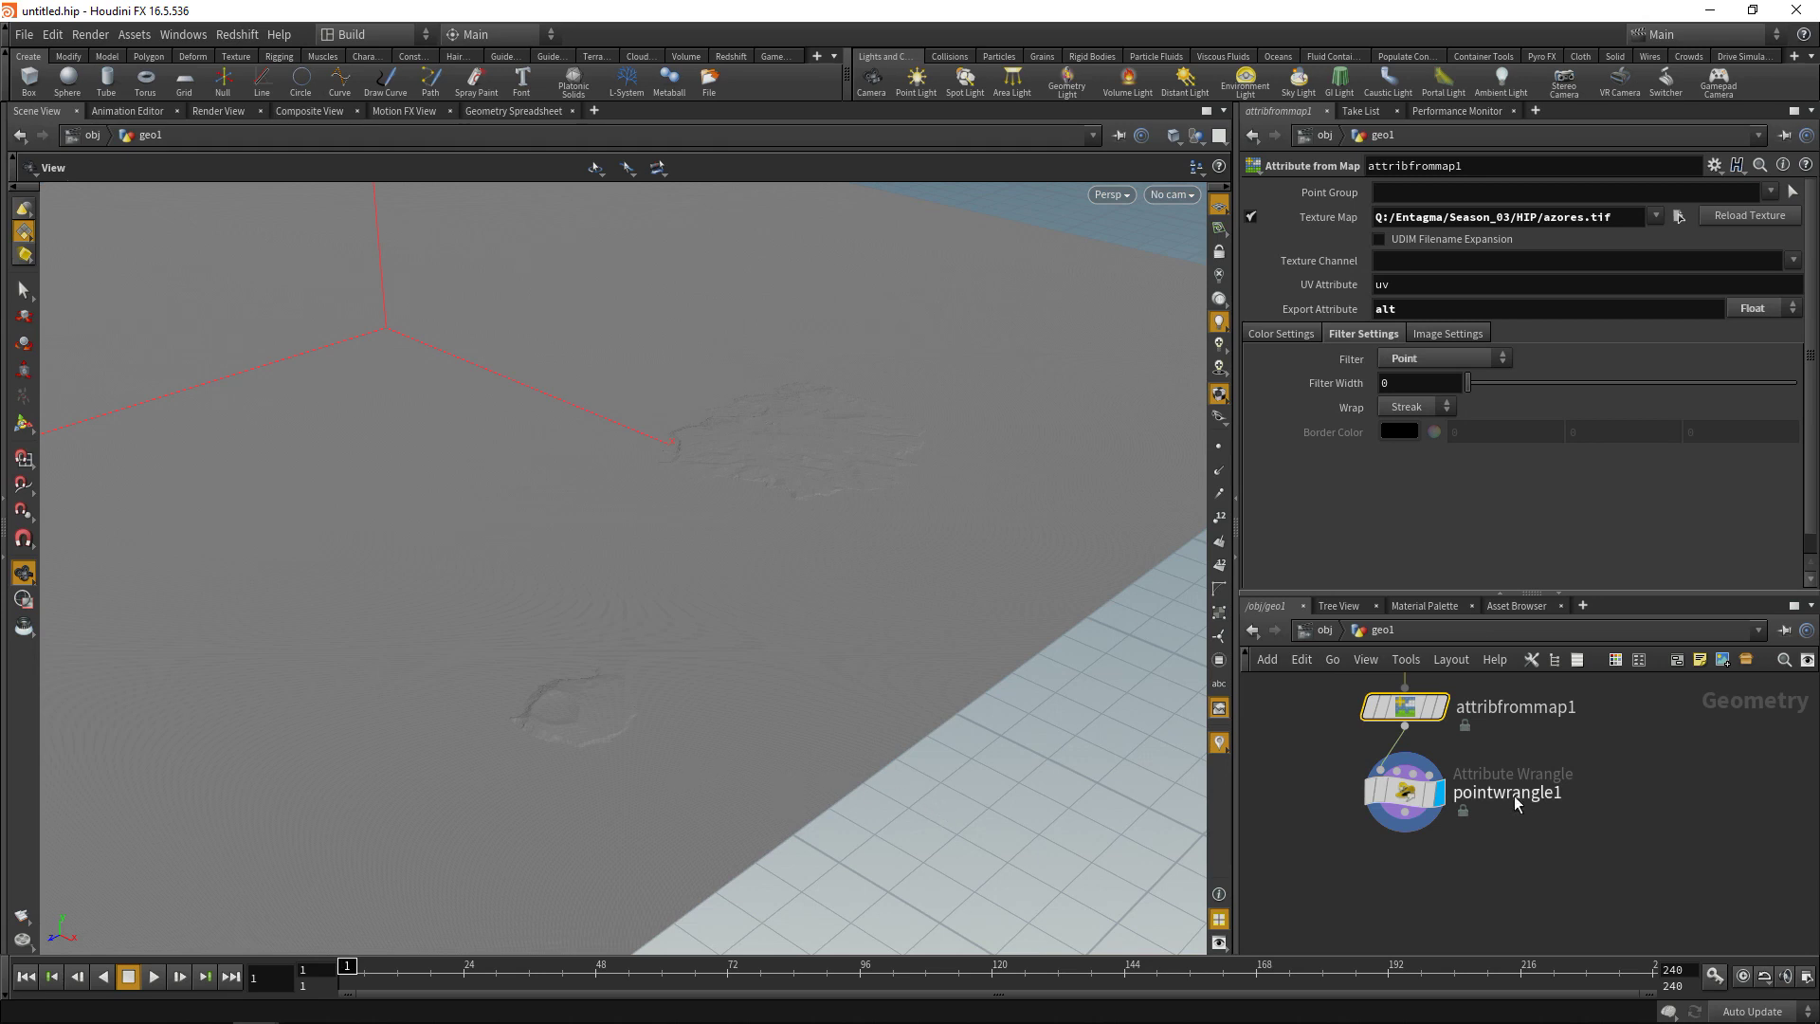
pyautogui.click(1375, 768)
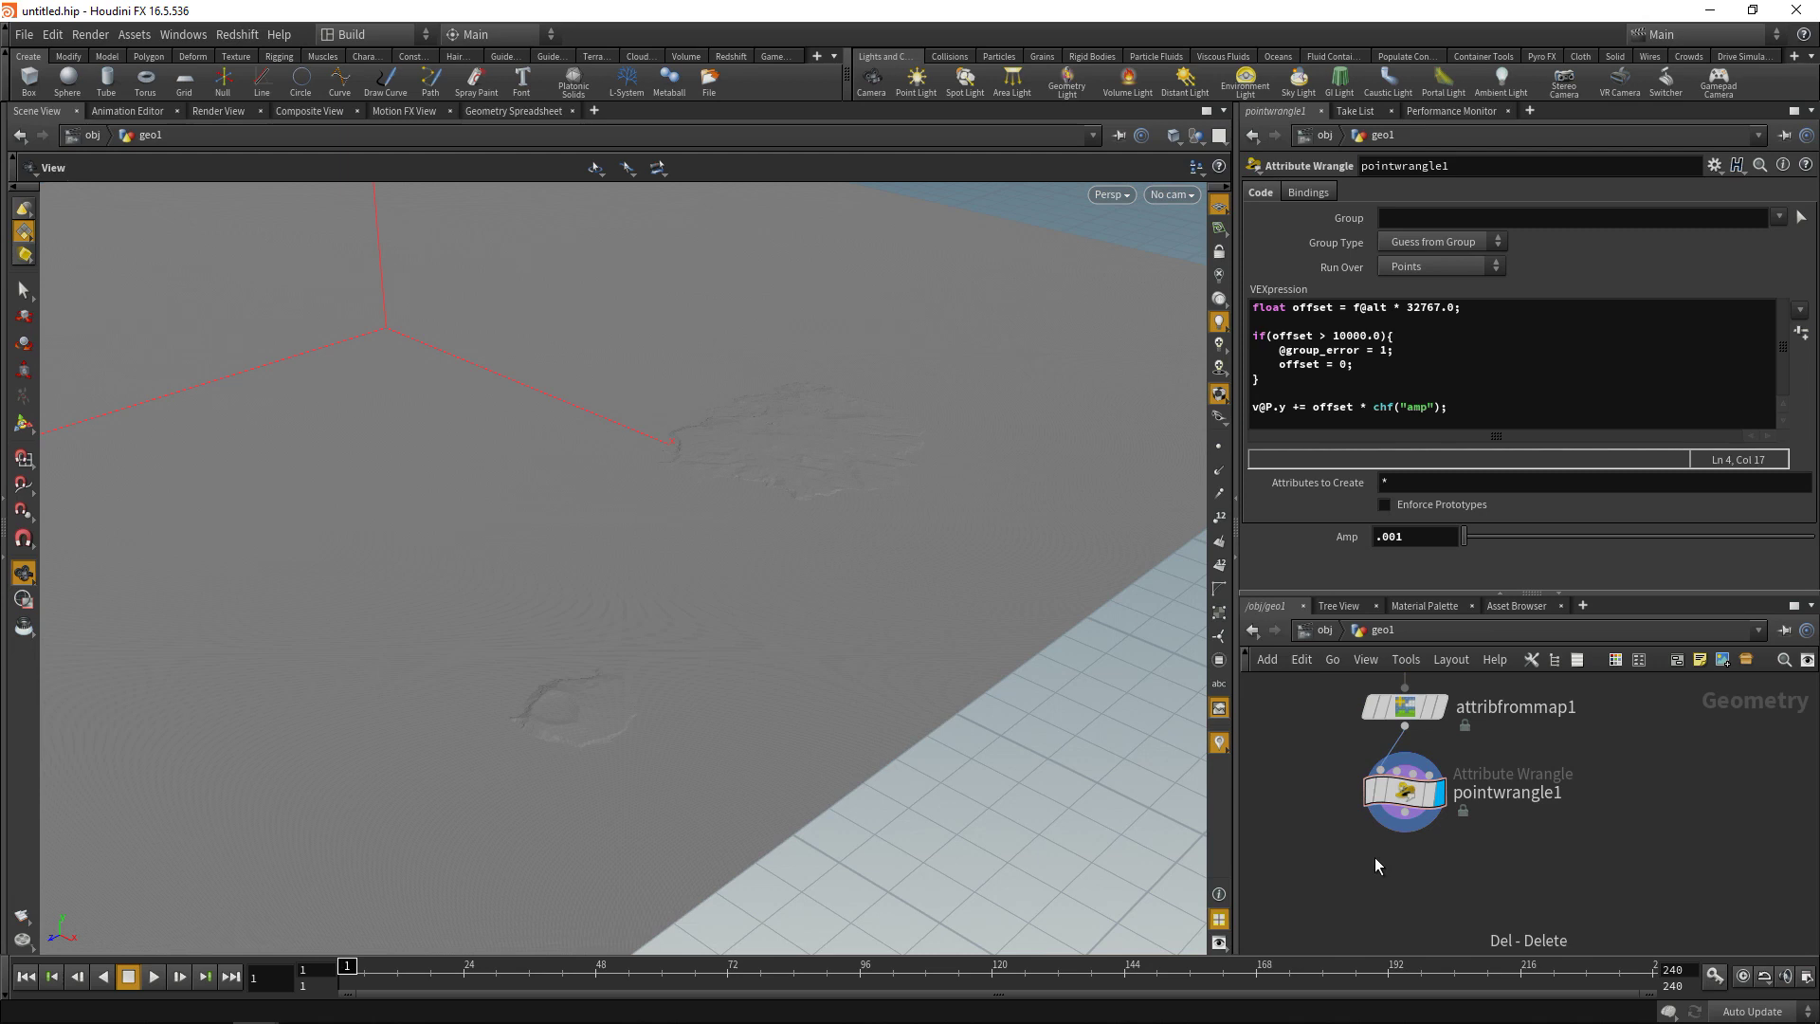
# - Add v@Cd = {1,0,0}; inside the if block and inspect the red error points
pyautogui.click(1374, 363)
pyautogui.press('Return')
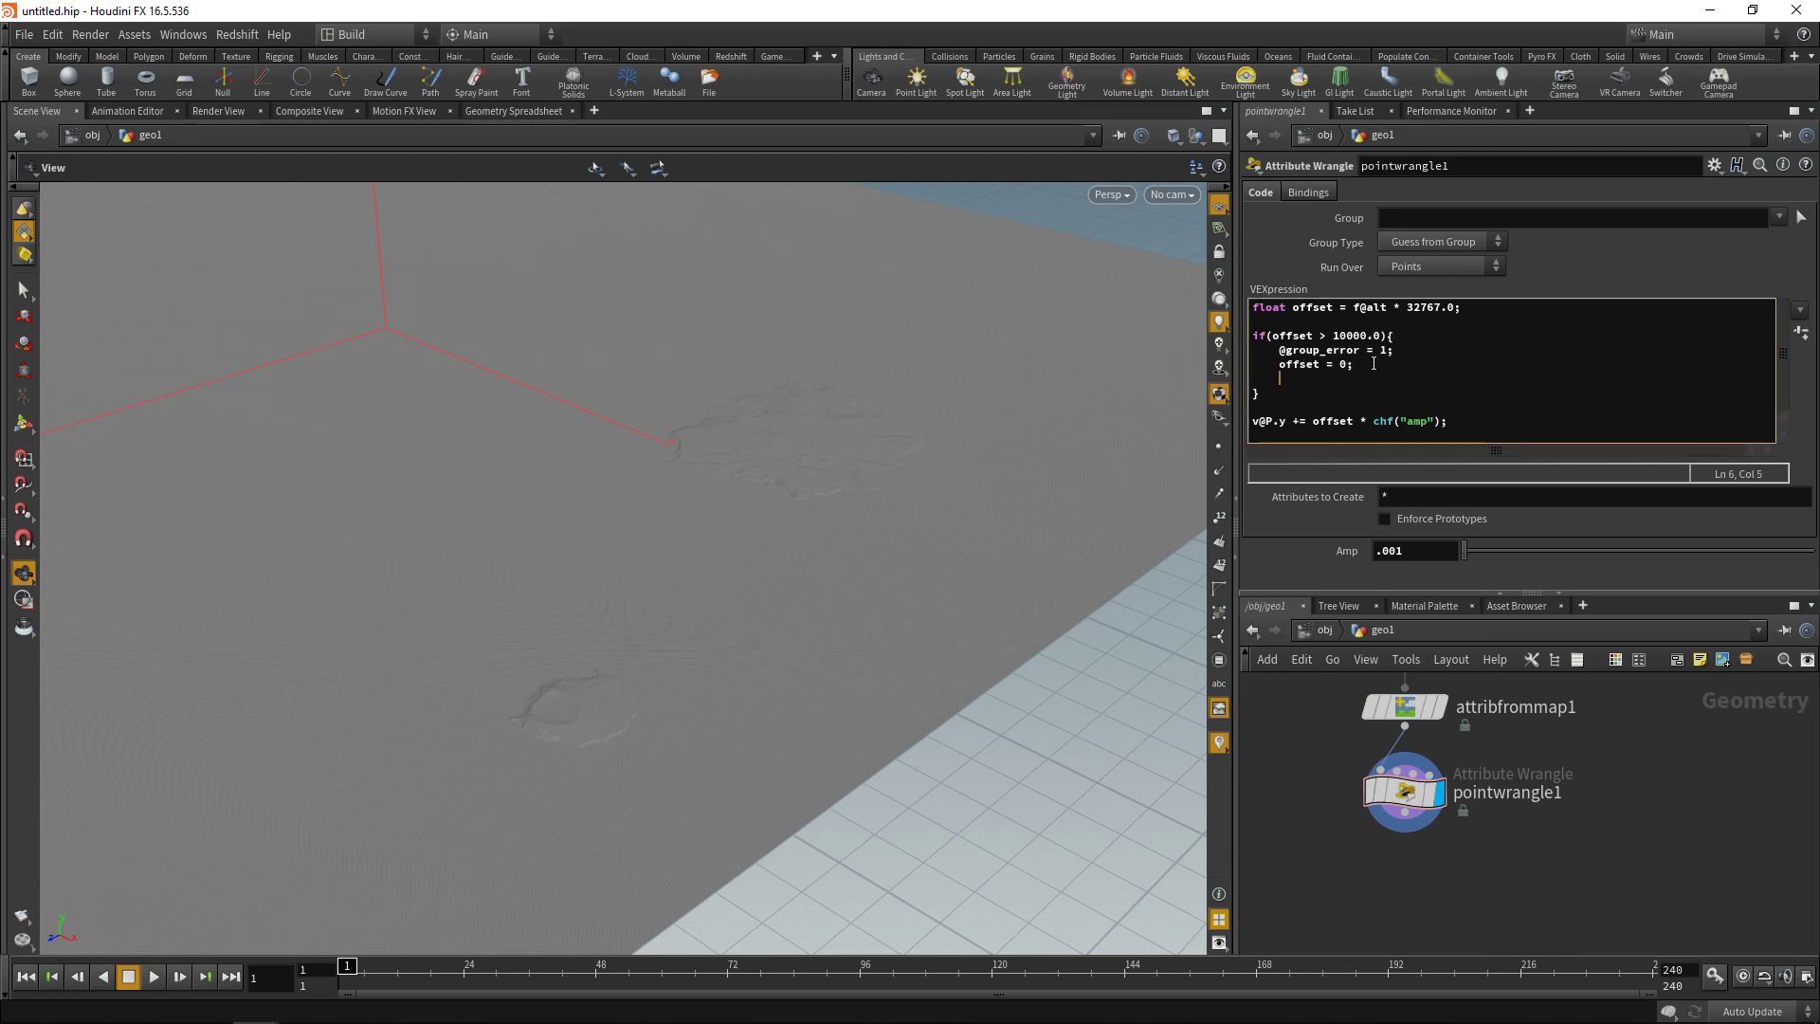
pyautogui.write('v@Cd = {1,0,0};')
pyautogui.moveTo(544, 731); pyautogui.dragTo(627, 709)
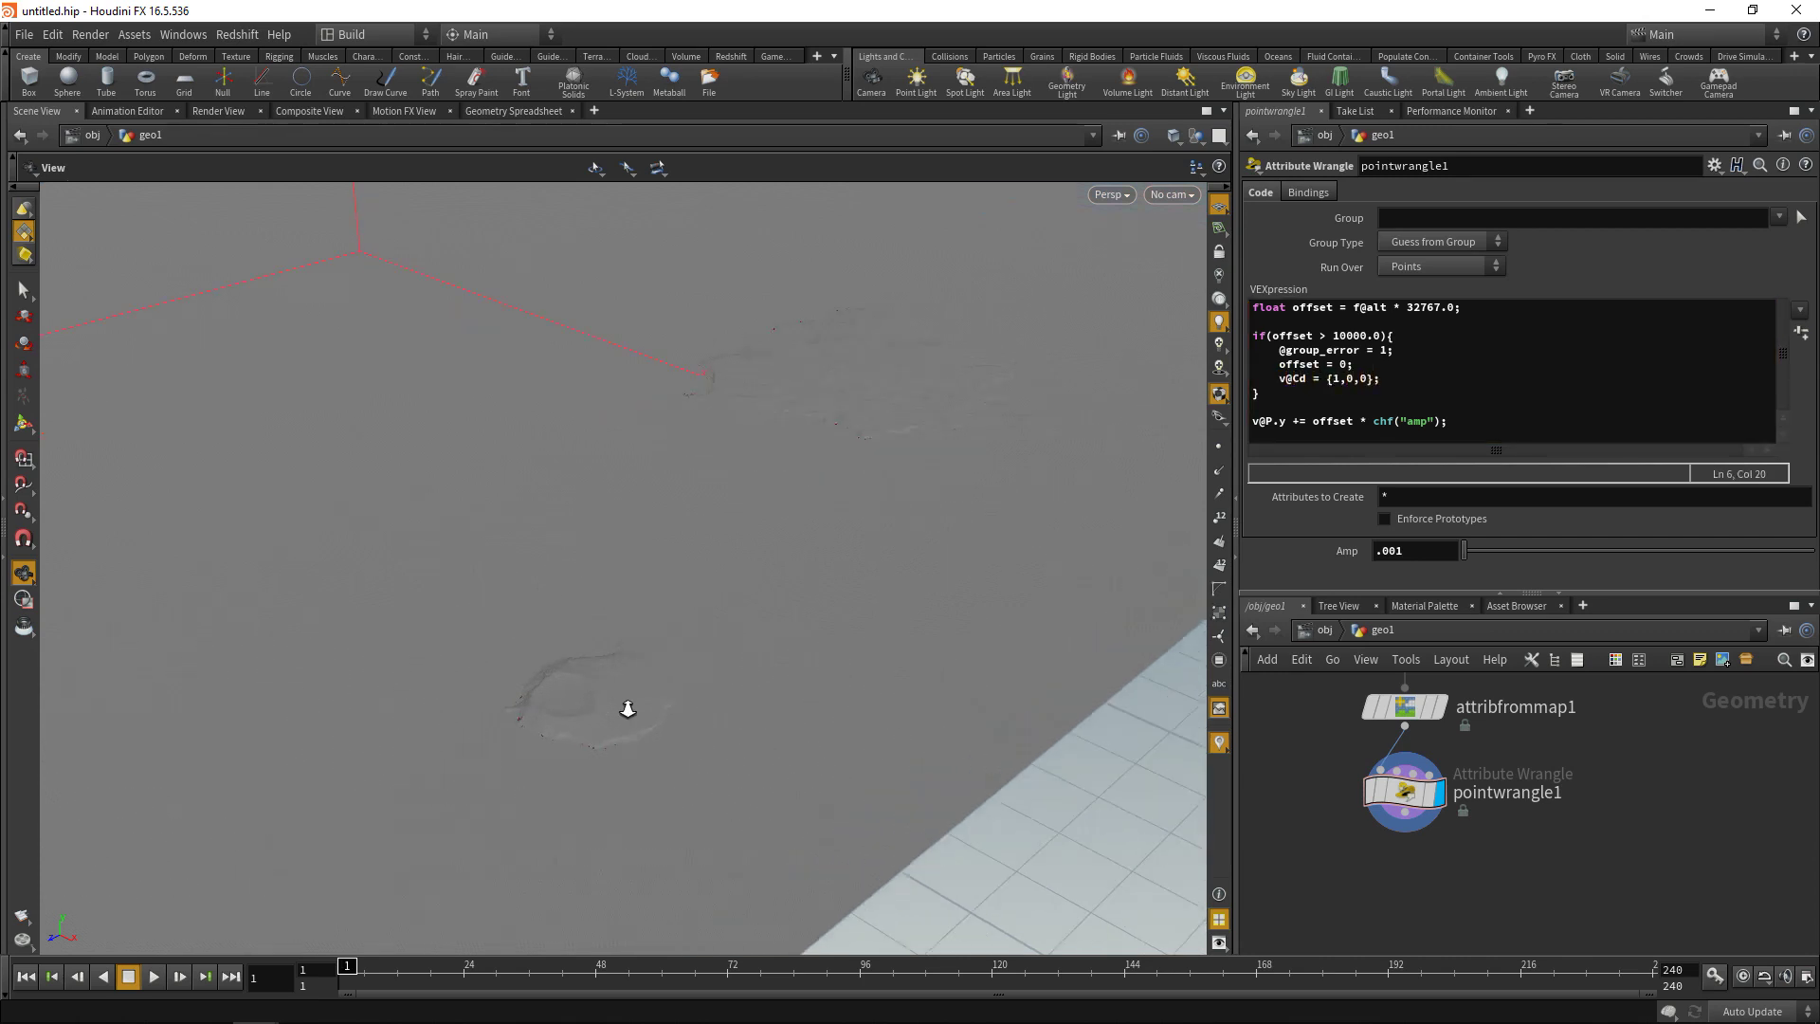
pyautogui.scroll(10, 628, 709)
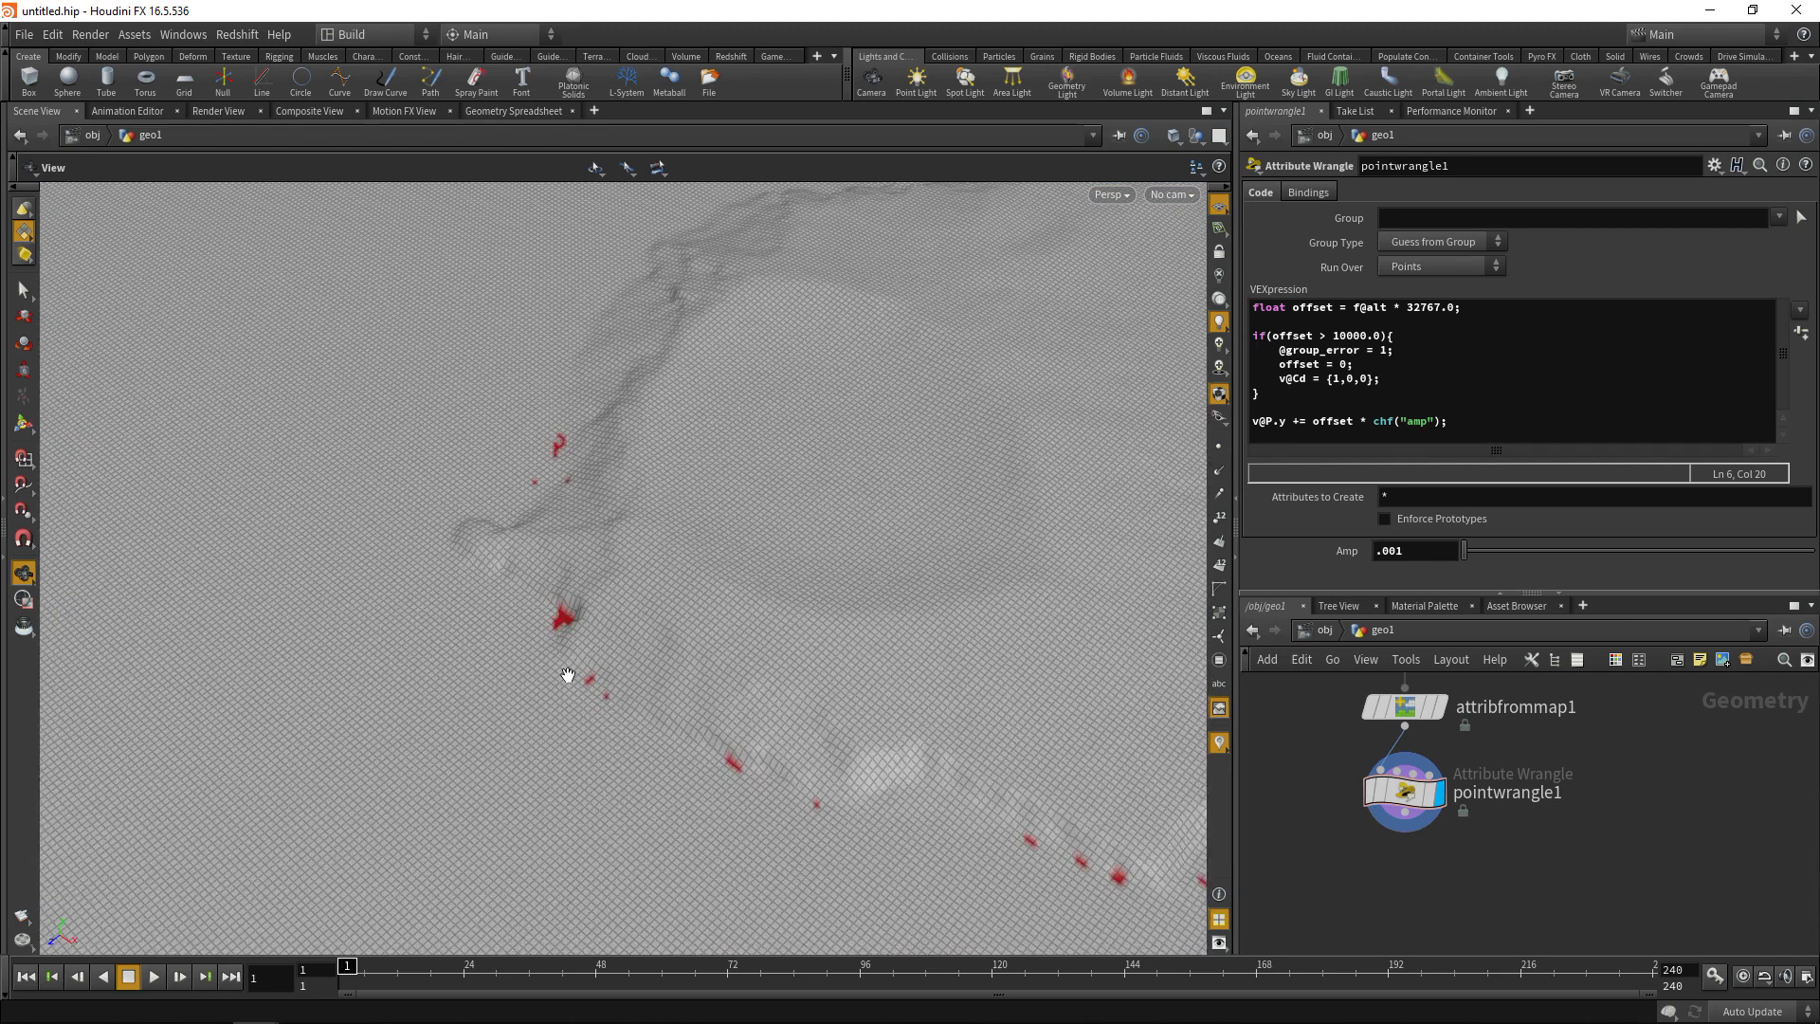
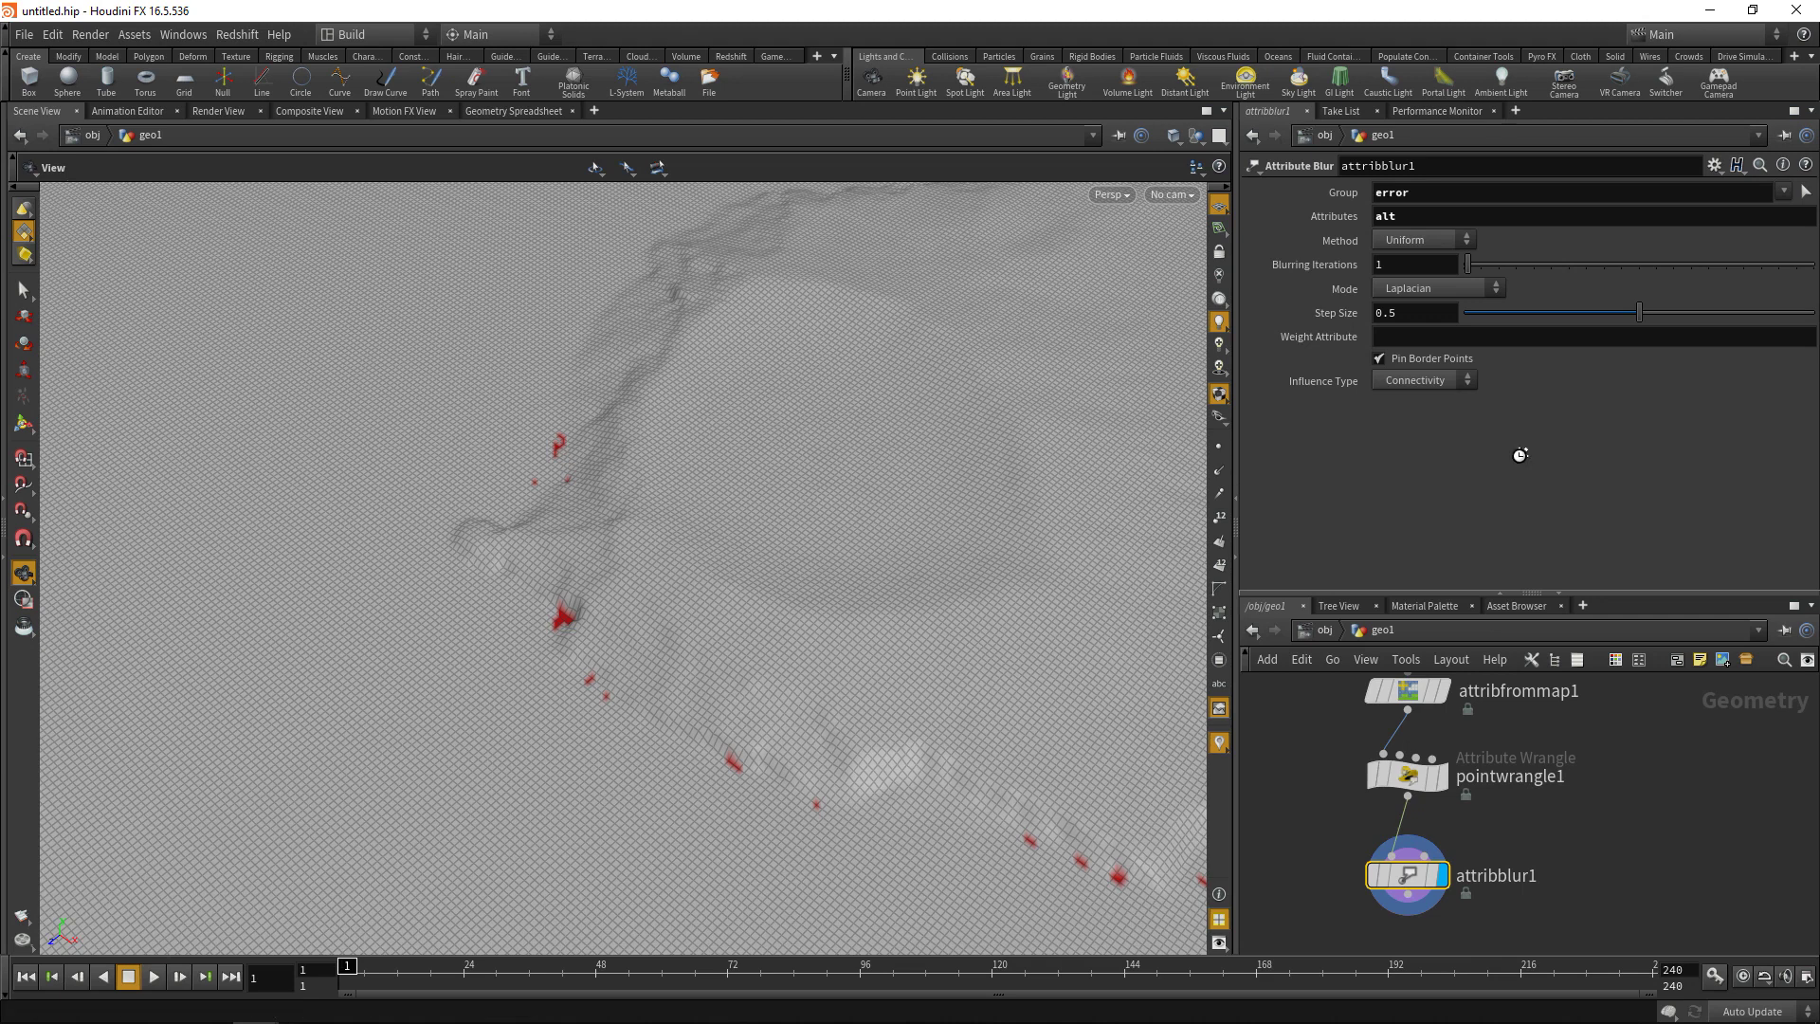
# - Set the attribblur1 Blurring Iterations to 8
pyautogui.click(1409, 262)
pyautogui.write('8')
pyautogui.press('Return')
# - Copy pointwrangle1 and paste the copy below attribblur1
pyautogui.click(1408, 776)
pyautogui.hotkey('ctrl', 'c')
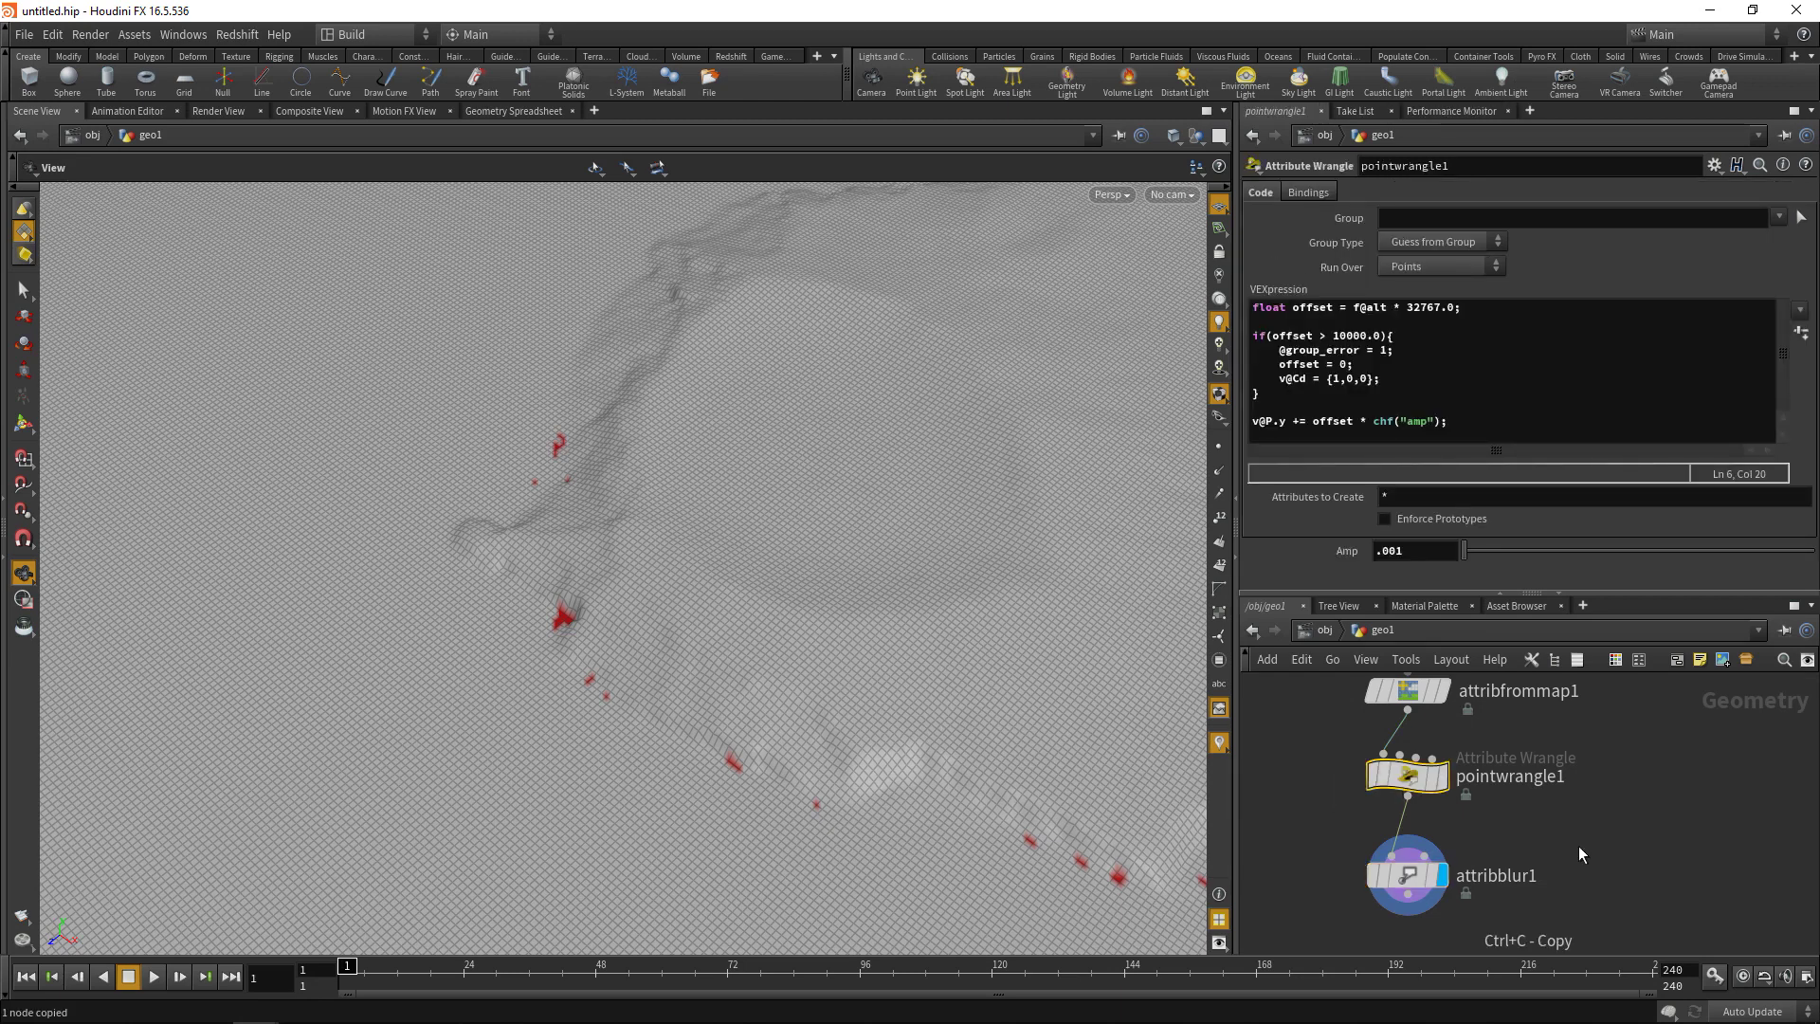
pyautogui.moveTo(1579, 845); pyautogui.dragTo(1579, 772, button='middle')
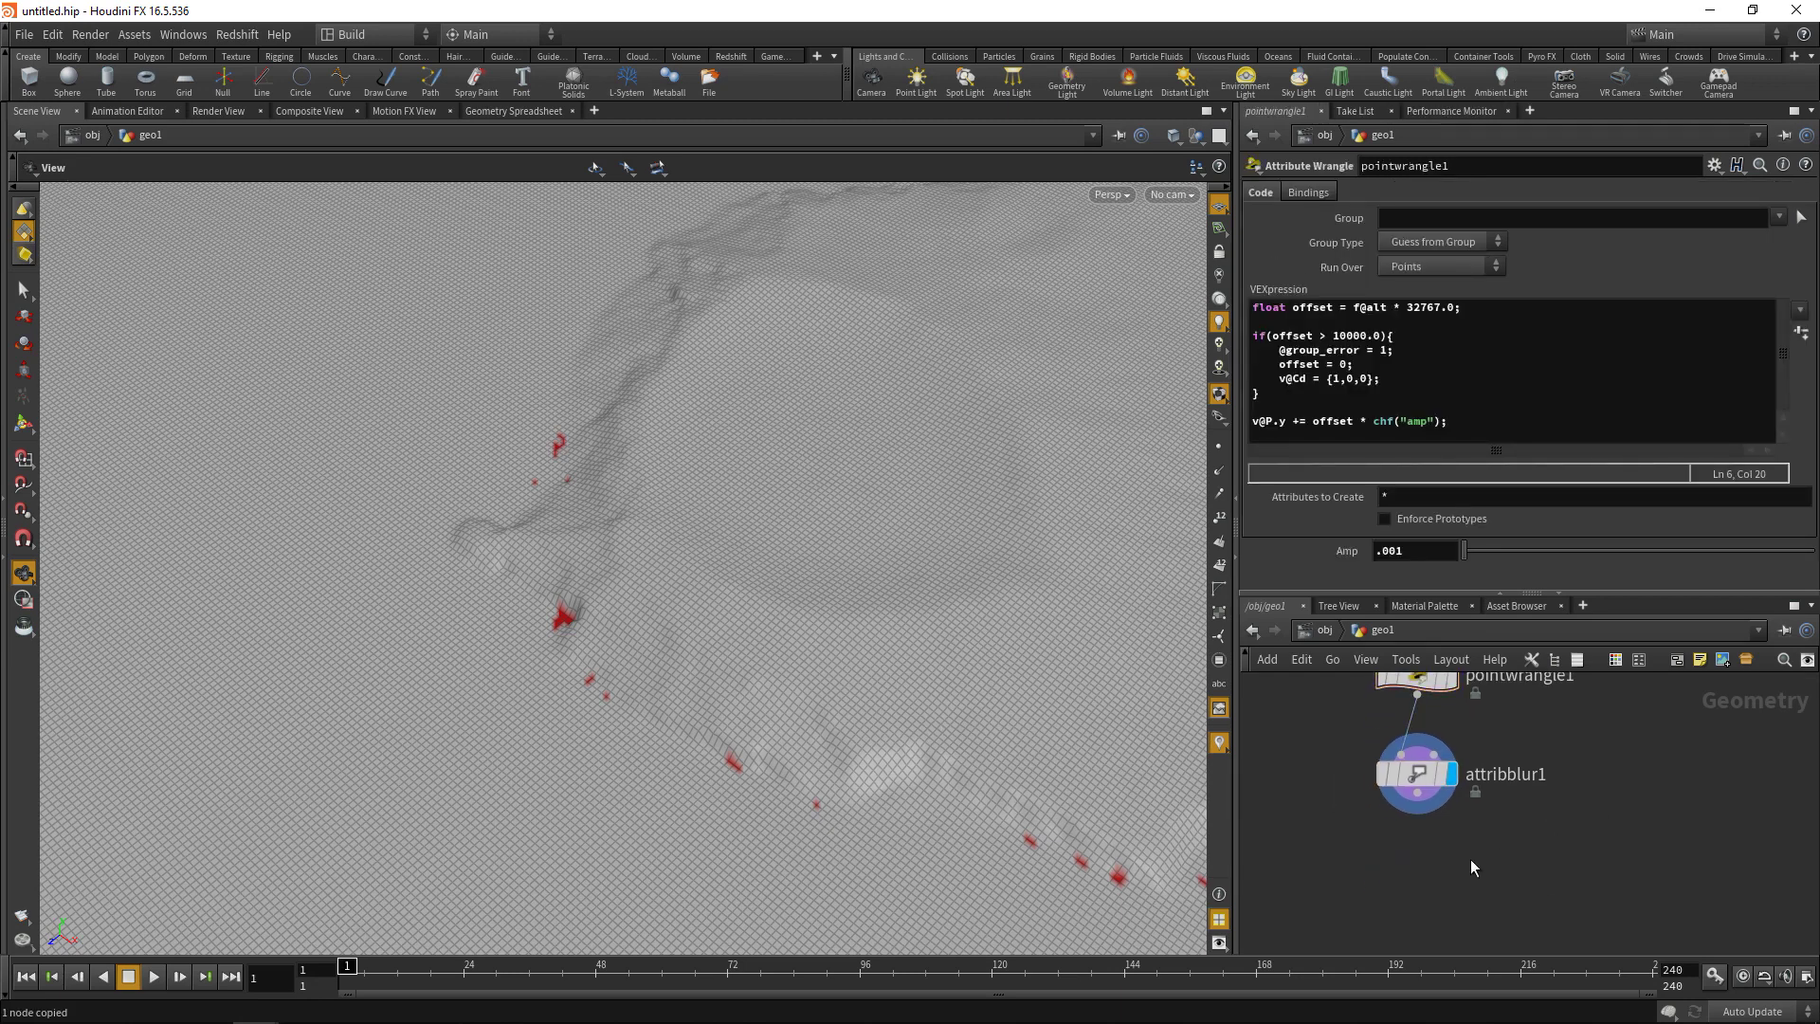
pyautogui.hotkey('ctrl', 'v')
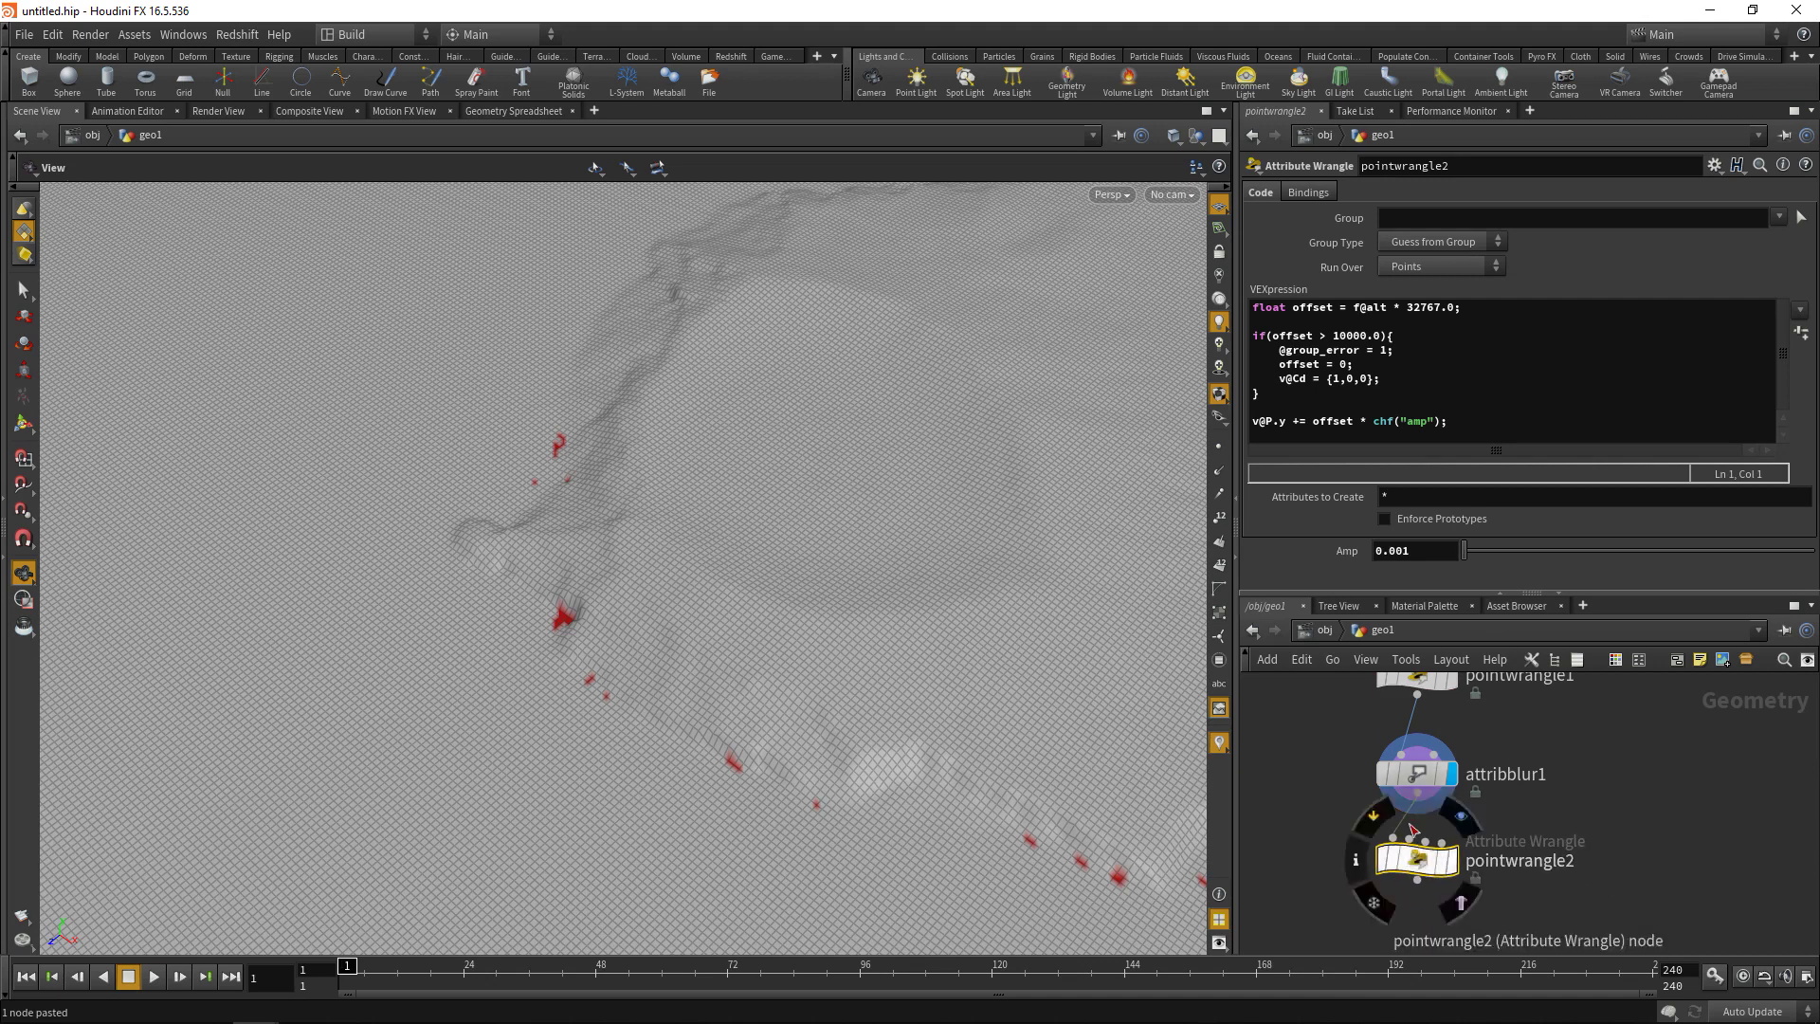
# - Restrict the pasted wrangle to the error group and delete its error-check if-block
pyautogui.click(1778, 217)
pyautogui.click(1790, 238)
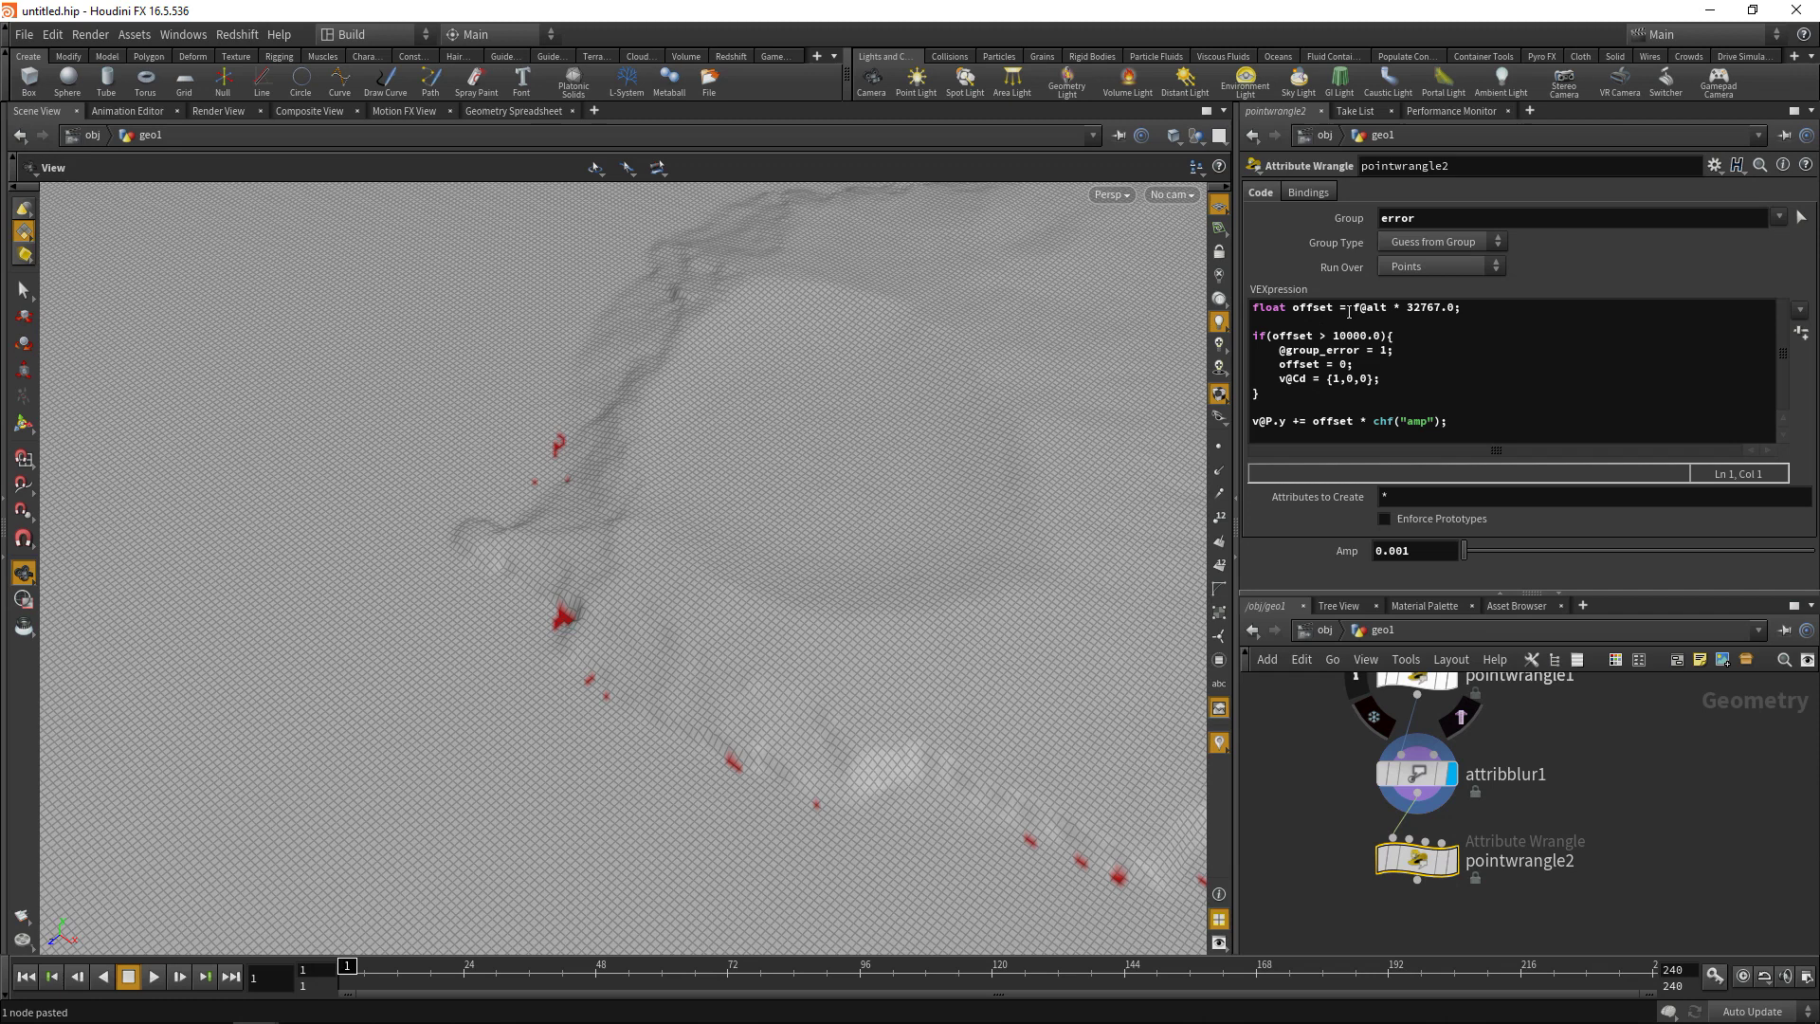
pyautogui.moveTo(1261, 394); pyautogui.dragTo(1253, 336)
pyautogui.press('Delete')
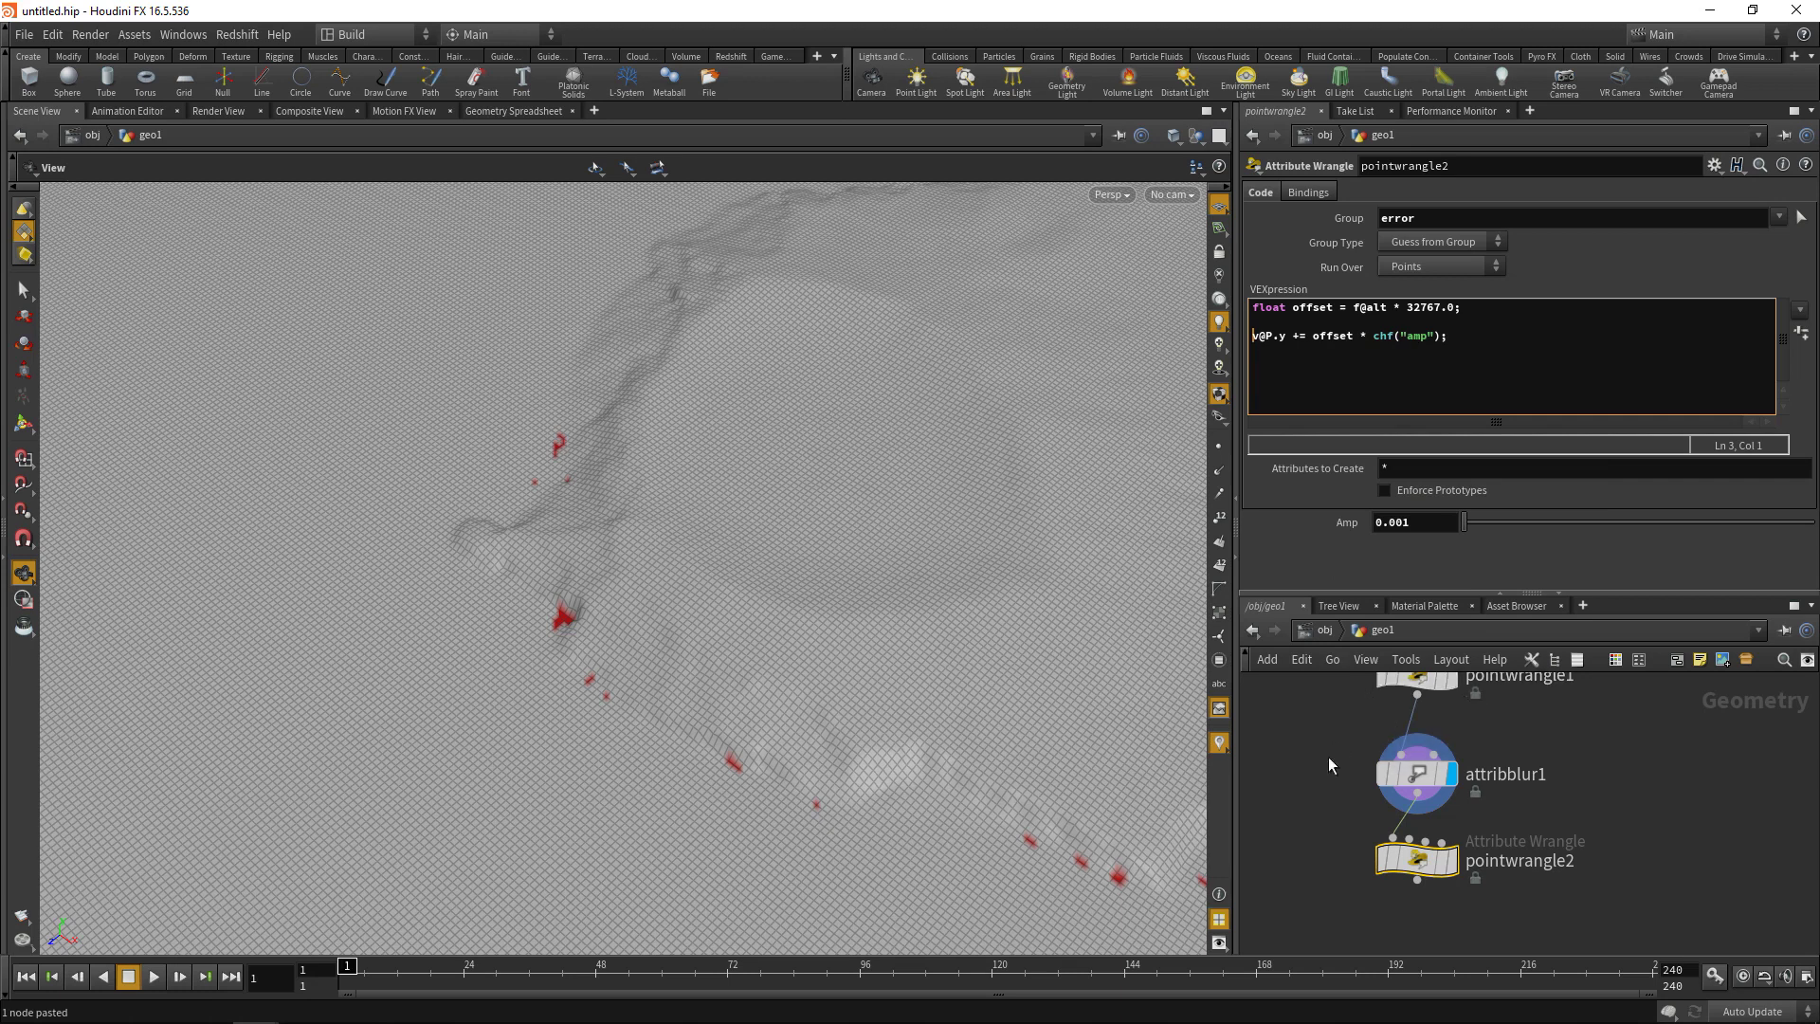
# - Display pointwrangle2 and add f@alt = 0; inside pointwrangle1's error block
pyautogui.click(1453, 862)
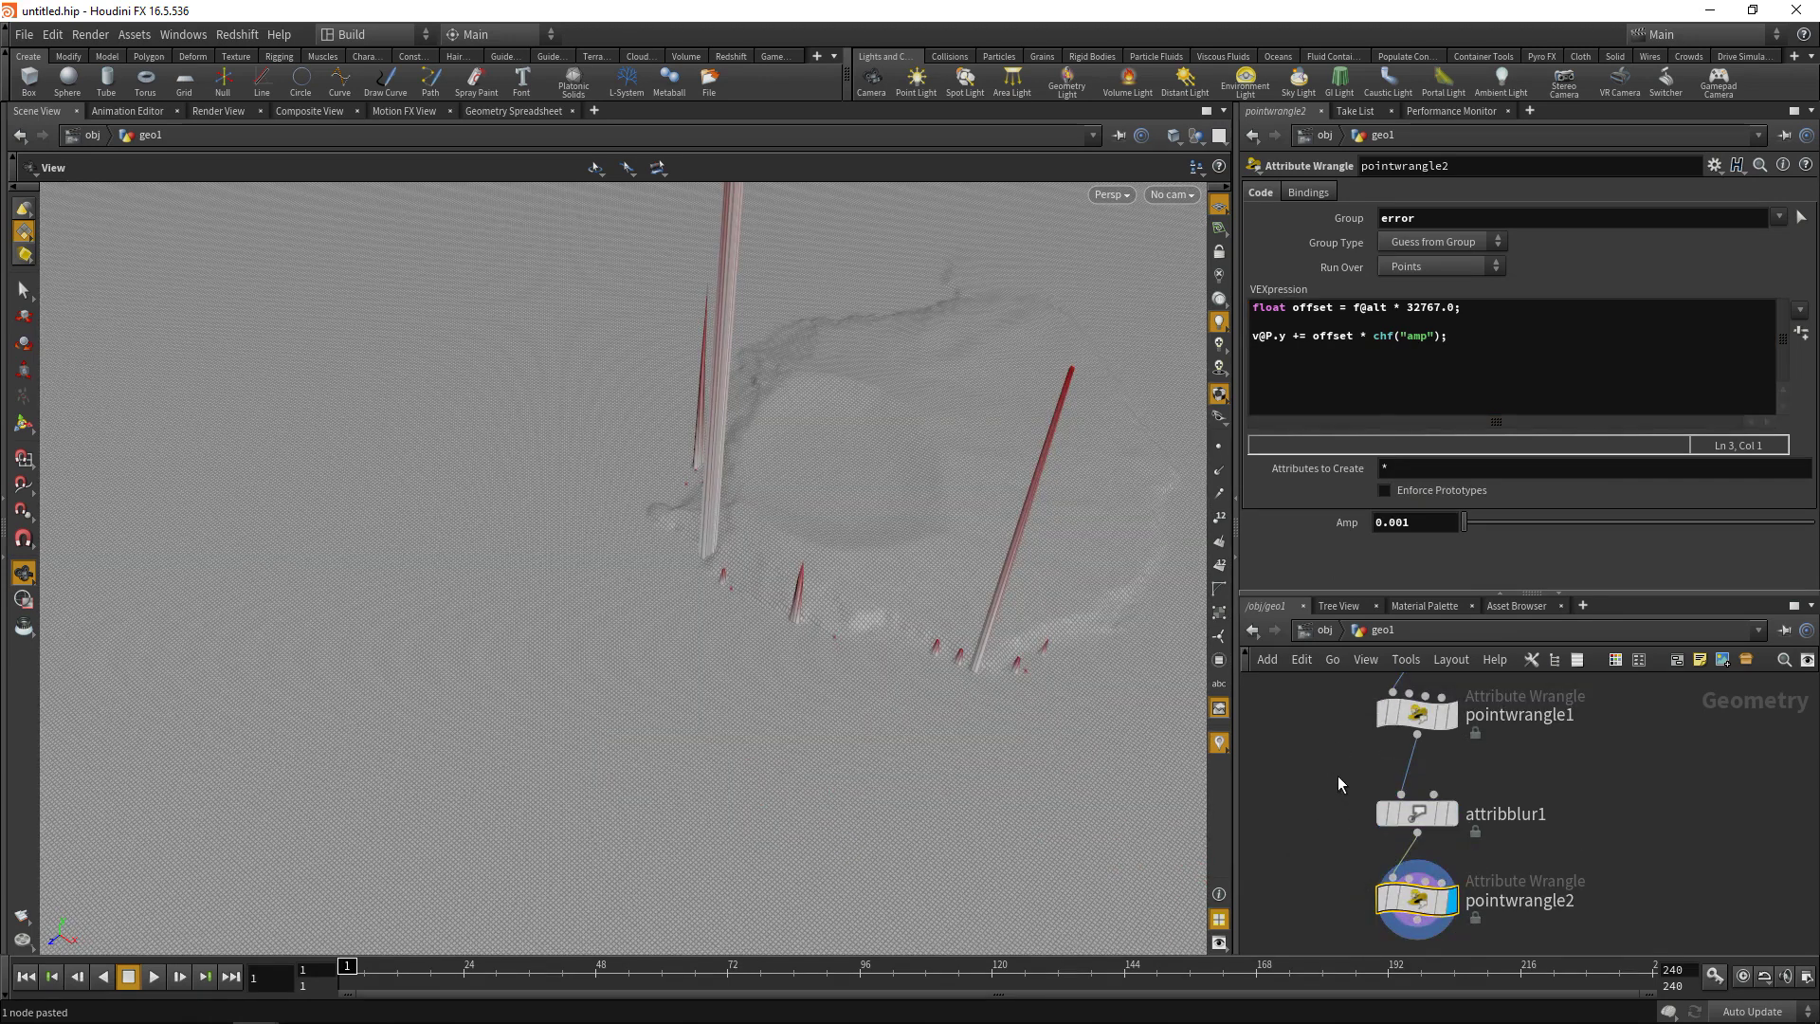
pyautogui.click(1413, 813)
pyautogui.click(1417, 713)
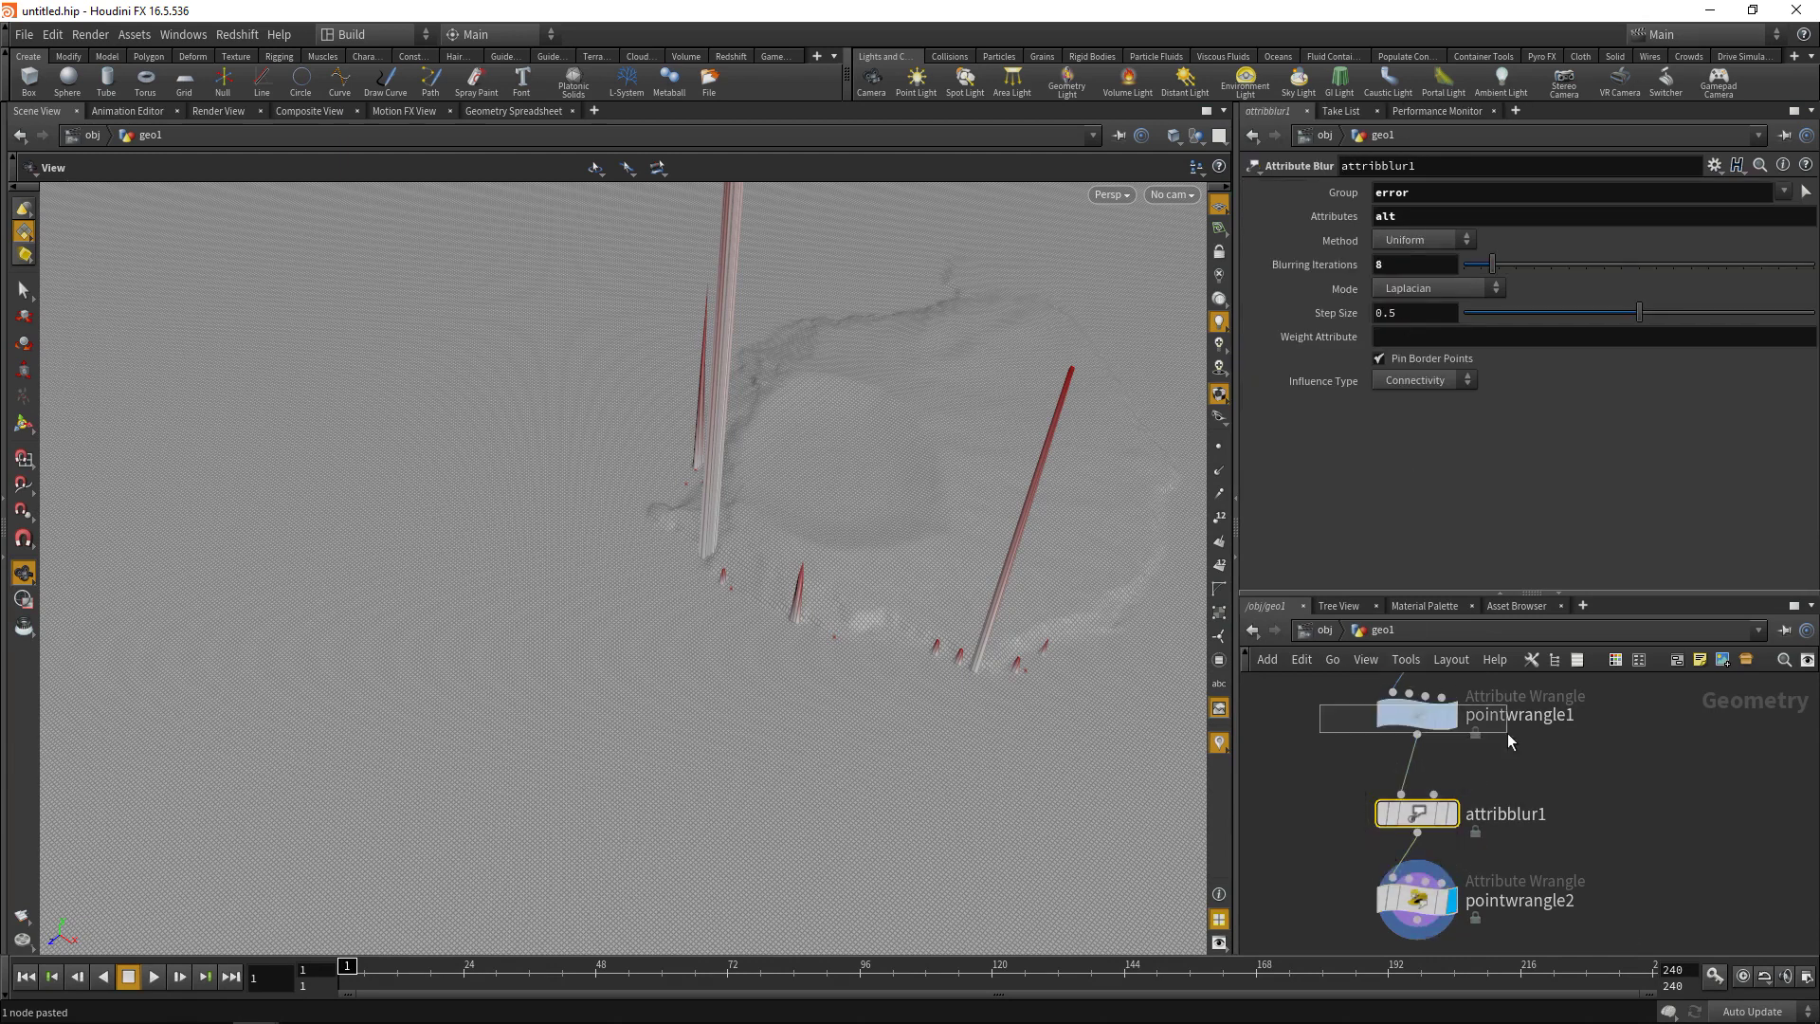
pyautogui.click(1366, 366)
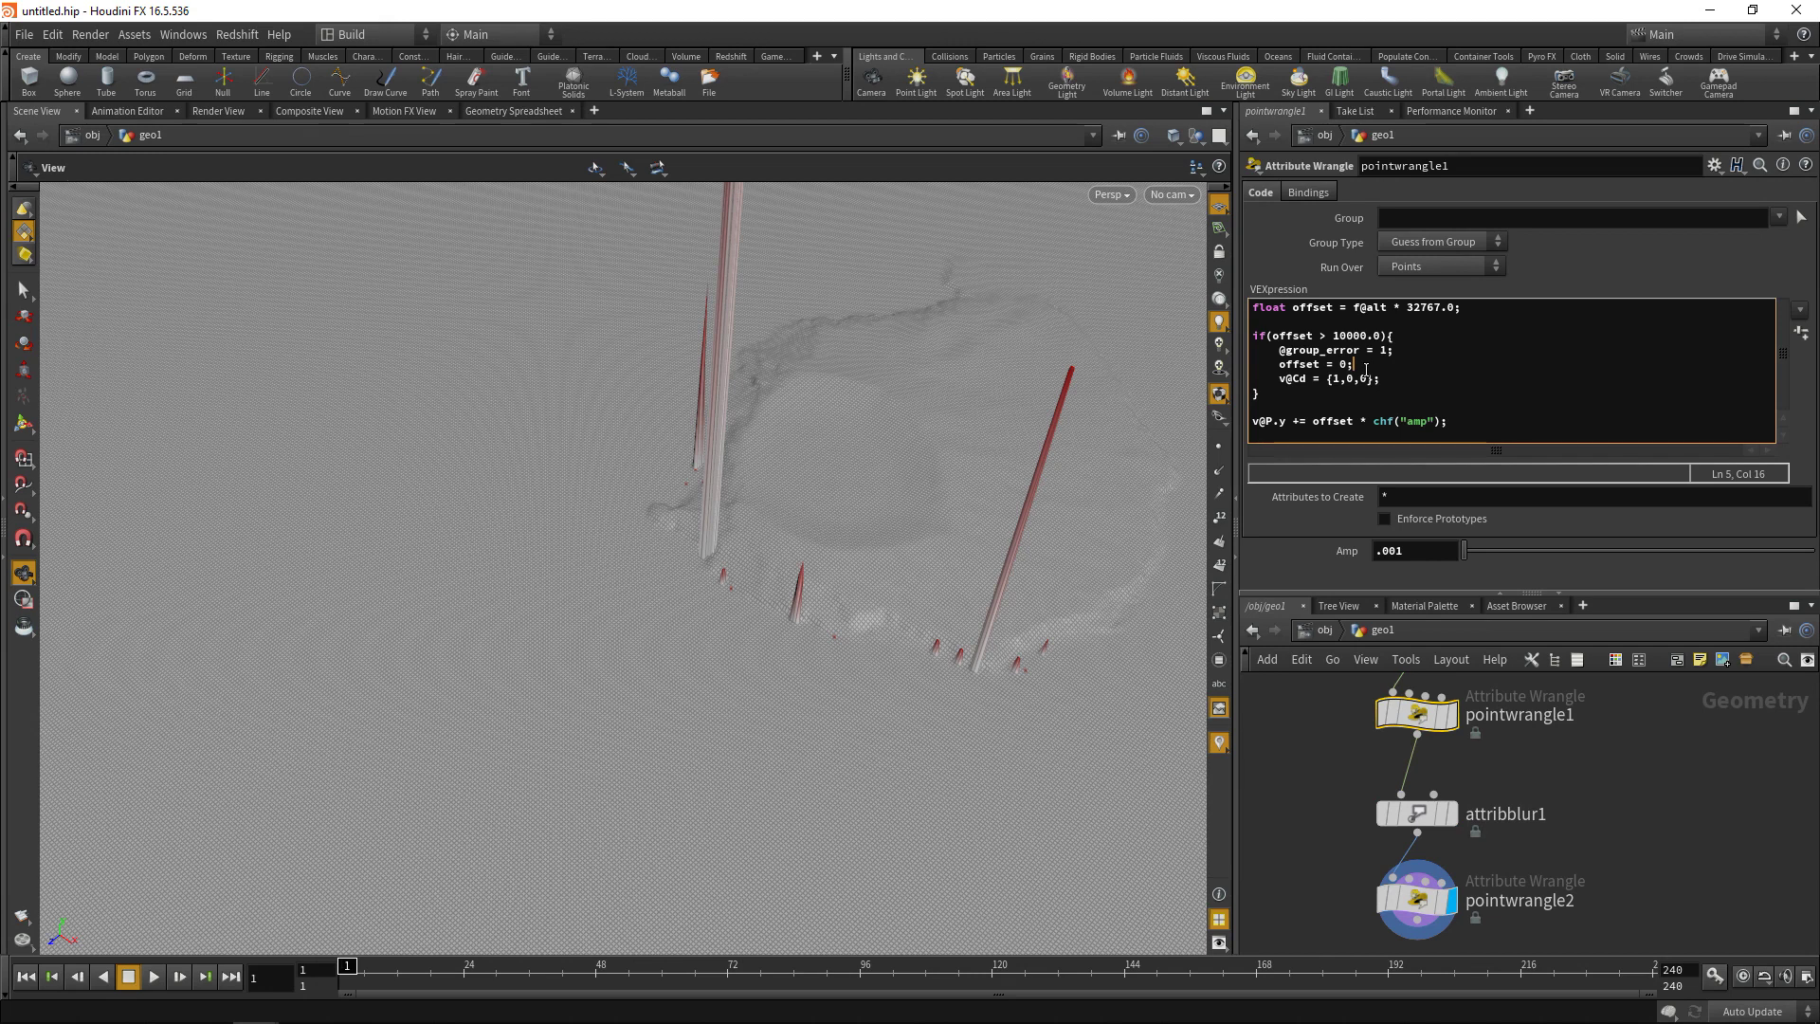
pyautogui.press('Return')
pyautogui.write('f@al')
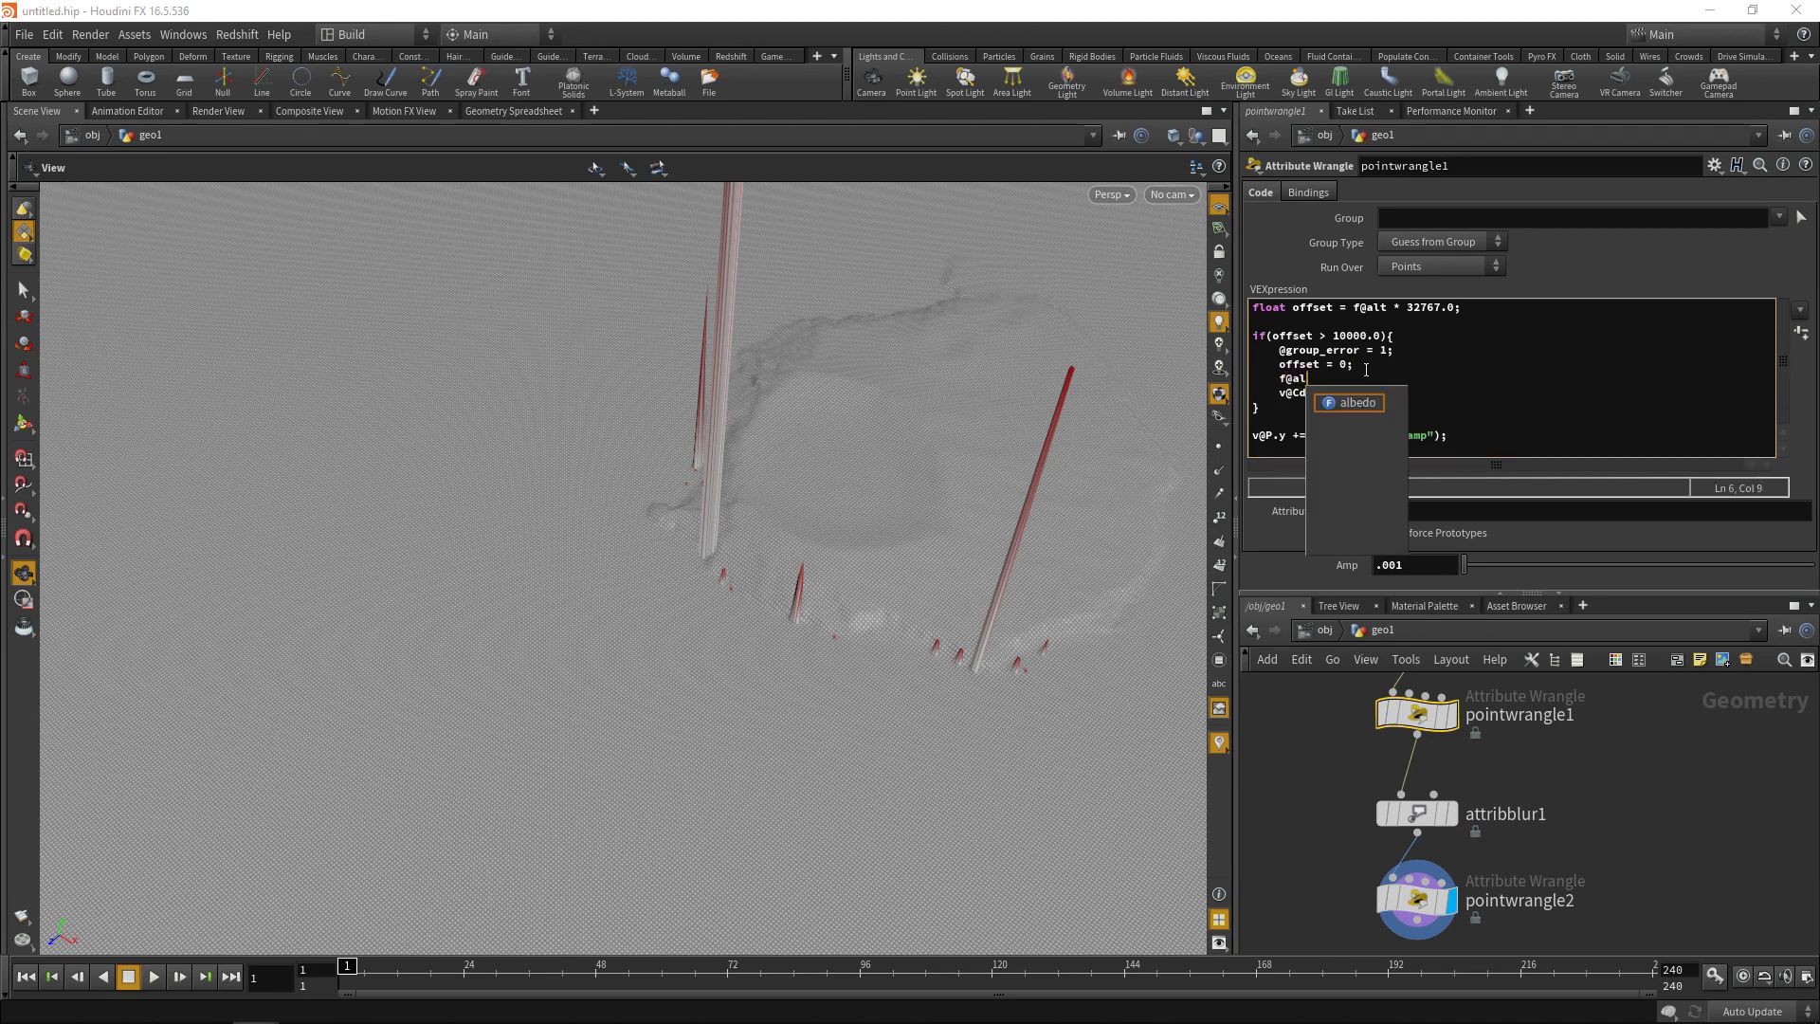
pyautogui.write('t = 0;')
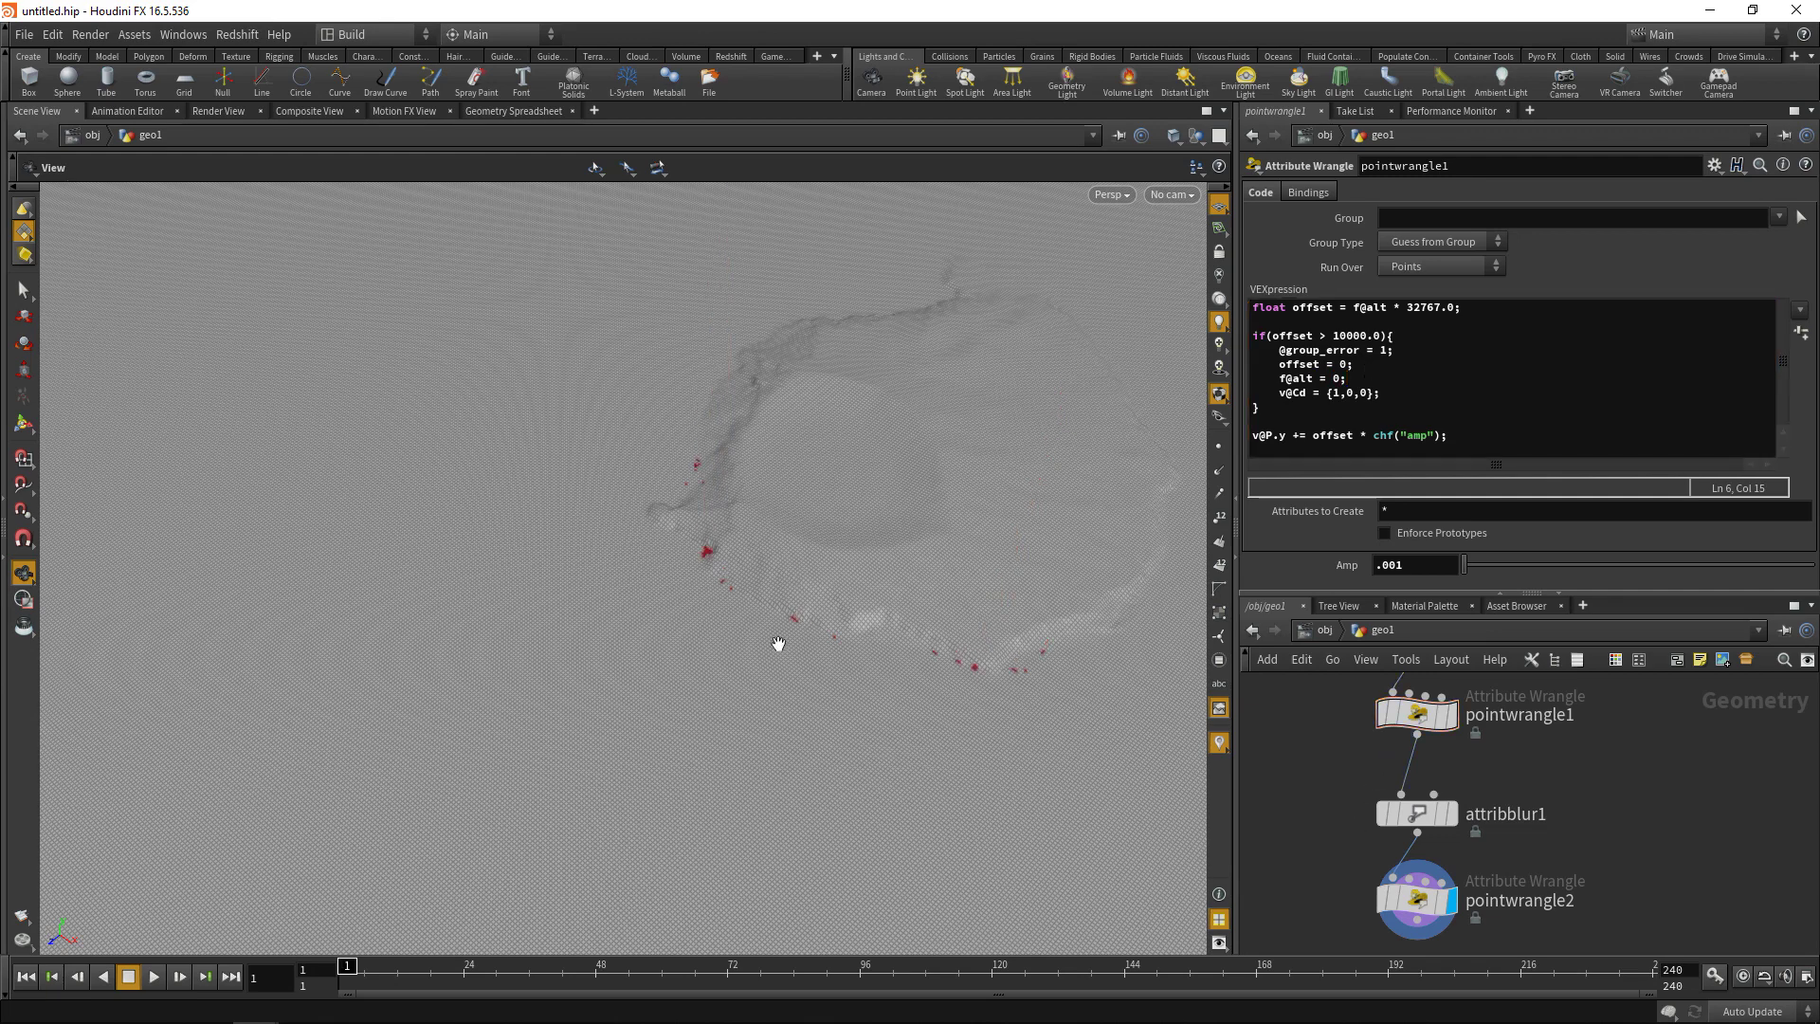
pyautogui.moveTo(693, 565); pyautogui.dragTo(739, 541)
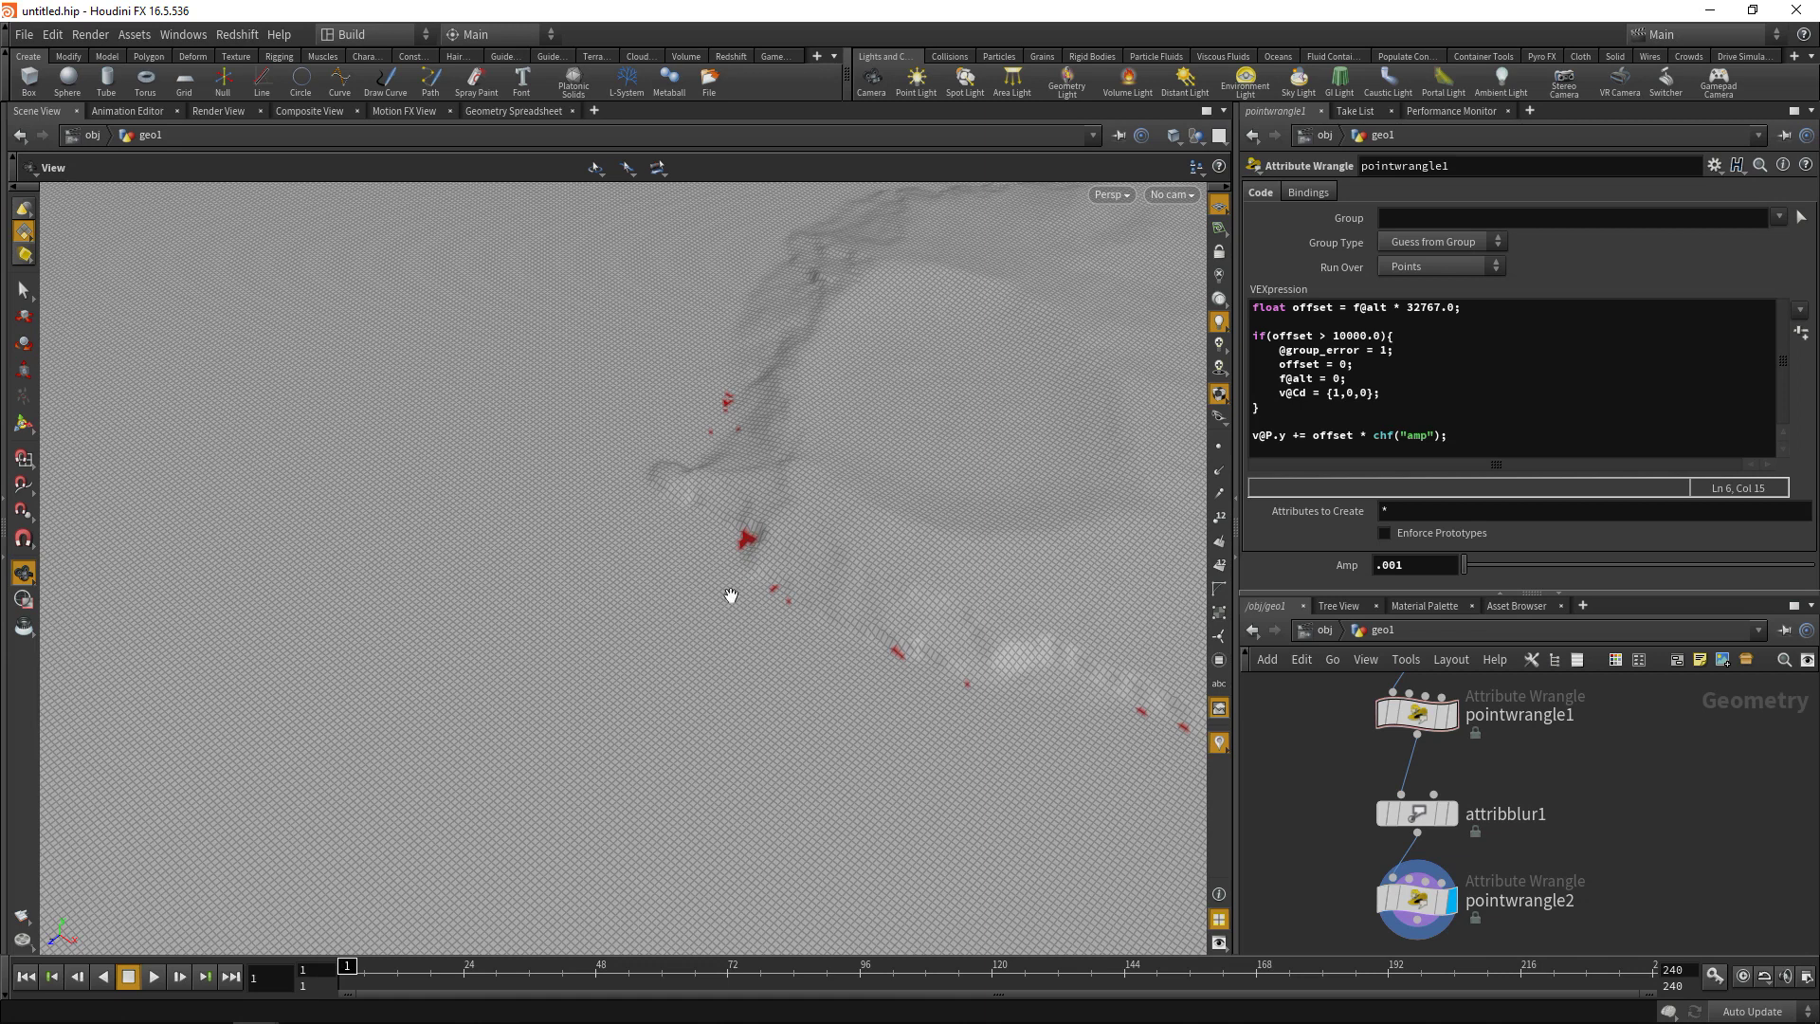
# - Delete the red v@Cd colouring line from pointwrangle1's code
pyautogui.click(1418, 712)
pyautogui.tripleClick(1361, 394)
pyautogui.press('BackSpace')
pyautogui.press('BackSpace')
pyautogui.moveTo(1328, 782); pyautogui.dragTo(1492, 851)
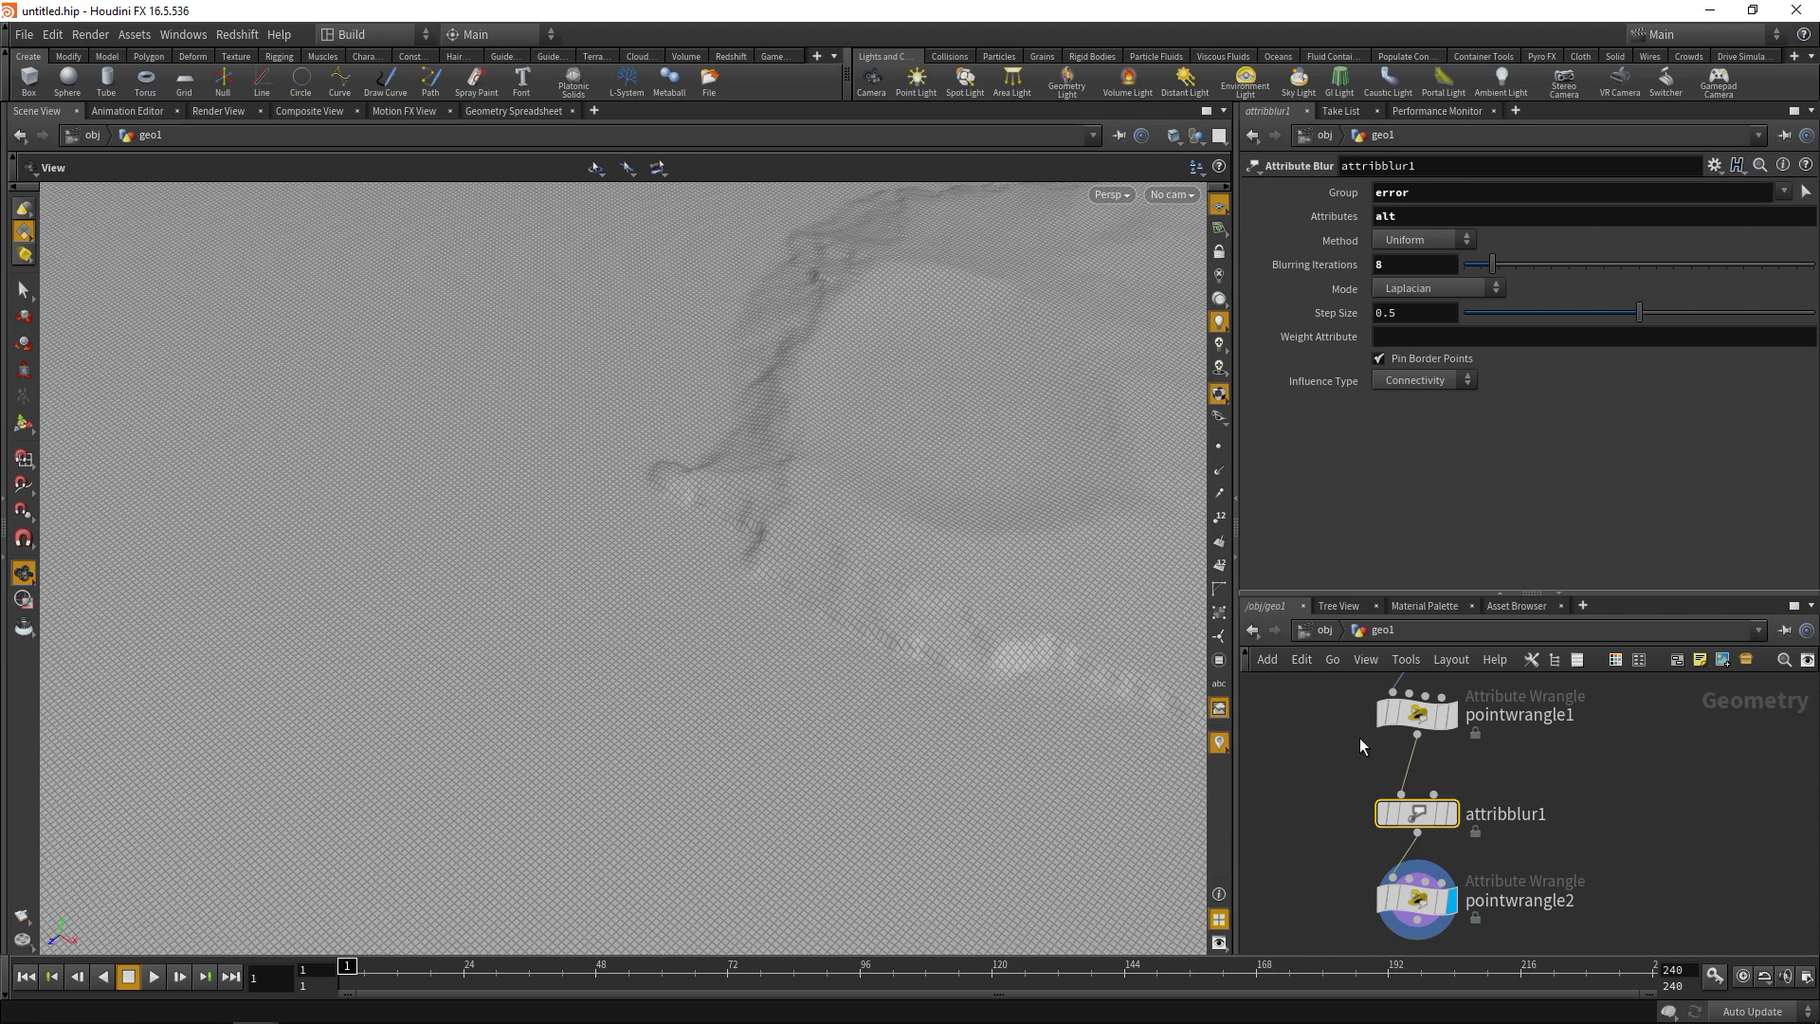
# - Review pointwrangle2's code and the attribblur1 parameters
pyautogui.press('Down')
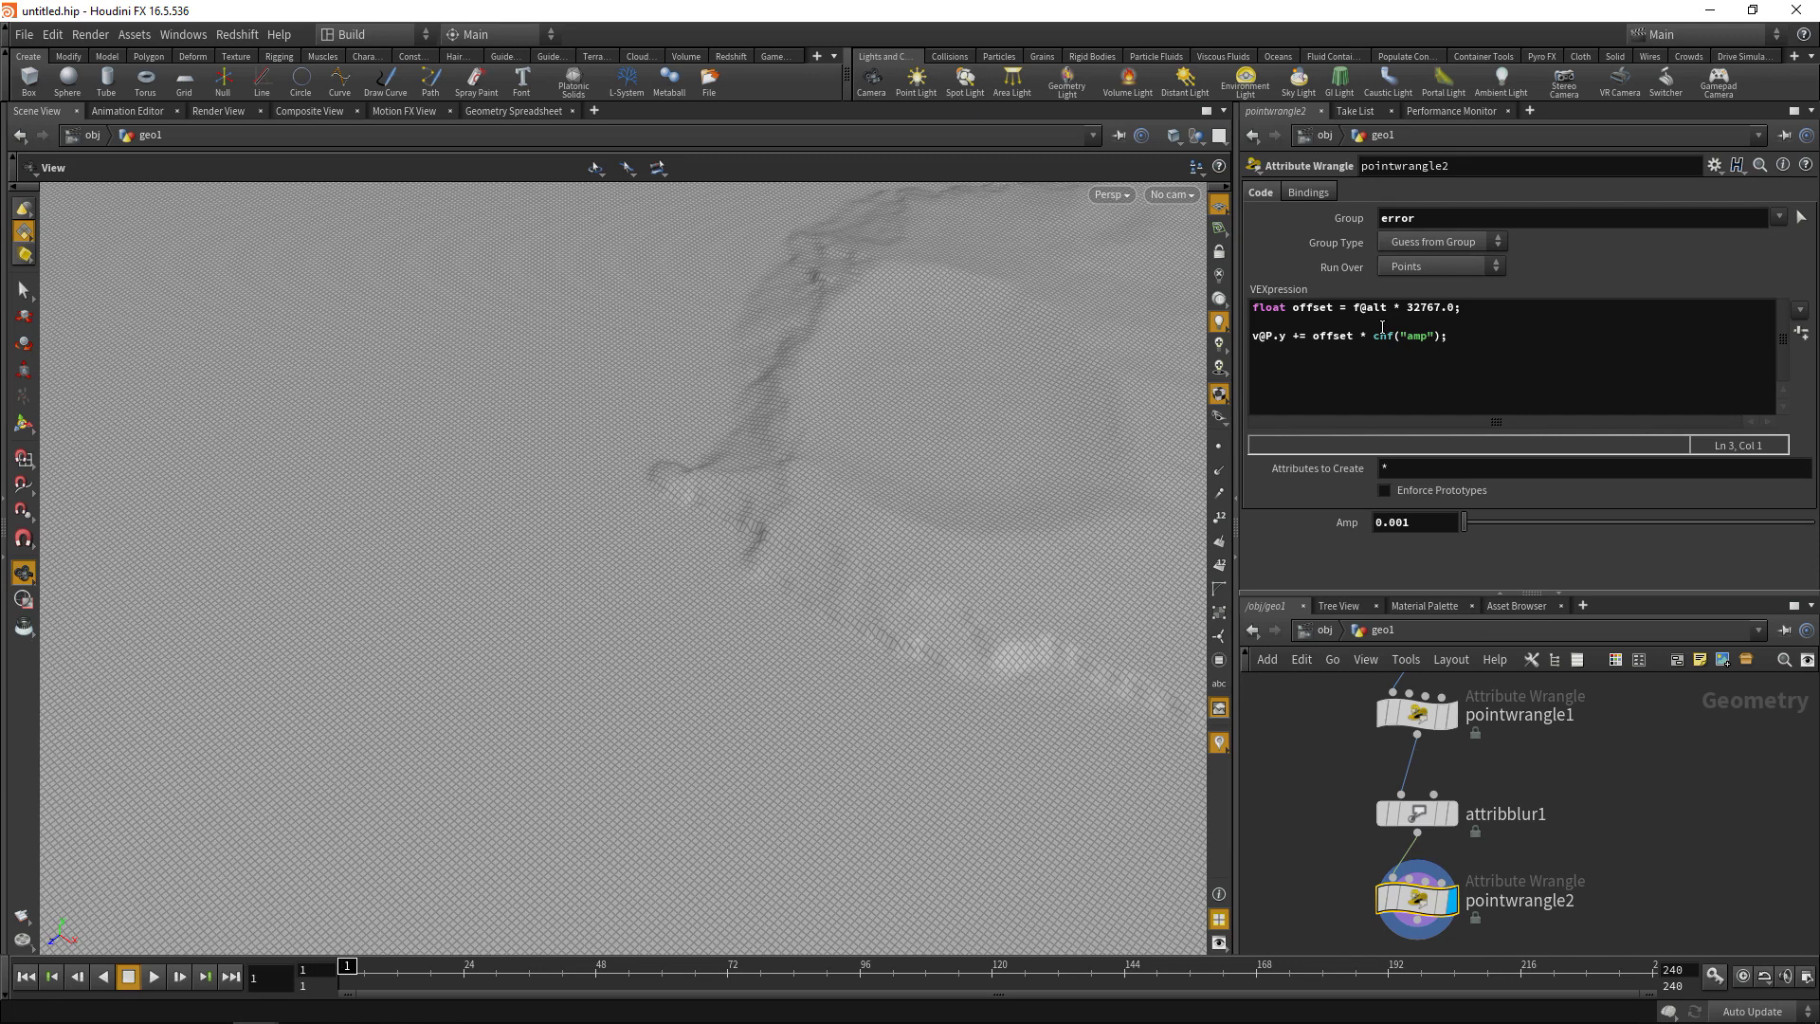
pyautogui.press('Up')
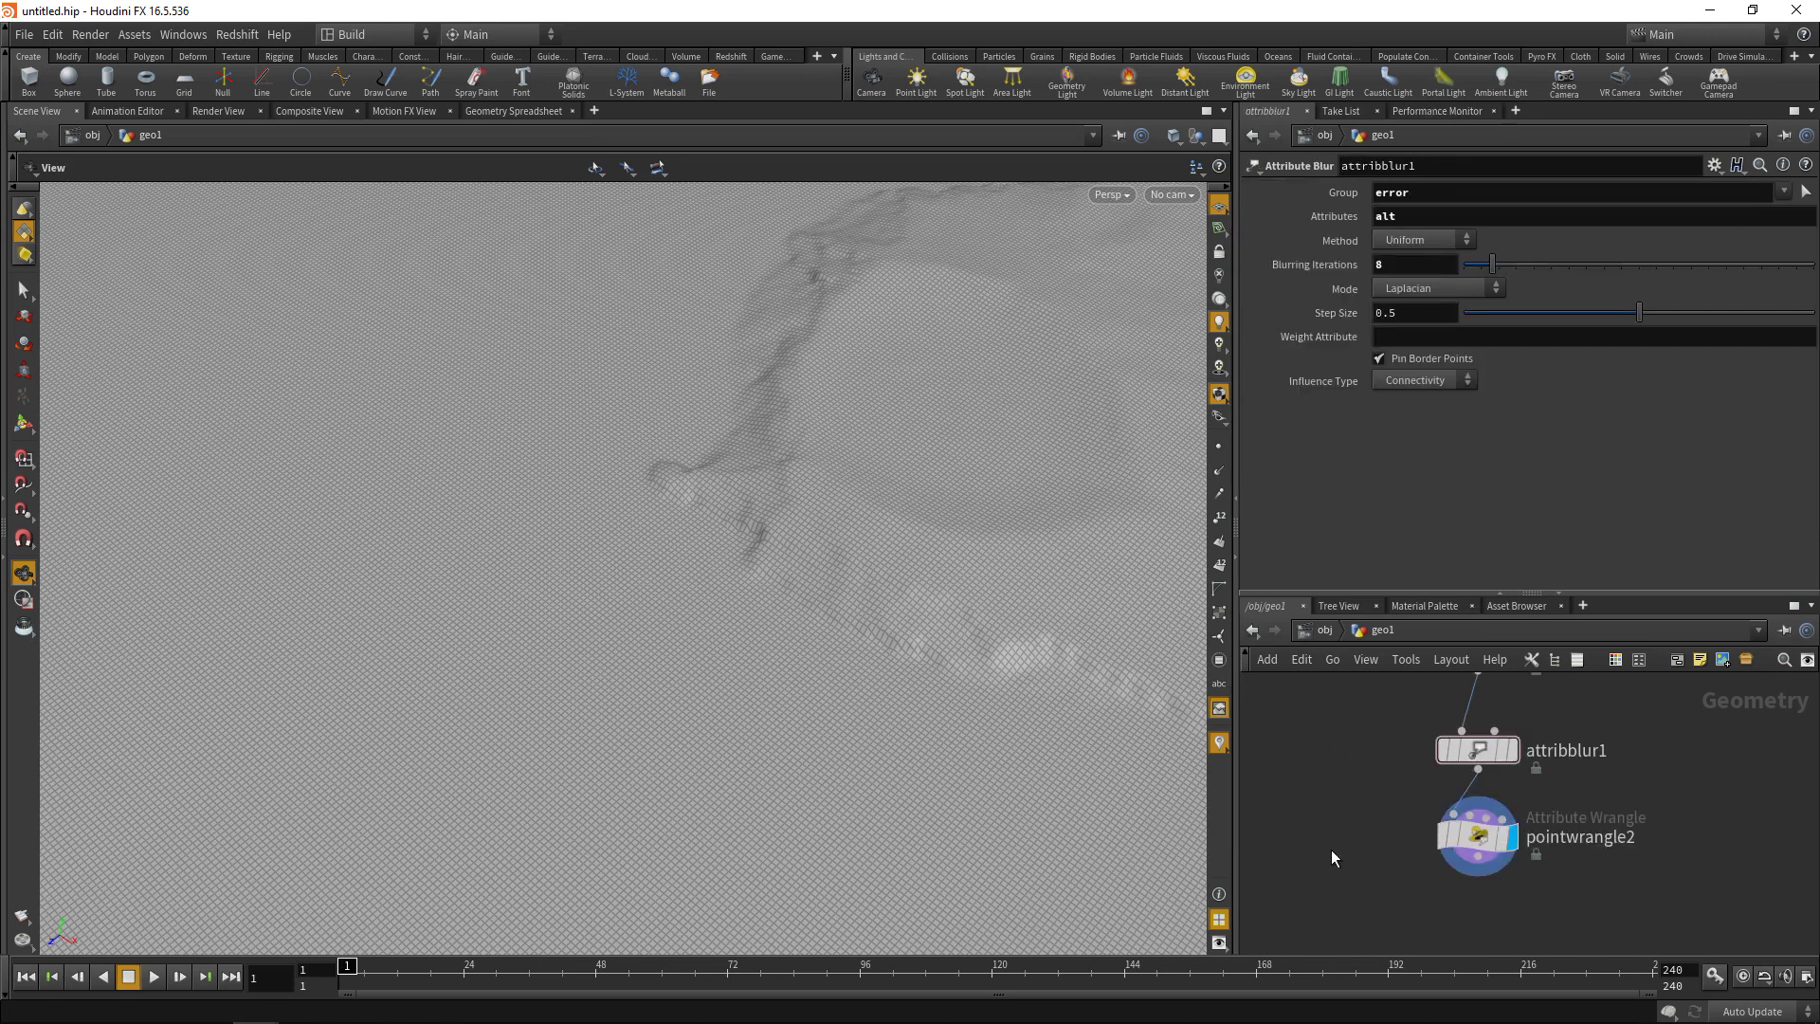
pyautogui.scroll(-4, 682, 540)
pyautogui.scroll(-6, 621, 492)
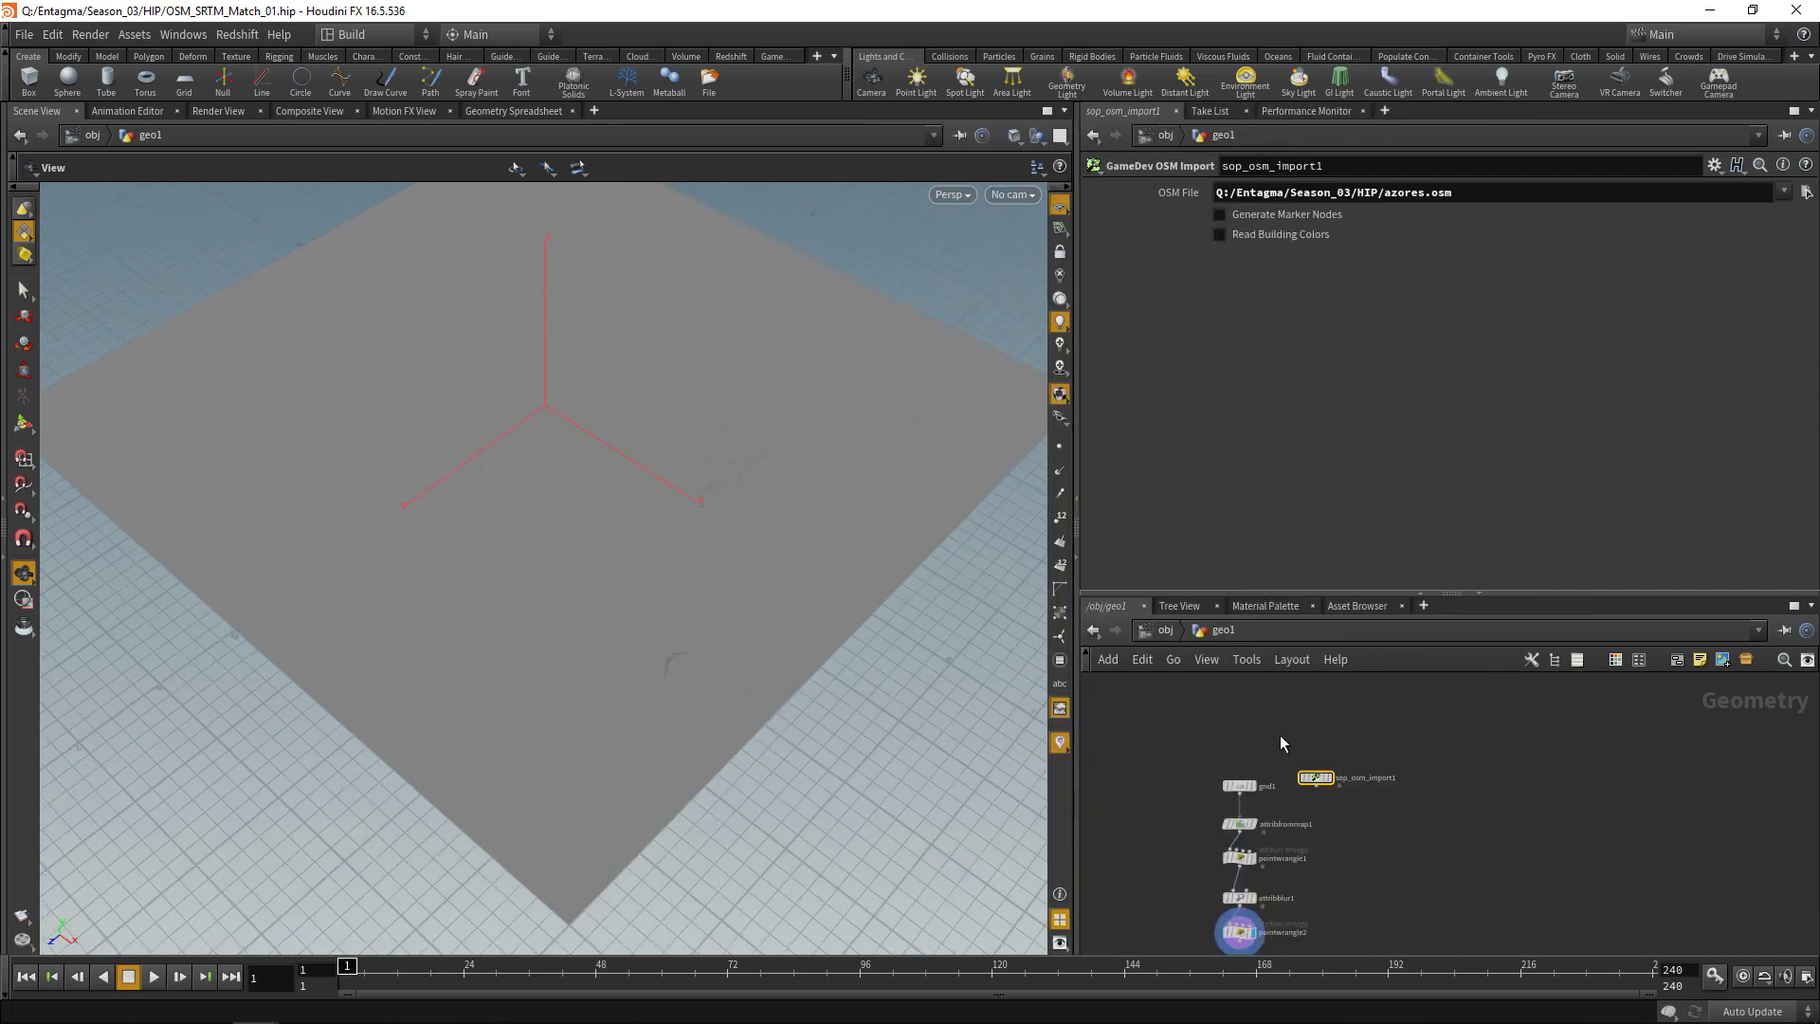
# - Reduce grid1's Columns to 360
pyautogui.moveTo(1261, 795); pyautogui.dragTo(1213, 569)
pyautogui.click(1280, 339)
pyautogui.press('BackSpace')
pyautogui.press('Return')
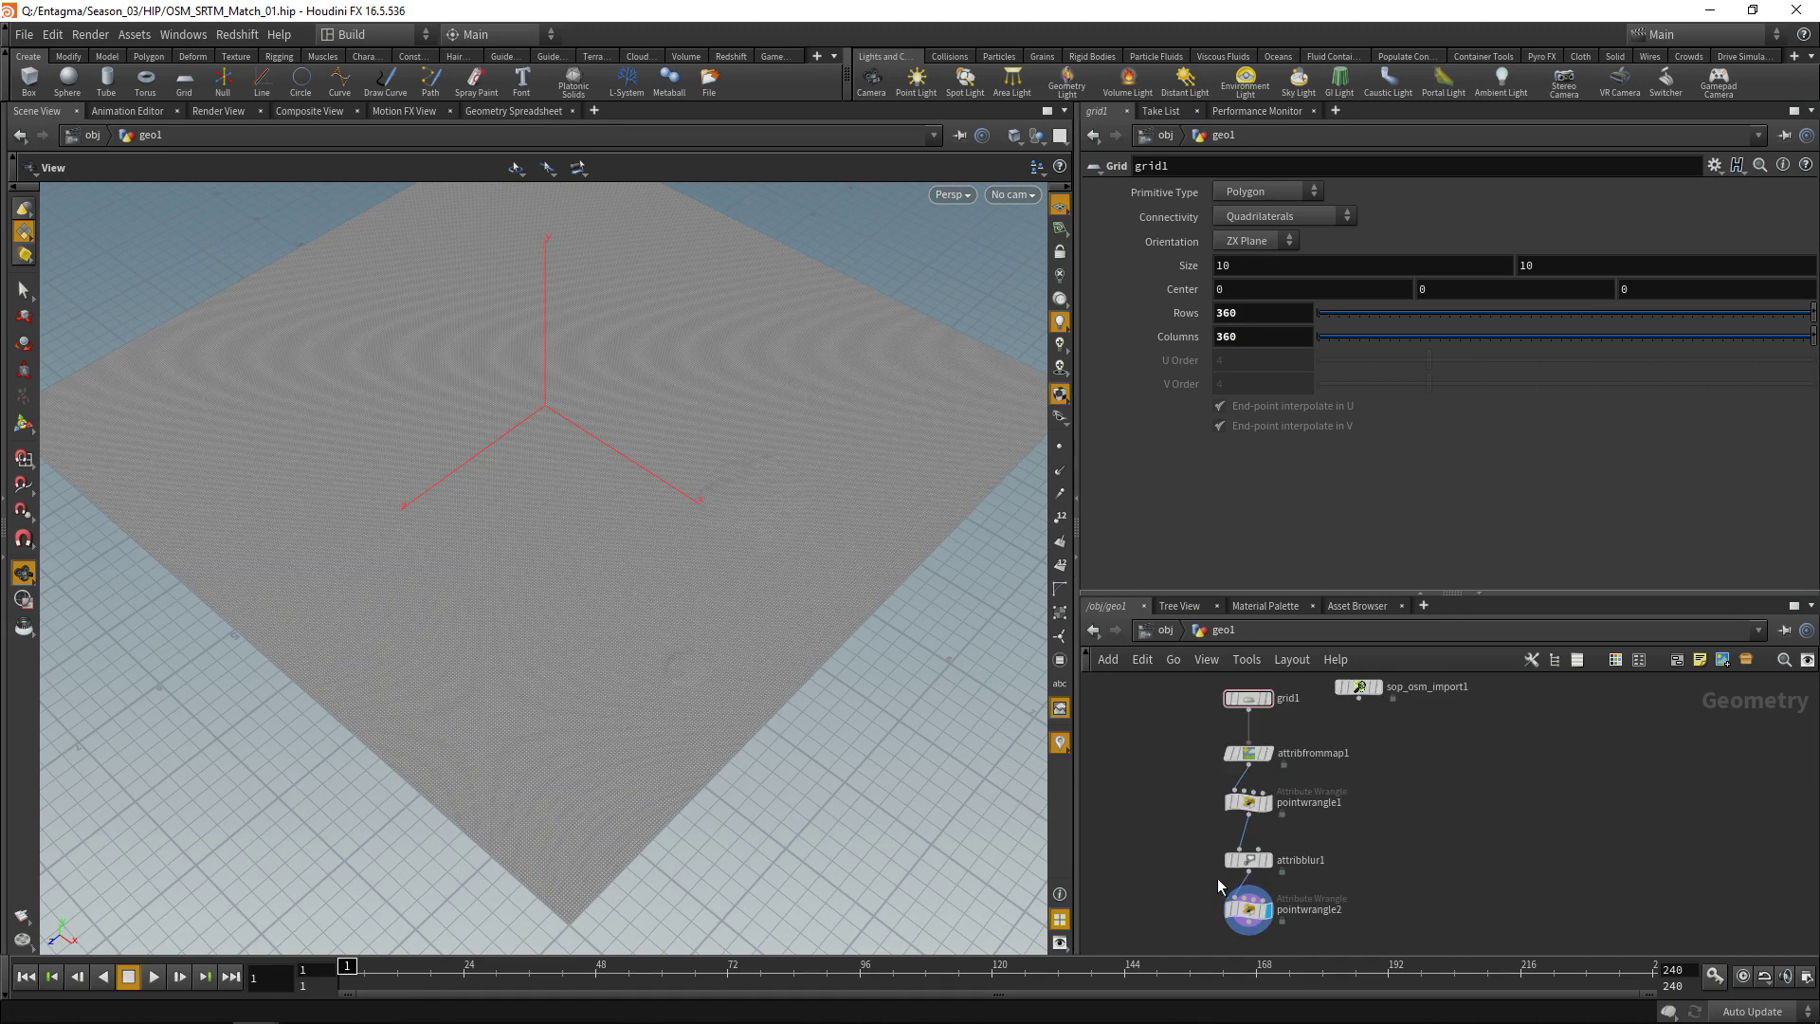
# - Add a new Point Wrangle, pointwrangle3, below pointwrangle2
pyautogui.press('Tab')
pyautogui.write('point w')
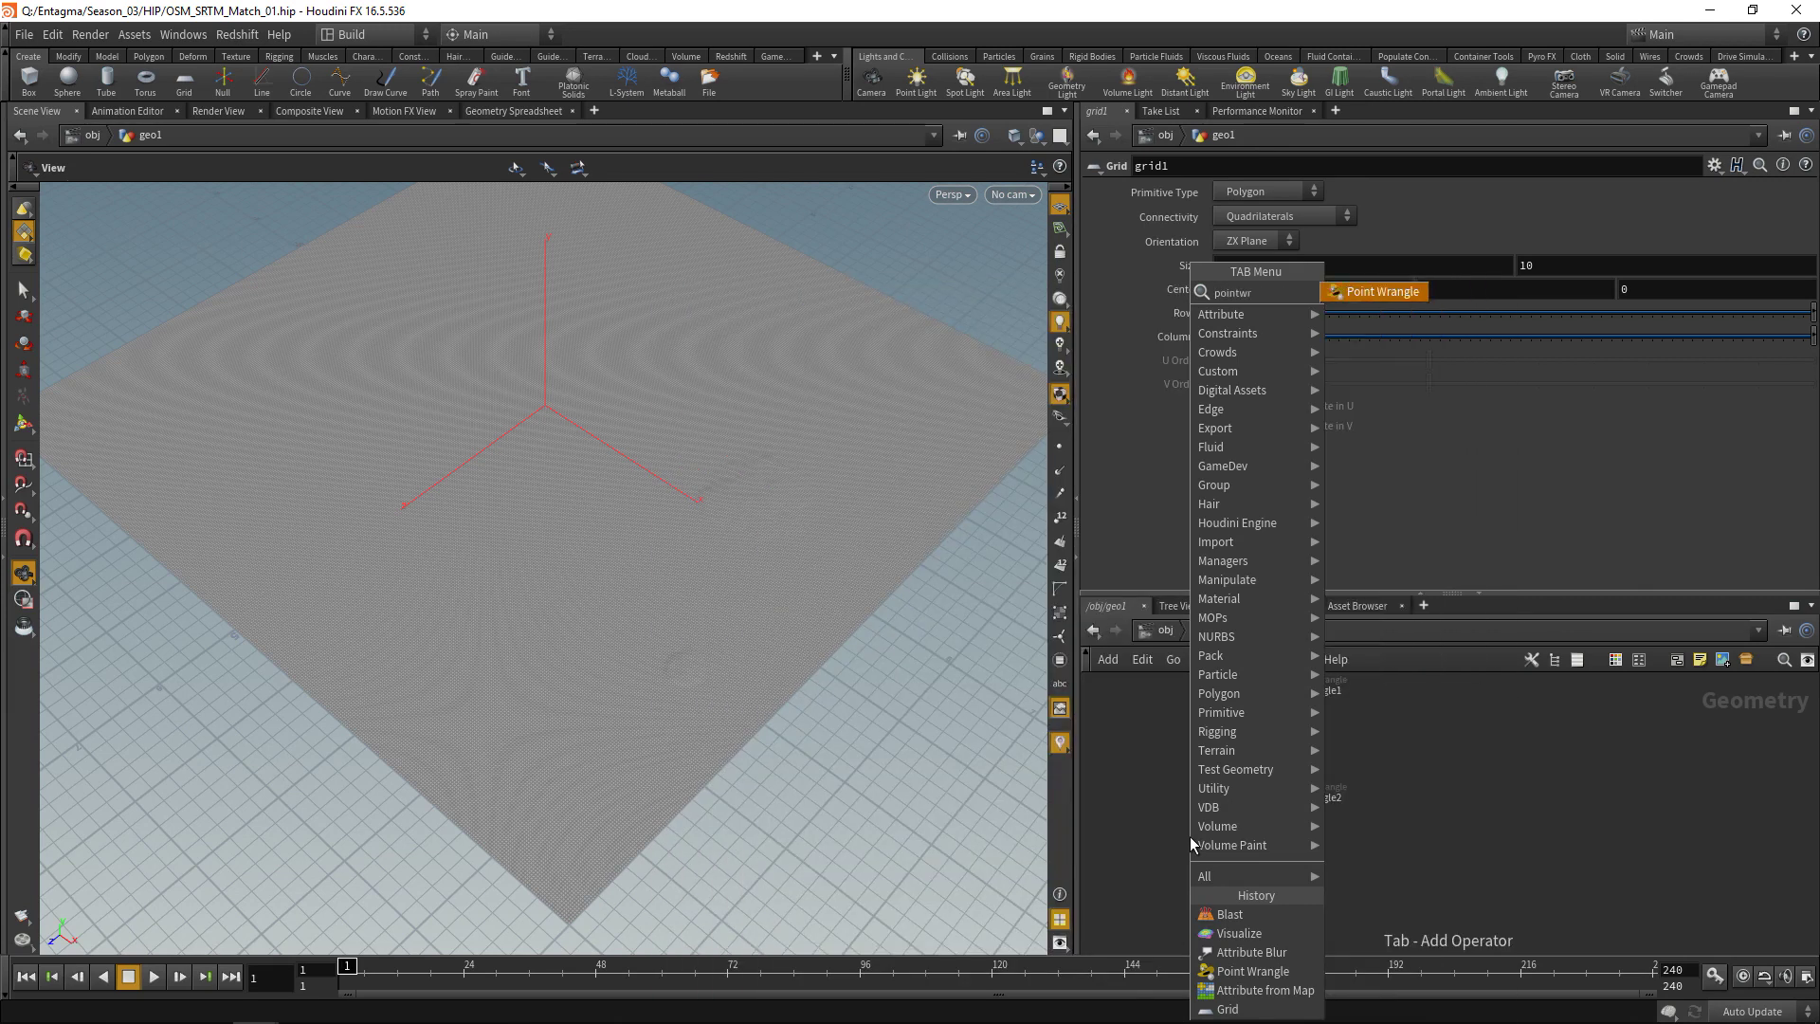
pyautogui.press('Return')
pyautogui.click(1358, 663)
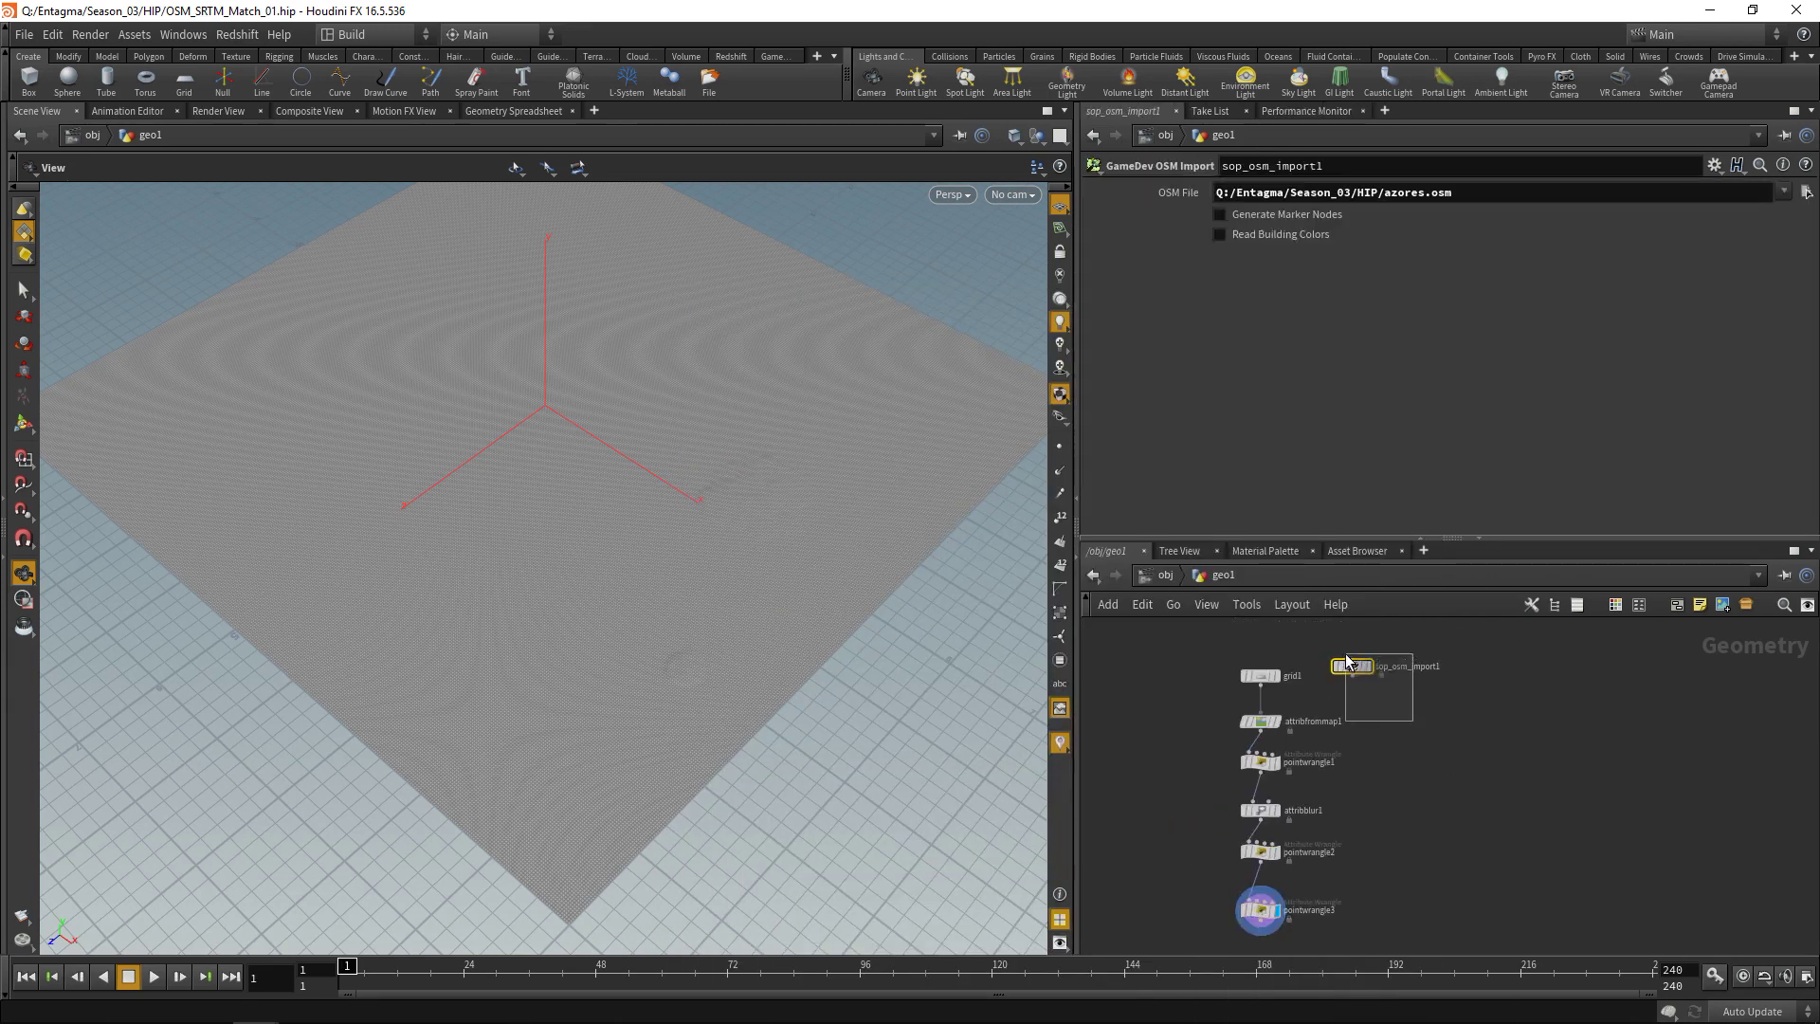
# - Inspect the OSM import's detail bounds (lat 39–40, lon −32 to −31) in the Geometry Spreadsheet
pyautogui.click(491, 110)
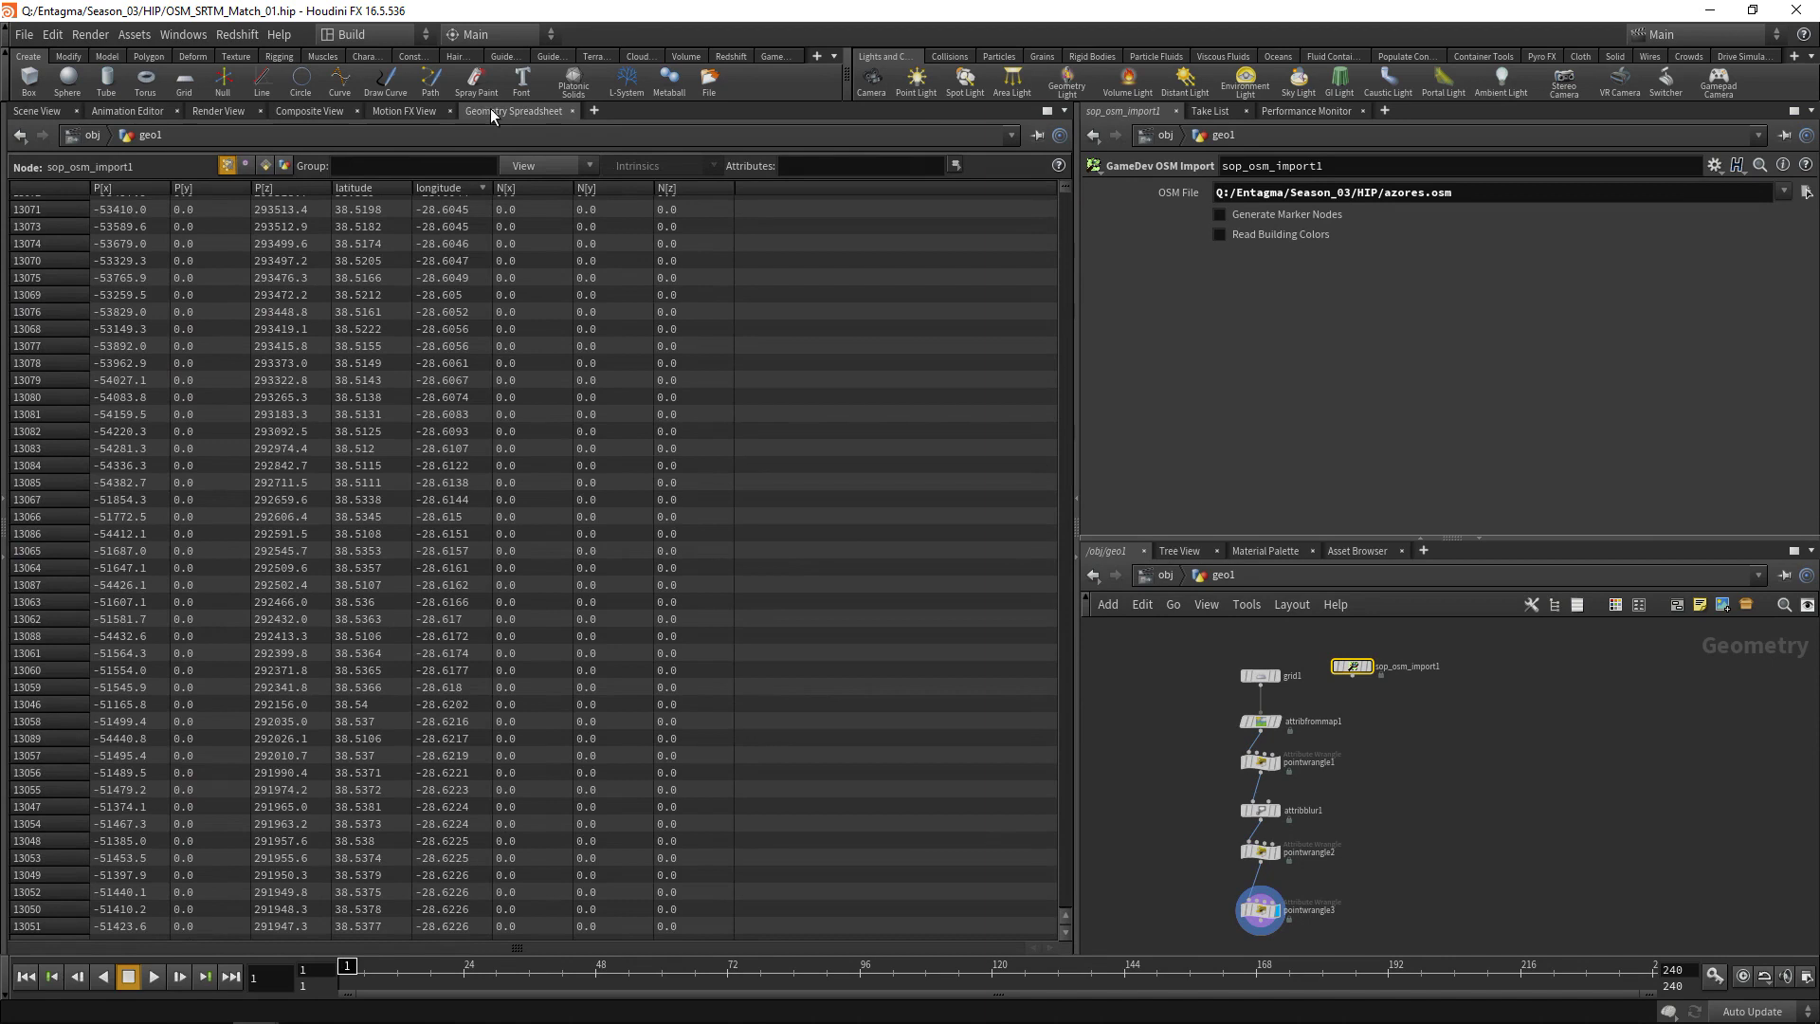
pyautogui.click(284, 166)
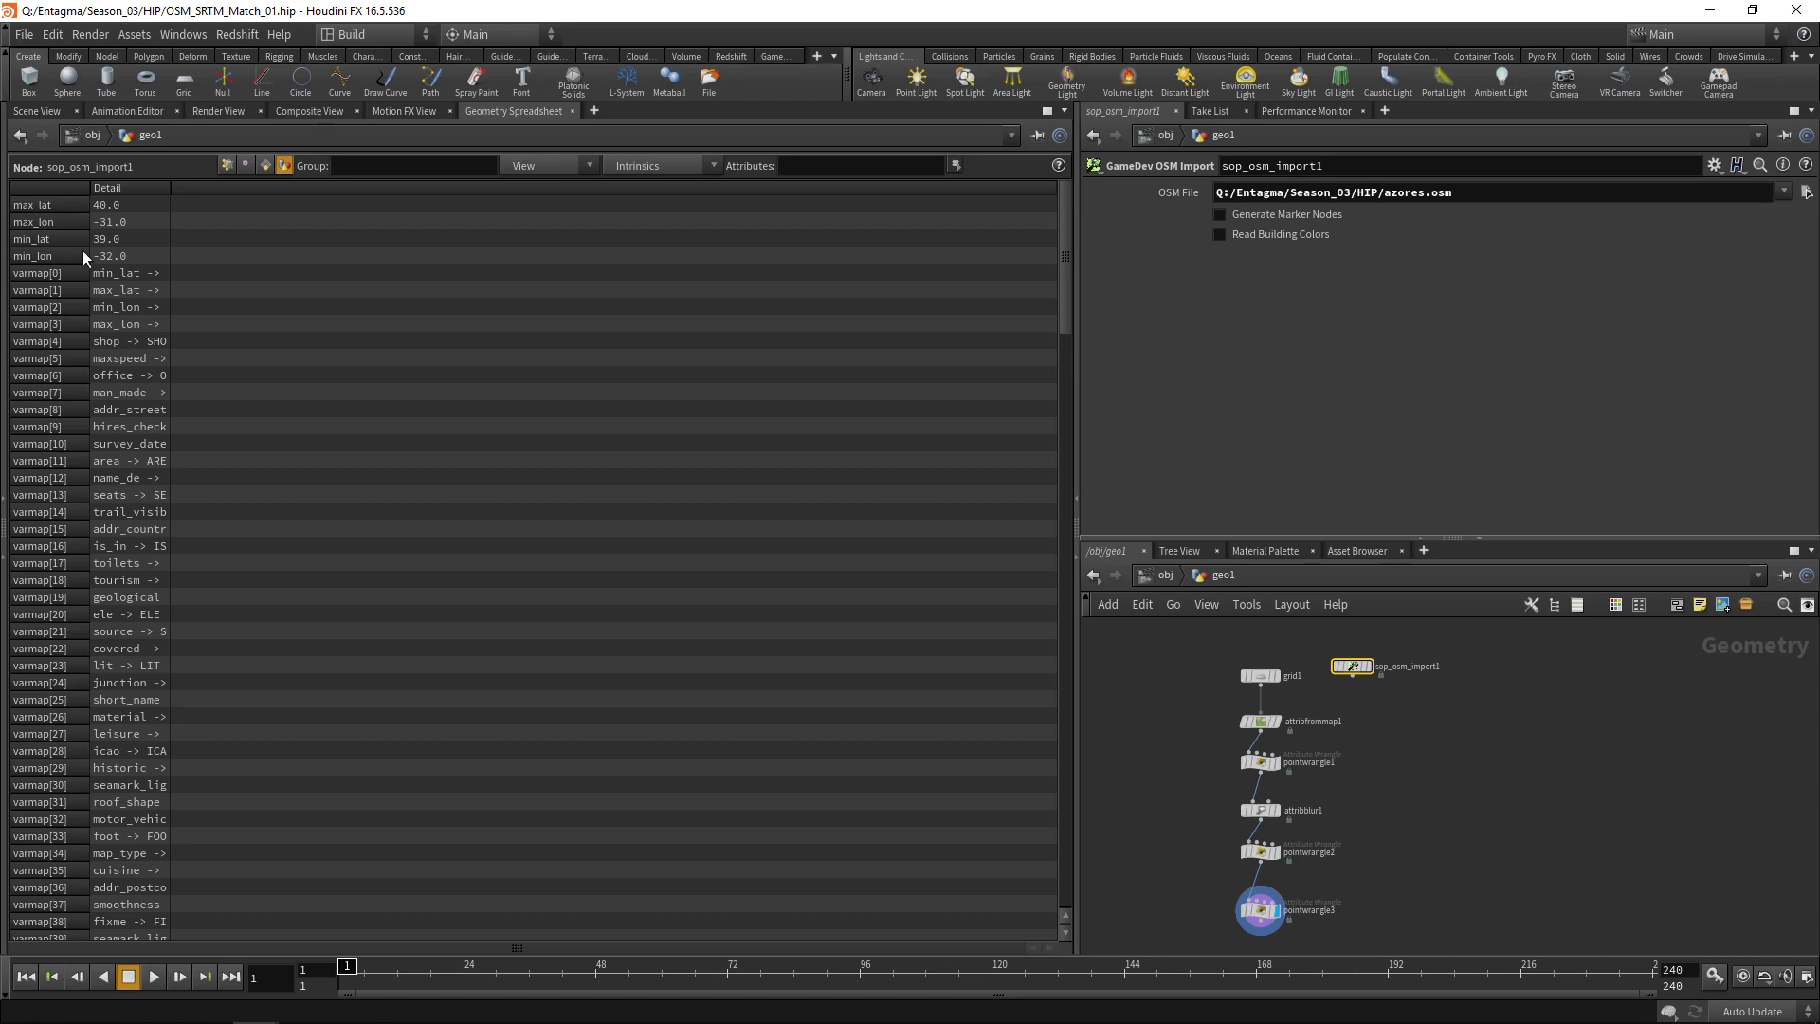
pyautogui.moveTo(1356, 671); pyautogui.dragTo(1384, 855)
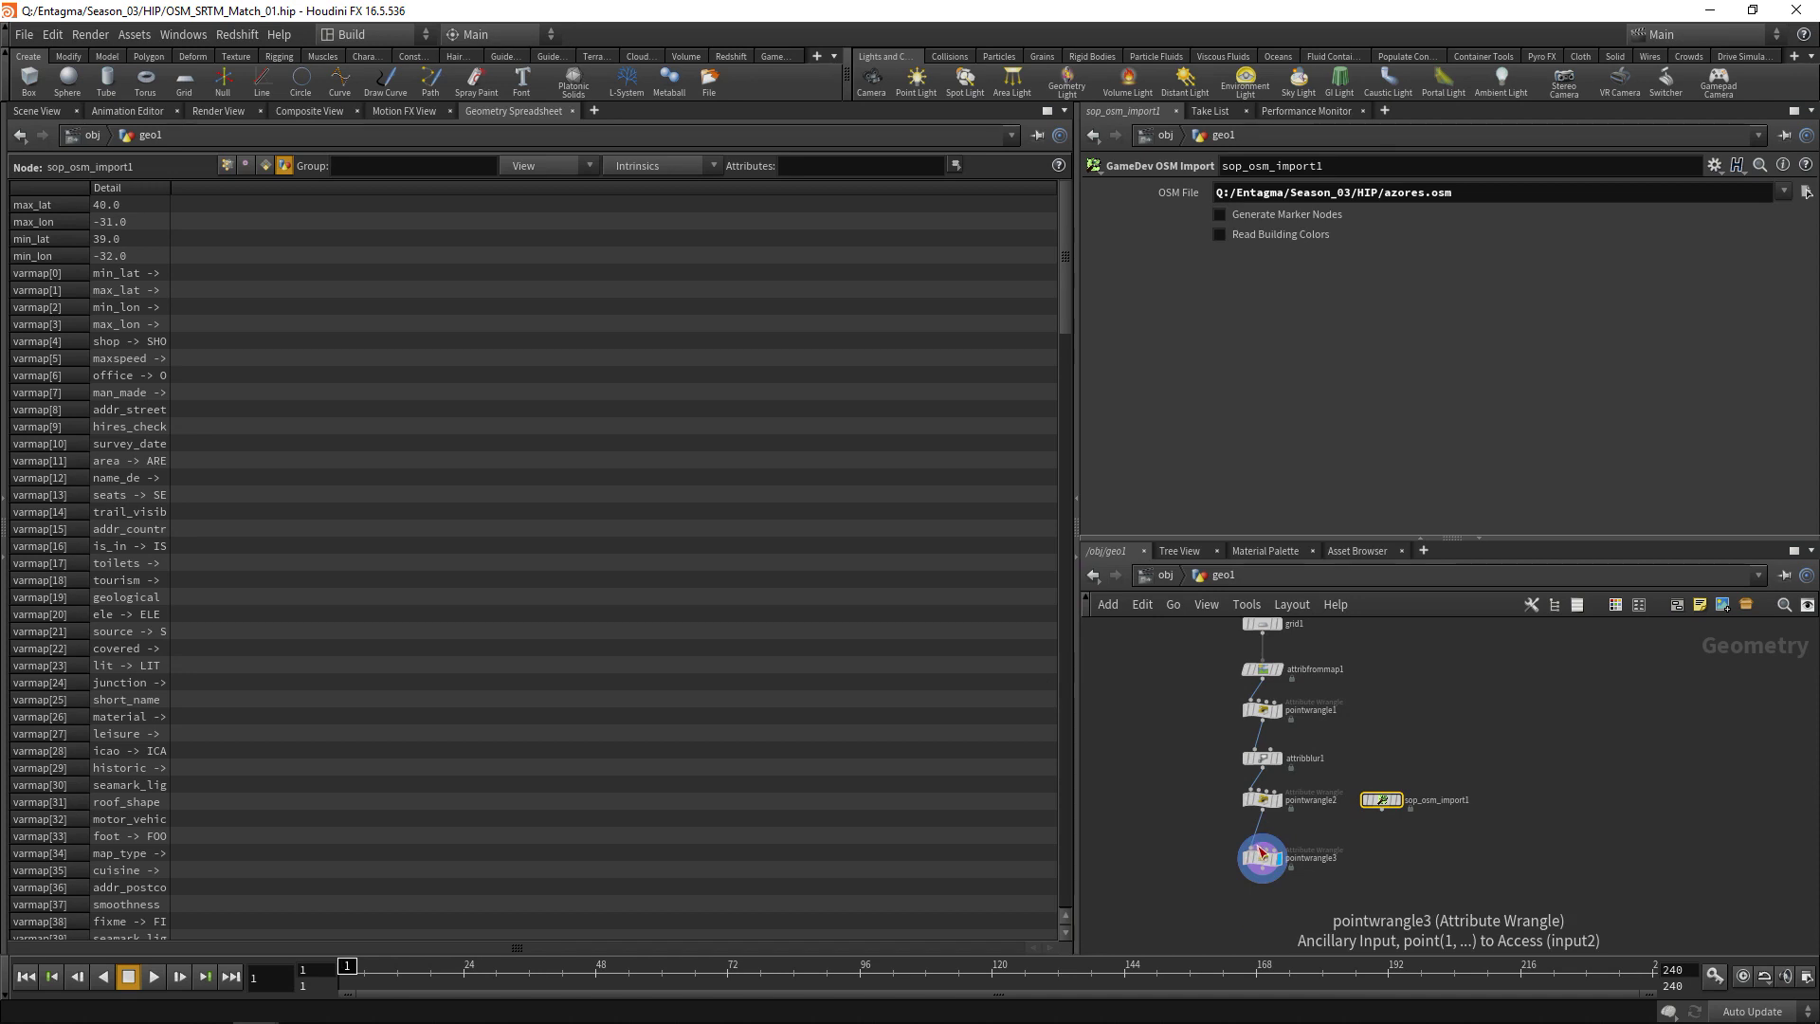
# - Wire sop_osm_import1 into pointwrangle3's second input
pyautogui.click(1260, 848)
pyautogui.click(1382, 807)
pyautogui.click(1252, 859)
pyautogui.click(1236, 368)
# - Write float max_lat = detail(1, "max_lat"); in pointwrangle3's VEXpression
pyautogui.write('fl')
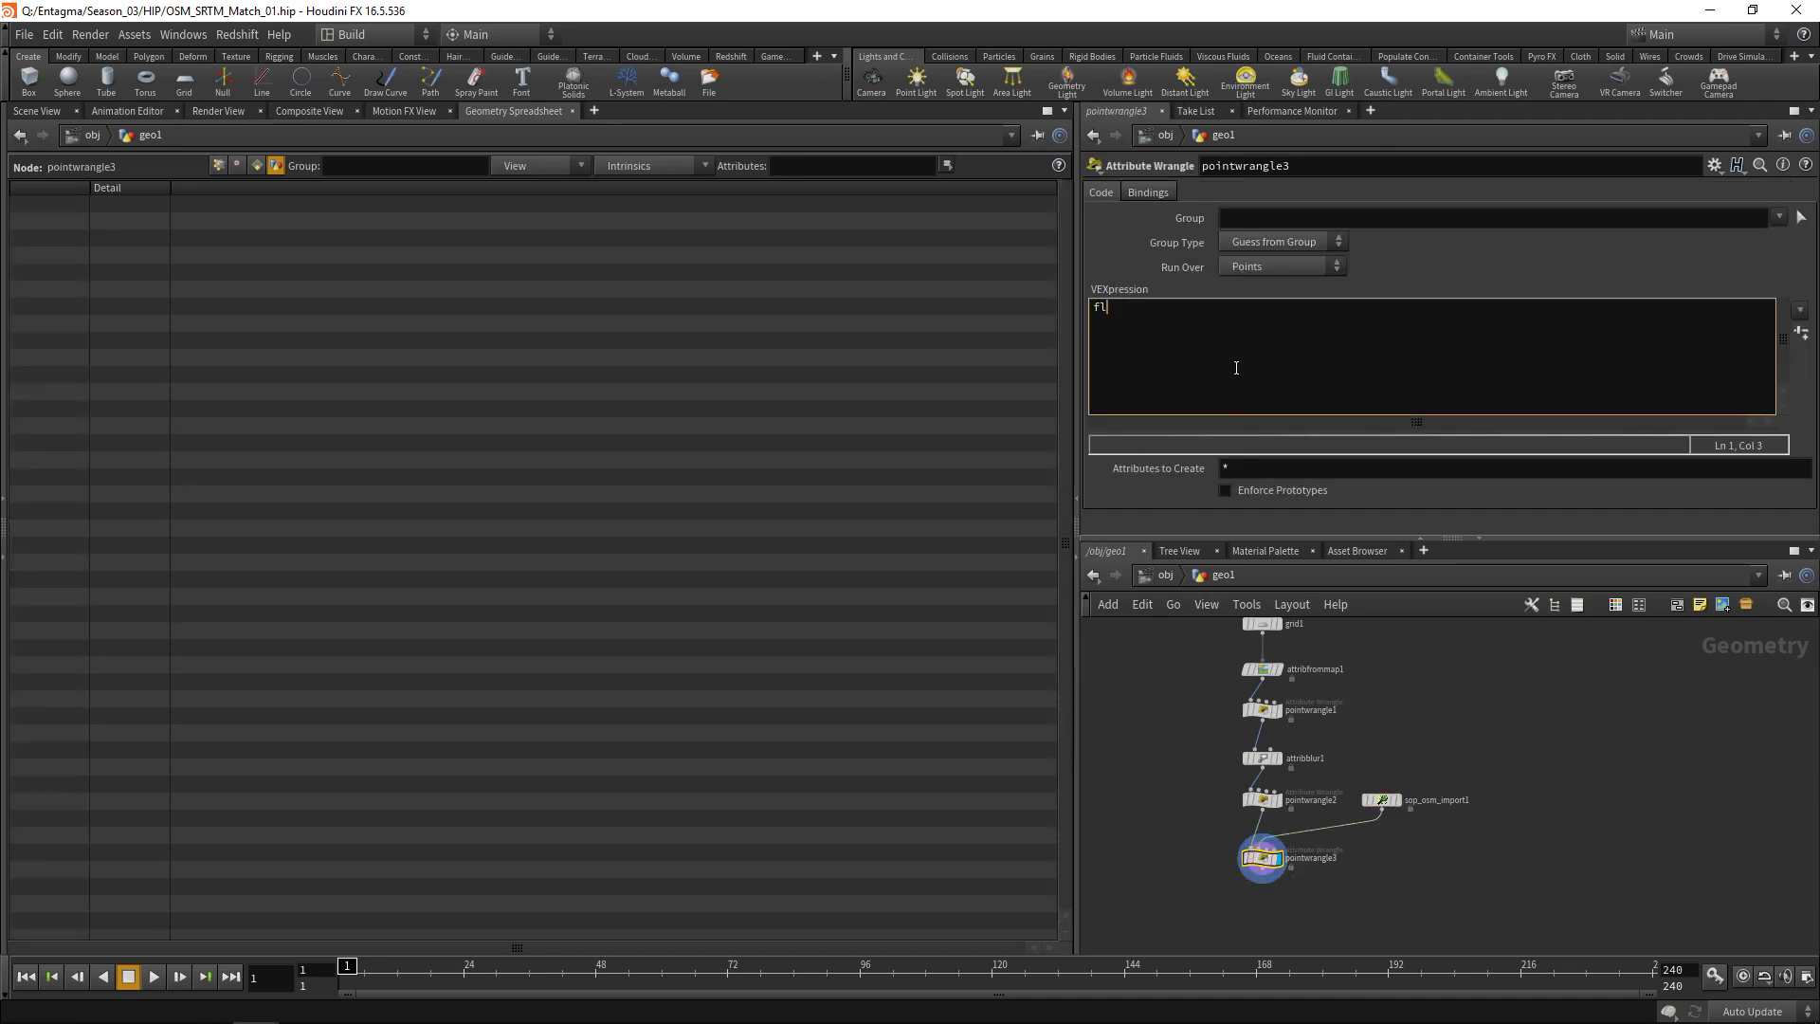
pyautogui.write('oat max_lat = detail();')
pyautogui.press('Left')
pyautogui.press('Left')
pyautogui.click(1381, 799)
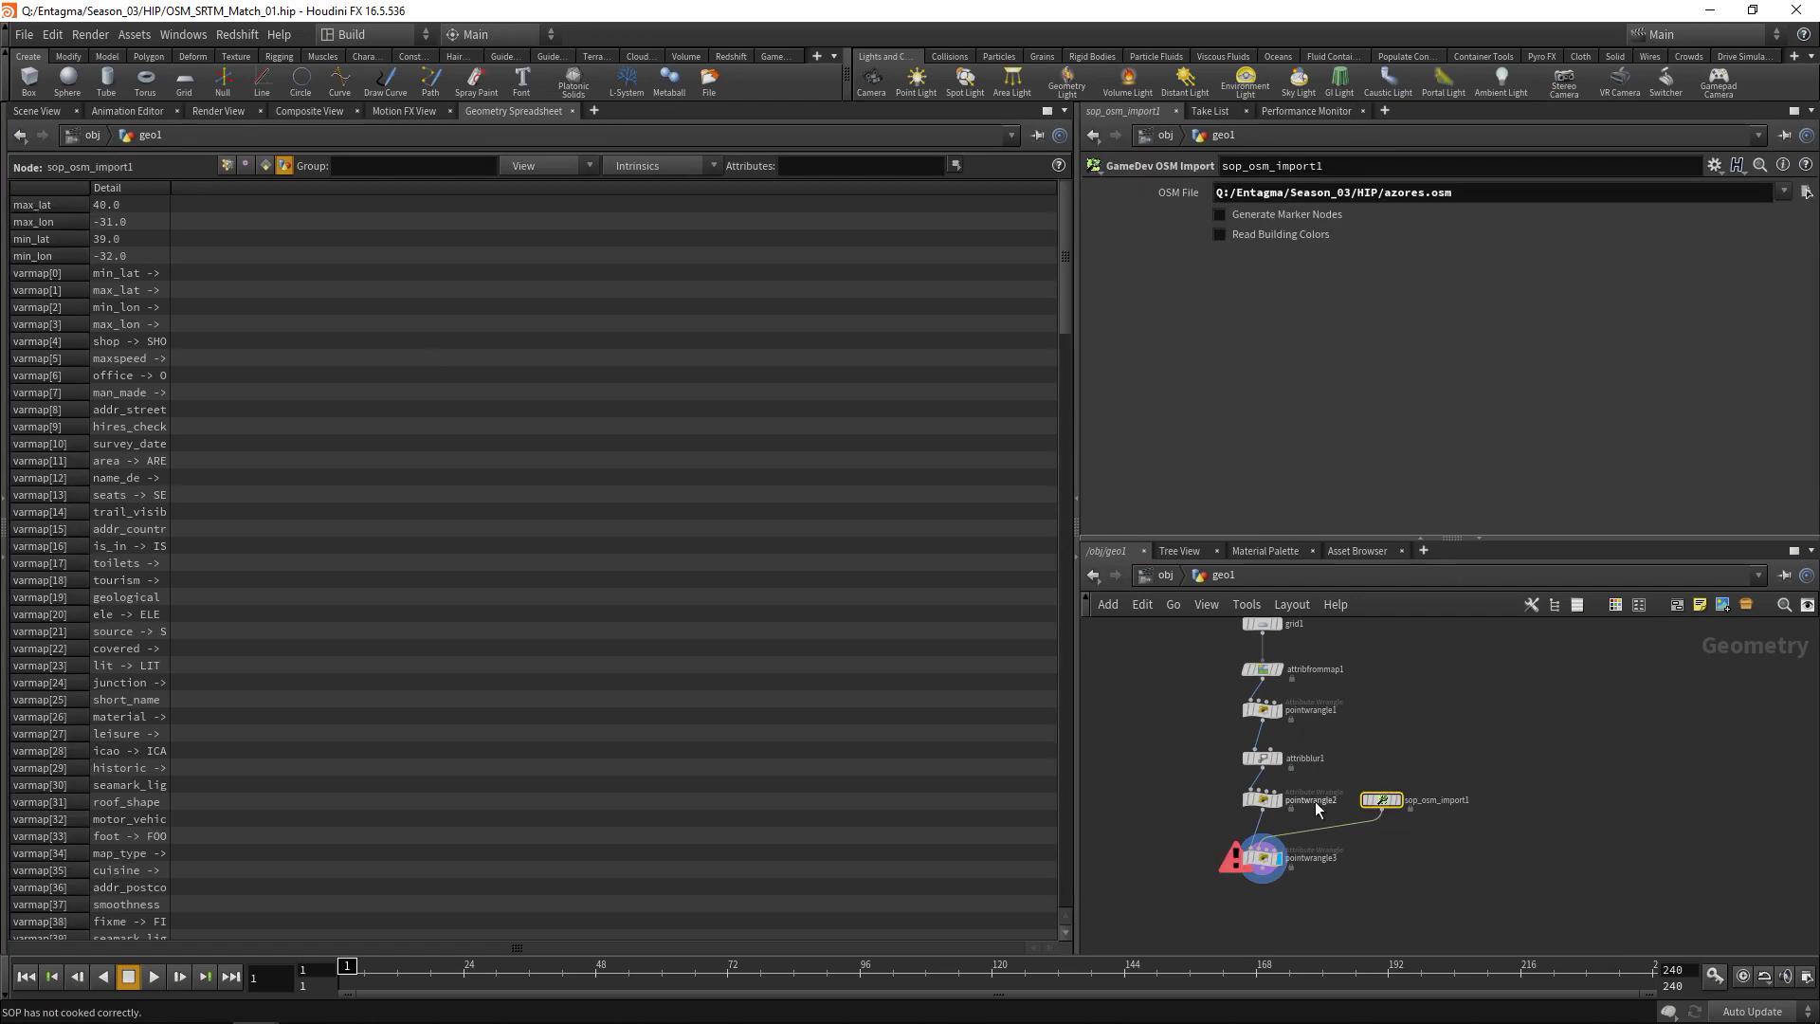
pyautogui.click(1262, 858)
pyautogui.write('1')
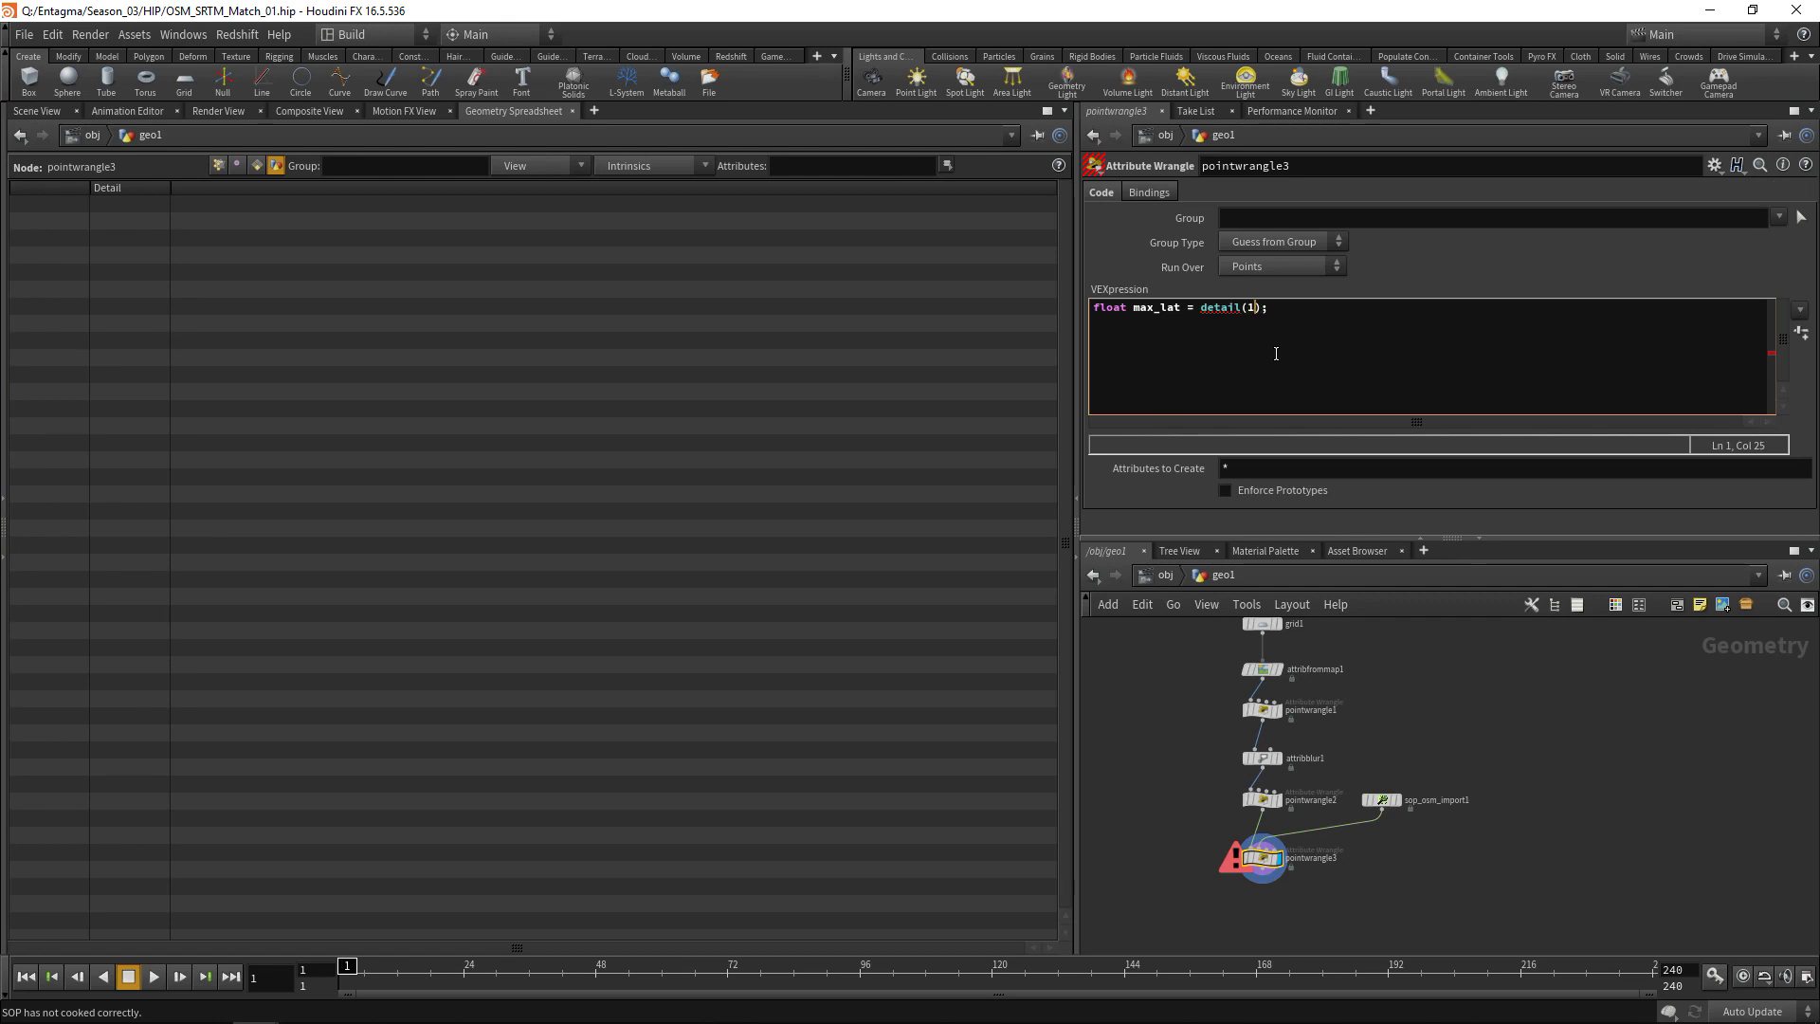
pyautogui.write(', "max_lat"')
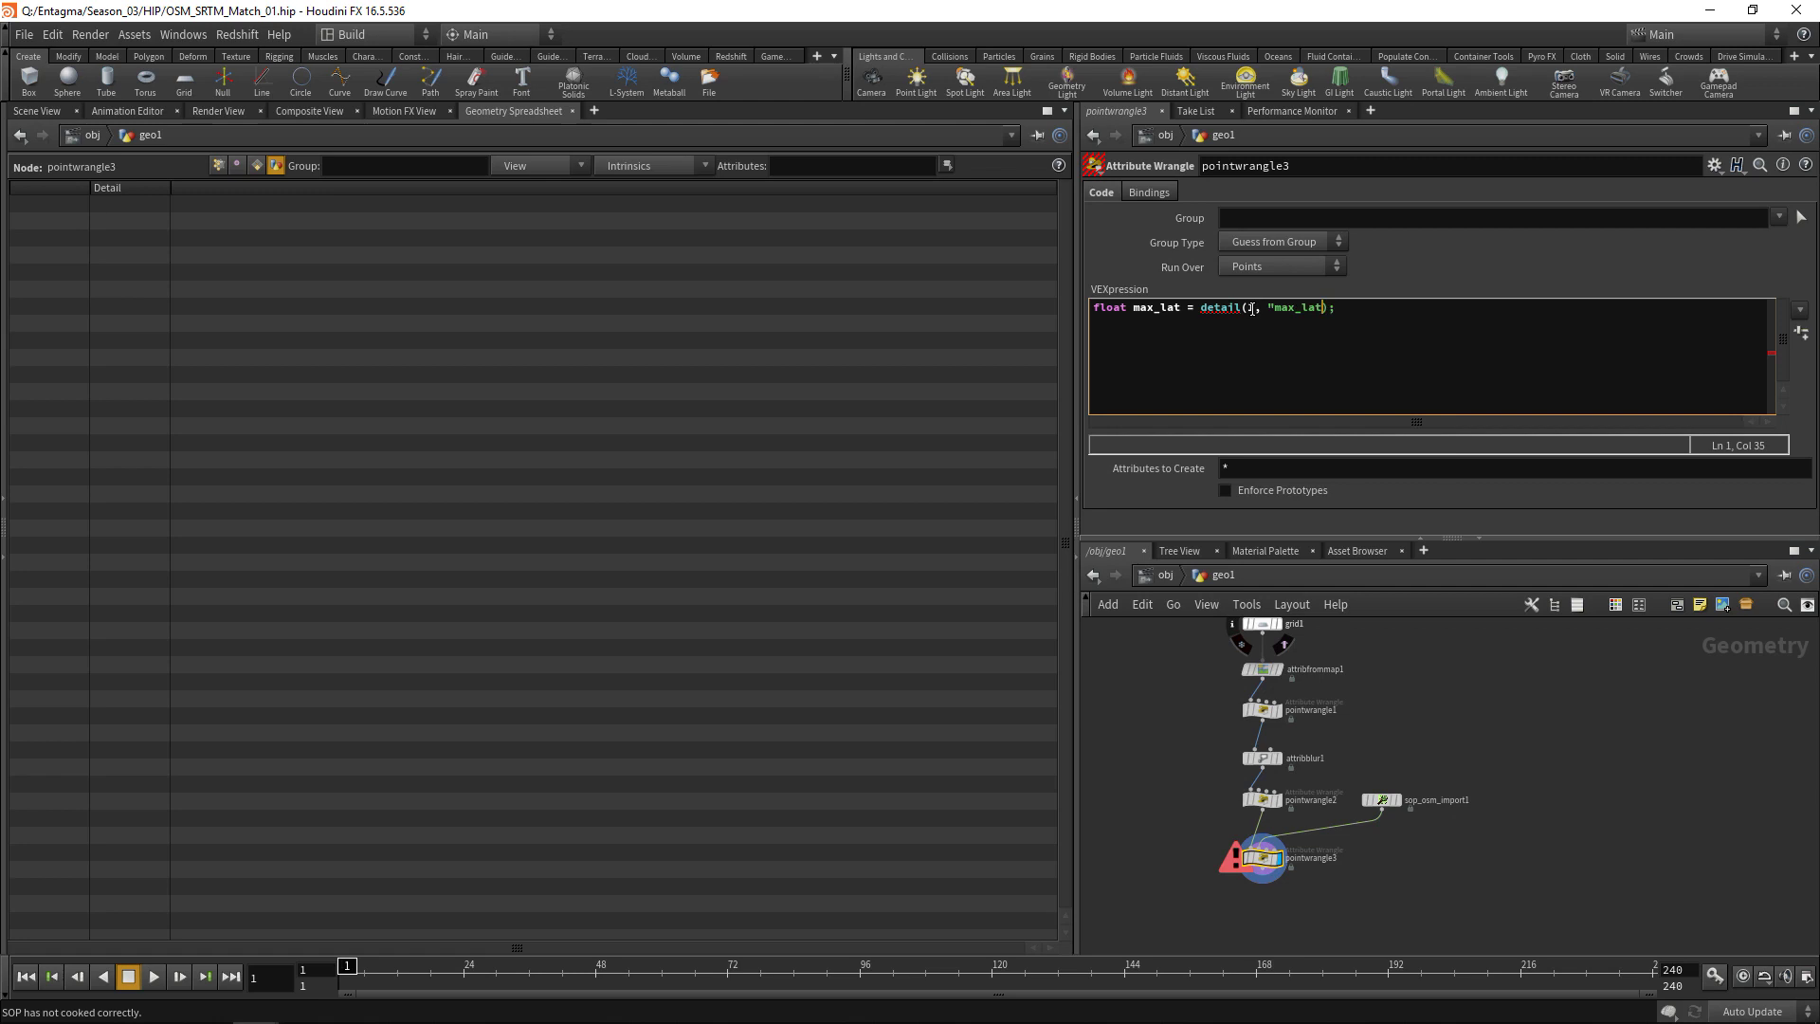
# - Duplicate the line as a max_lon declaration reading "max_lon"
pyautogui.tripleClick(1251, 308)
pyautogui.hotkey('ctrl', 'c')
pyautogui.click(1403, 360)
pyautogui.press('Return')
pyautogui.hotkey('ctrl', 'v')
pyautogui.click(1165, 323)
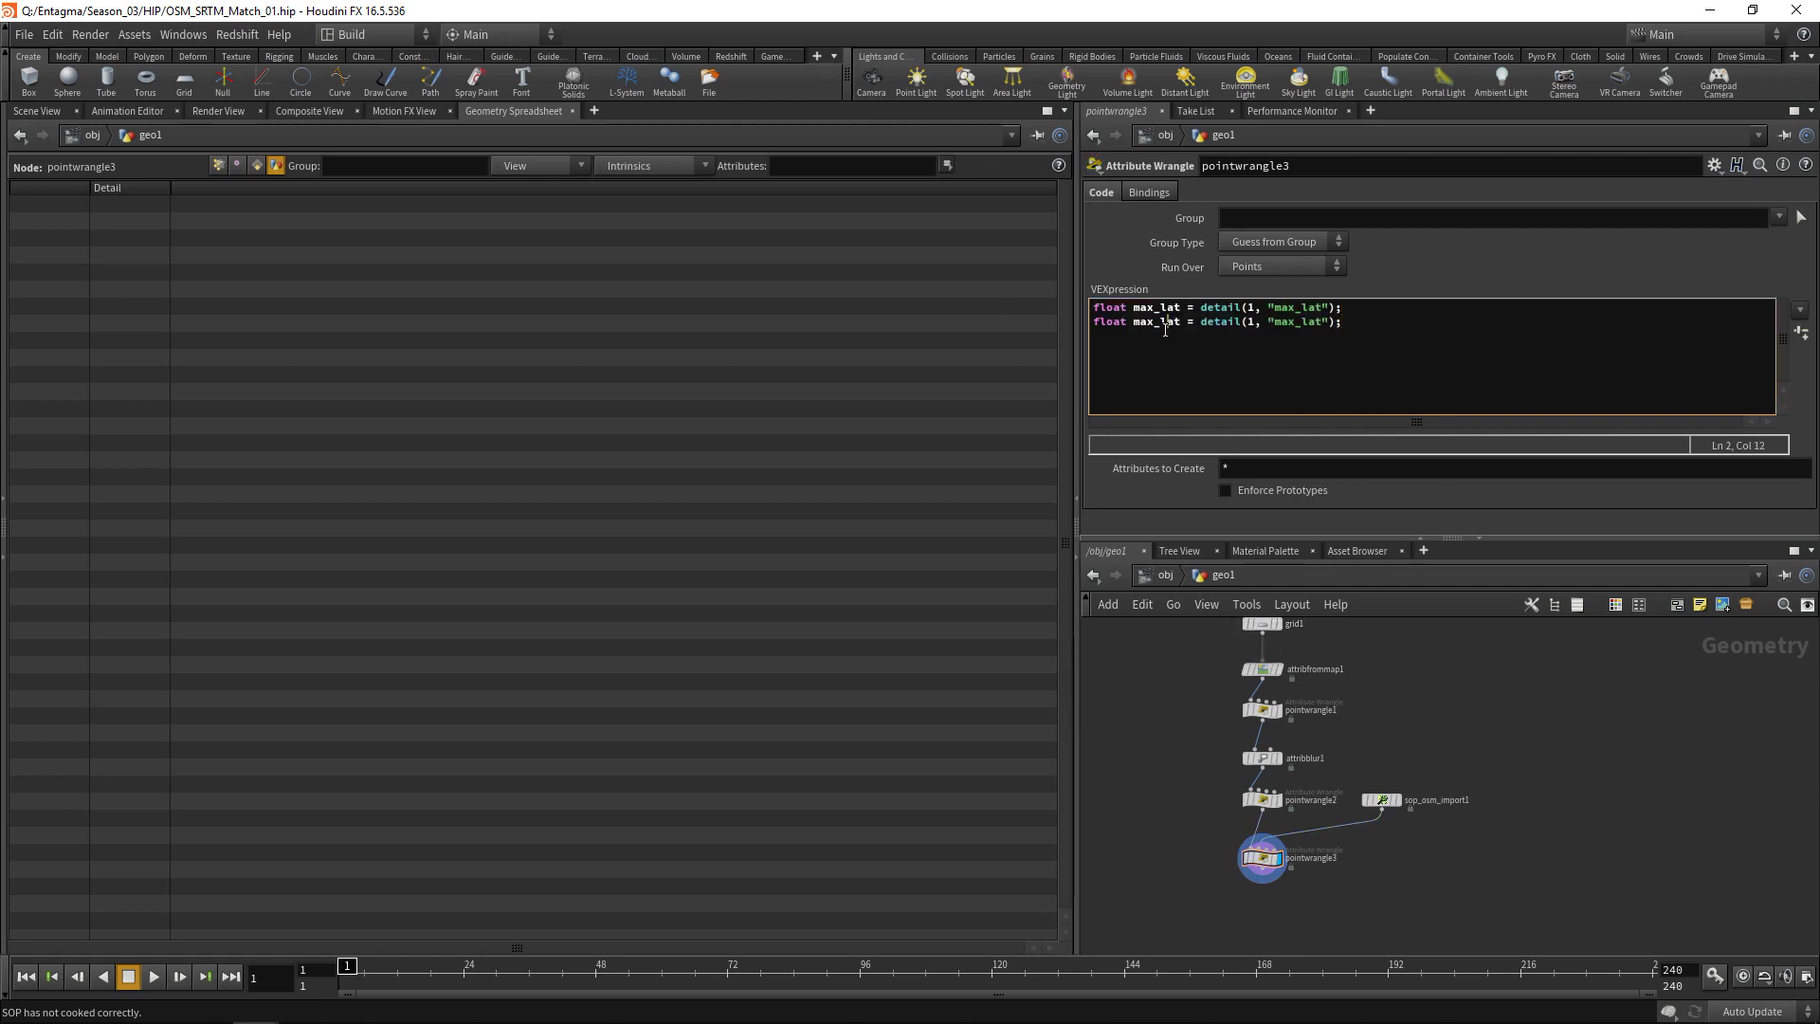
pyautogui.press('Delete')
pyautogui.press('Delete')
pyautogui.write('on')
pyautogui.click(1306, 322)
pyautogui.press('Delete')
pyautogui.press('Delete')
pyautogui.write('on')
# - Add matching min_lat and min_lon detail lines below them
pyautogui.hotkey('ctrl', 'a')
pyautogui.hotkey('ctrl', 'c')
pyautogui.click(1407, 334)
pyautogui.press('Return')
pyautogui.hotkey('ctrl', 'v')
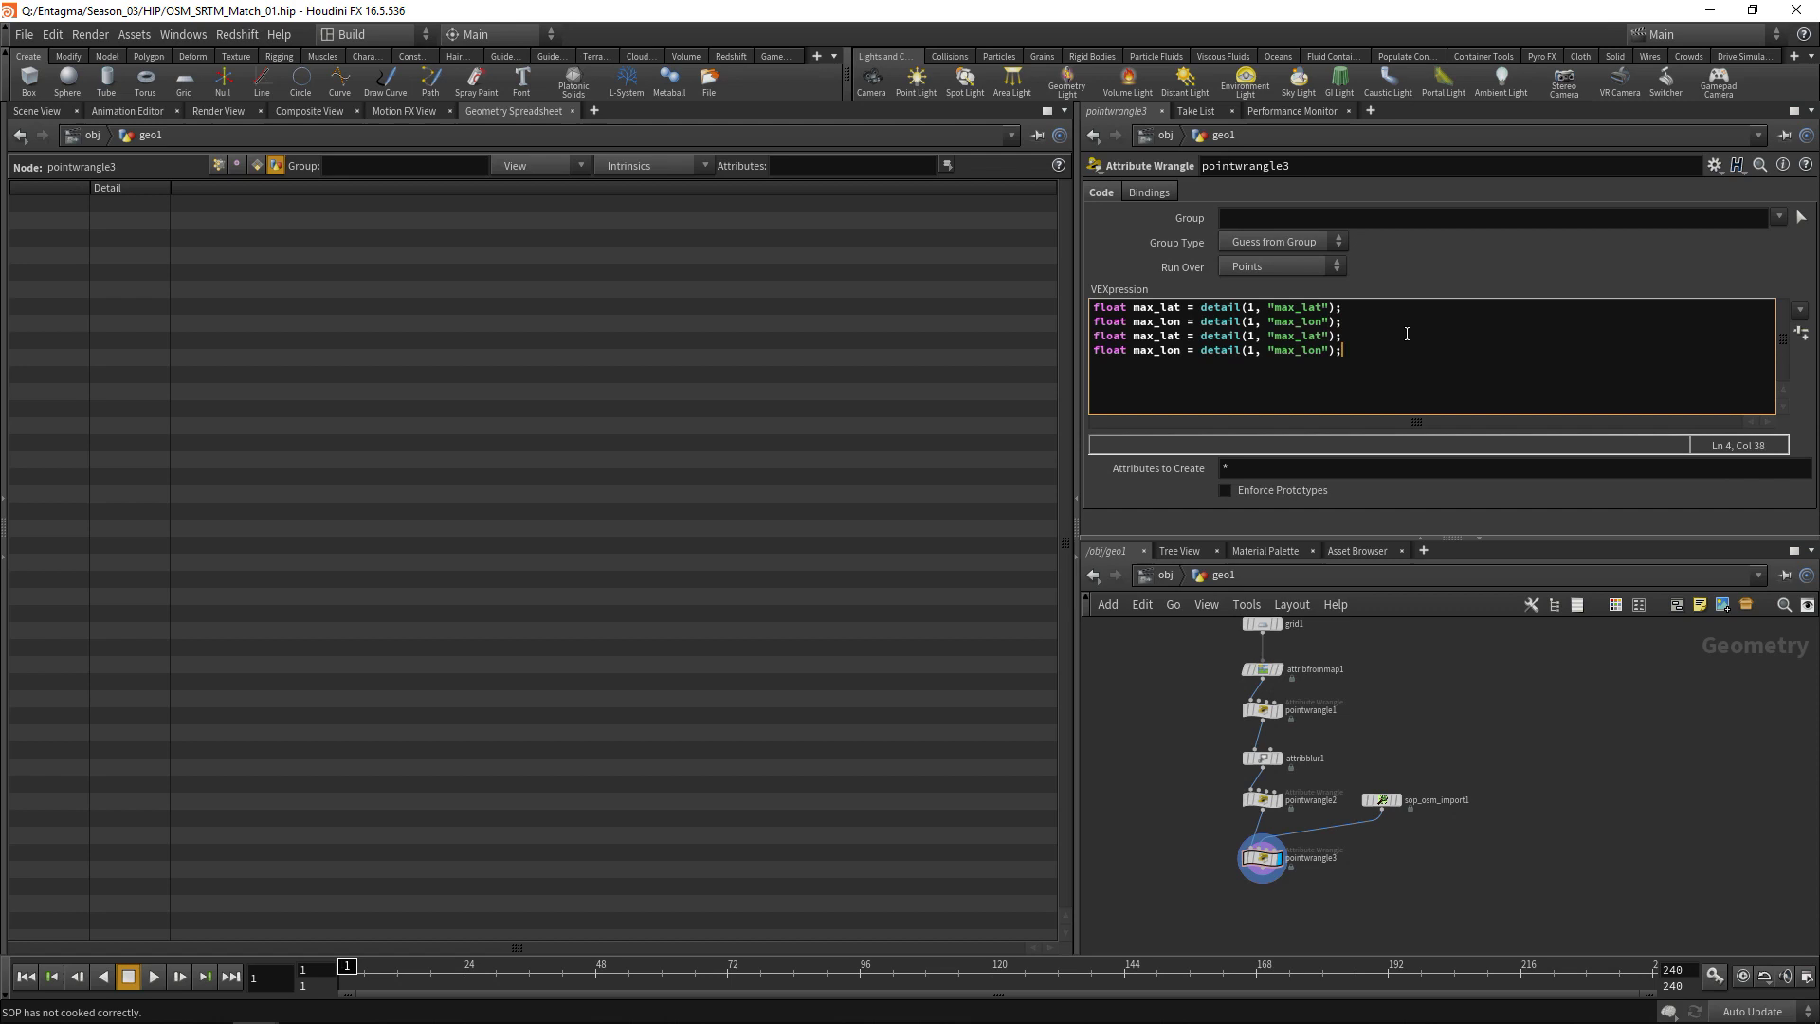
pyautogui.click(1286, 335)
pyautogui.press('Delete')
pyautogui.press('Delete')
pyautogui.write('in')
pyautogui.press('BackSpace')
pyautogui.press('BackSpace')
pyautogui.write('in')
pyautogui.press('BackSpace')
pyautogui.press('BackSpace')
pyautogui.write('in')
pyautogui.press('BackSpace')
pyautogui.press('BackSpace')
pyautogui.write('in')
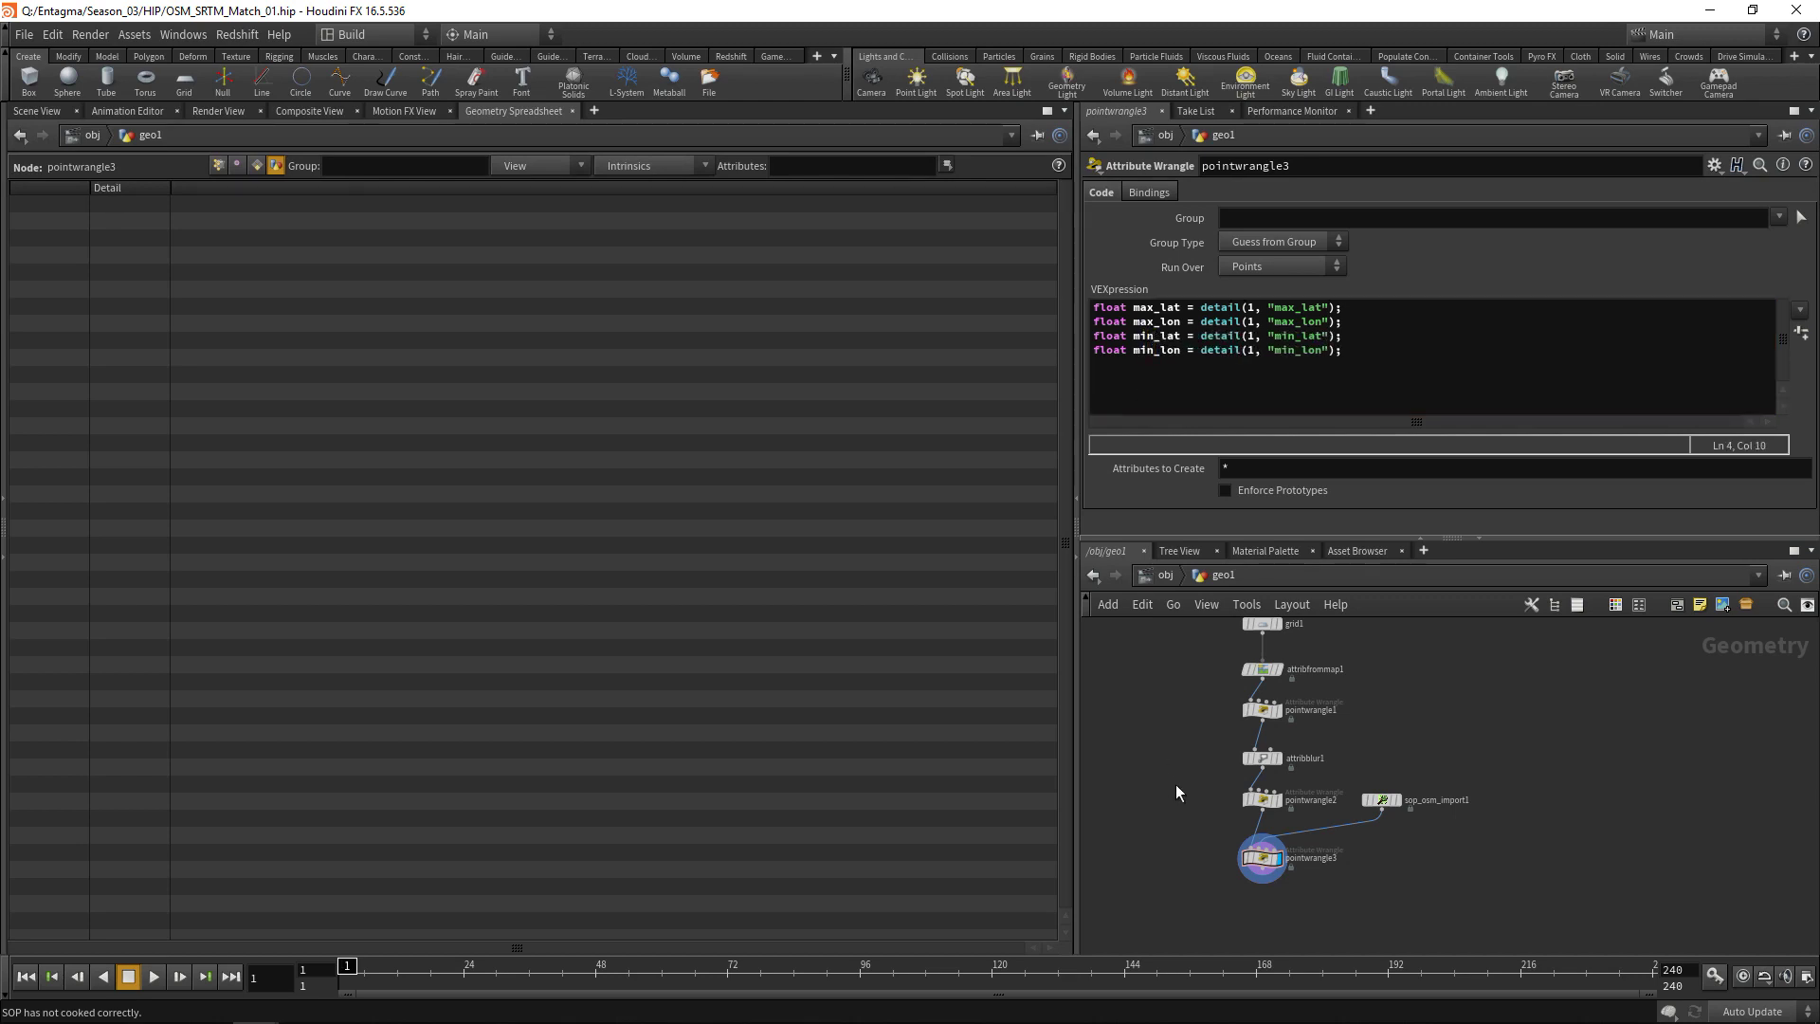
# - Wrap all four detail() calls in rint()
pyautogui.click(1202, 305)
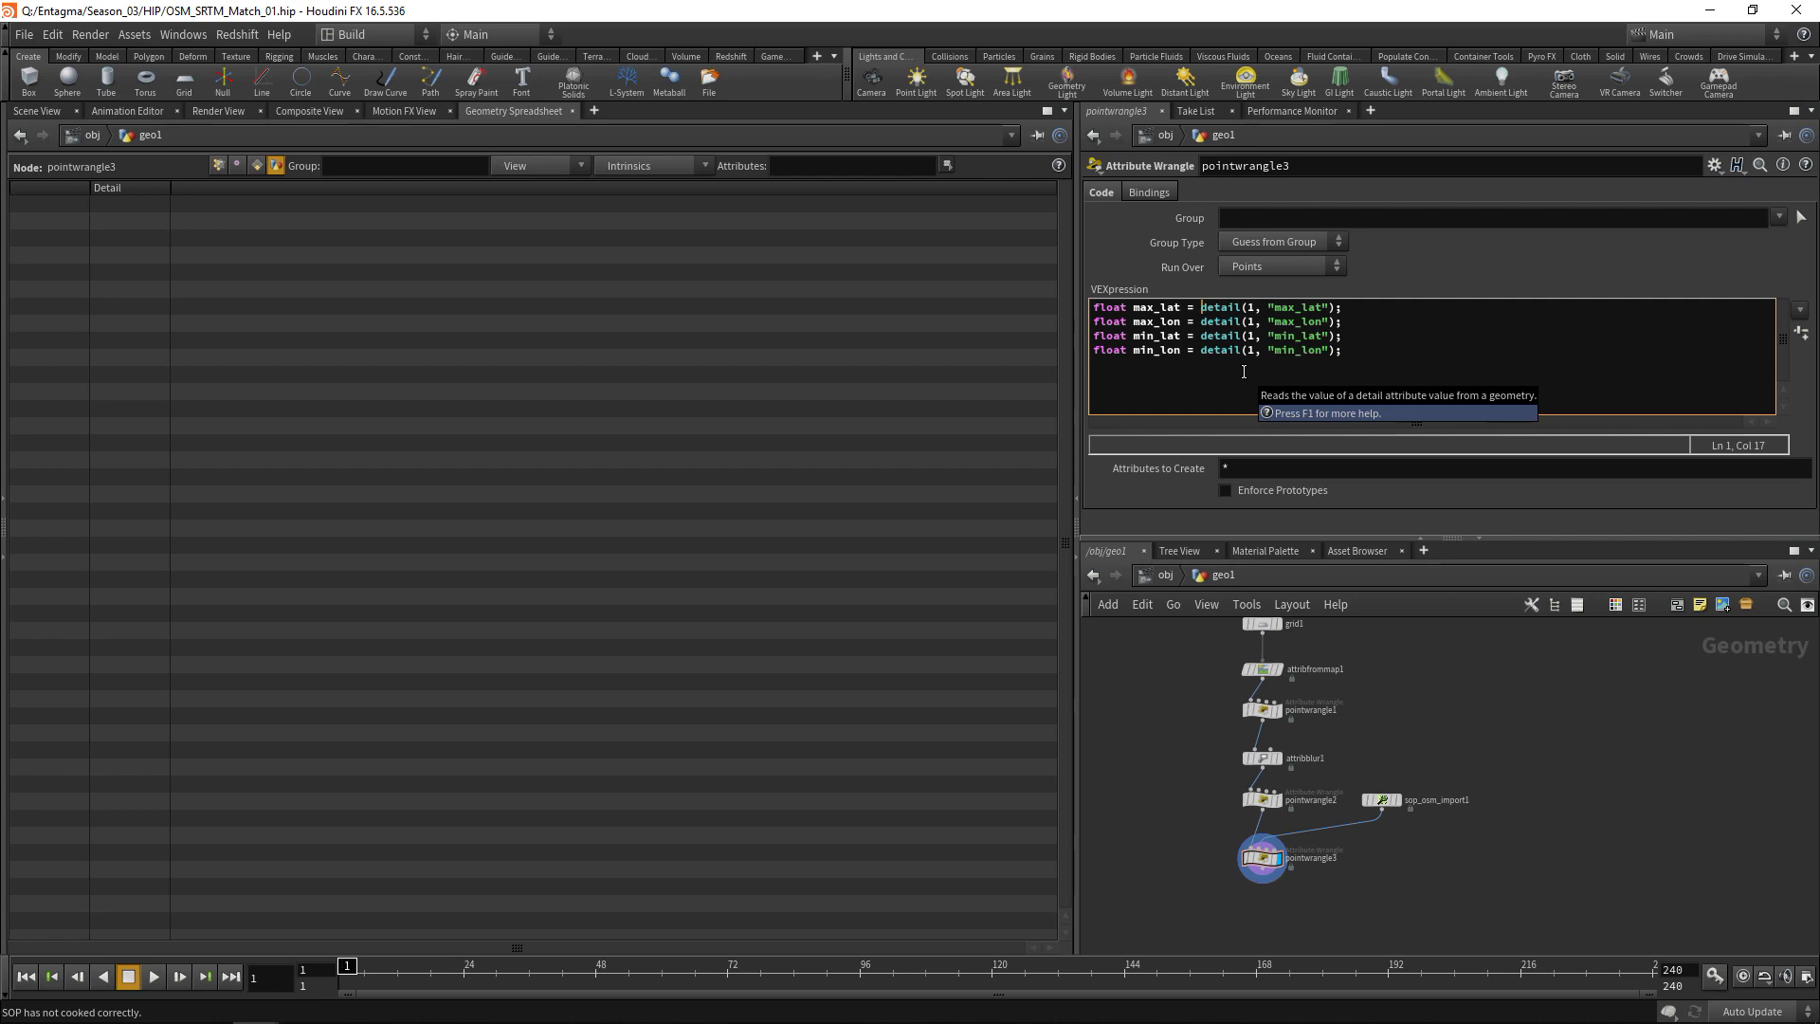
pyautogui.write('rint(')
pyautogui.write(')')
pyautogui.press('Down')
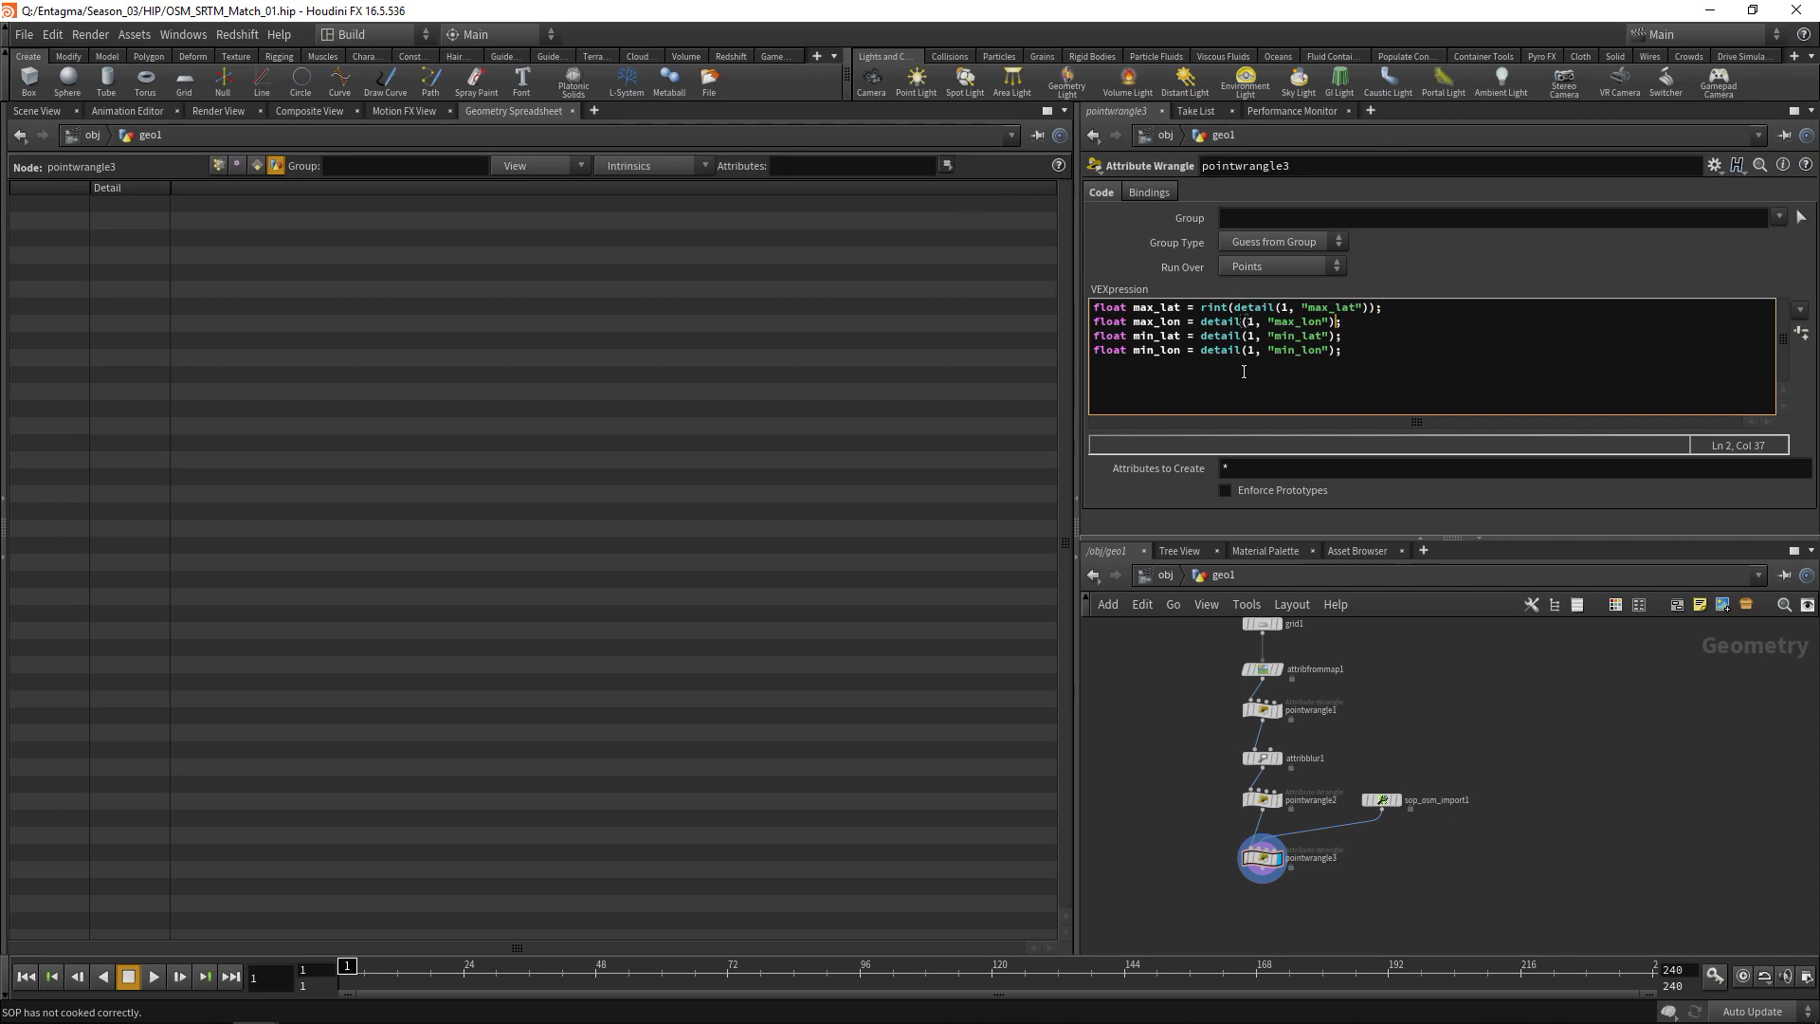
pyautogui.write(')')
pyautogui.press('Down')
pyautogui.write(')')
pyautogui.press('Down')
pyautogui.write(')rint(')
pyautogui.press('Down')
pyautogui.press('Left')
pyautogui.press('Left')
pyautogui.press('Left')
pyautogui.press('Left')
pyautogui.press('Left')
pyautogui.write('rint(')
pyautogui.press('Down')
pyautogui.press('Left')
pyautogui.press('Left')
pyautogui.press('Left')
pyautogui.press('Left')
pyautogui.press('Left')
pyautogui.write('rint(')
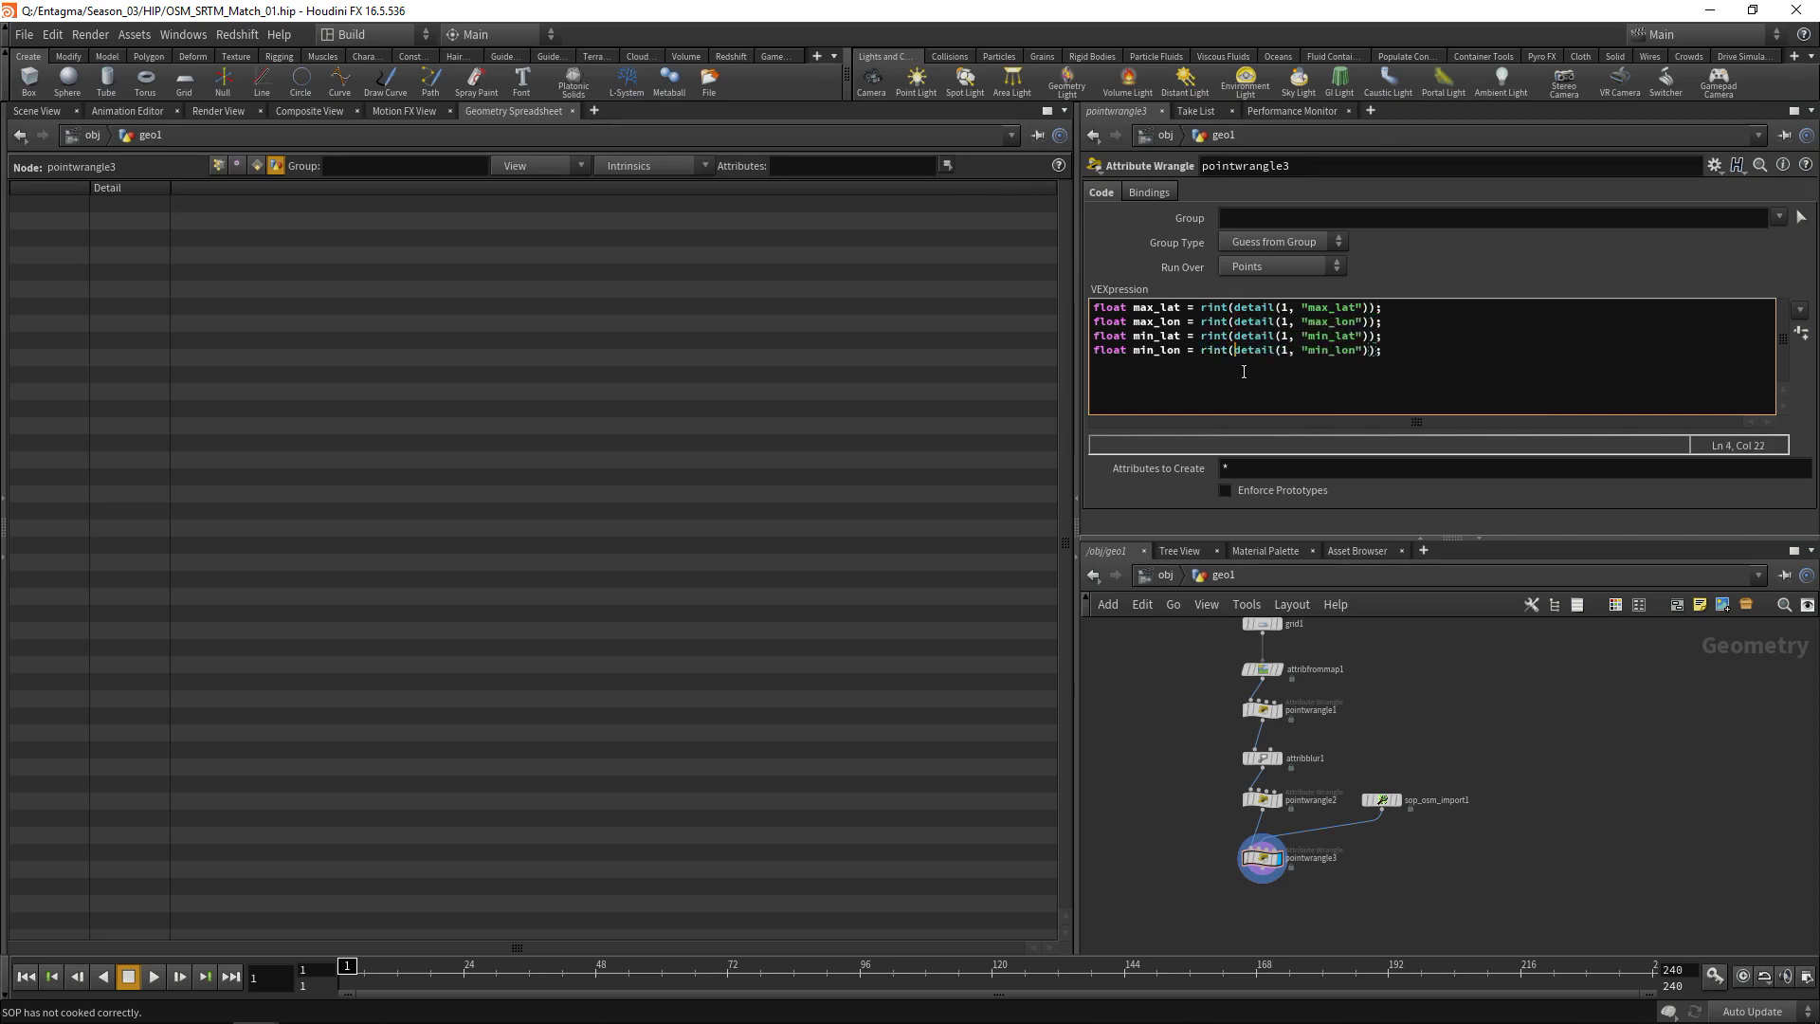
pyautogui.click(1405, 362)
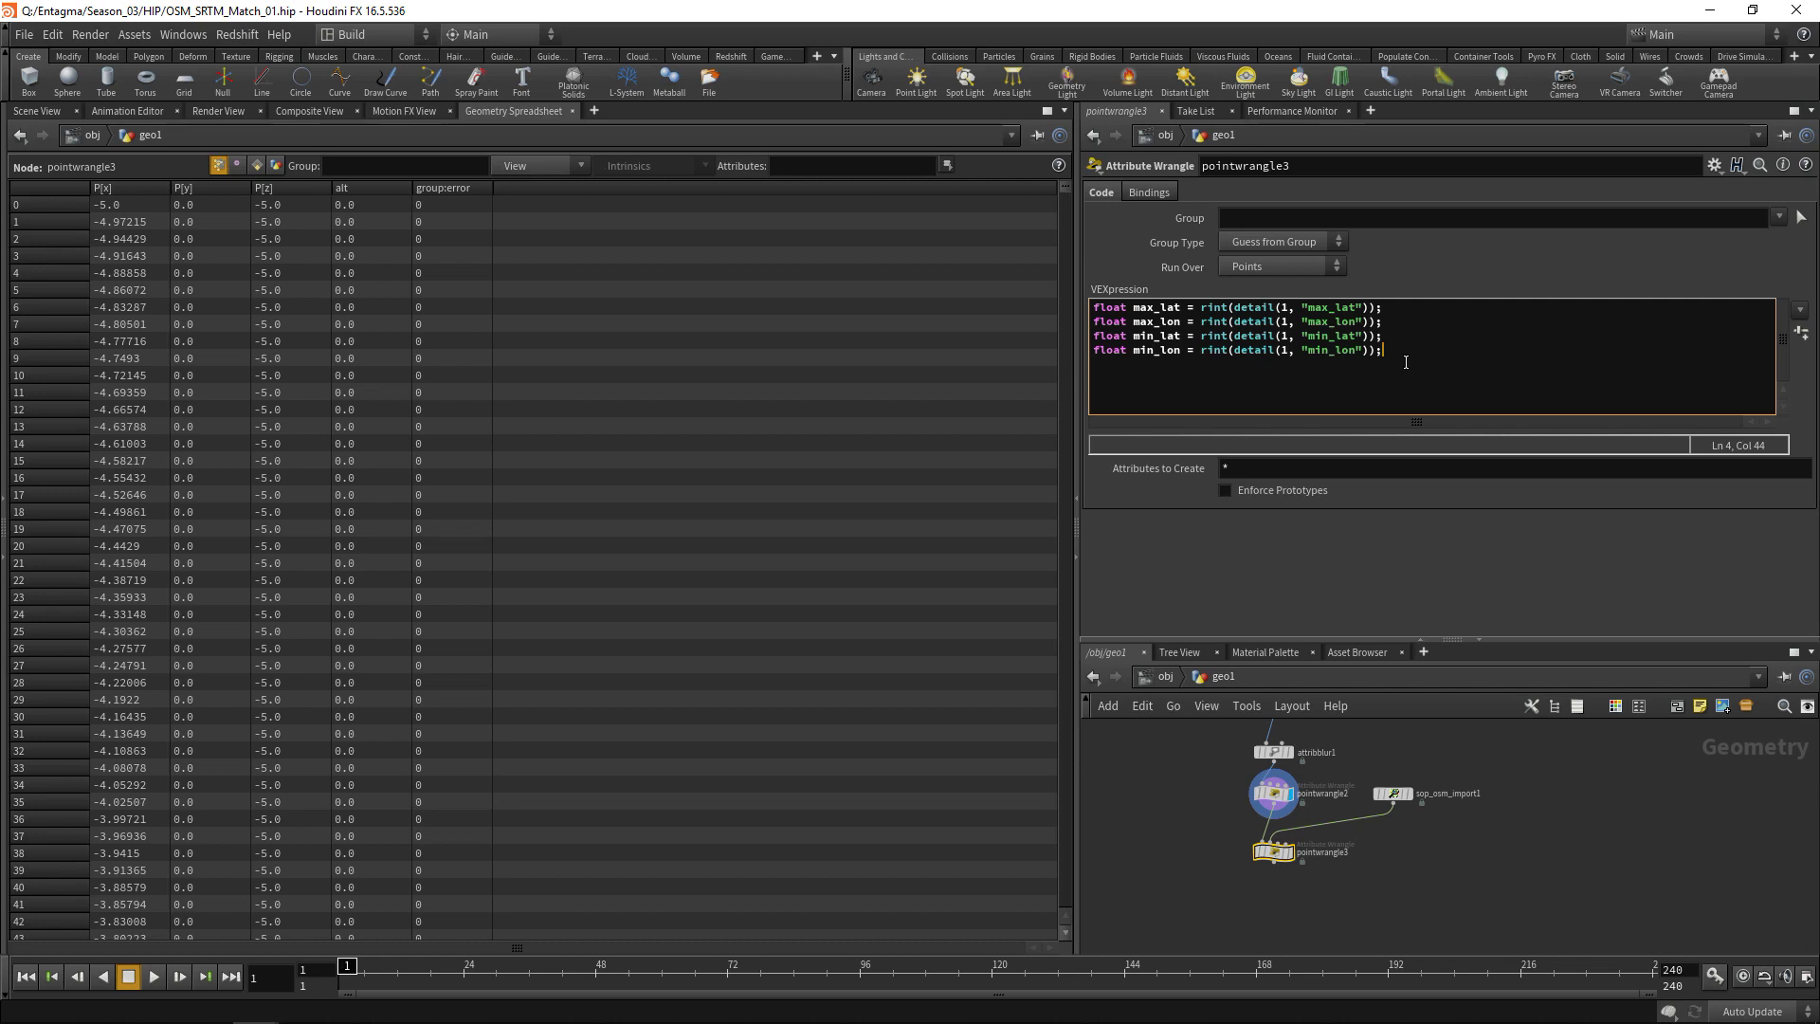
pyautogui.click(36, 110)
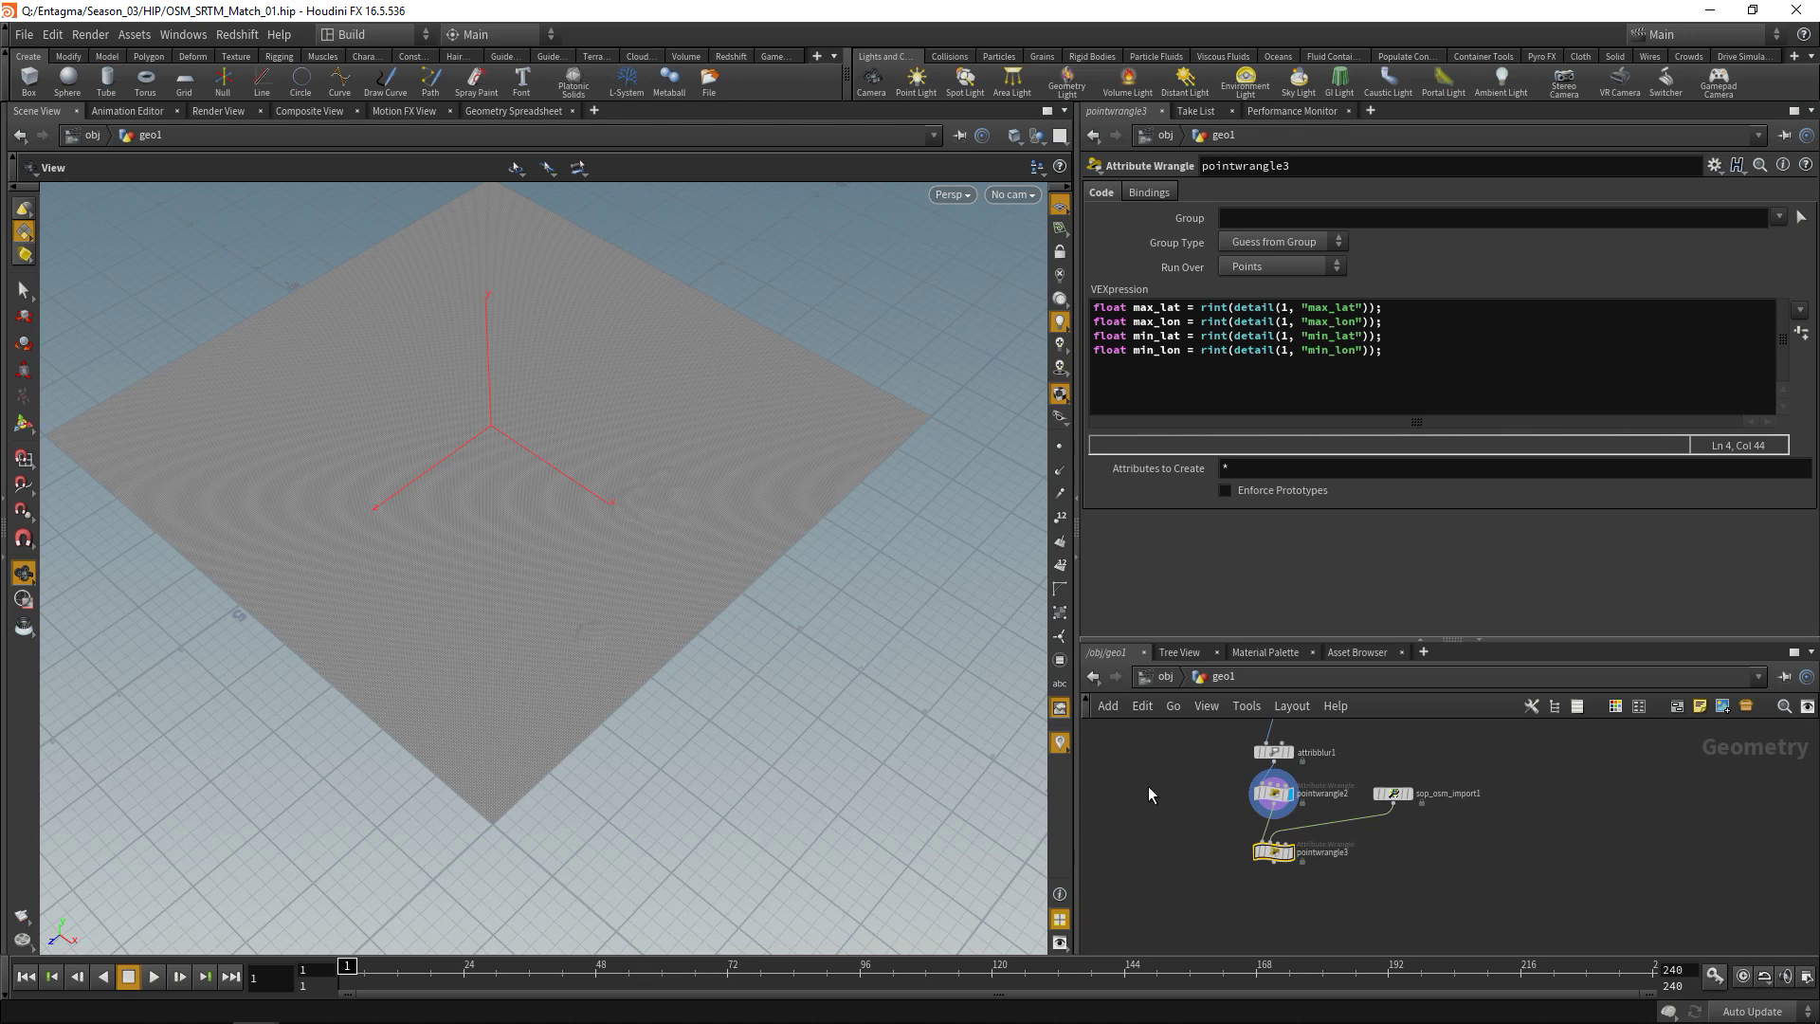
# - Add a UV Texture node fed by pointwrangle2
pyautogui.press('Tab')
pyautogui.write('uv')
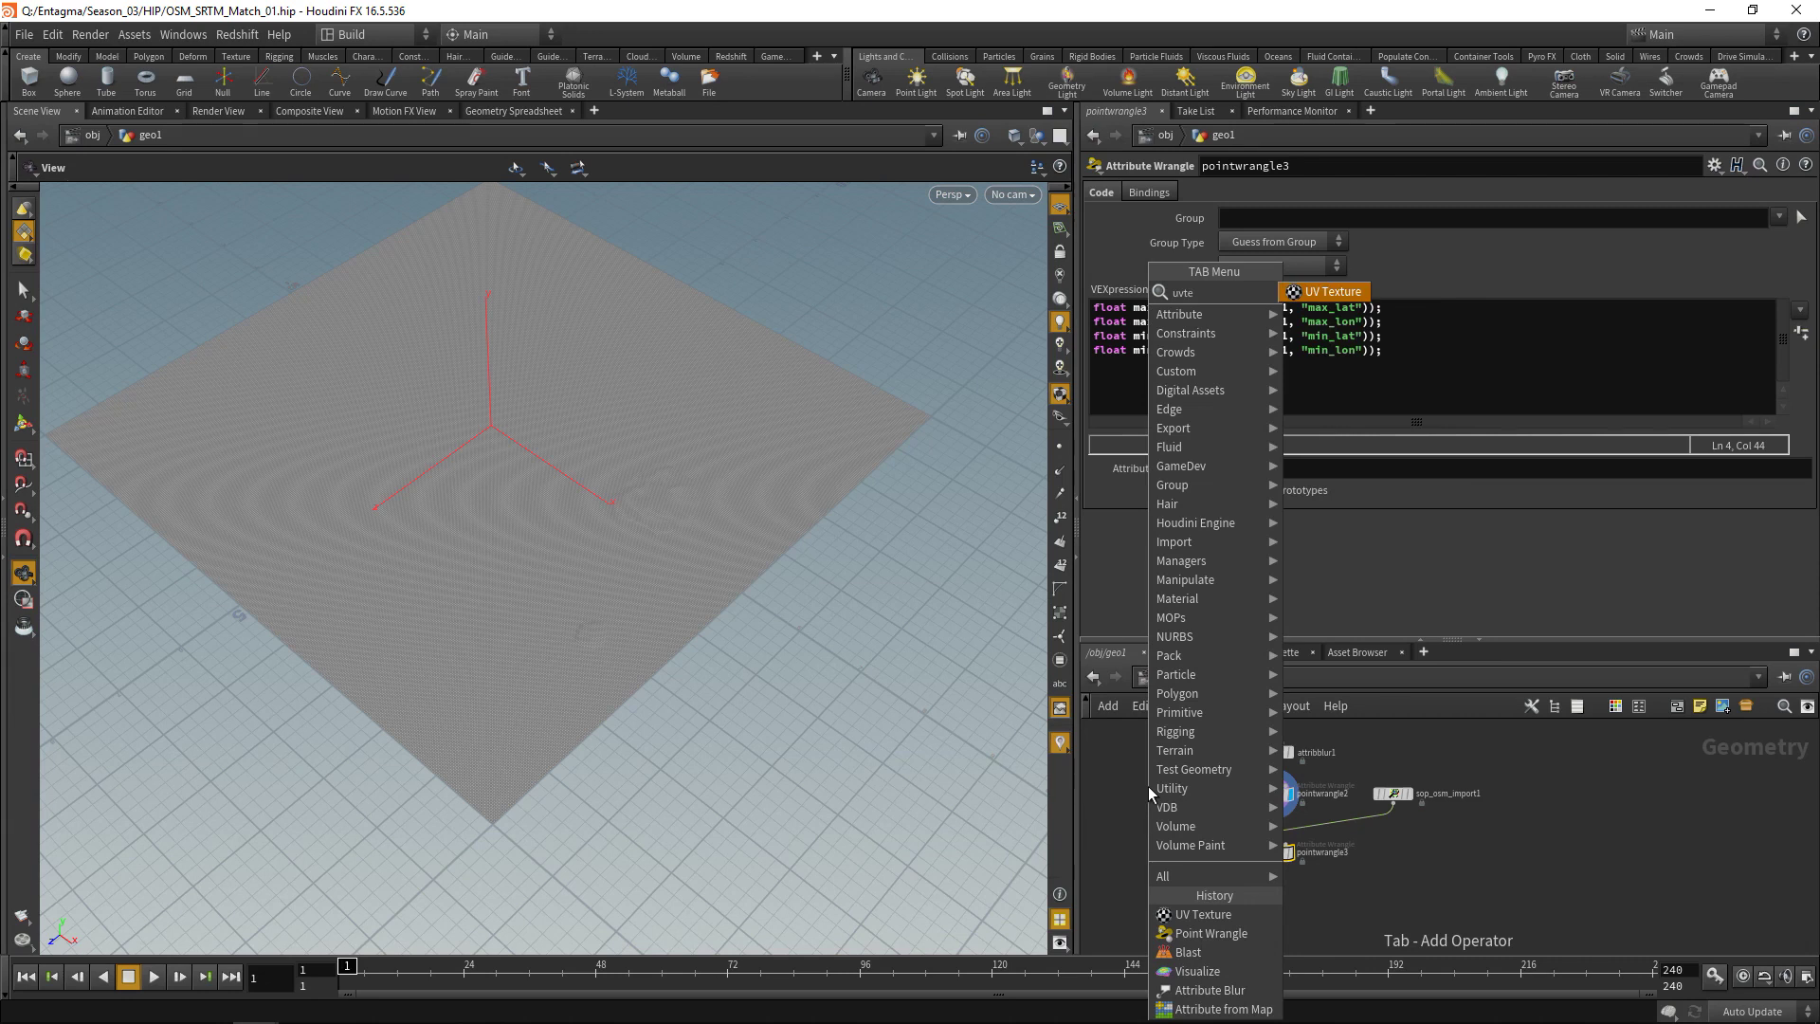
pyautogui.press('Return')
pyautogui.click(1147, 786)
pyautogui.moveTo(1273, 851); pyautogui.dragTo(1273, 904)
pyautogui.click(1273, 808)
pyautogui.click(1147, 775)
pyautogui.moveTo(1154, 794); pyautogui.dragTo(1171, 852)
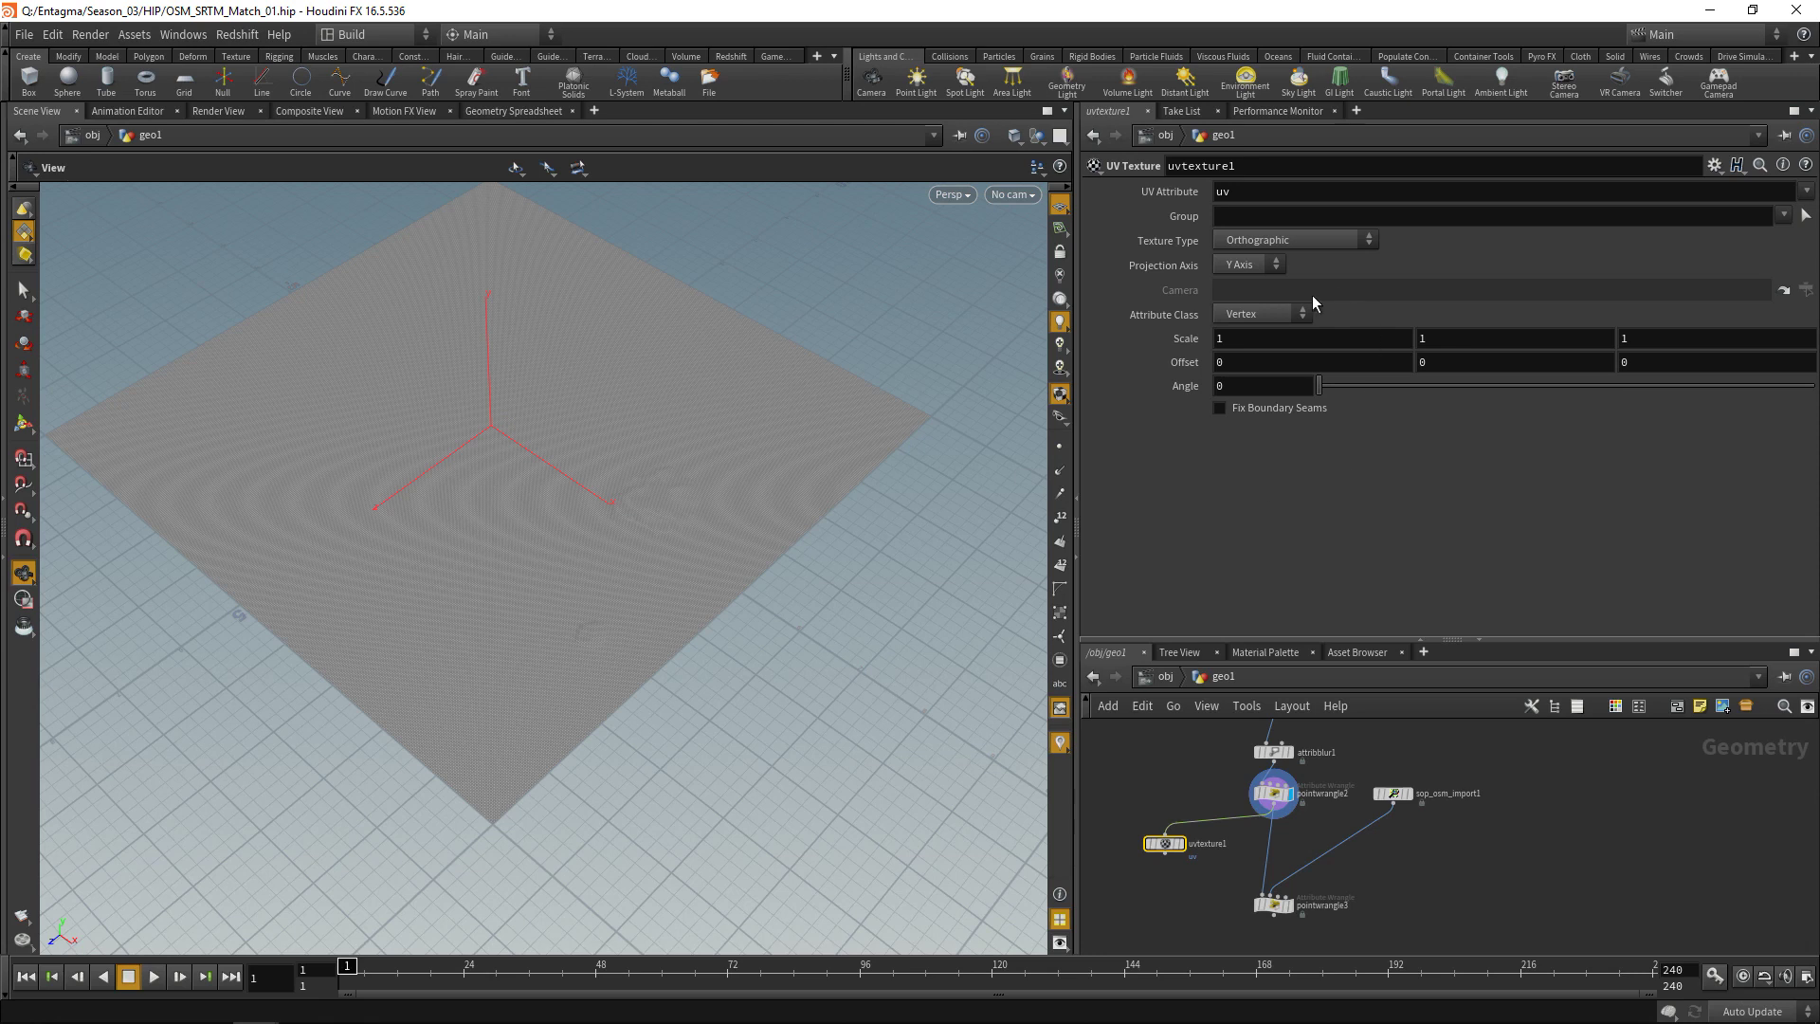
# - Set uvtexture1's Attribute Class to Point, insert it before pointwrangle3, and check uv values
pyautogui.click(1286, 315)
pyautogui.click(1251, 356)
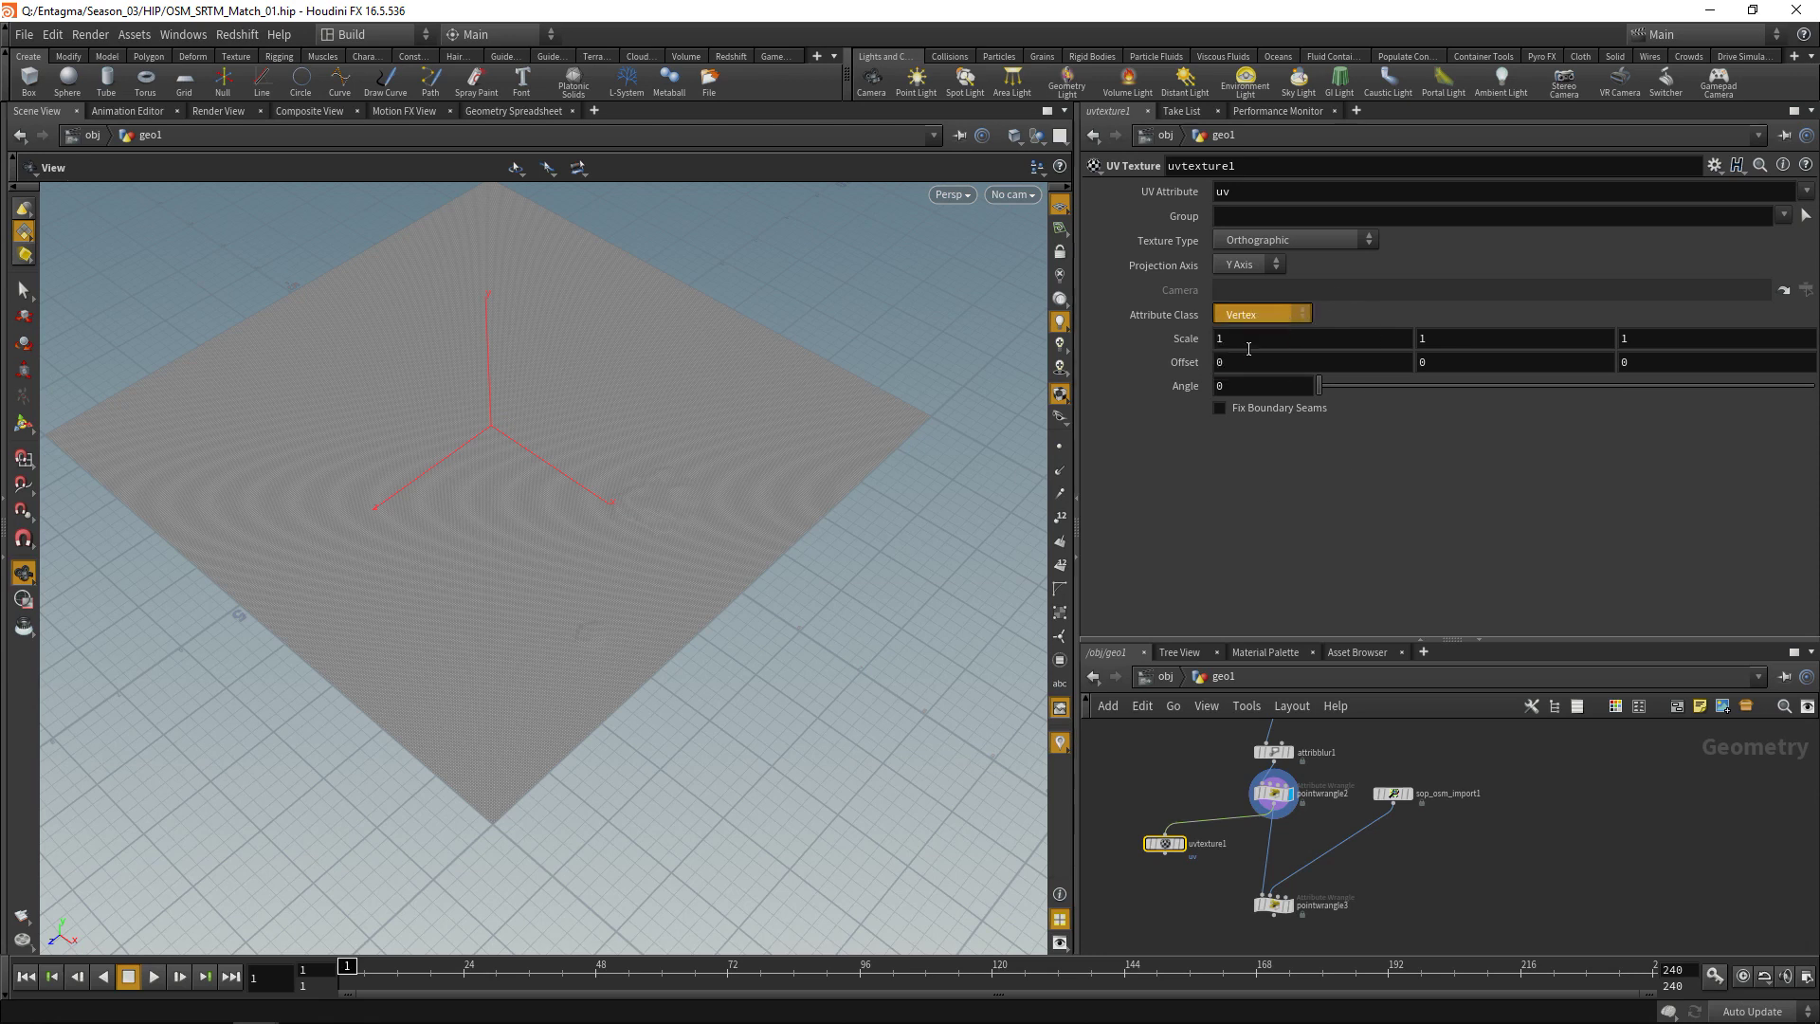
pyautogui.moveTo(1166, 844); pyautogui.dragTo(1274, 842)
pyautogui.click(517, 110)
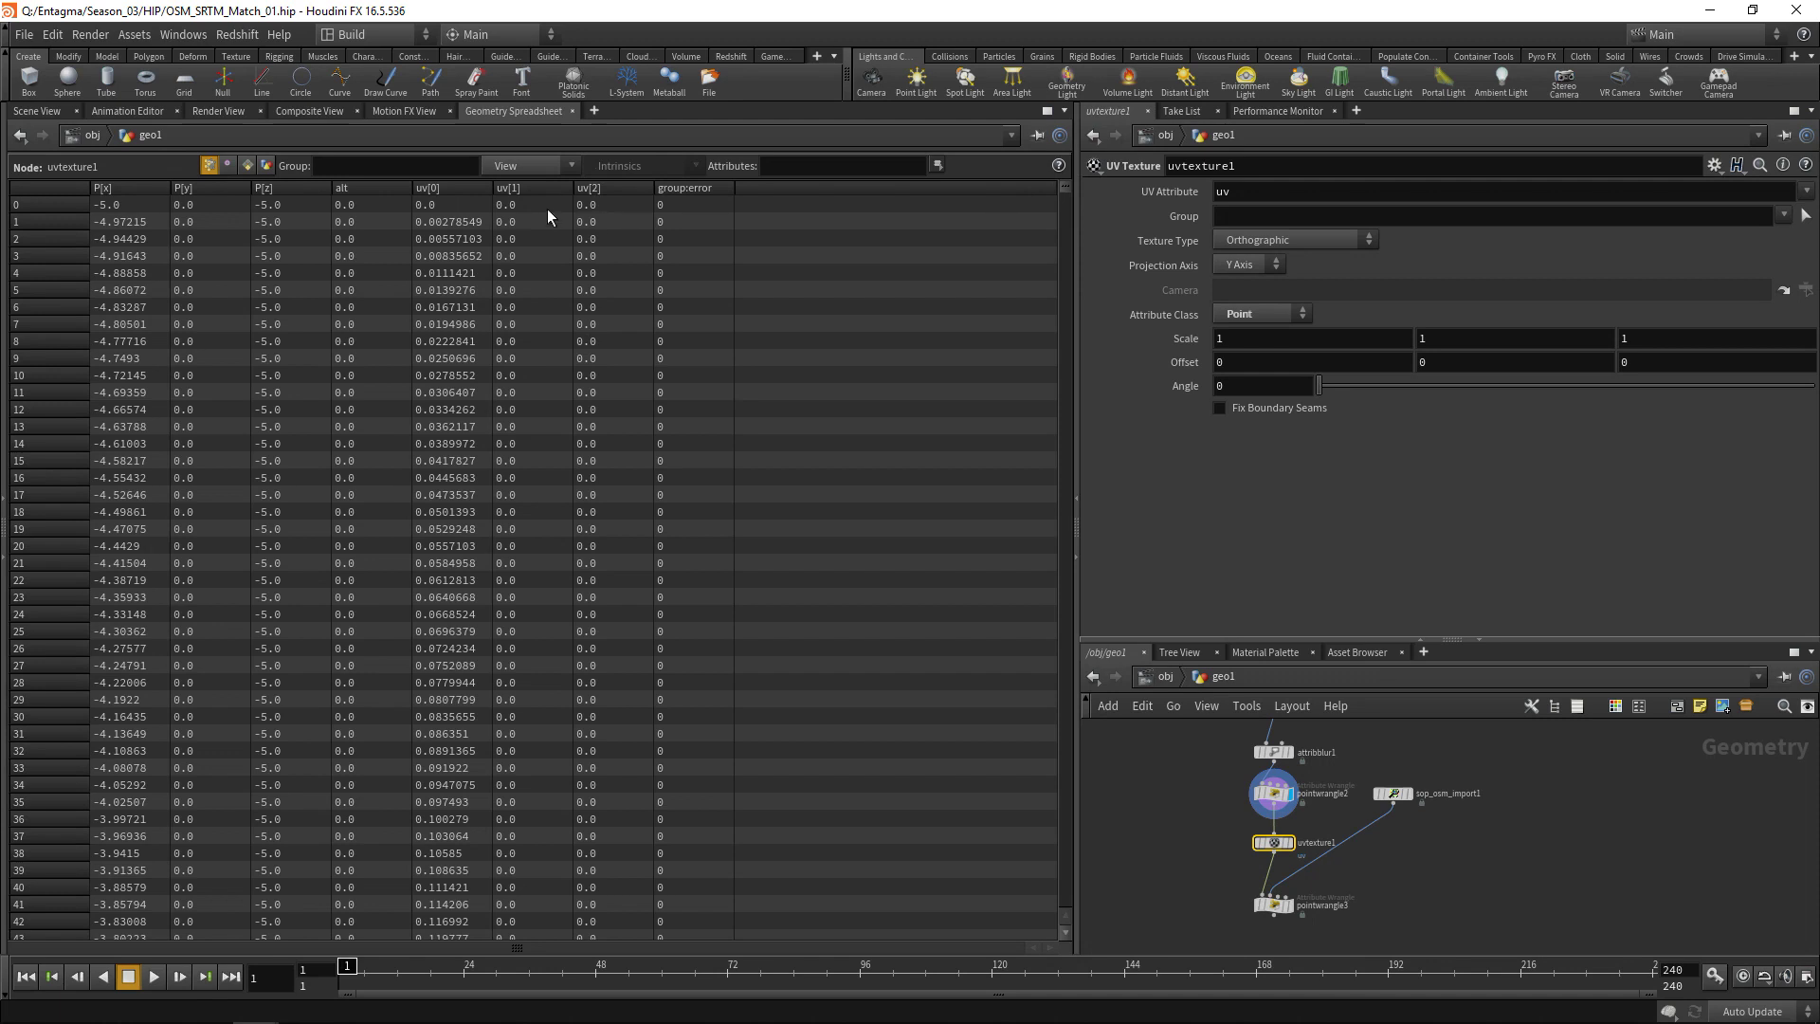
pyautogui.moveTo(1064, 188); pyautogui.dragTo(1009, 930)
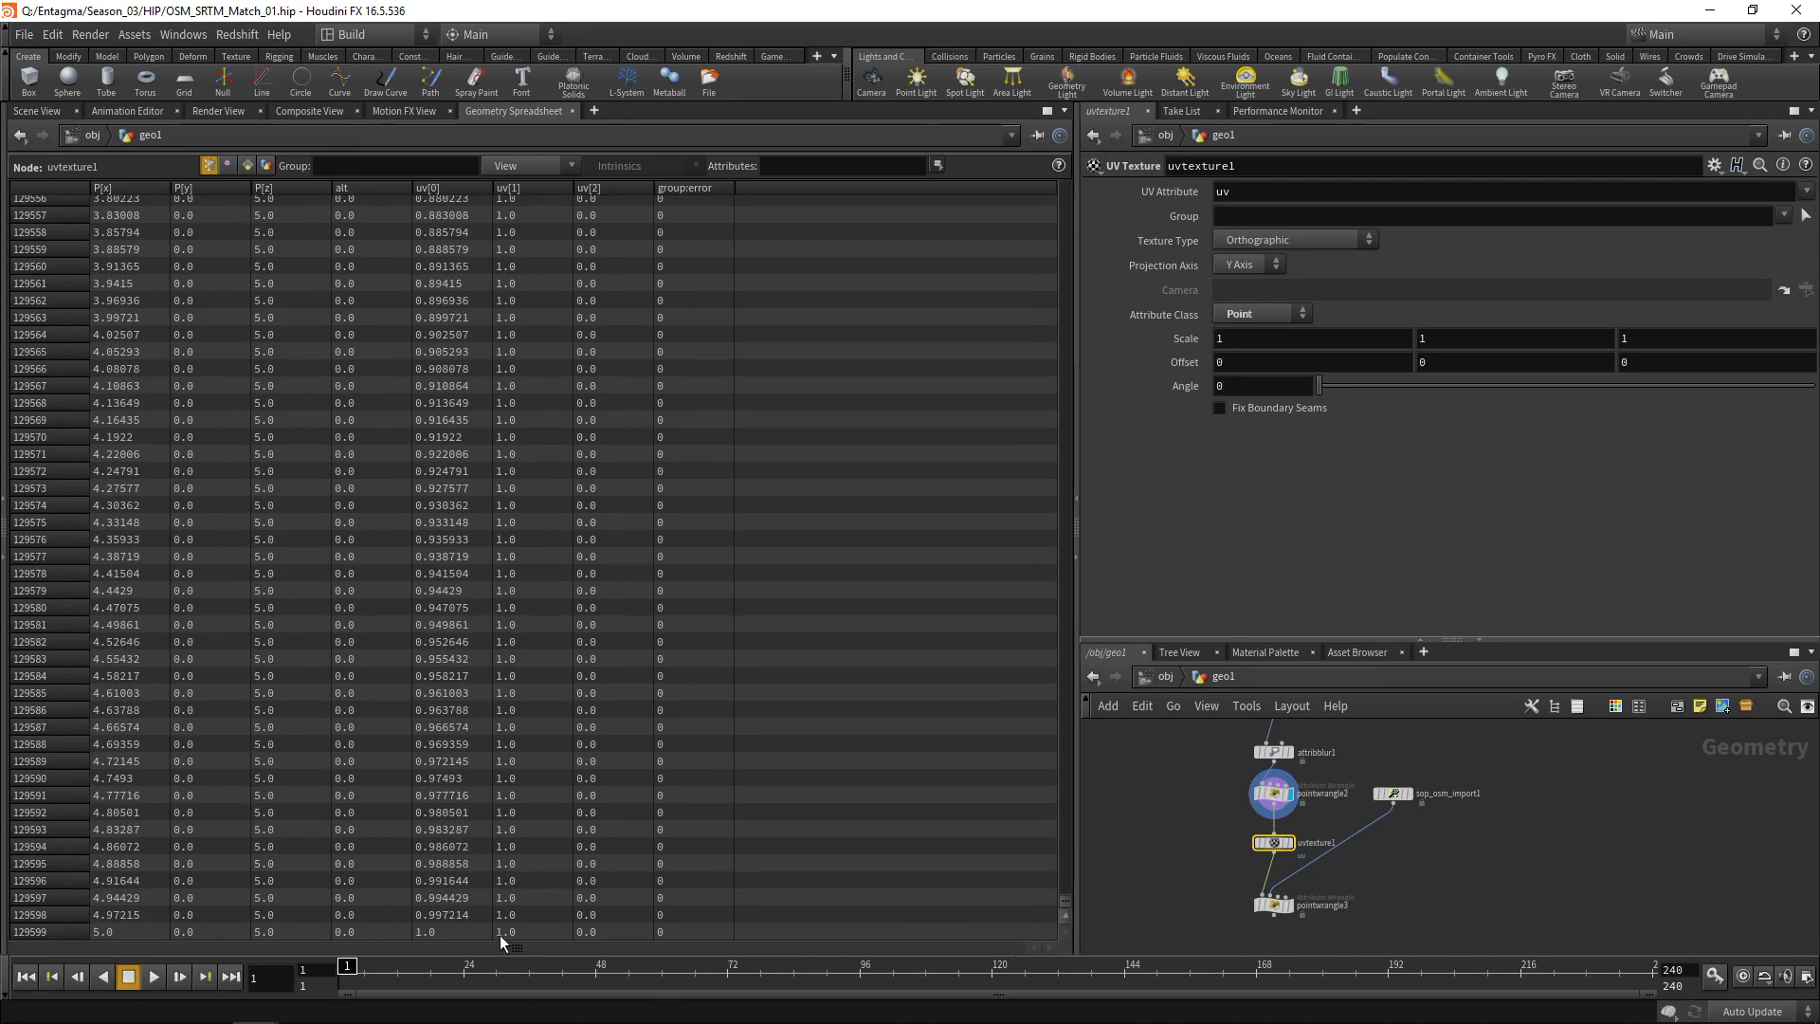
pyautogui.click(36, 111)
pyautogui.click(1298, 910)
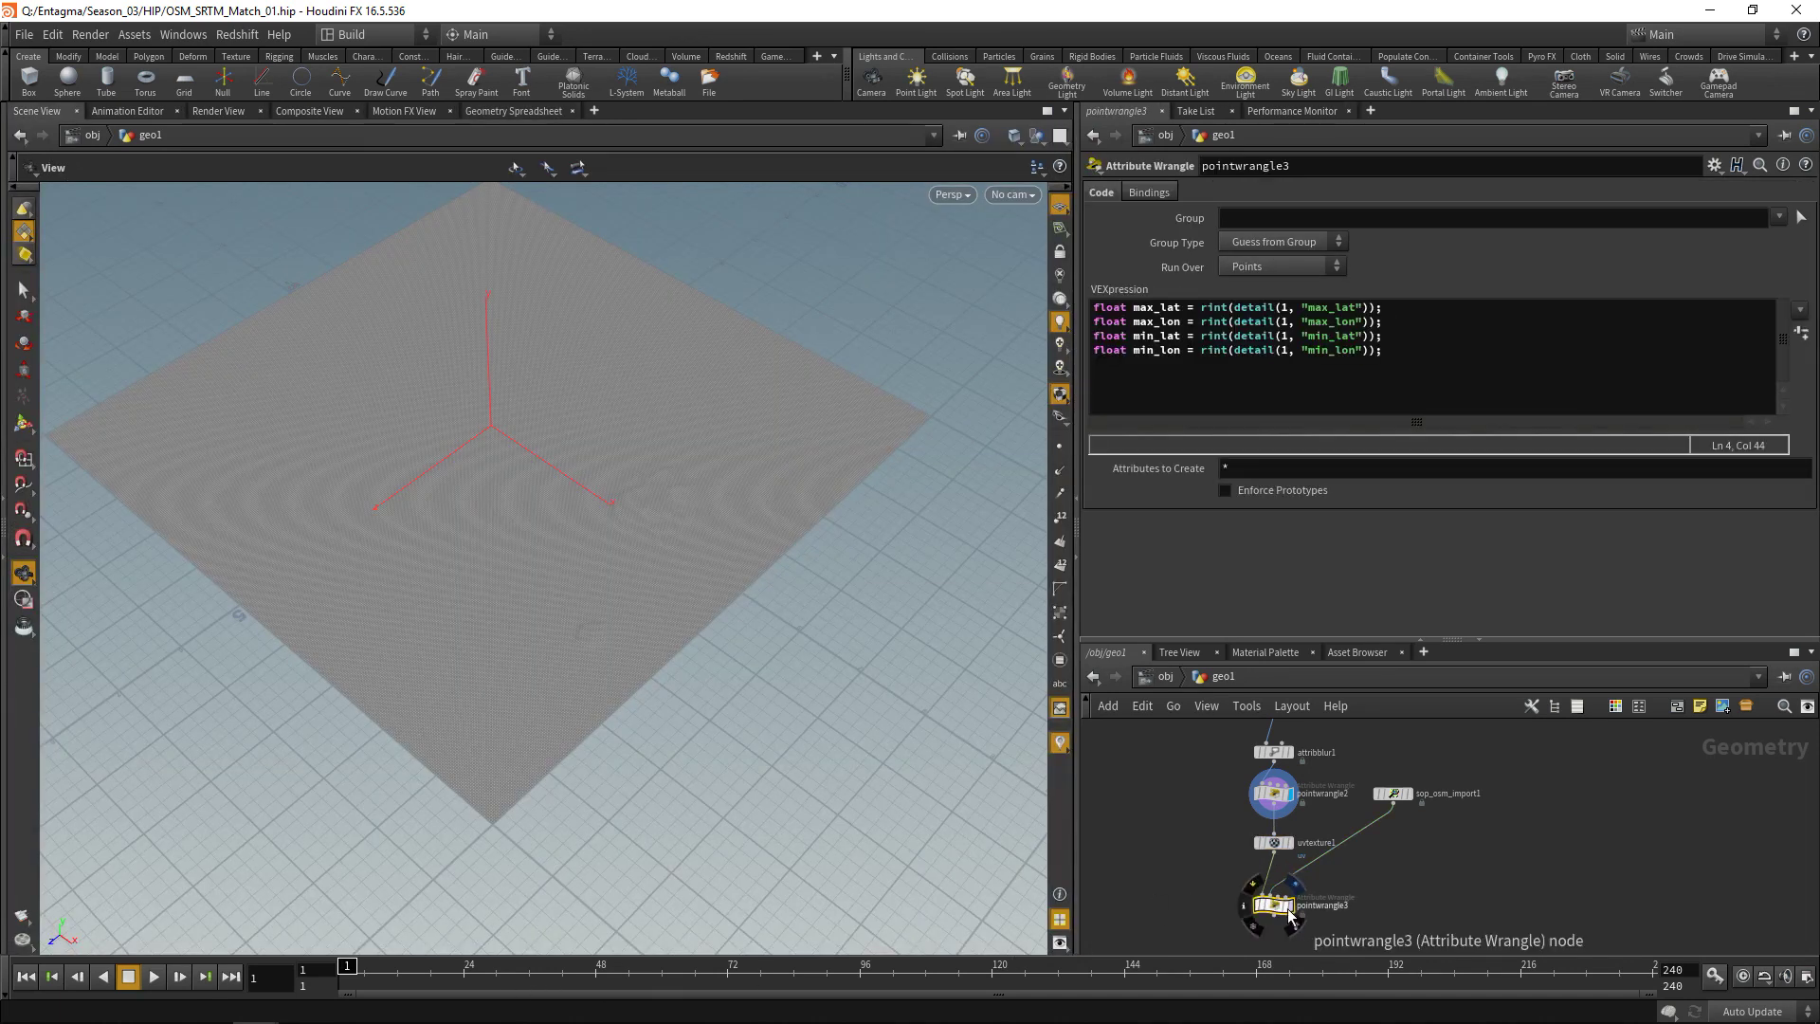
pyautogui.click(1289, 906)
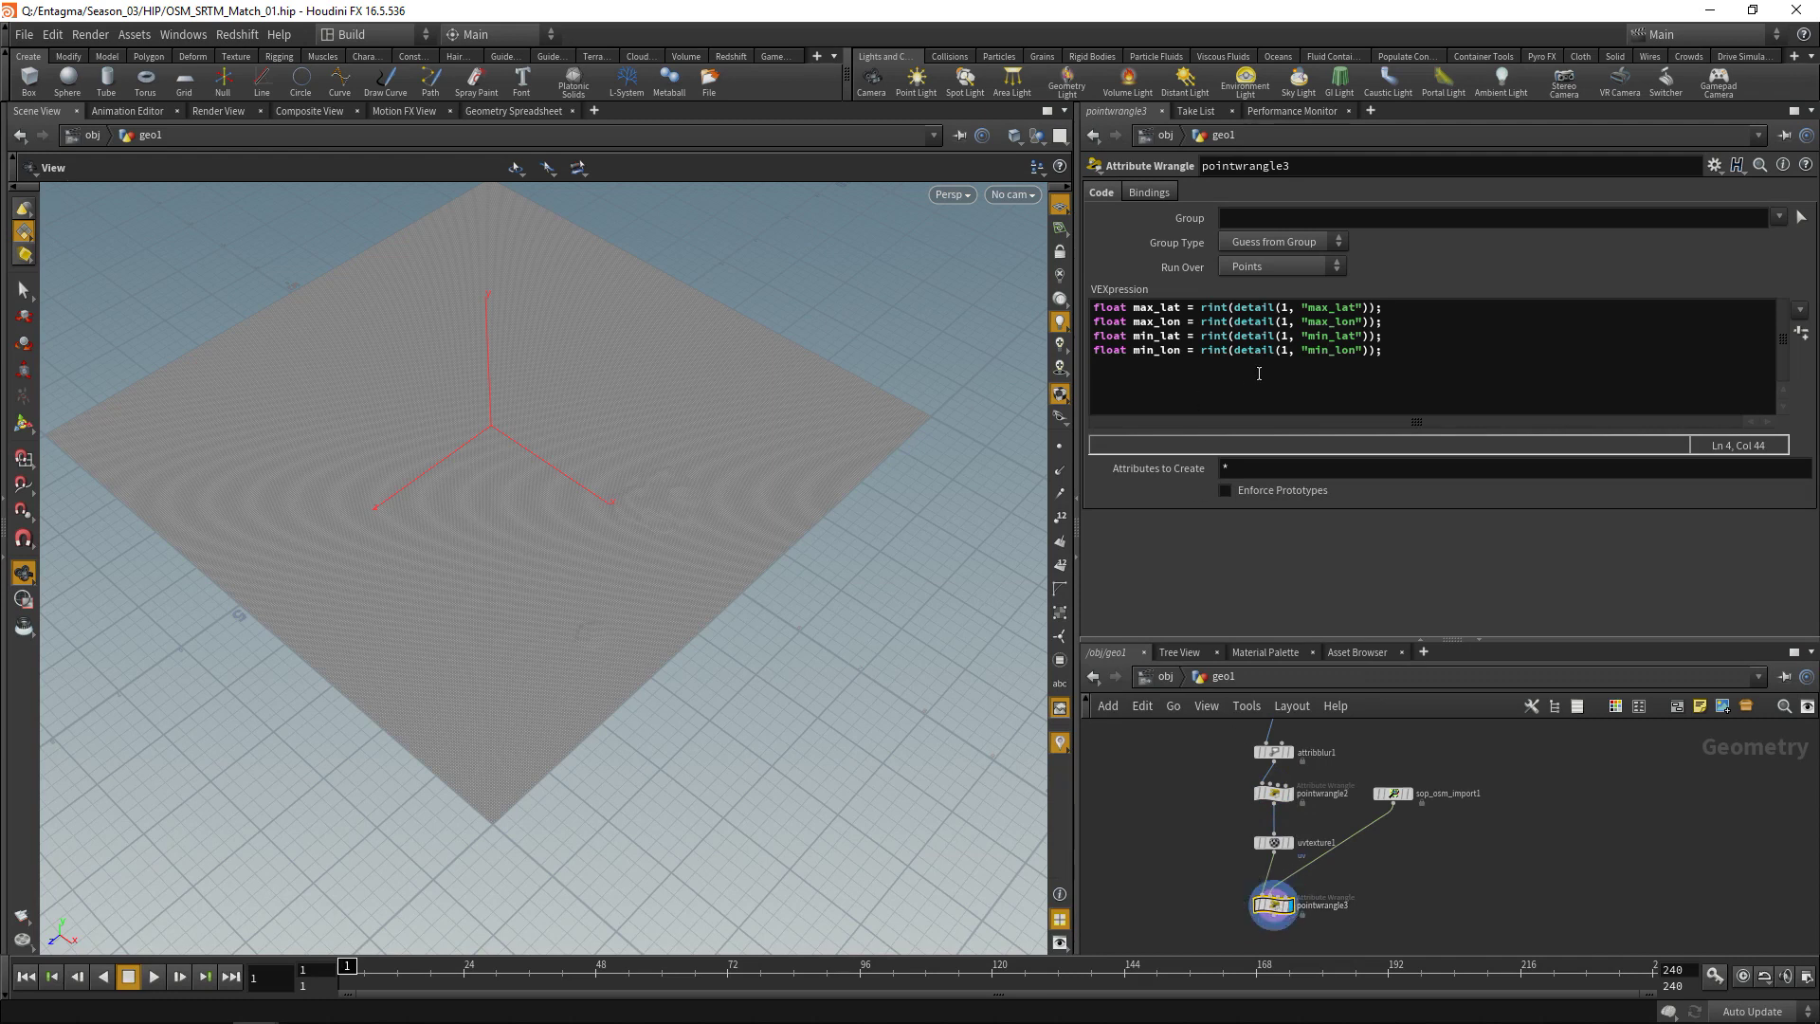
pyautogui.click(1299, 371)
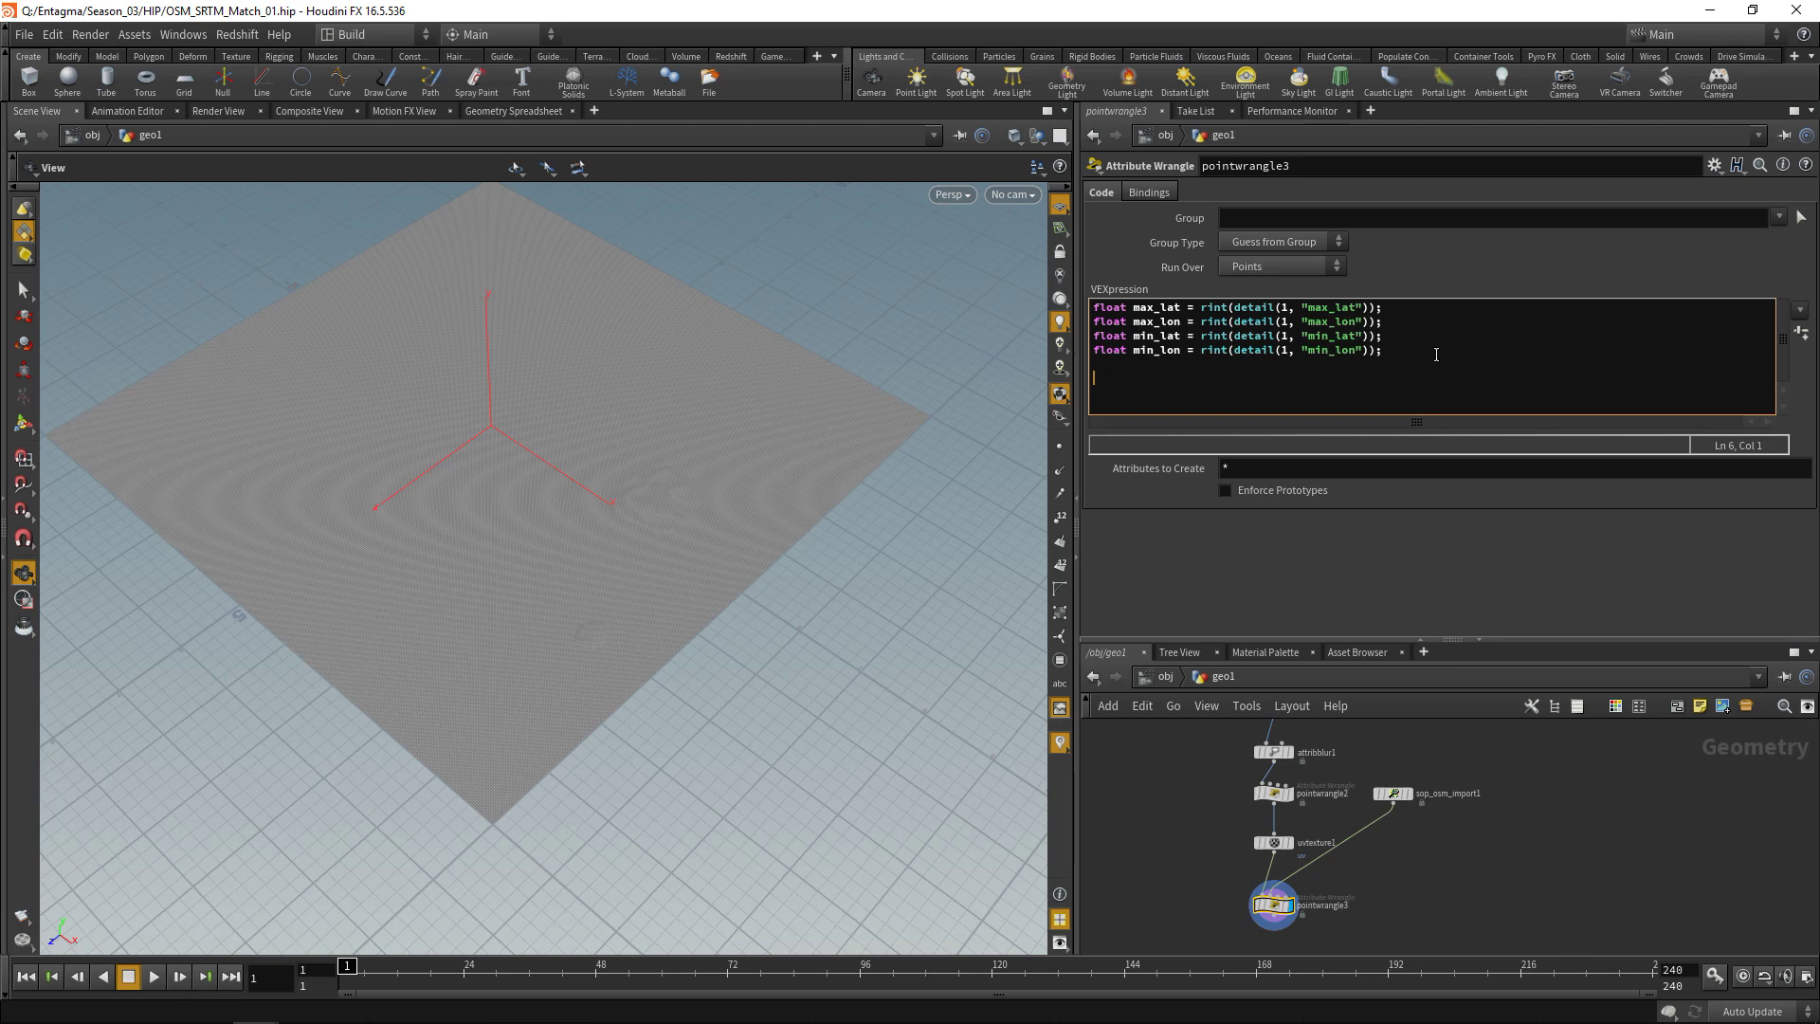
pyautogui.write('floa')
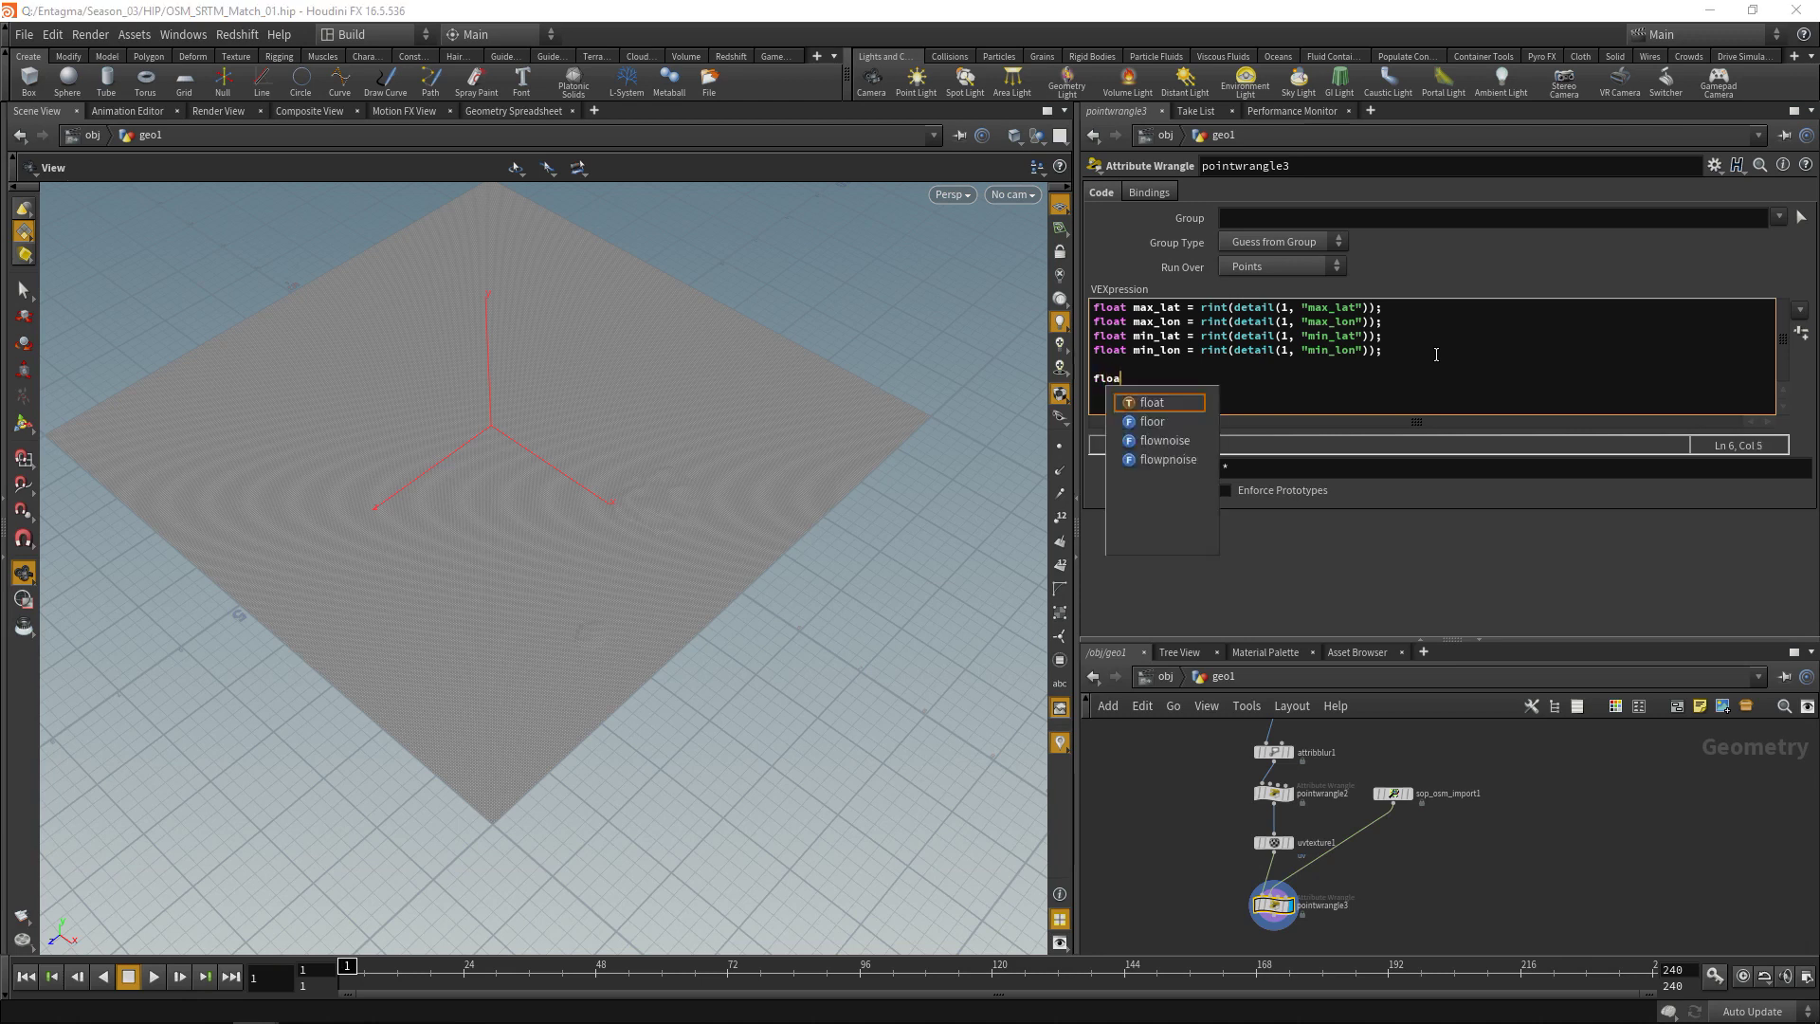
pyautogui.write('t lon')
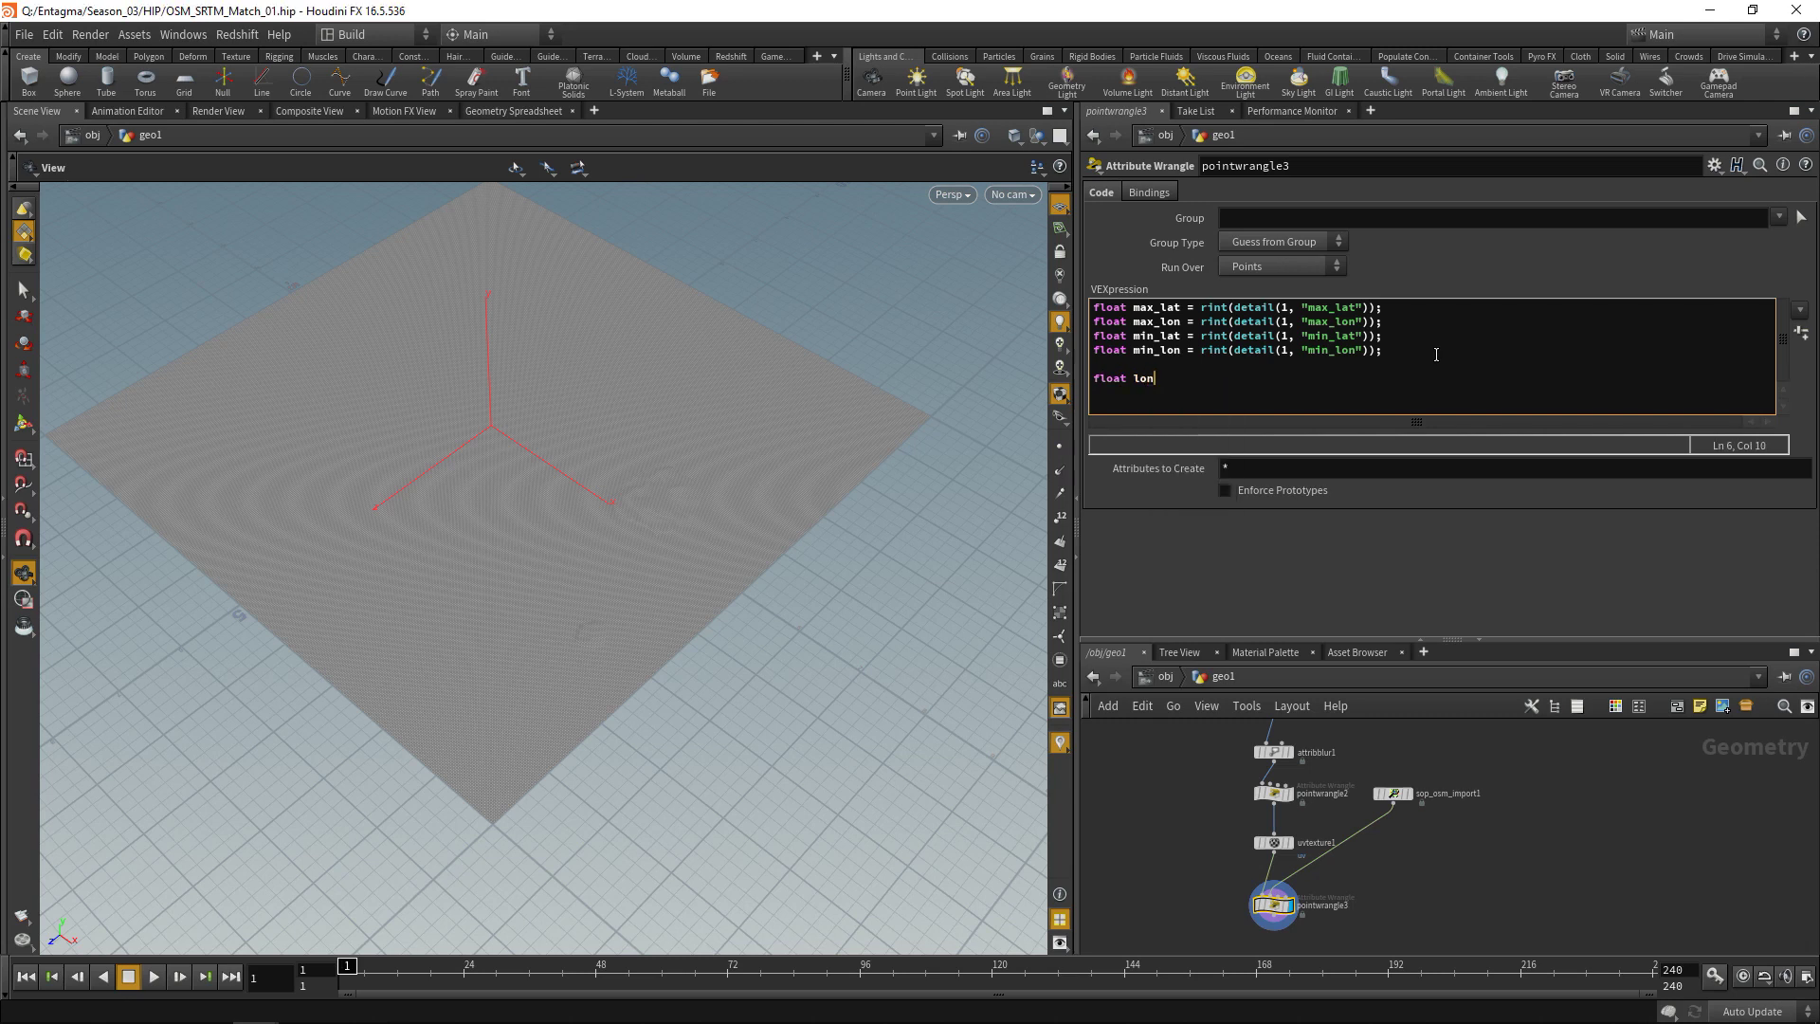
pyautogui.write(' = ;')
pyautogui.write('fit(')
pyautogui.write('v@uv')
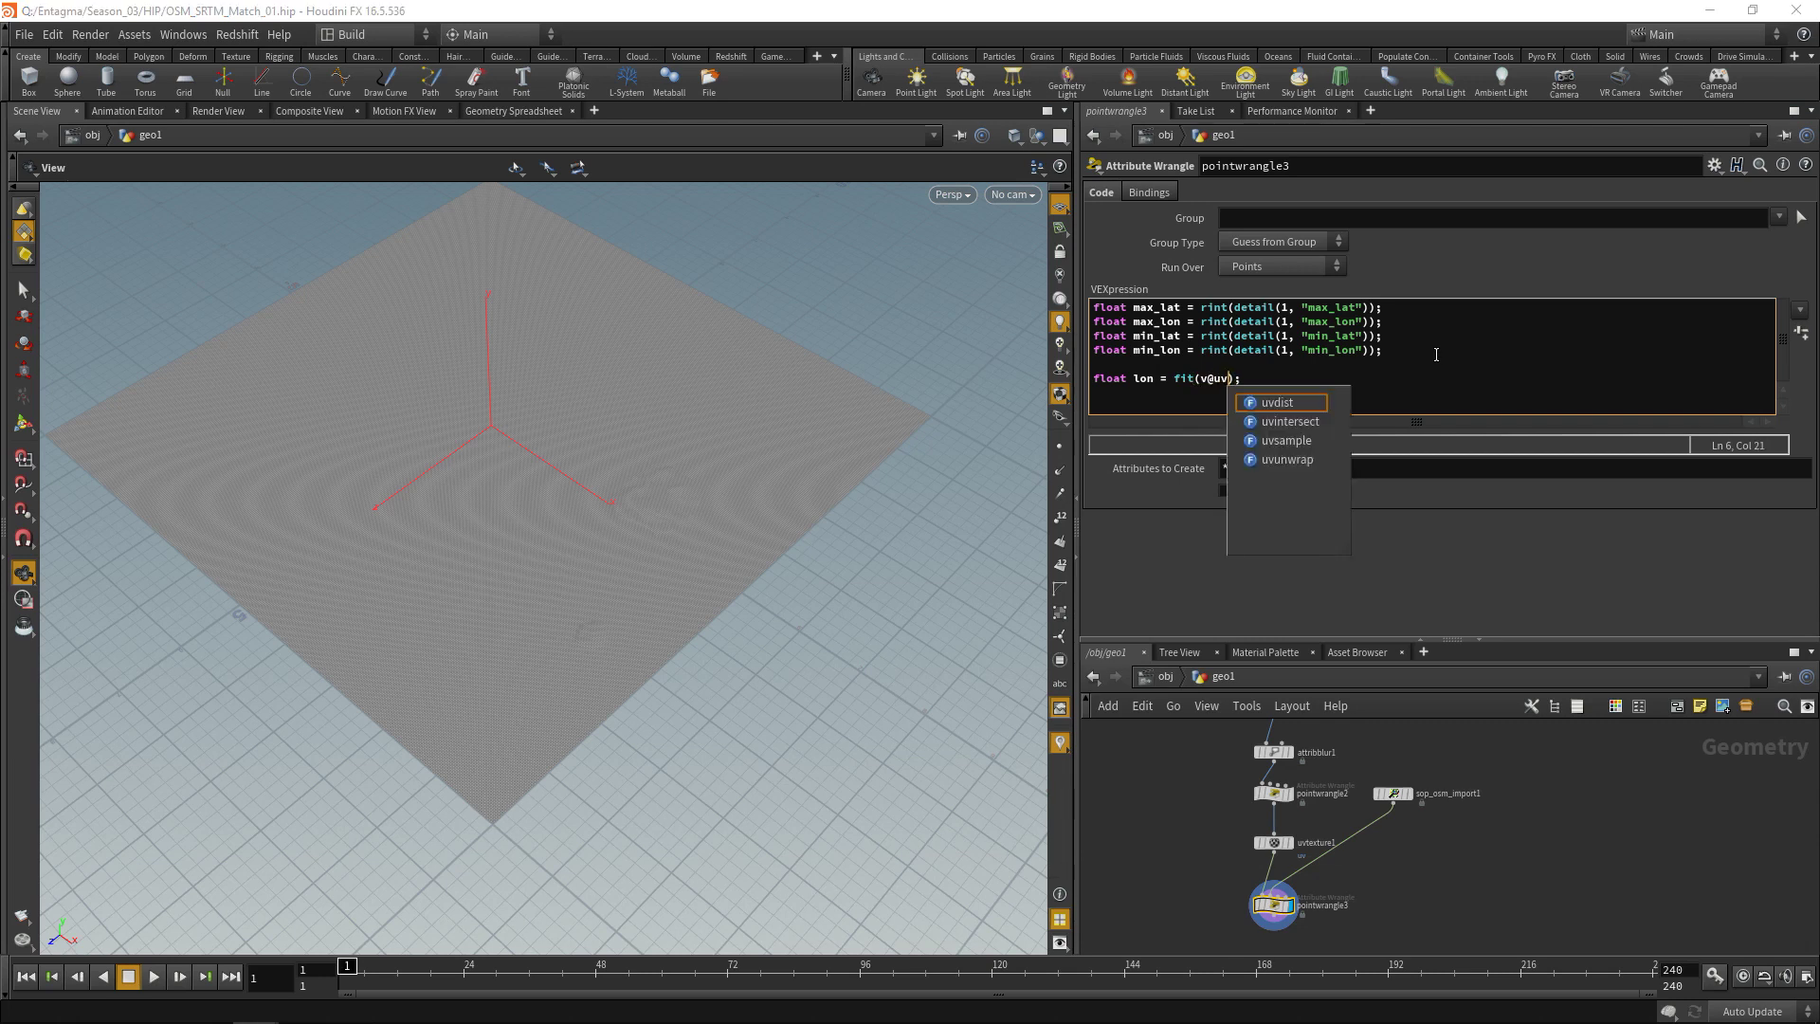
pyautogui.write('.x')
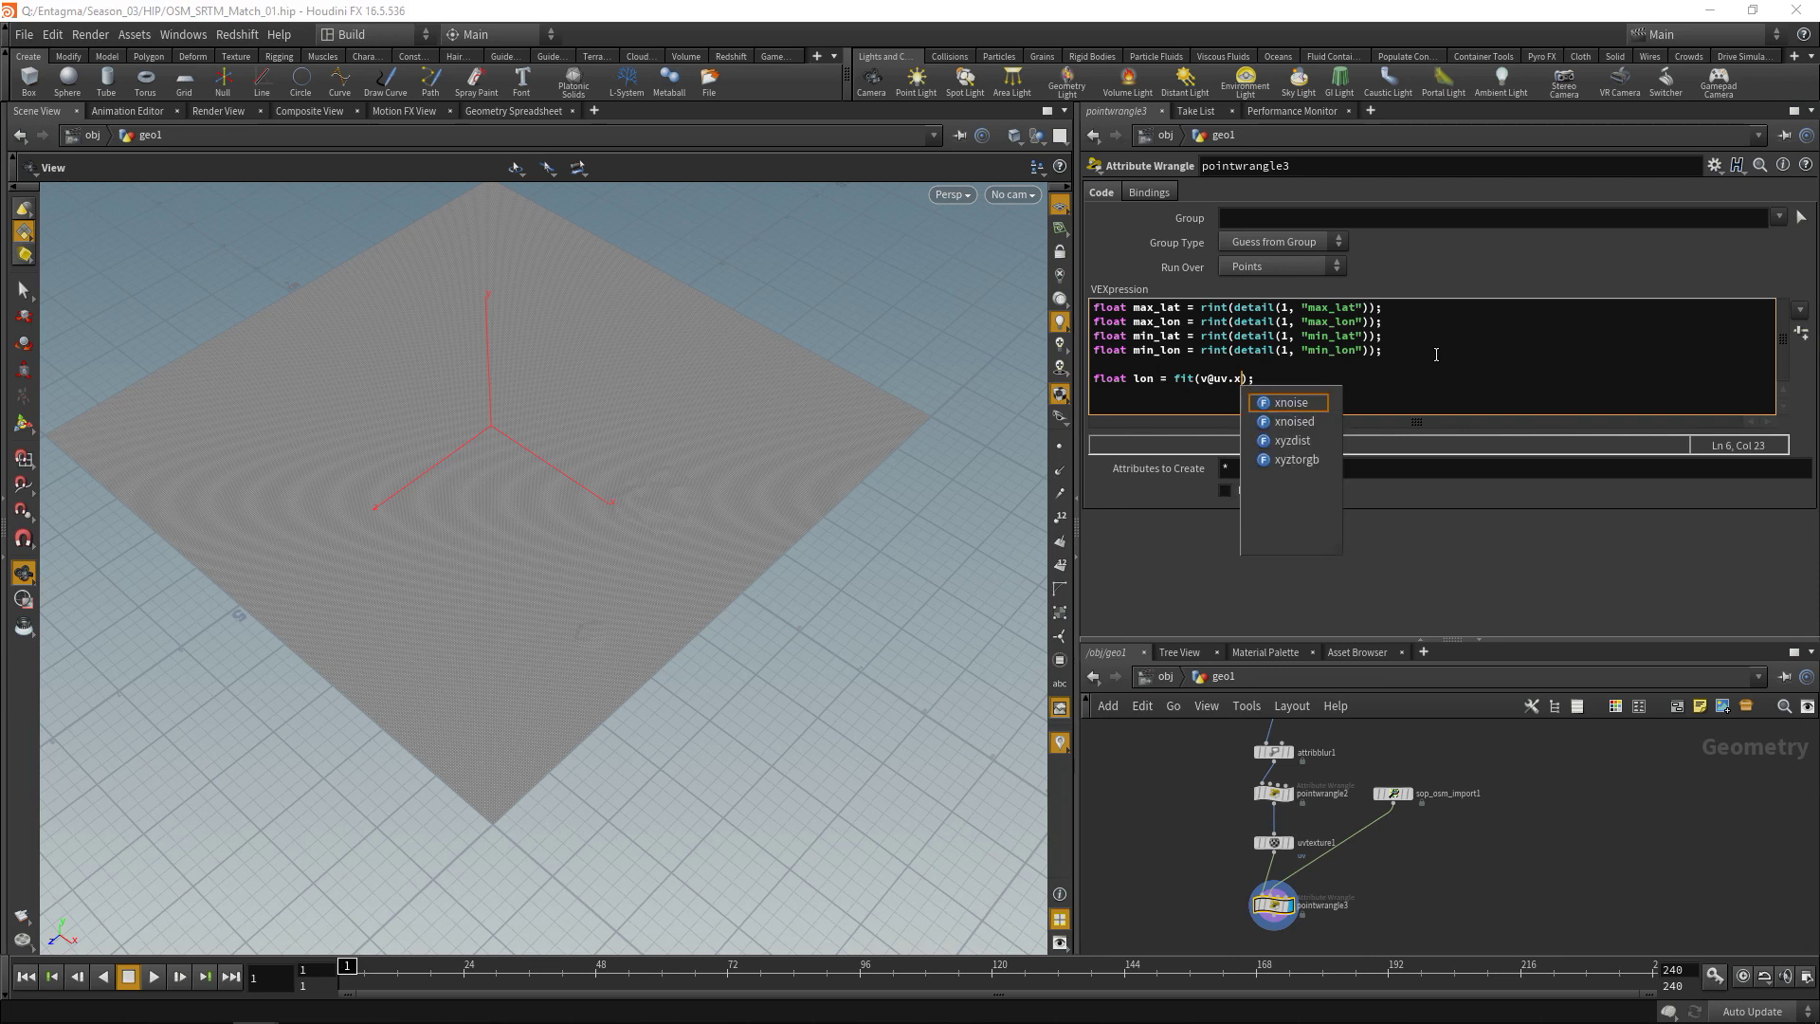
pyautogui.press('Left')
pyautogui.press('Left')
pyautogui.press('Left')
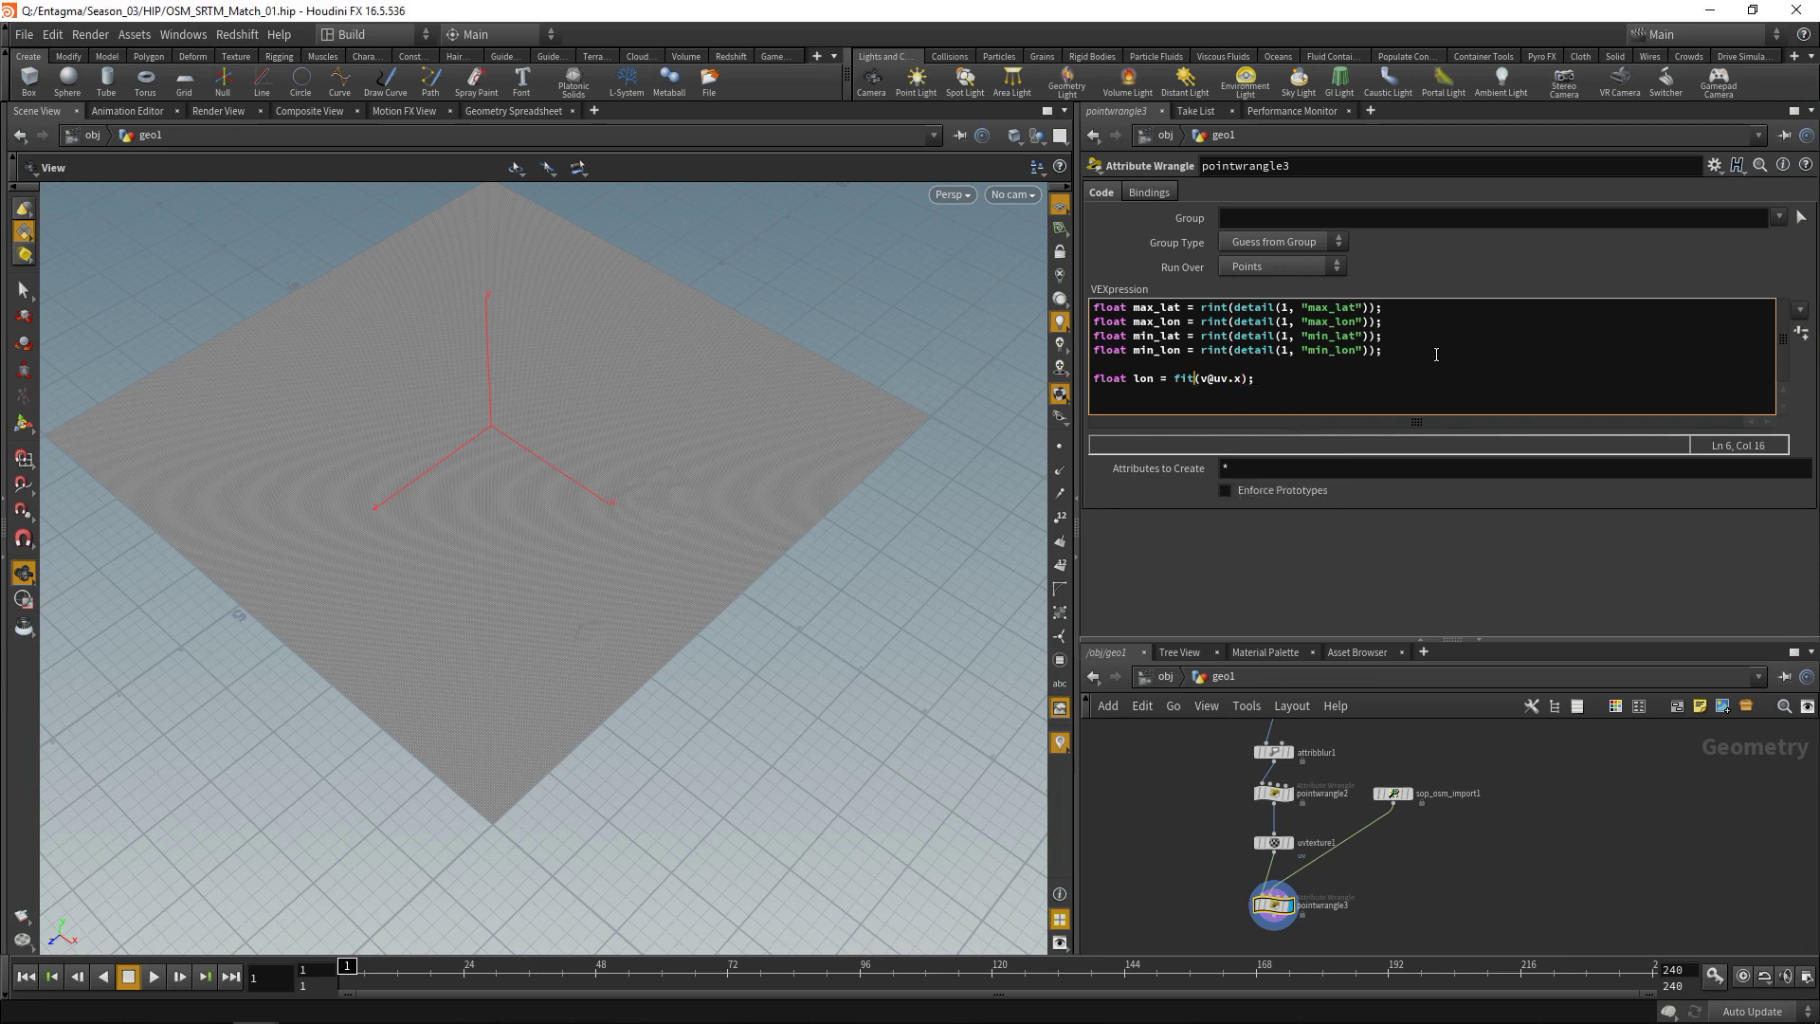
pyautogui.write('01(v@uv.x, minlon, may')
pyautogui.press('BackSpace')
pyautogui.write('xlon')
pyautogui.click(1291, 378)
pyautogui.write('_')
pyautogui.write('_')
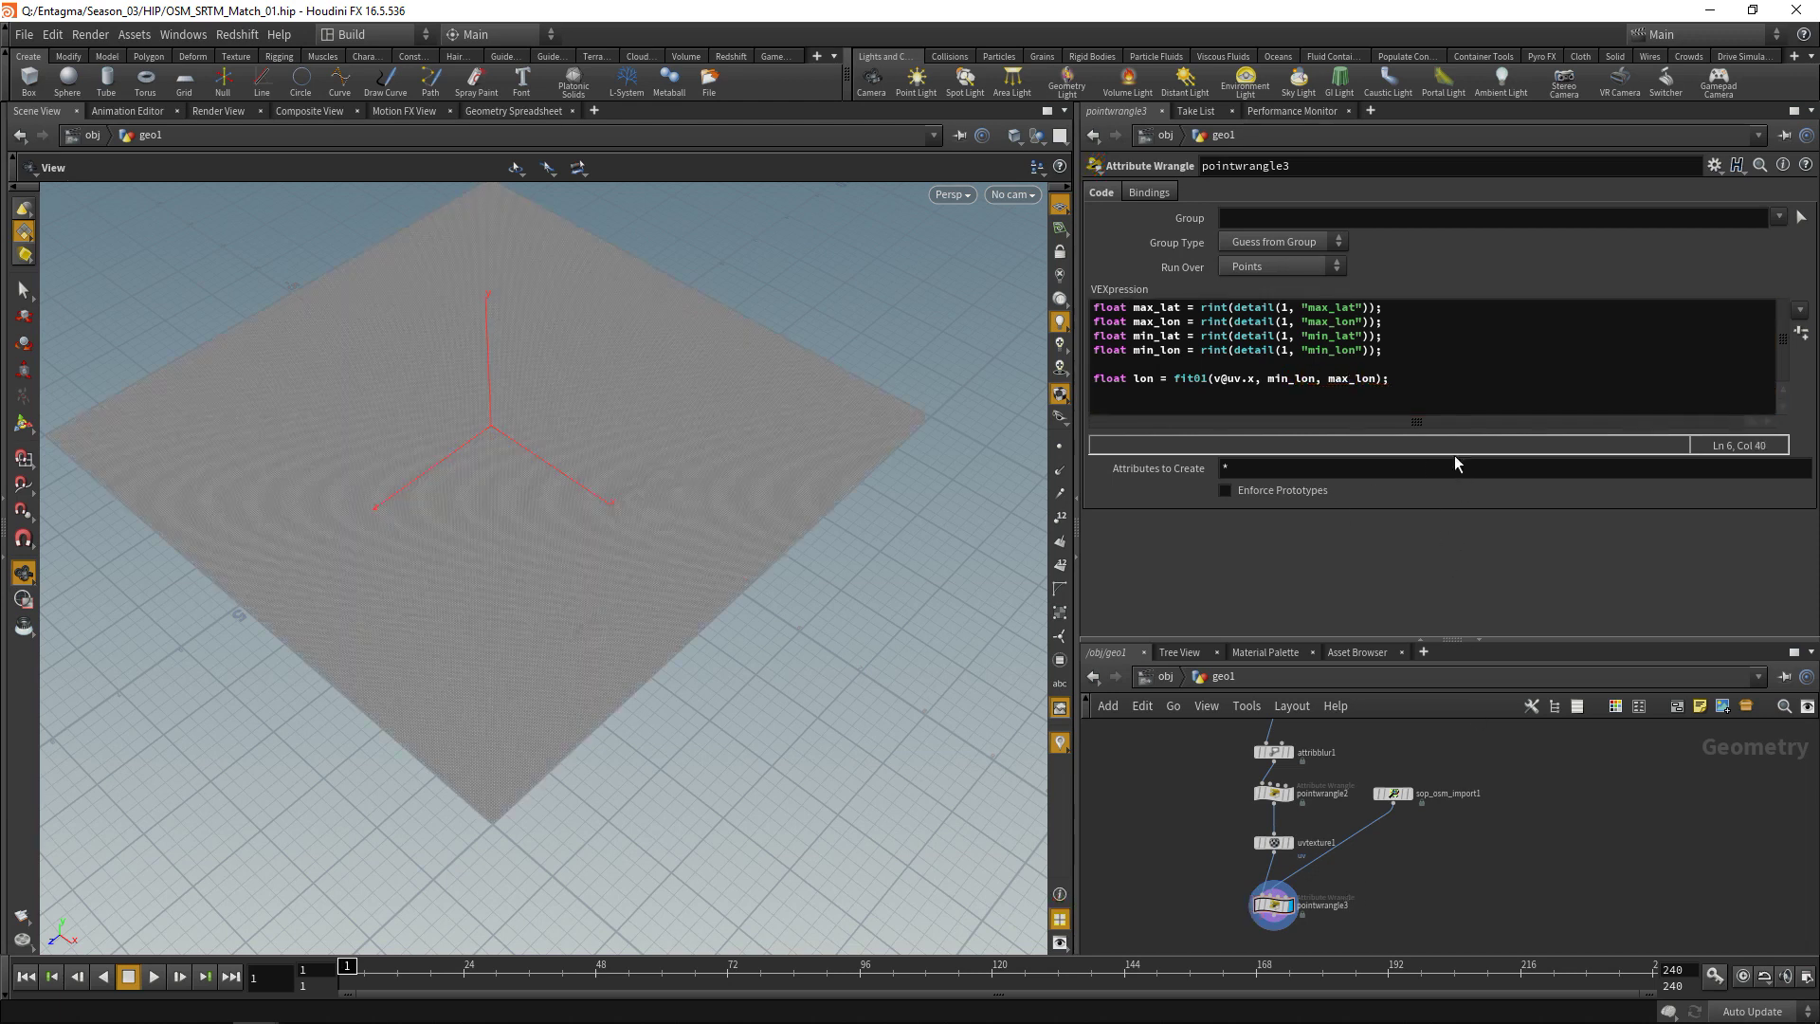
# - Duplicate the lon line and rename the copy's variable to lat
pyautogui.moveTo(1460, 379); pyautogui.dragTo(1013, 374)
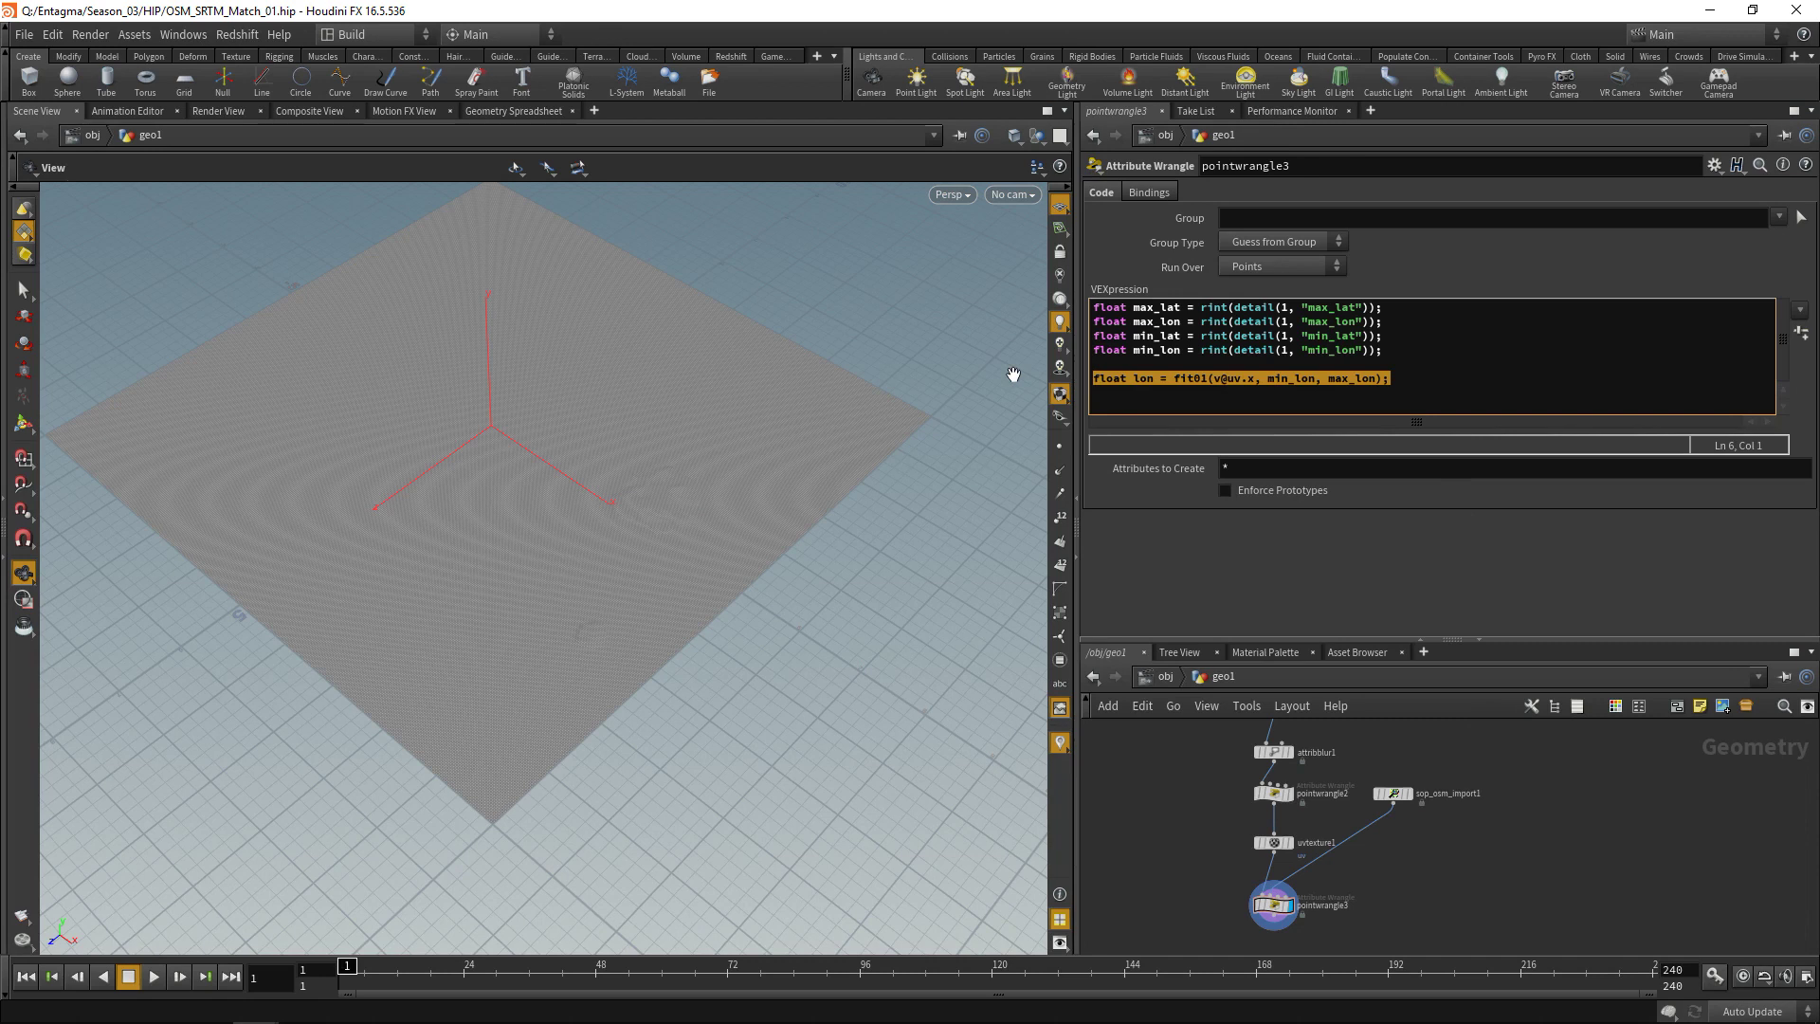
pyautogui.hotkey('ctrl', 'c')
pyautogui.press('End')
pyautogui.press('Return')
pyautogui.hotkey('ctrl', 'v')
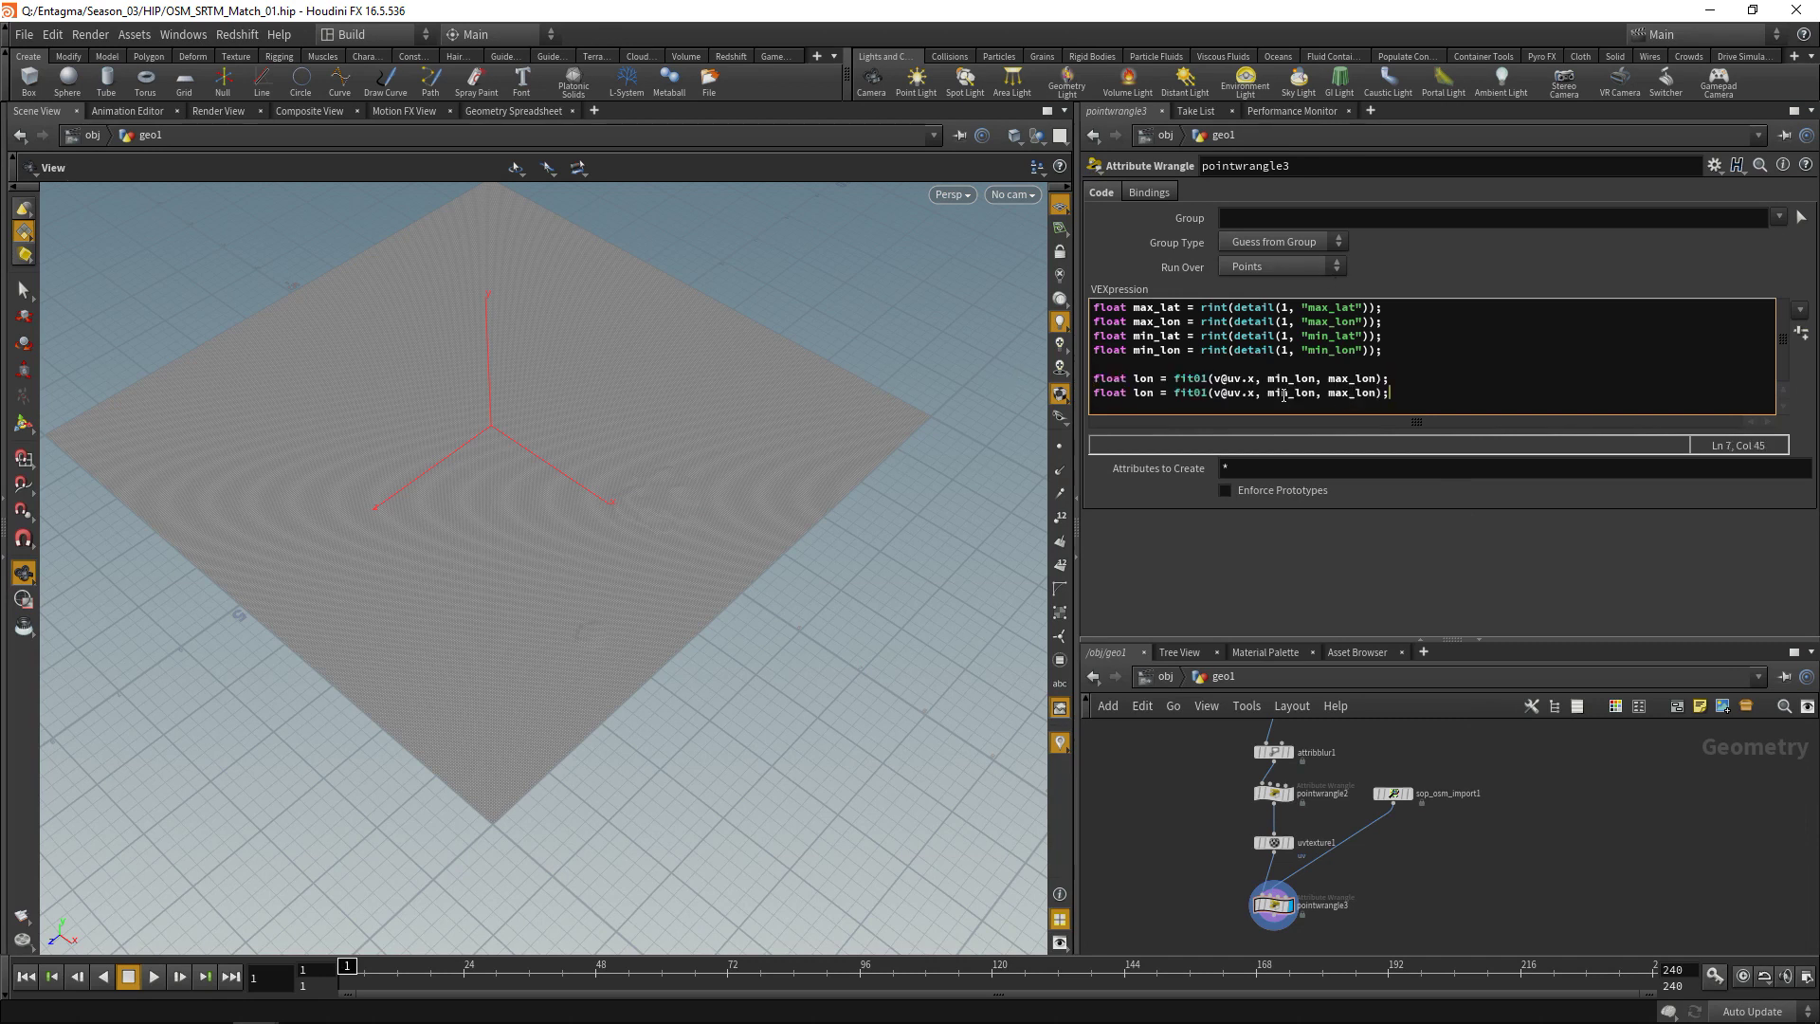
pyautogui.click(1138, 392)
pyautogui.press('Delete')
pyautogui.press('Delete')
pyautogui.write('at')
pyautogui.press('Right')
pyautogui.press('BackSpace')
pyautogui.write('y')
pyautogui.press('Right')
pyautogui.press('Delete')
pyautogui.press('Delete')
pyautogui.write('at')
pyautogui.press('Right')
pyautogui.press('Delete')
pyautogui.press('Delete')
pyautogui.write('at')
pyautogui.click(1578, 864)
pyautogui.click(1416, 391)
pyautogui.press('Return')
pyautogui.press('Return')
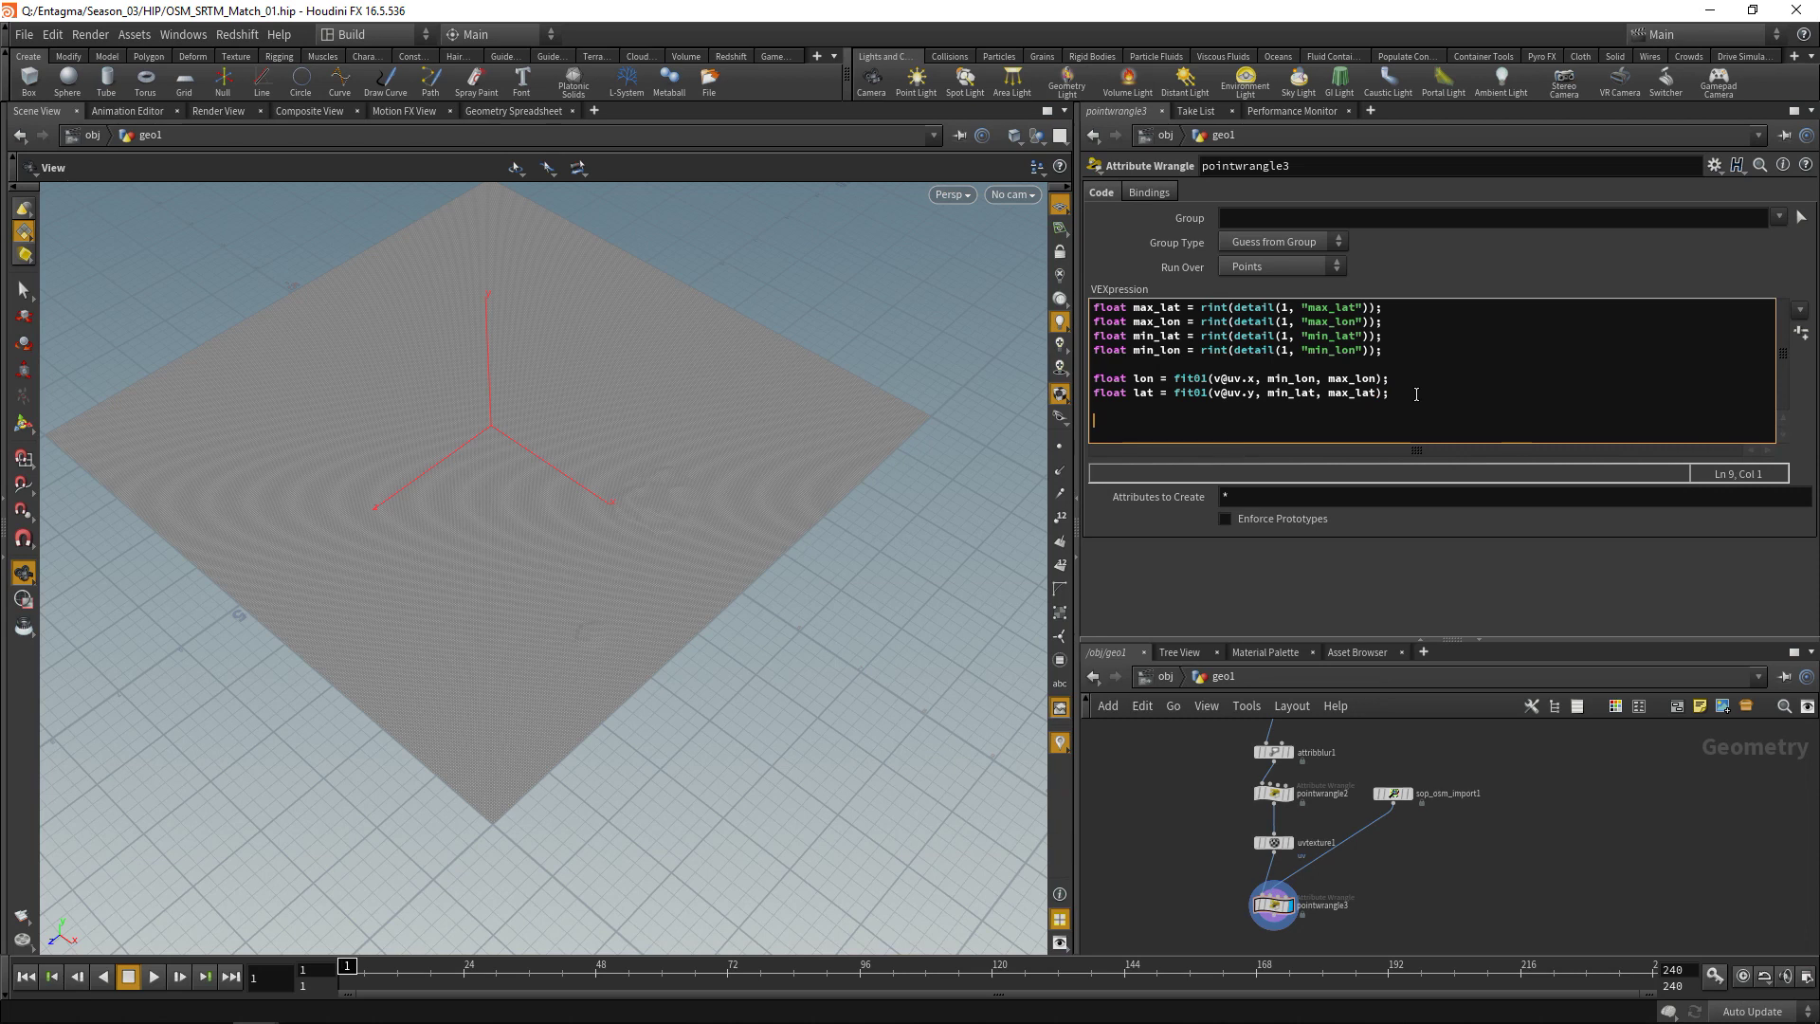
# - Build vector latlon = set(lat, lon, 0.0) and write it to v@latlon
pyautogui.write('vector latlon')
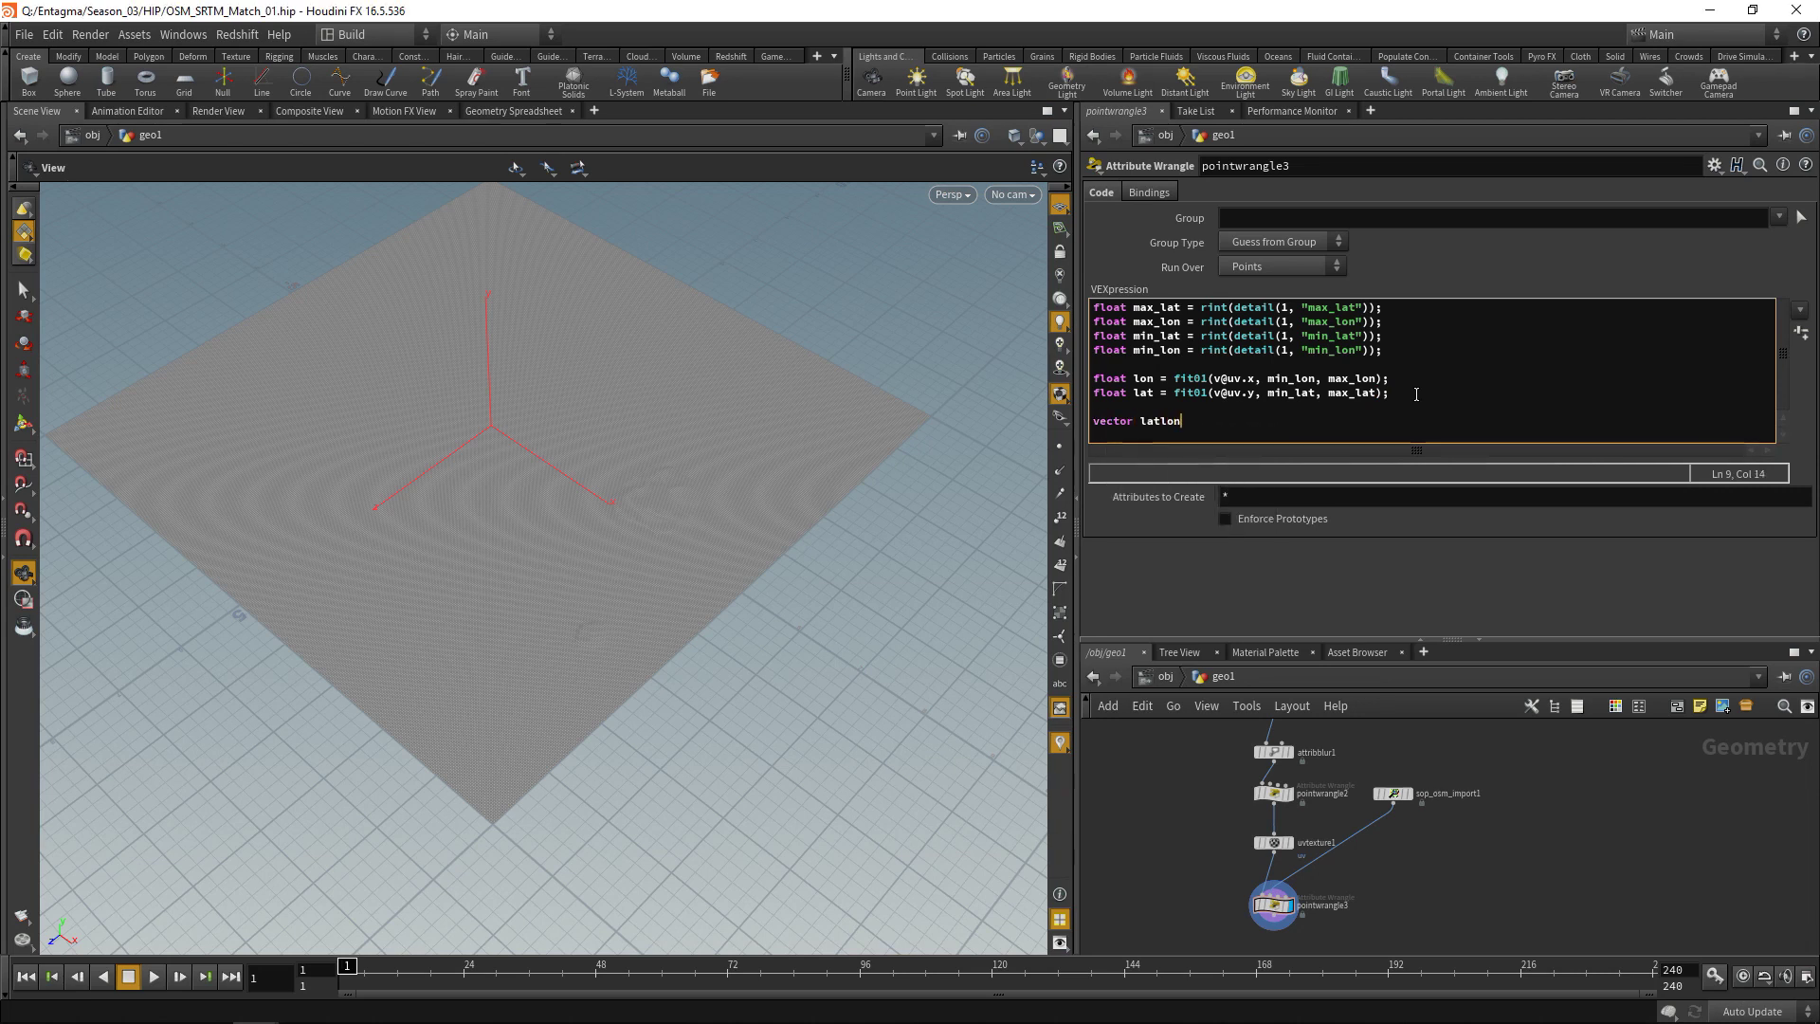
pyautogui.write(' = set();')
pyautogui.press('Left')
pyautogui.write('lat, lon, 0')
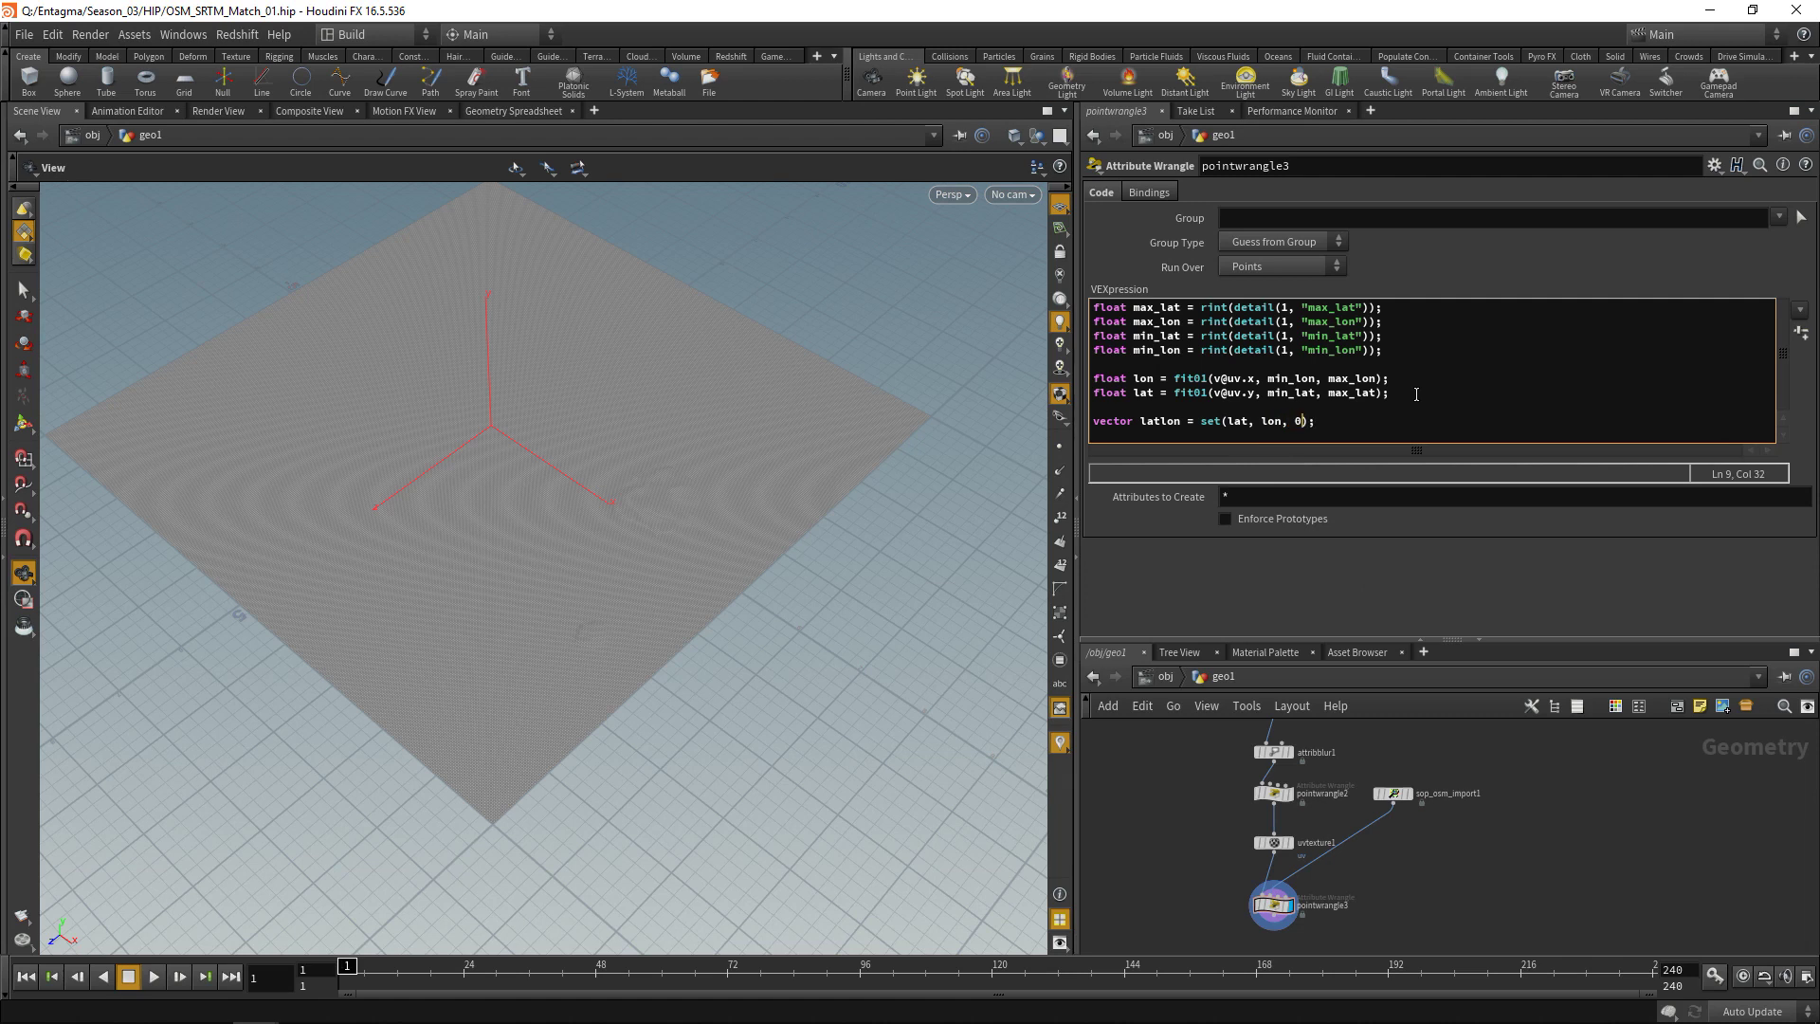
pyautogui.write('.0')
pyautogui.press('Return')
pyautogui.write('v@latlon = latlon;')
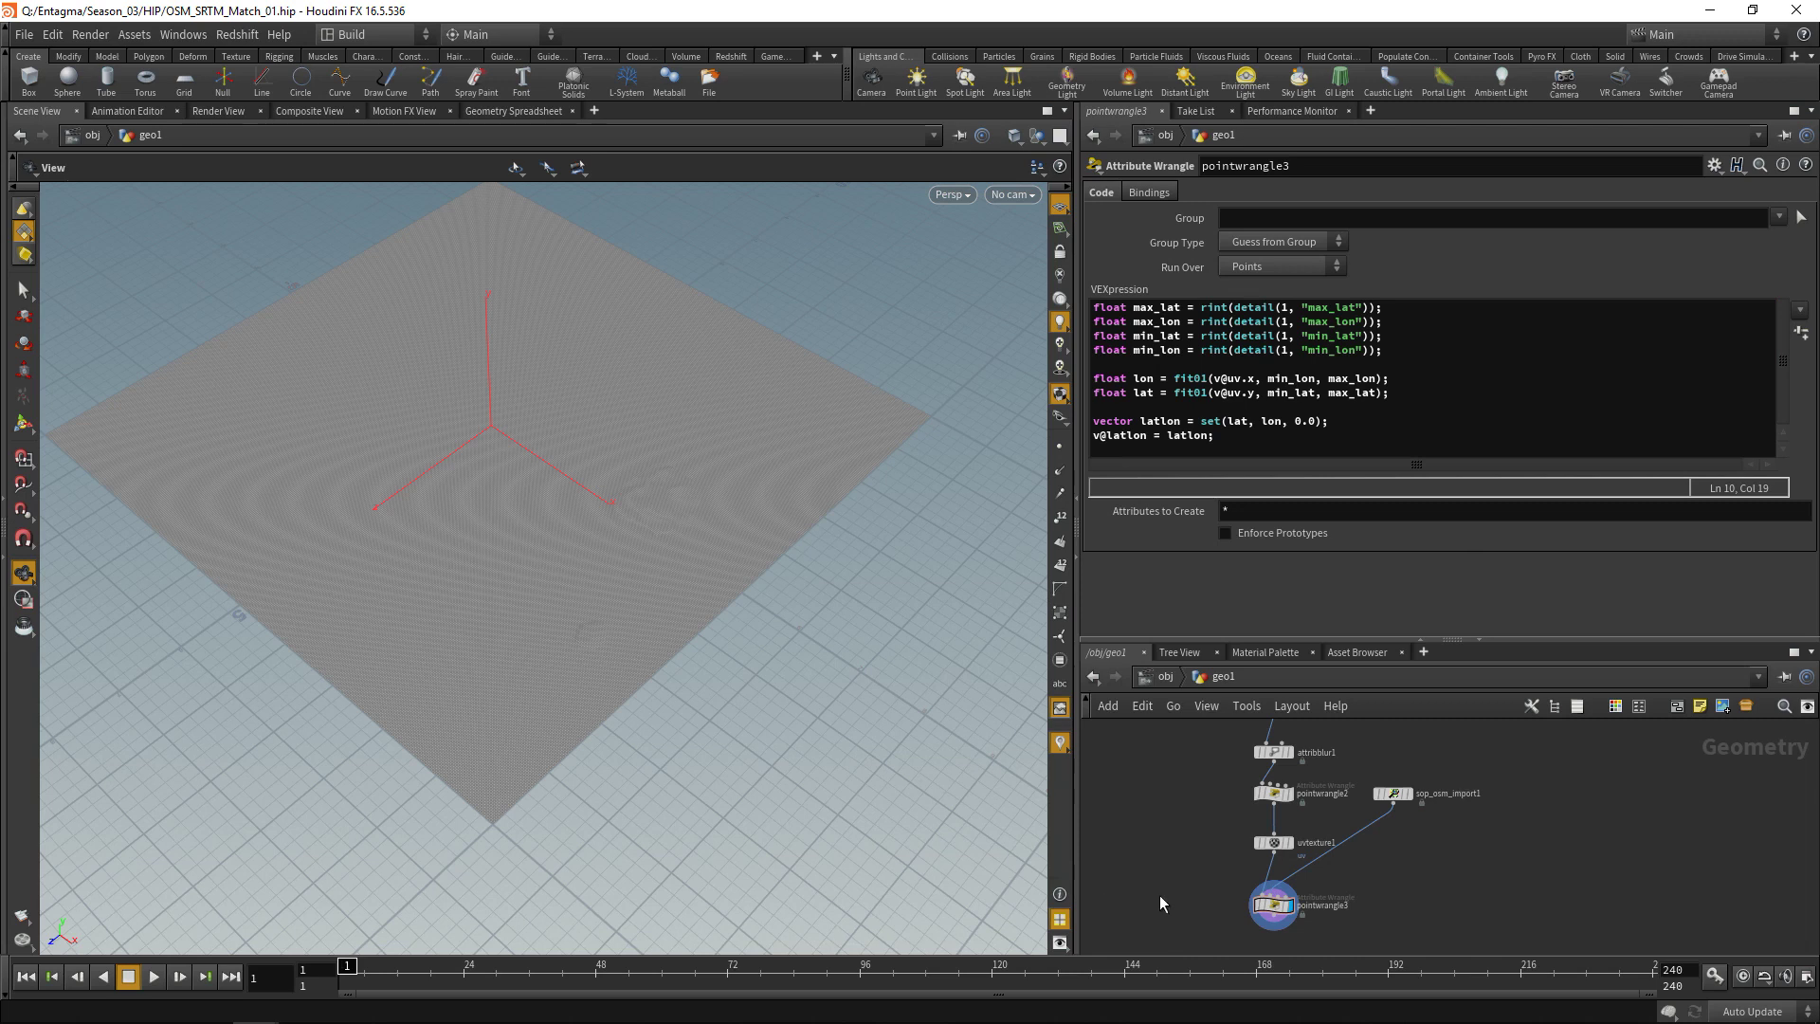
# - Check latlon values span 39, −32 to 40, −31 in the Geometry Spreadsheet
pyautogui.click(513, 111)
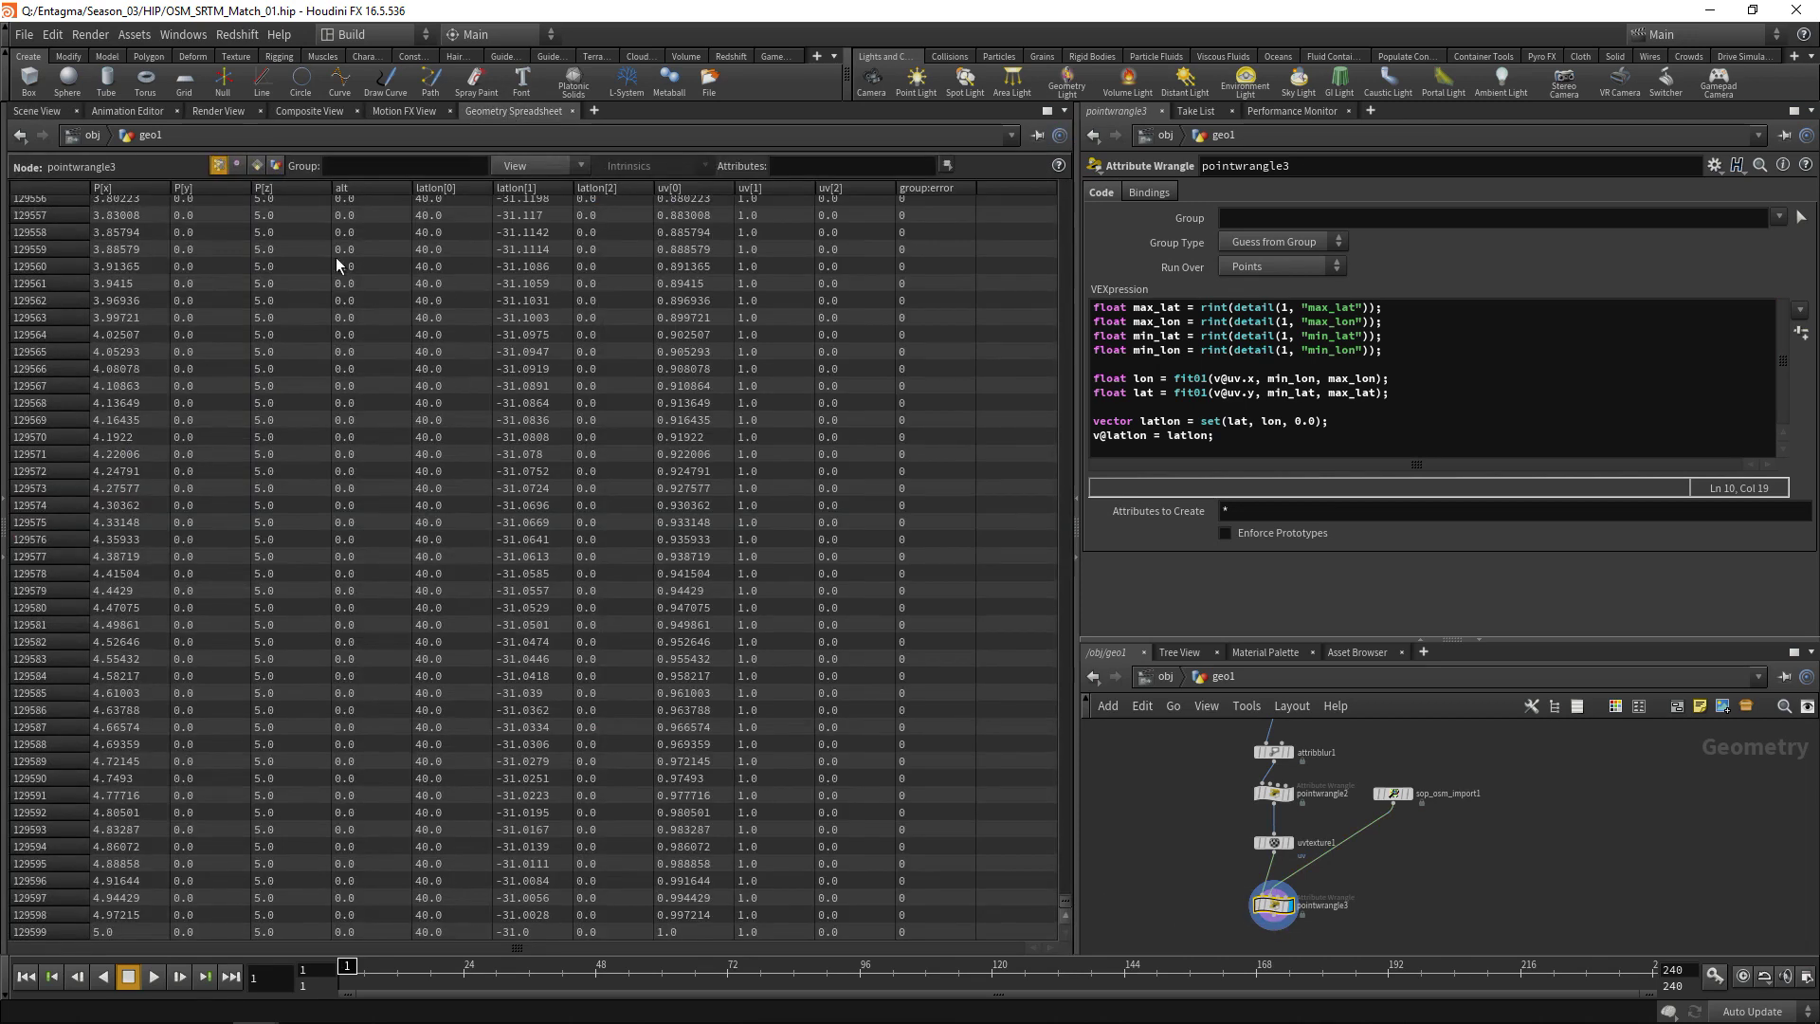
pyautogui.moveTo(1066, 905)
pyautogui.mouseDown()
pyautogui.moveTo(1066, 195)
pyautogui.moveTo(1066, 908)
pyautogui.mouseUp()
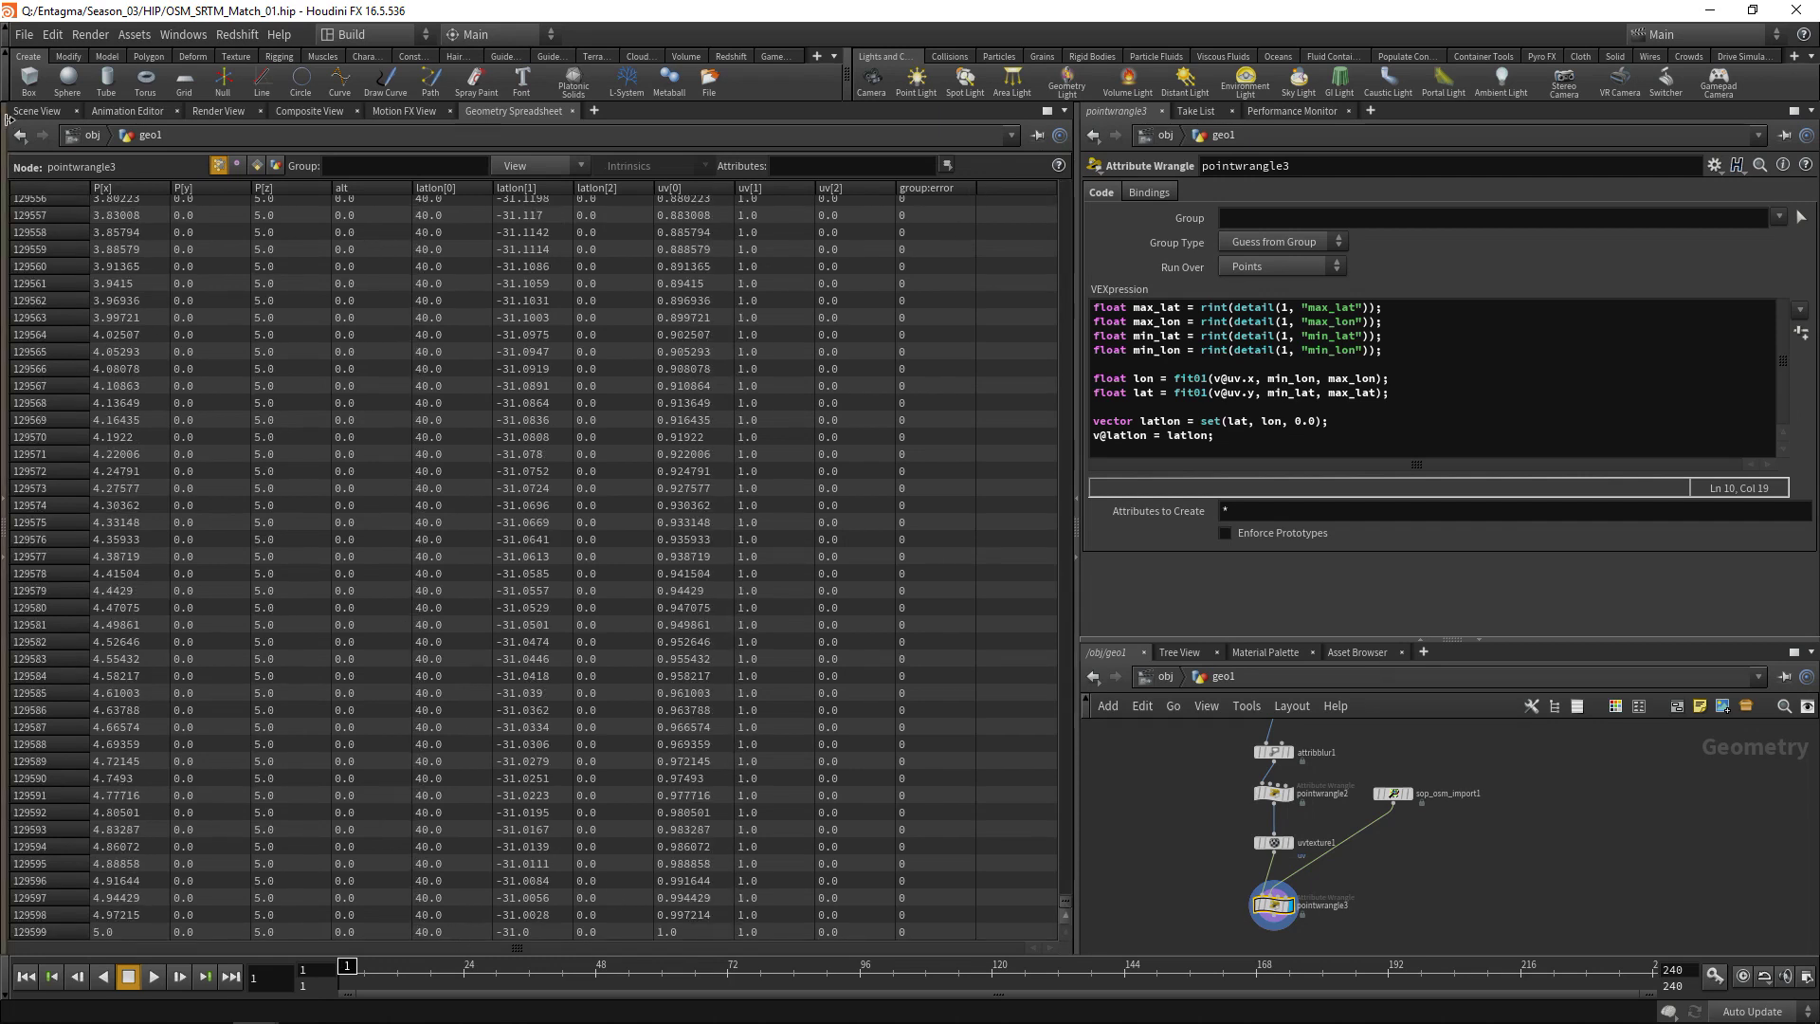
pyautogui.click(37, 111)
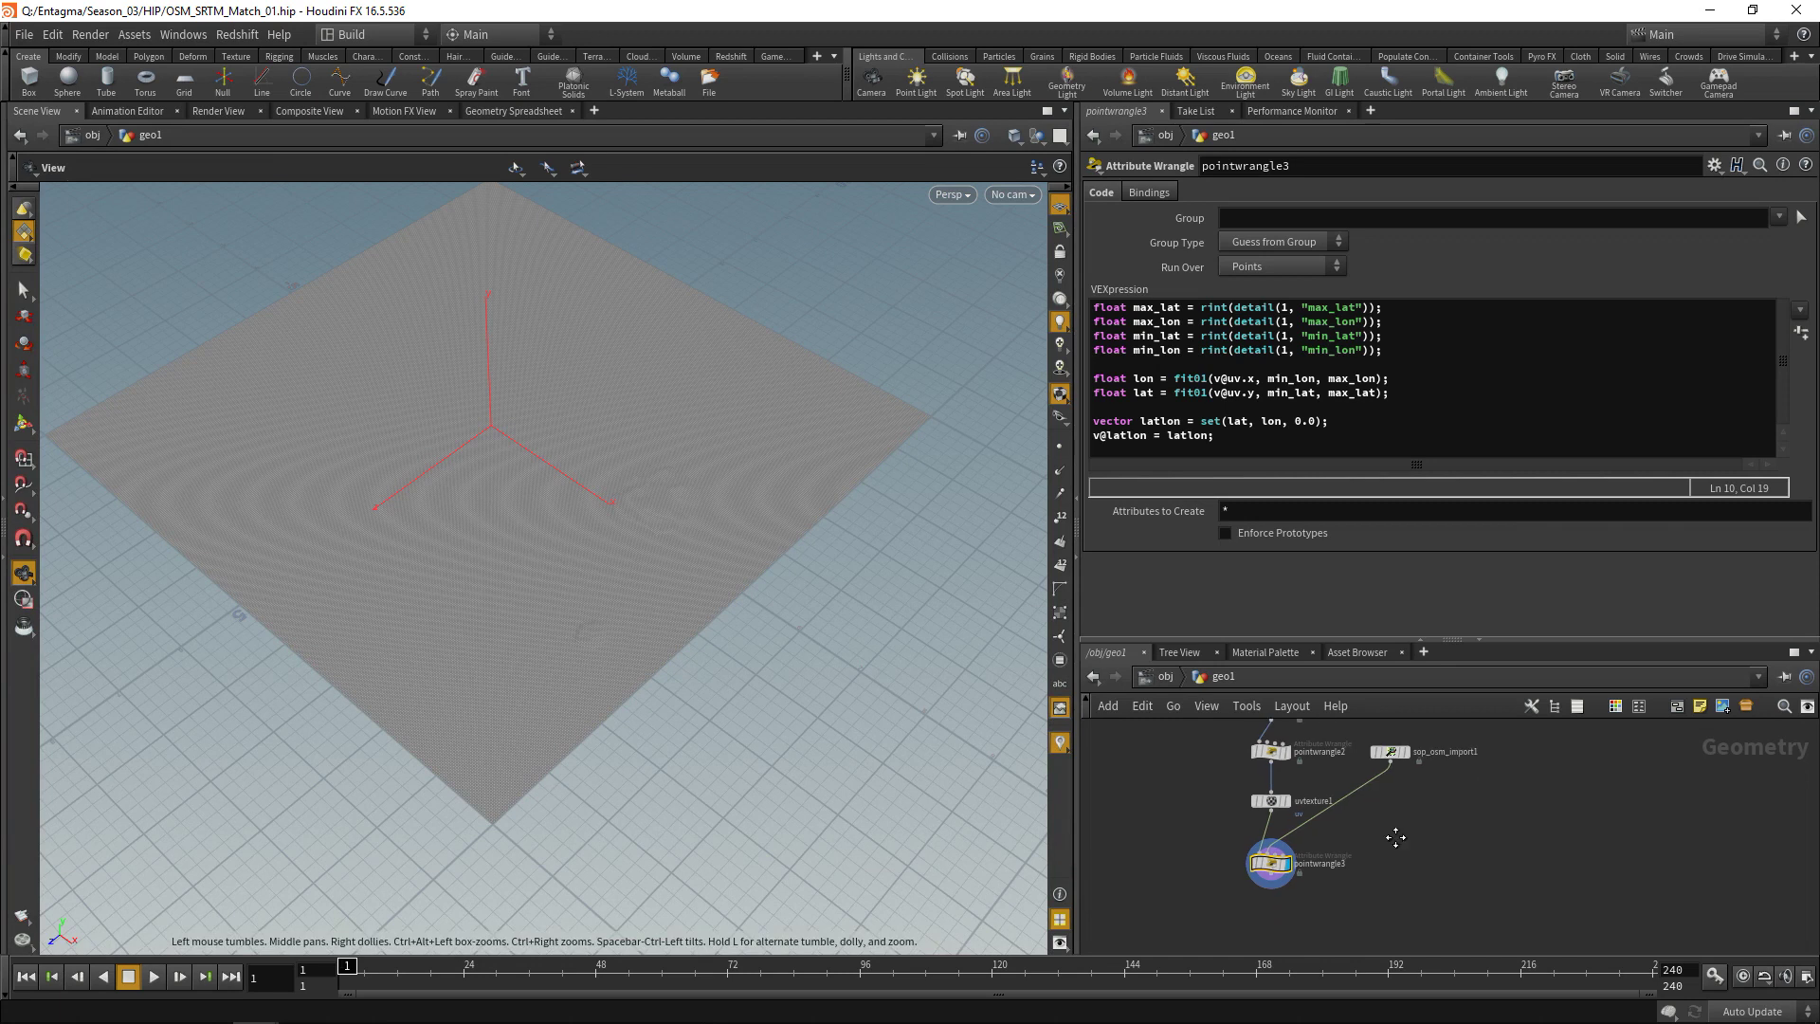
# - Add a new Point Wrangle node, pointwrangle4, after the OSM import
pyautogui.press('Tab')
pyautogui.write('poin')
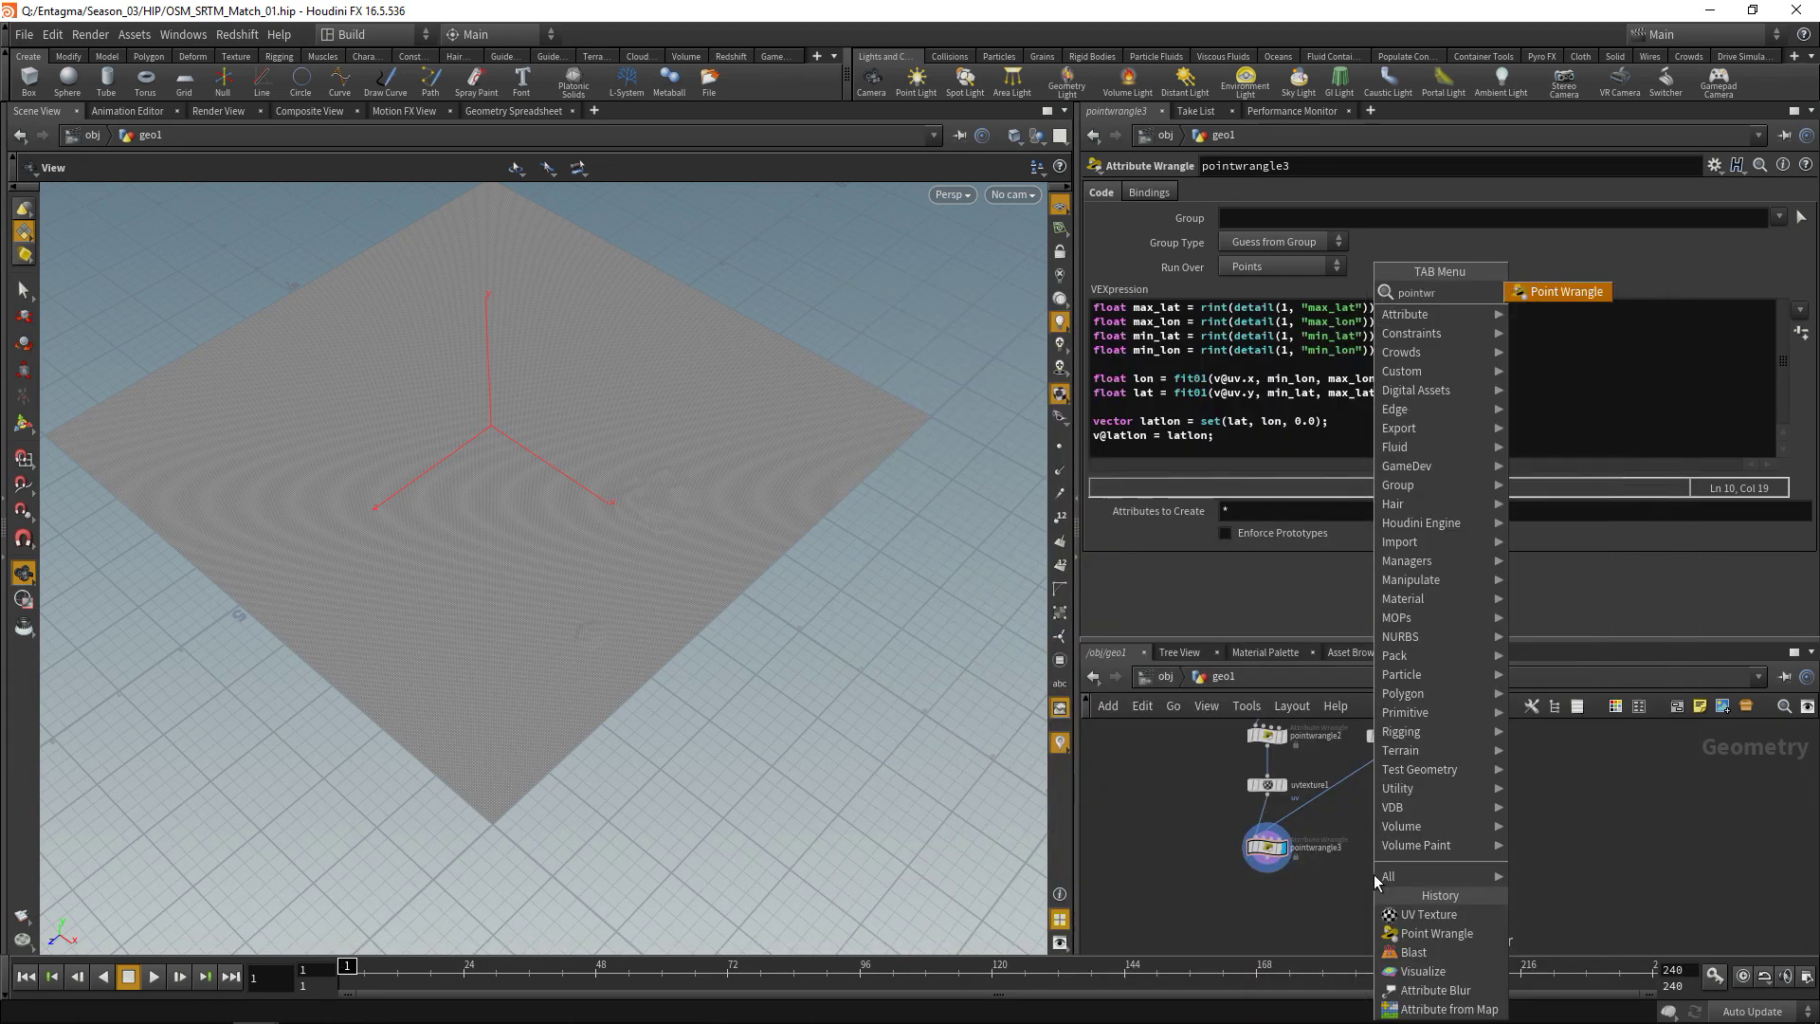
pyautogui.click(1436, 933)
pyautogui.click(1344, 912)
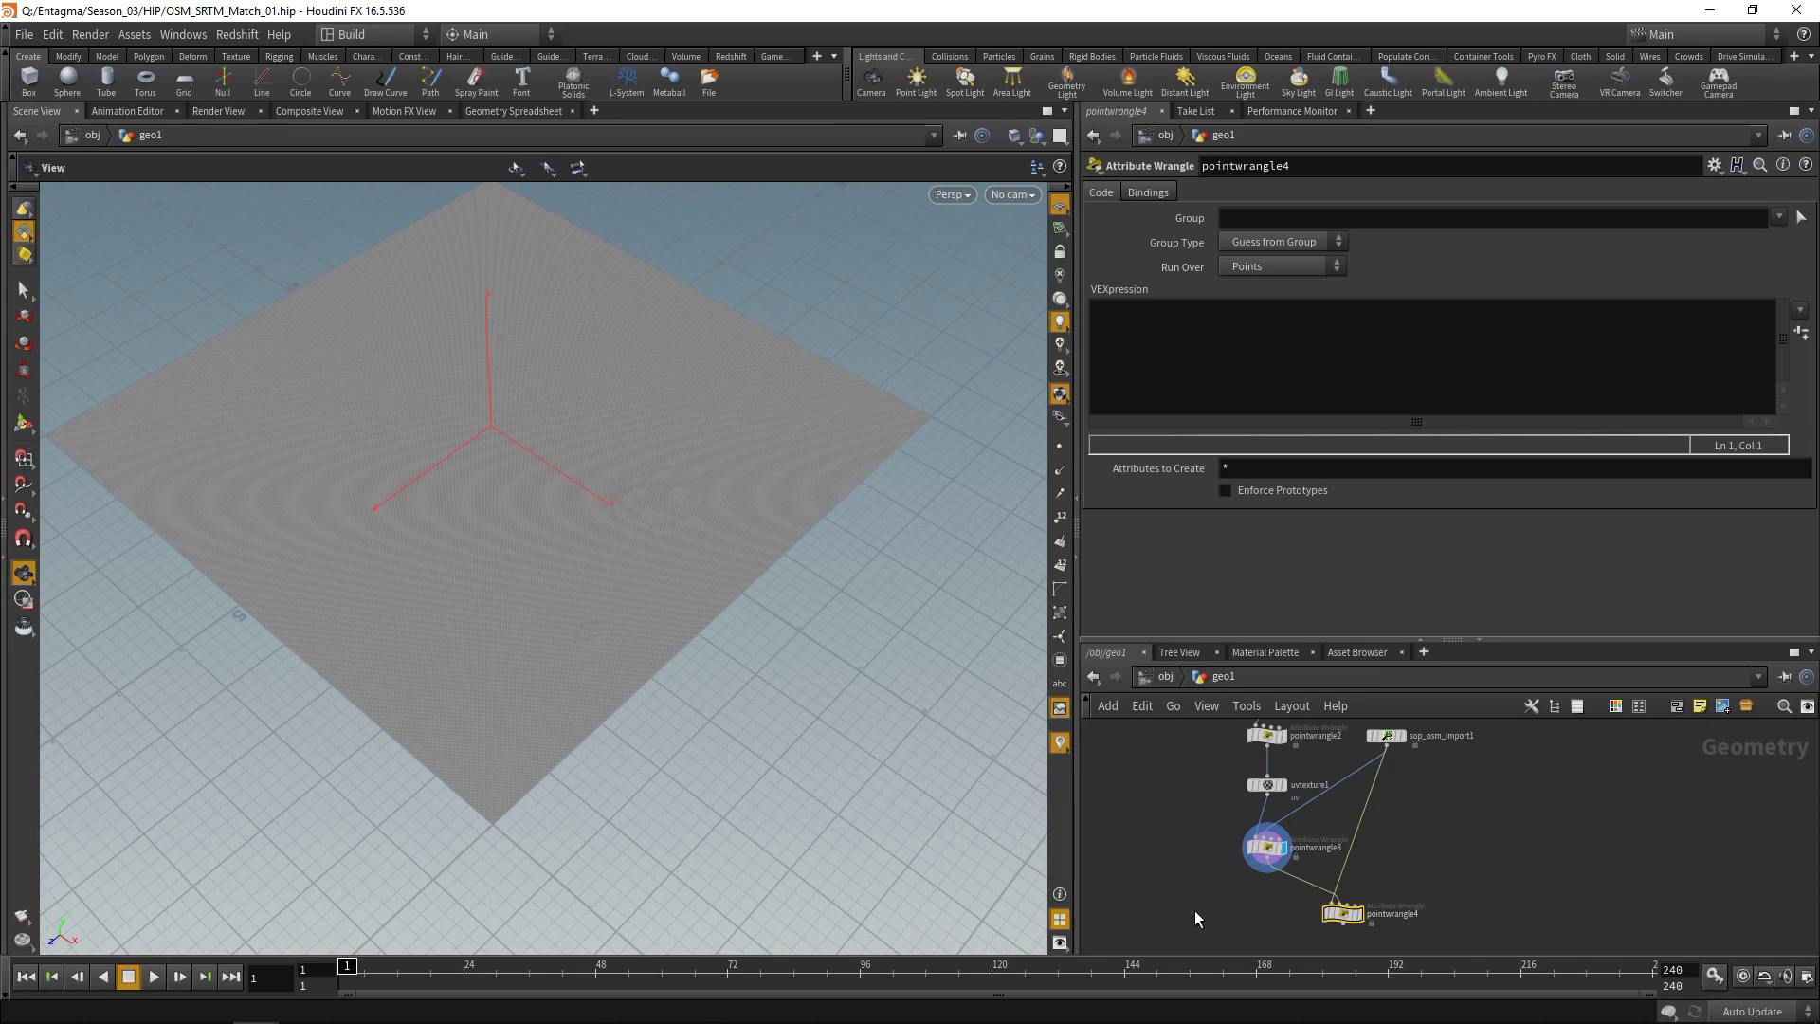
# - Copy pointwrangle3's four detail() lat/lon lines into pointwrangle4's code
pyautogui.click(1267, 847)
pyautogui.moveTo(1384, 349); pyautogui.dragTo(1090, 308)
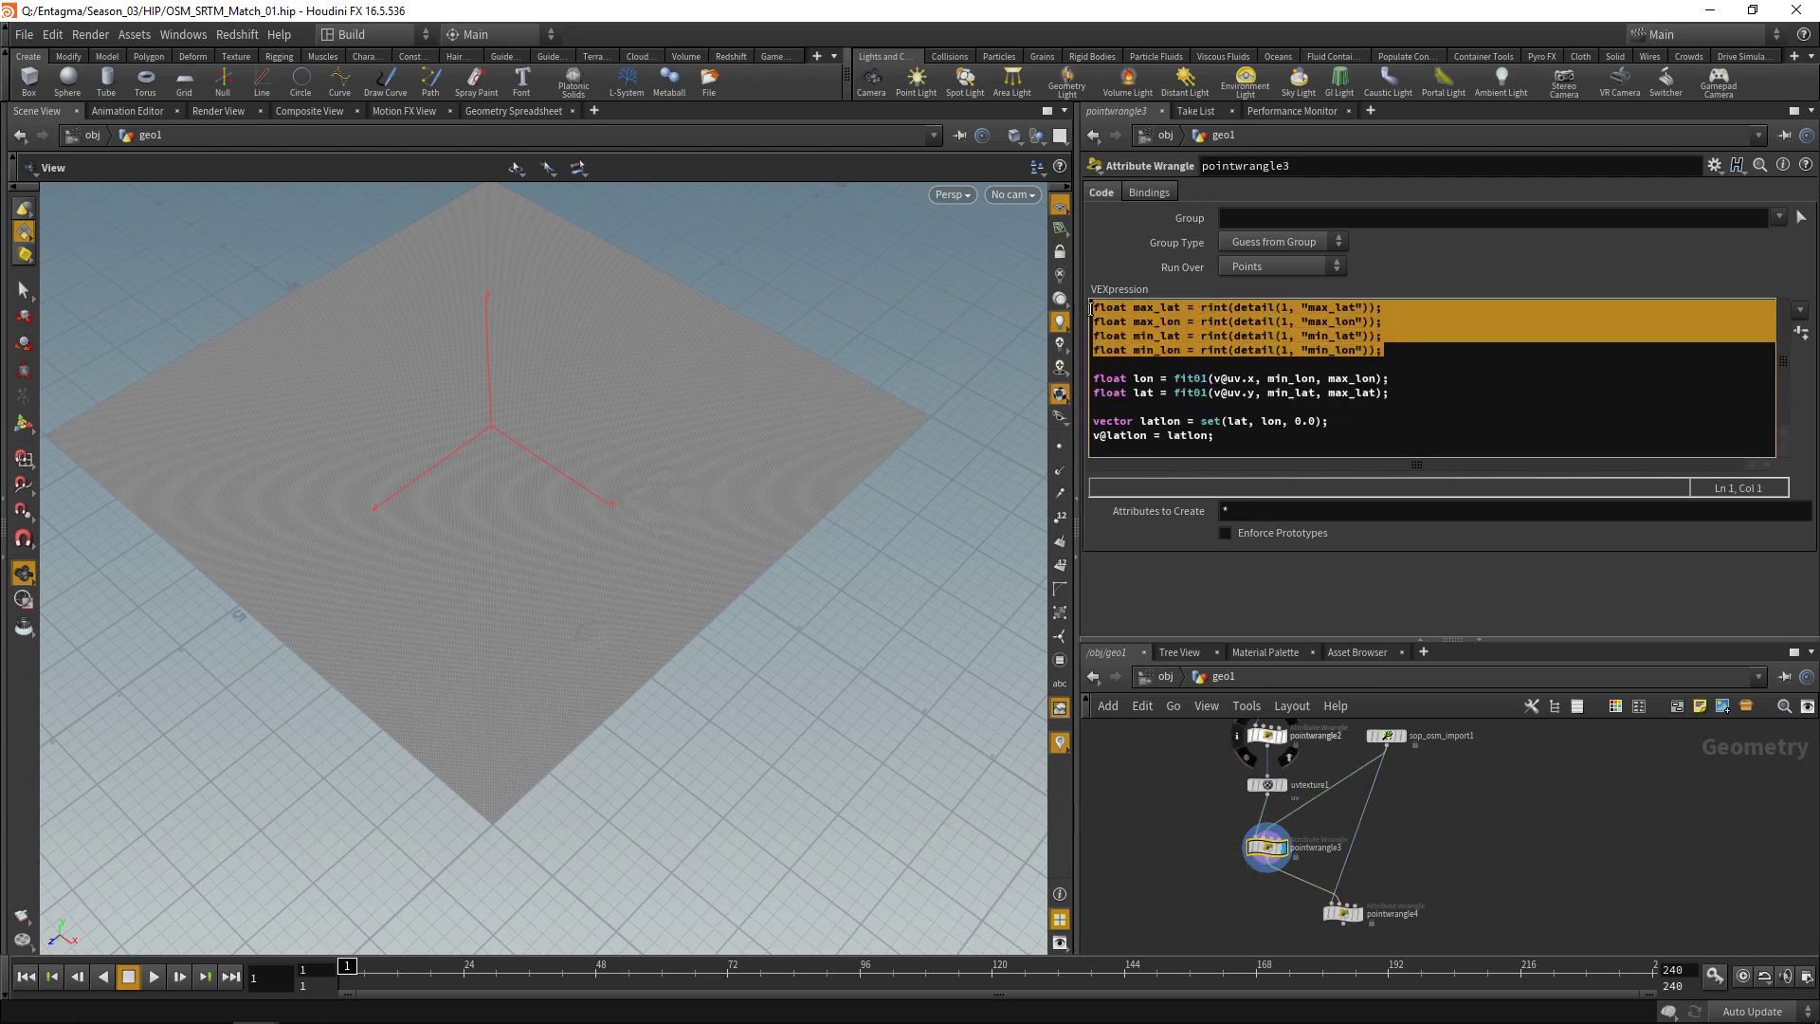
pyautogui.hotkey('ctrl', 'c')
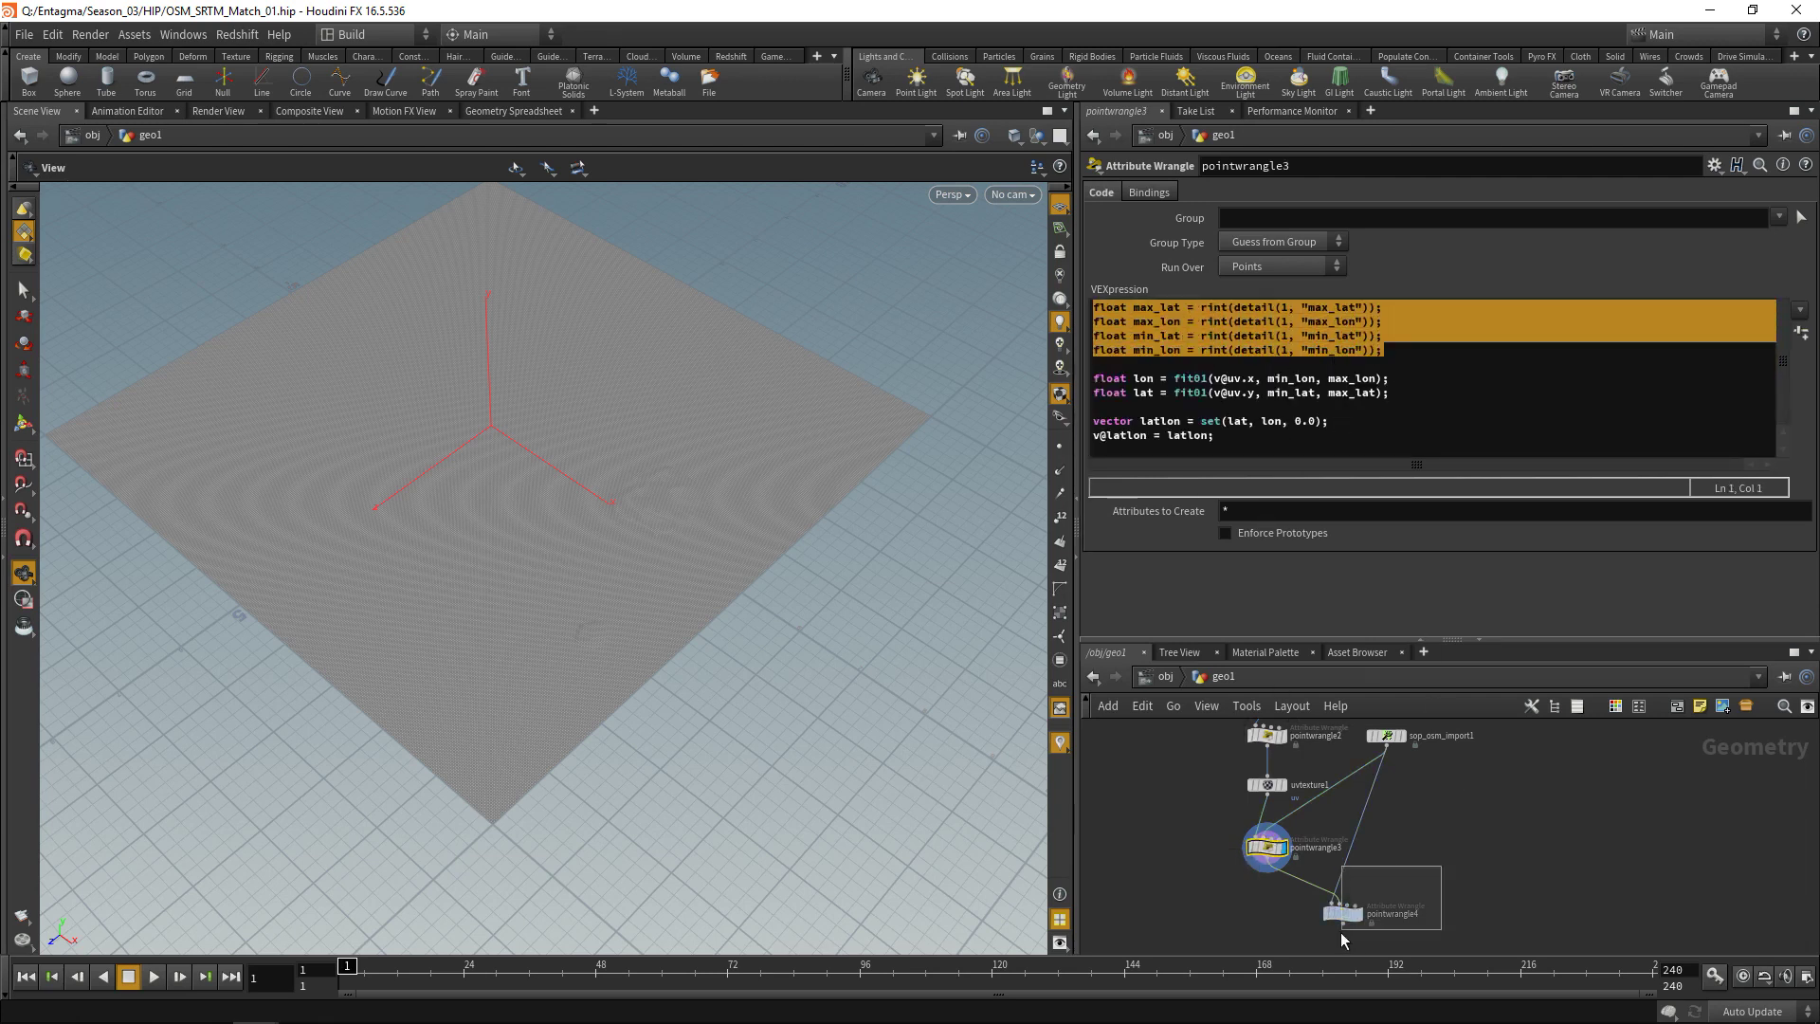
pyautogui.click(1342, 913)
pyautogui.click(1327, 360)
pyautogui.hotkey('ctrl', 'v')
# - Change the input index from 1 to 0 on all four detail() lines
pyautogui.click(1283, 306)
pyautogui.press('Delete')
pyautogui.write('0')
pyautogui.press('Down')
pyautogui.press('Delete')
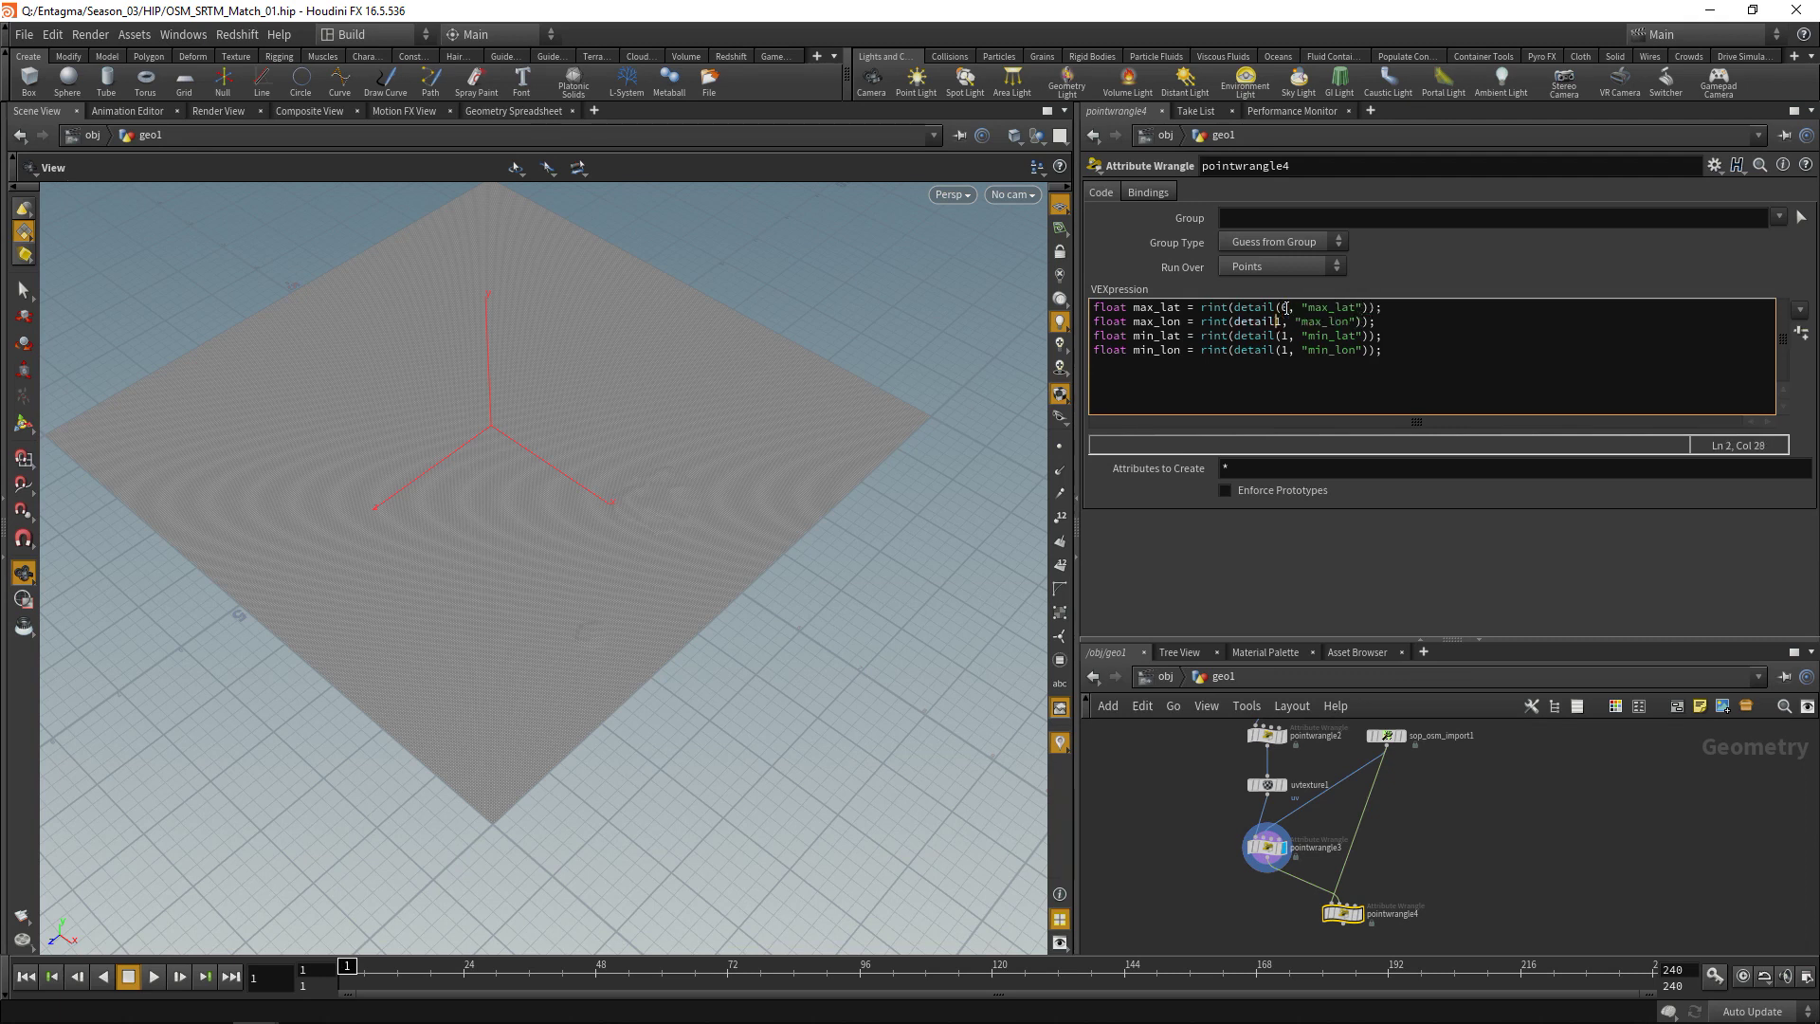
pyautogui.write('0')
pyautogui.press('Delete')
pyautogui.write('0')
pyautogui.press('Down')
pyautogui.press('Delete')
pyautogui.write('0')
pyautogui.press('Down')
pyautogui.press('Down')
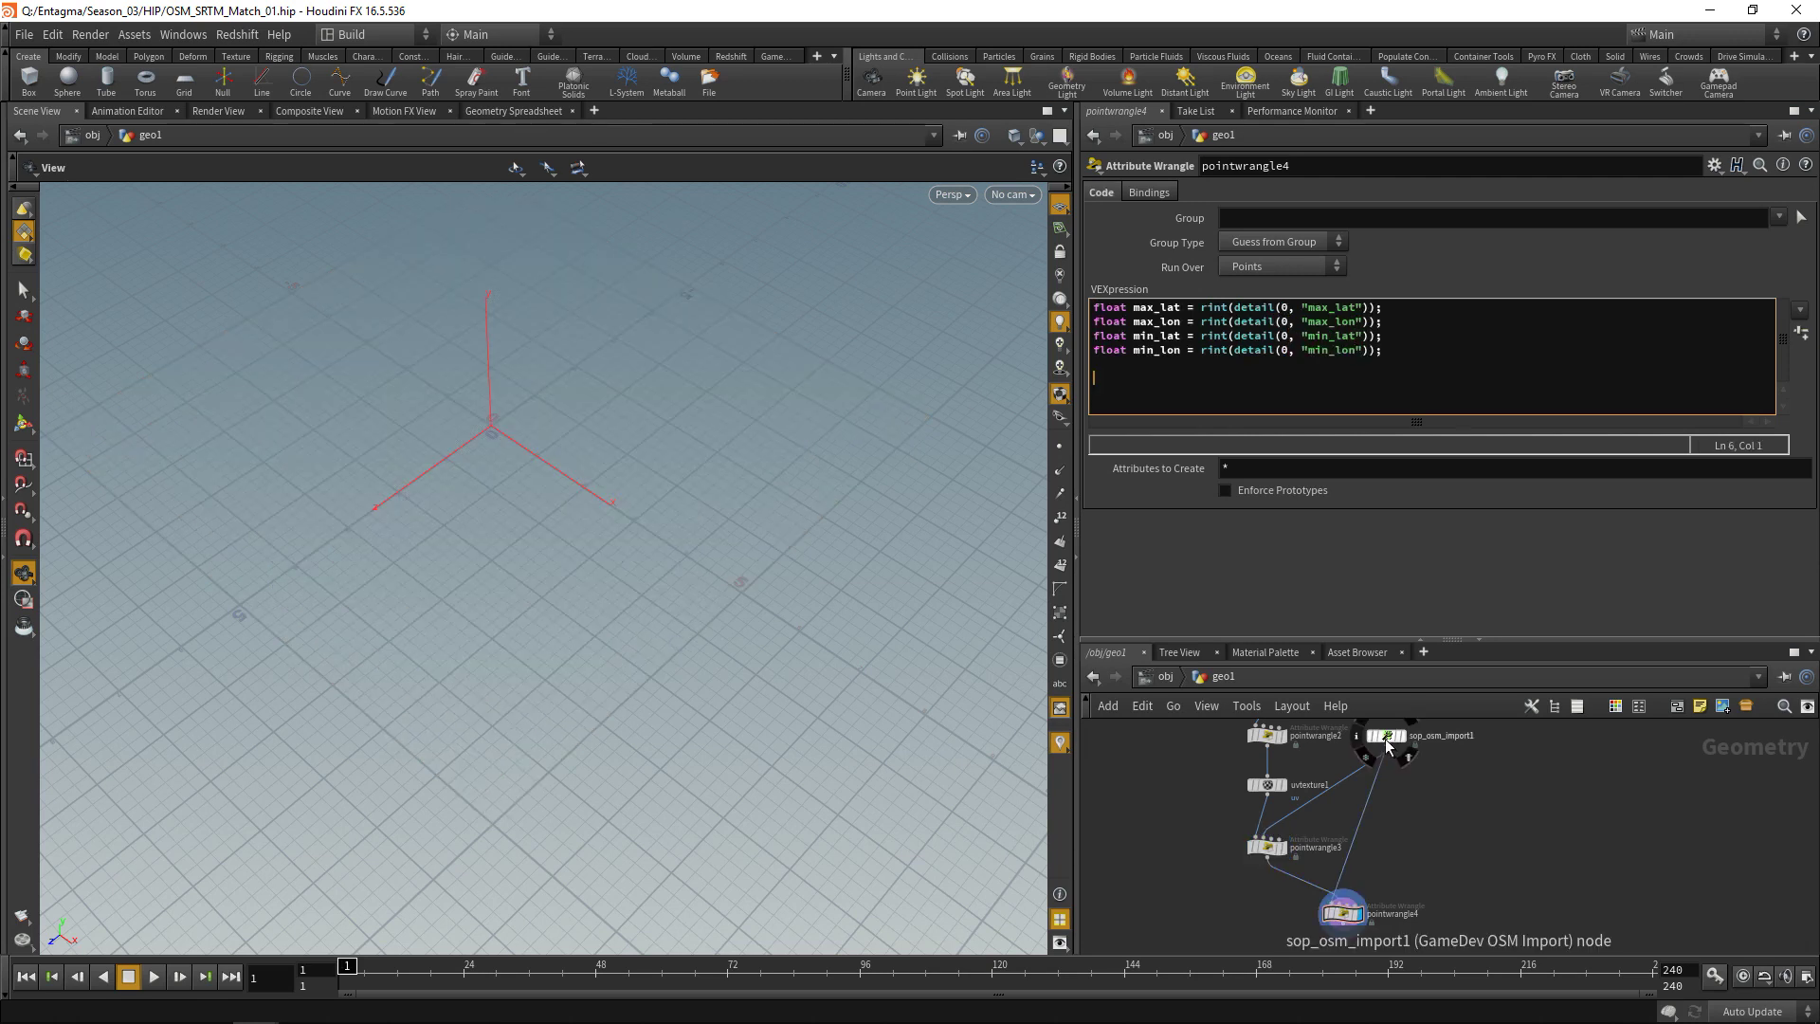
# - Check the OSM import's attributes, then write vector osm_latlon = set(f@latitude, f@longitude, 0.0);
pyautogui.middleClick(1392, 735)
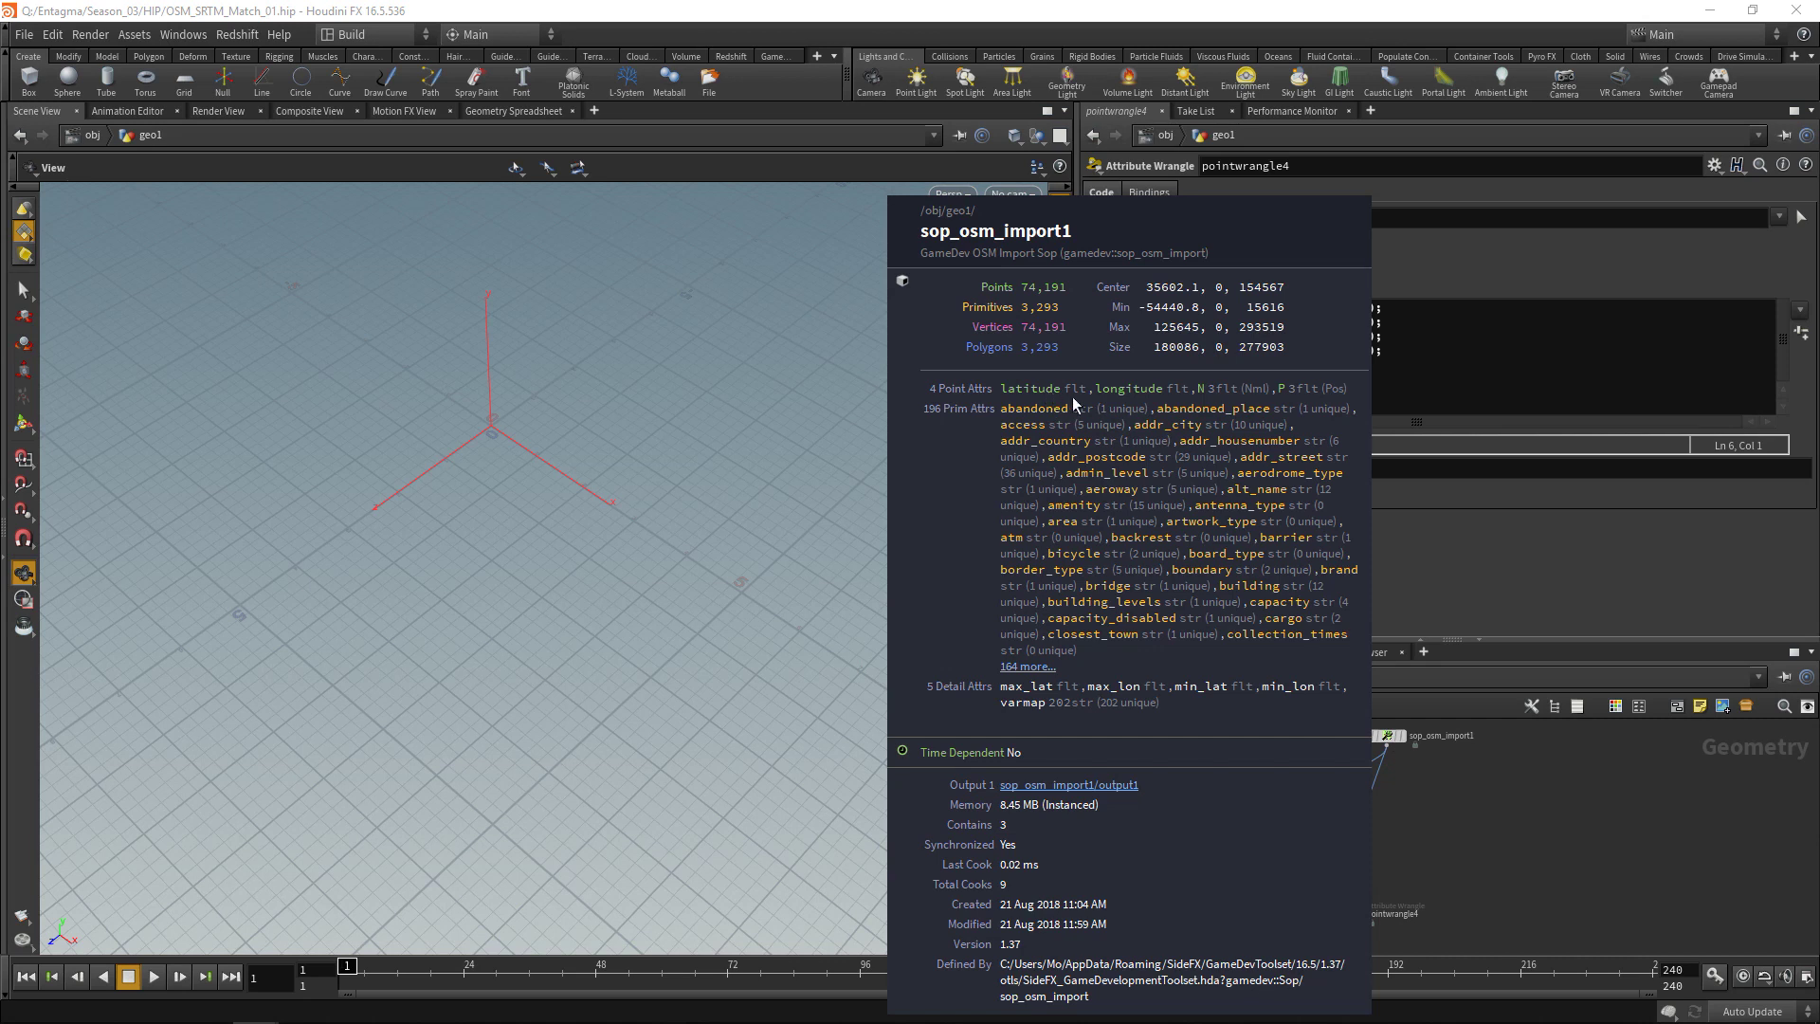
pyautogui.click(1128, 392)
pyautogui.write('vector ')
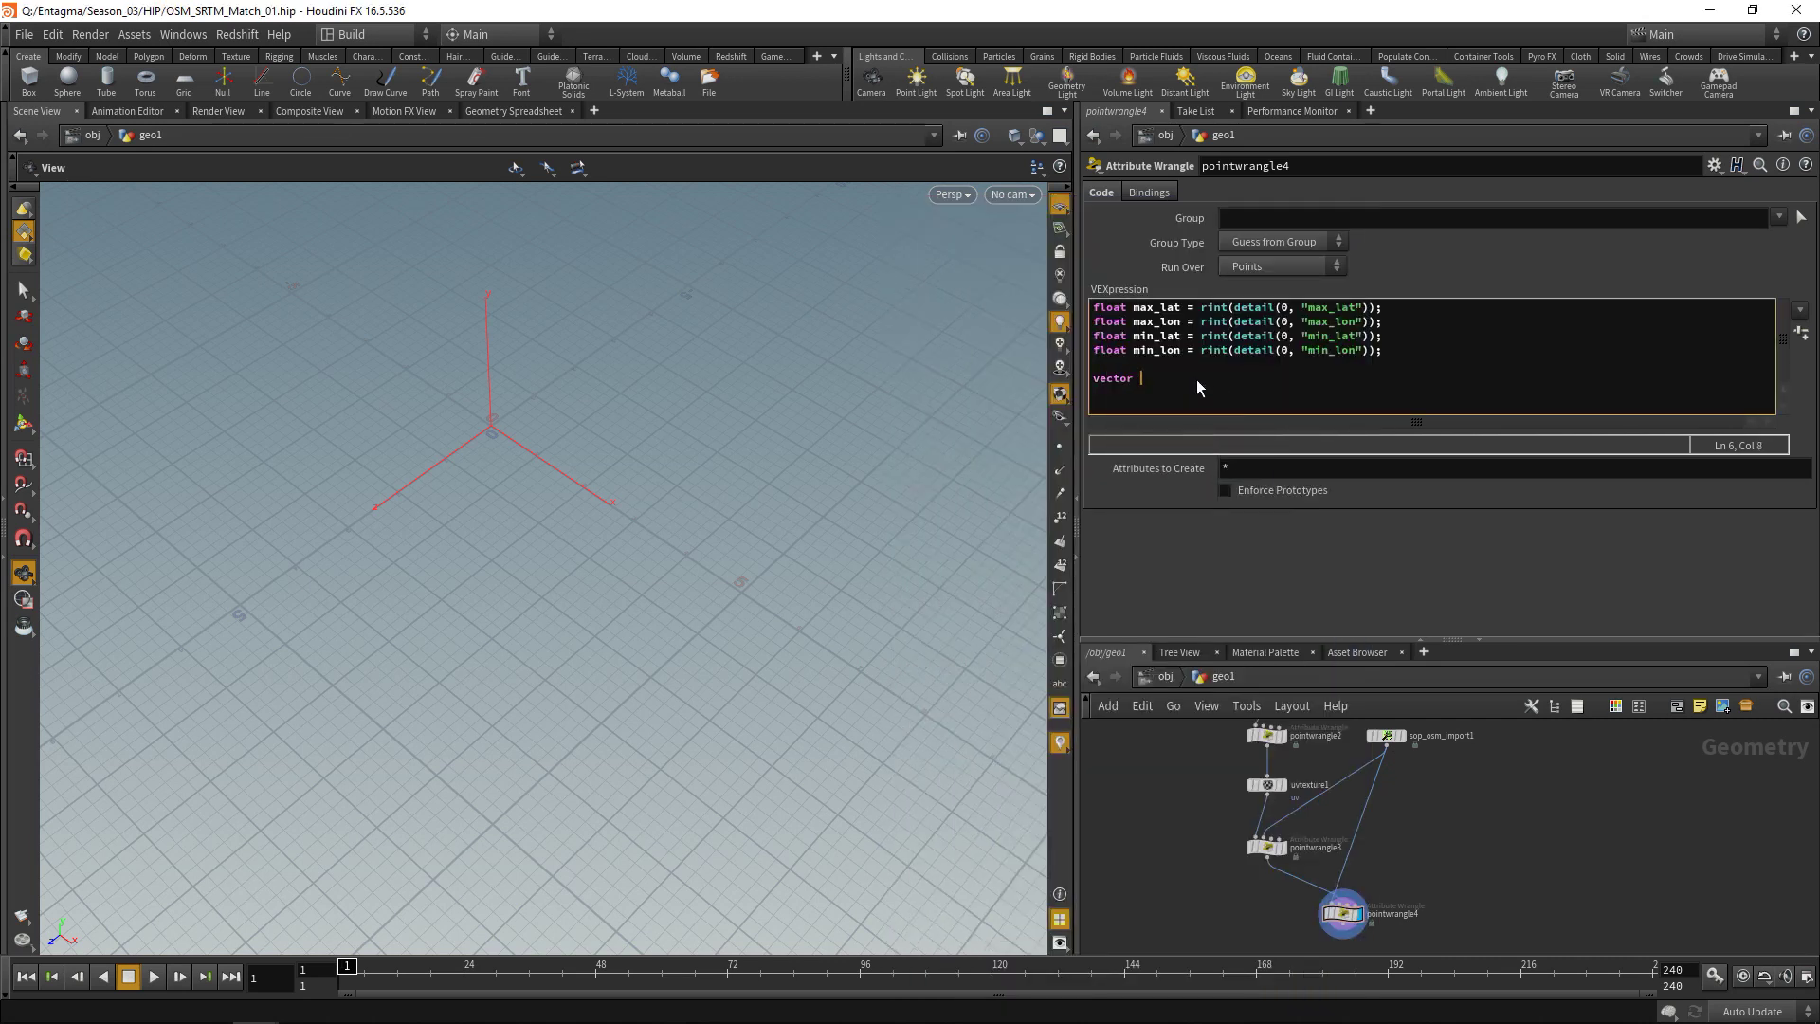
pyautogui.write('osm_latlon')
pyautogui.write(' = set(')
pyautogui.write('f@latit')
pyautogui.write('ude, f@l')
pyautogui.write('ongitude,')
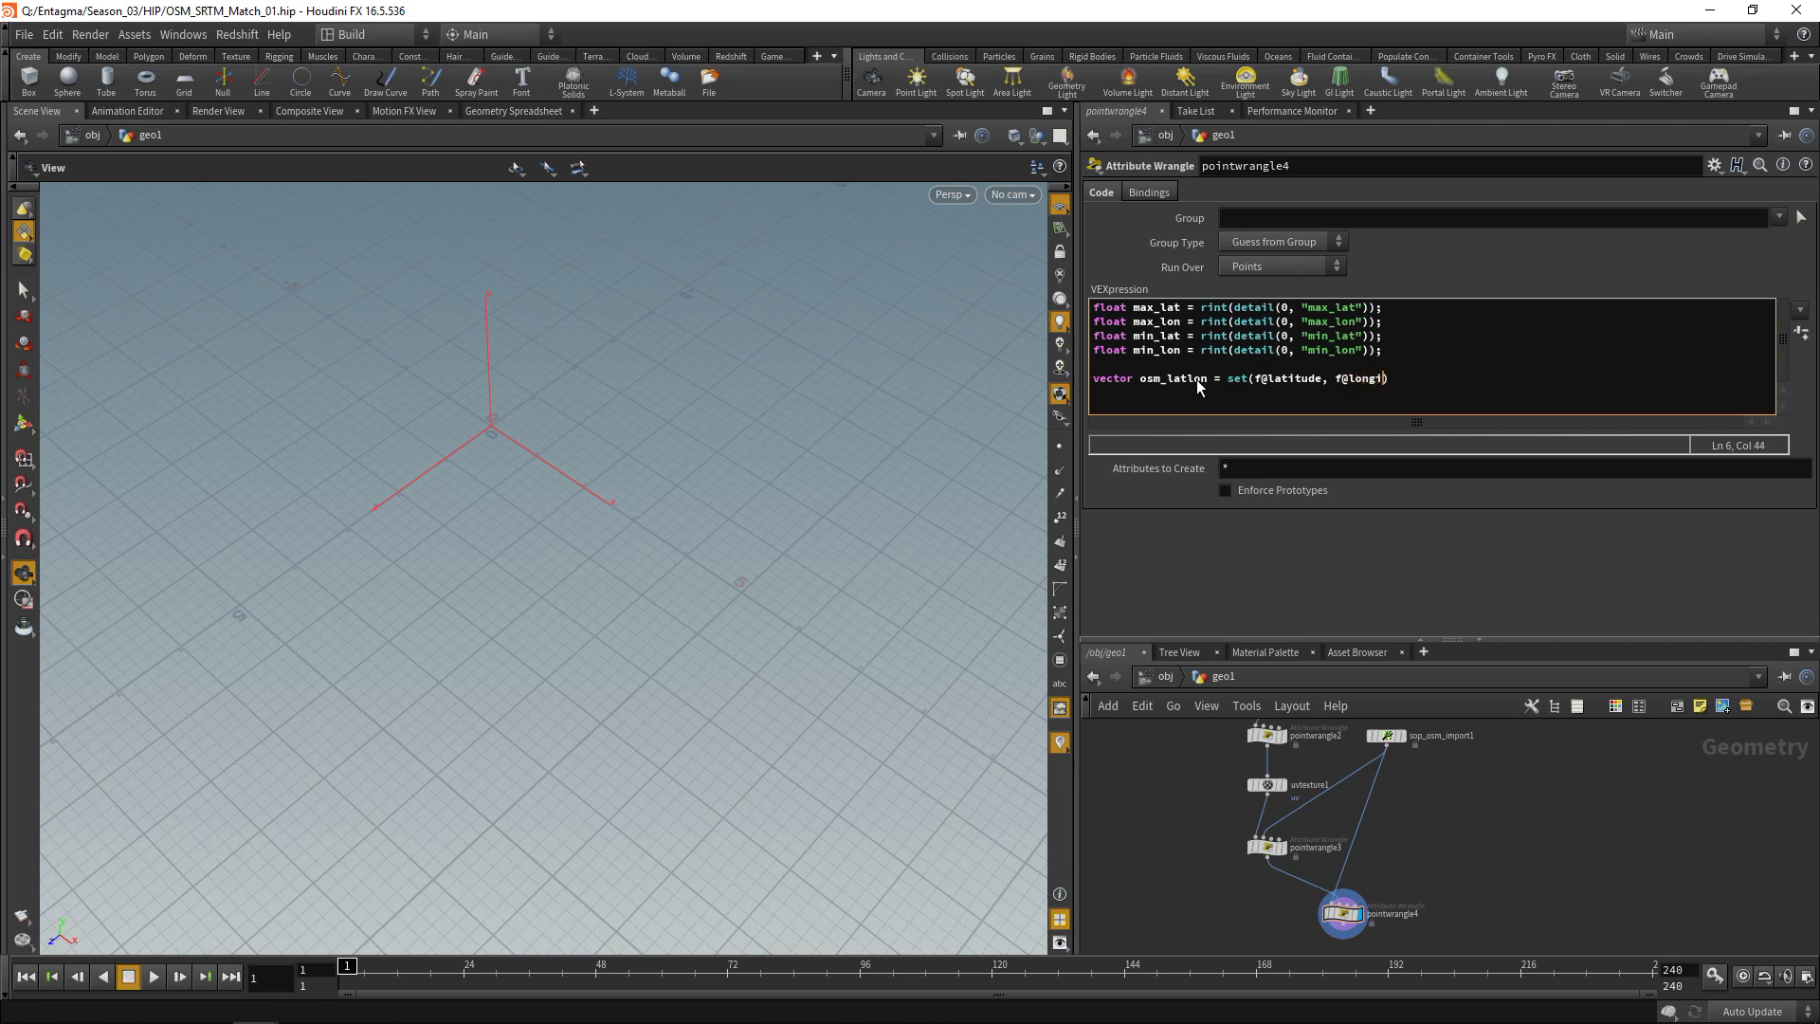
pyautogui.write(' 0.0);')
# - Add the line v@P = uvsample(1, "P", "latlon", osm_latlon);
pyautogui.press('Return')
pyautogui.press('Return')
pyautogui.write('v@P')
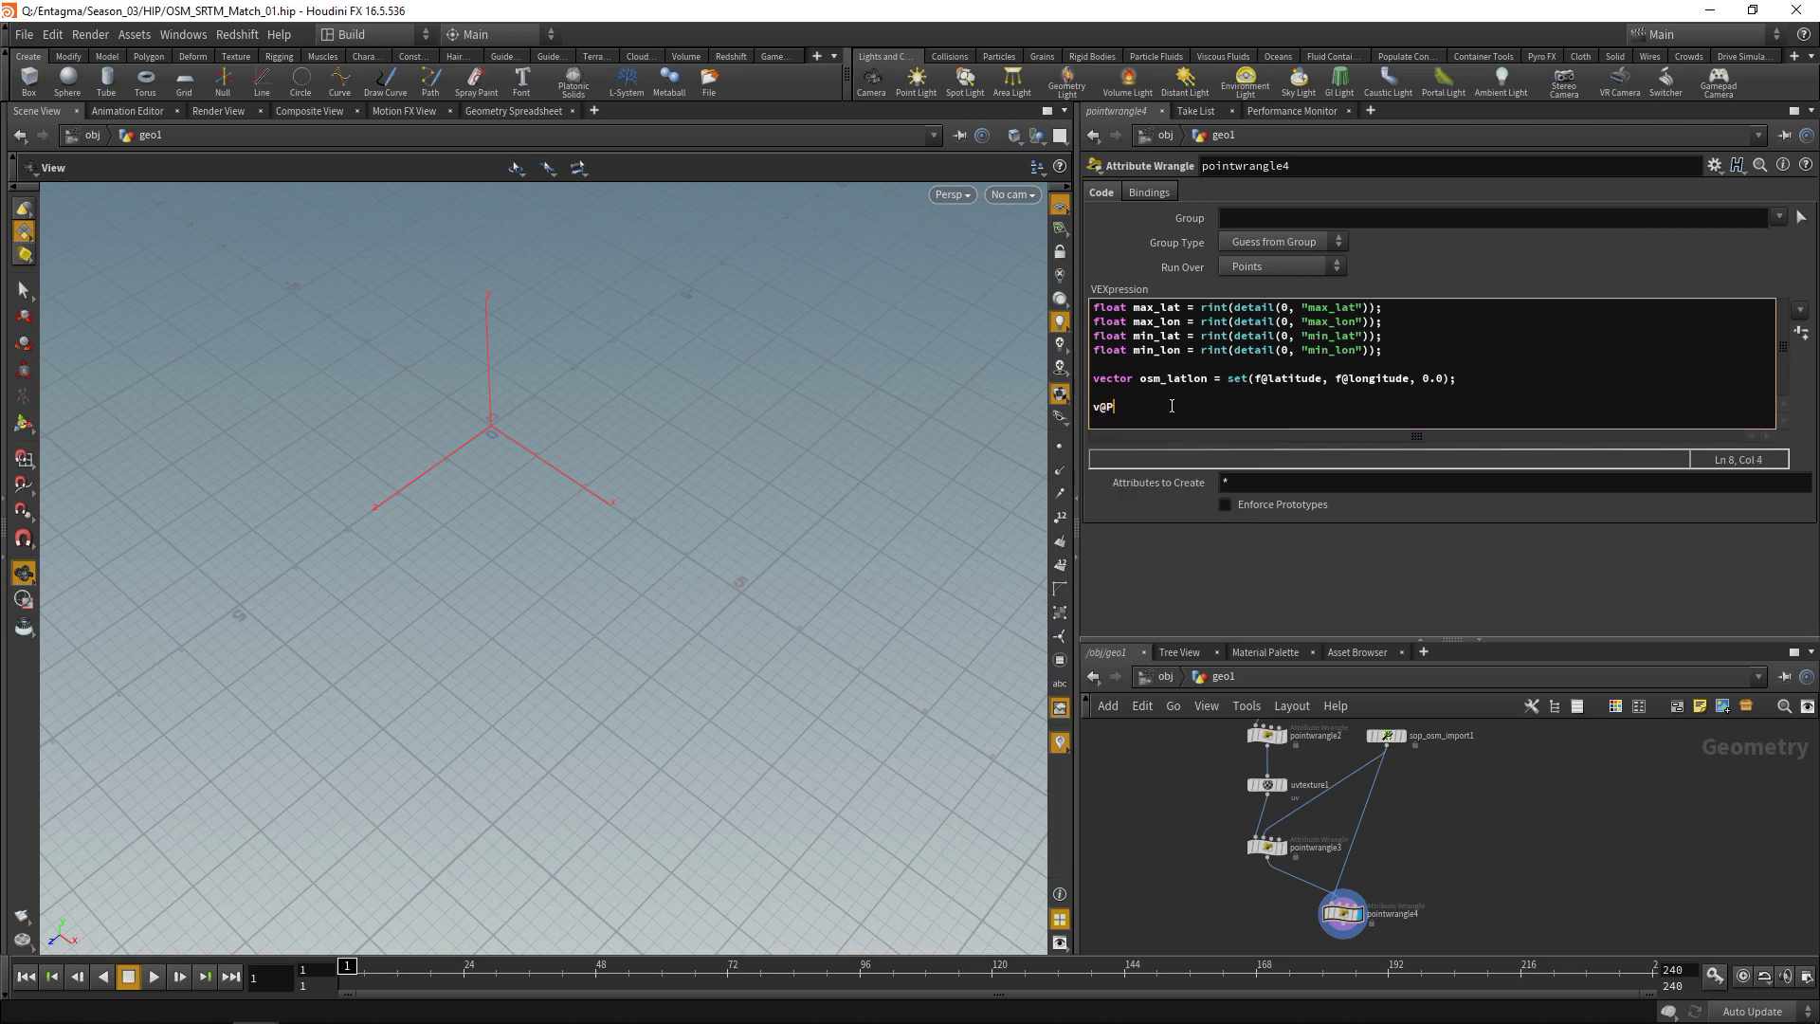
pyautogui.write(' = uvsample();')
pyautogui.press('Left')
pyautogui.press('Left')
pyautogui.write('1, "P", "latlon", osm_latlon')
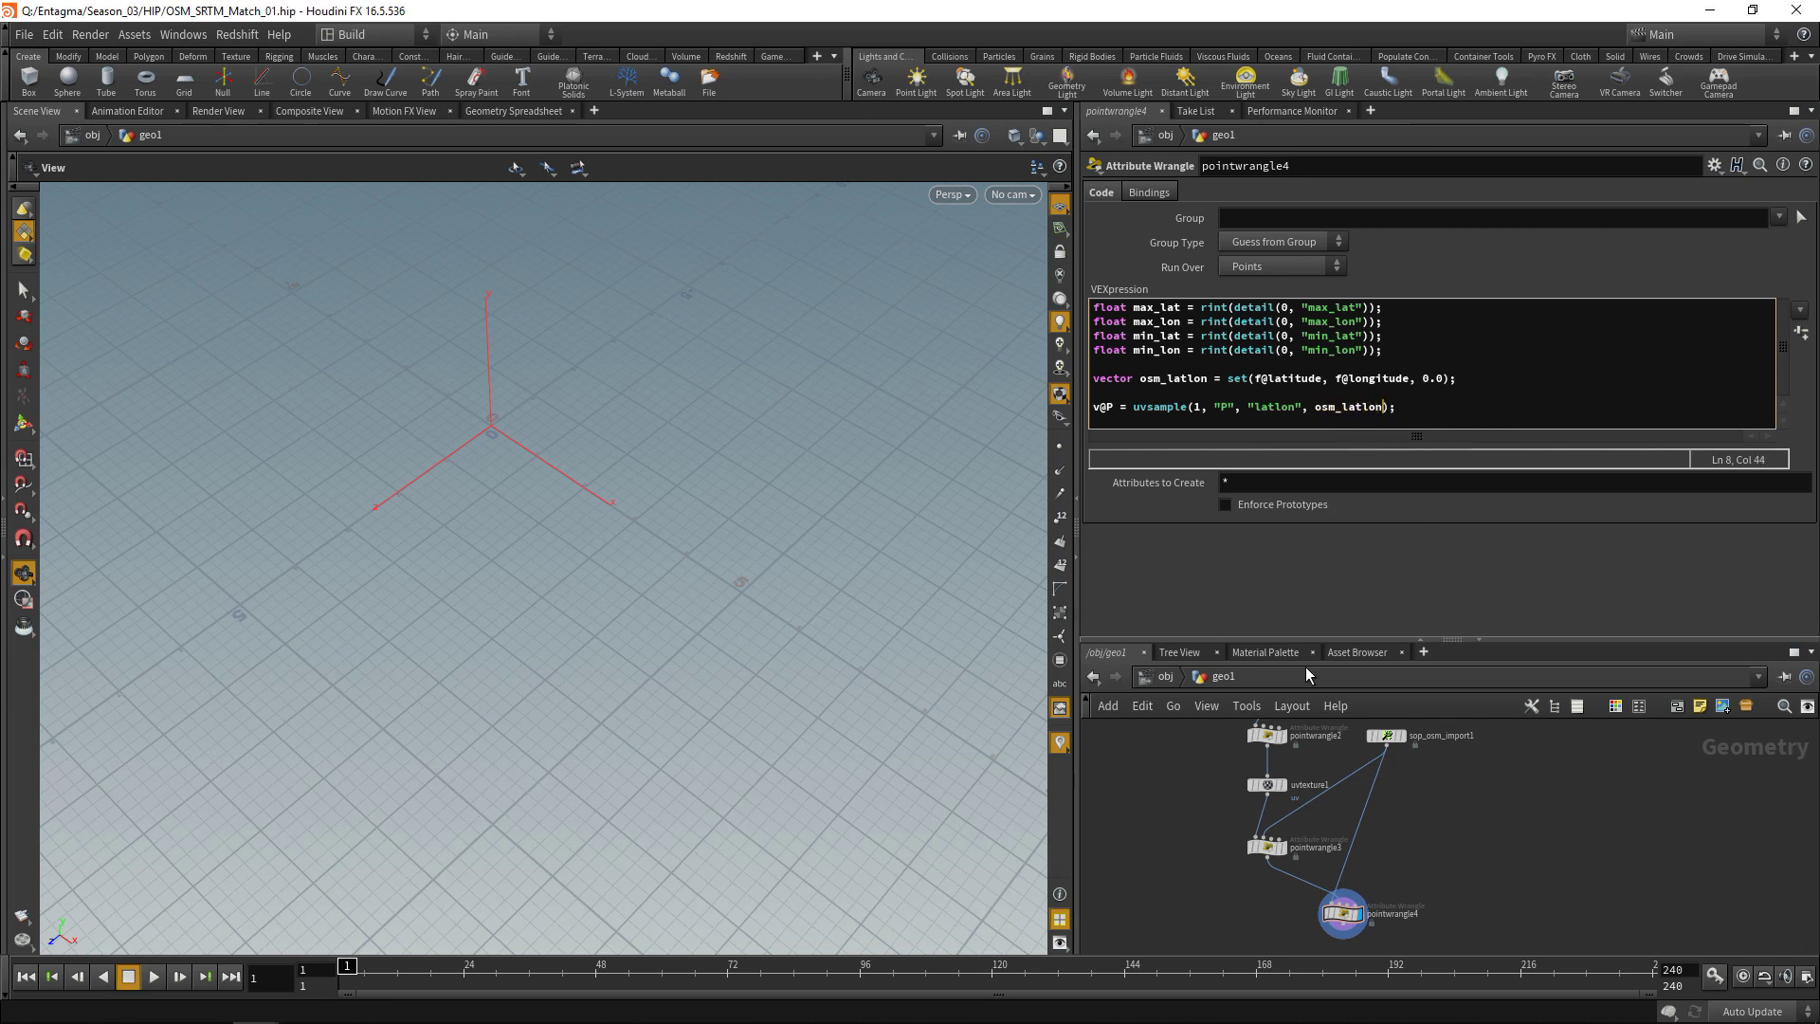
# - Apply the wrangle code and display the terrain grid from pointwrangle3
pyautogui.click(1503, 842)
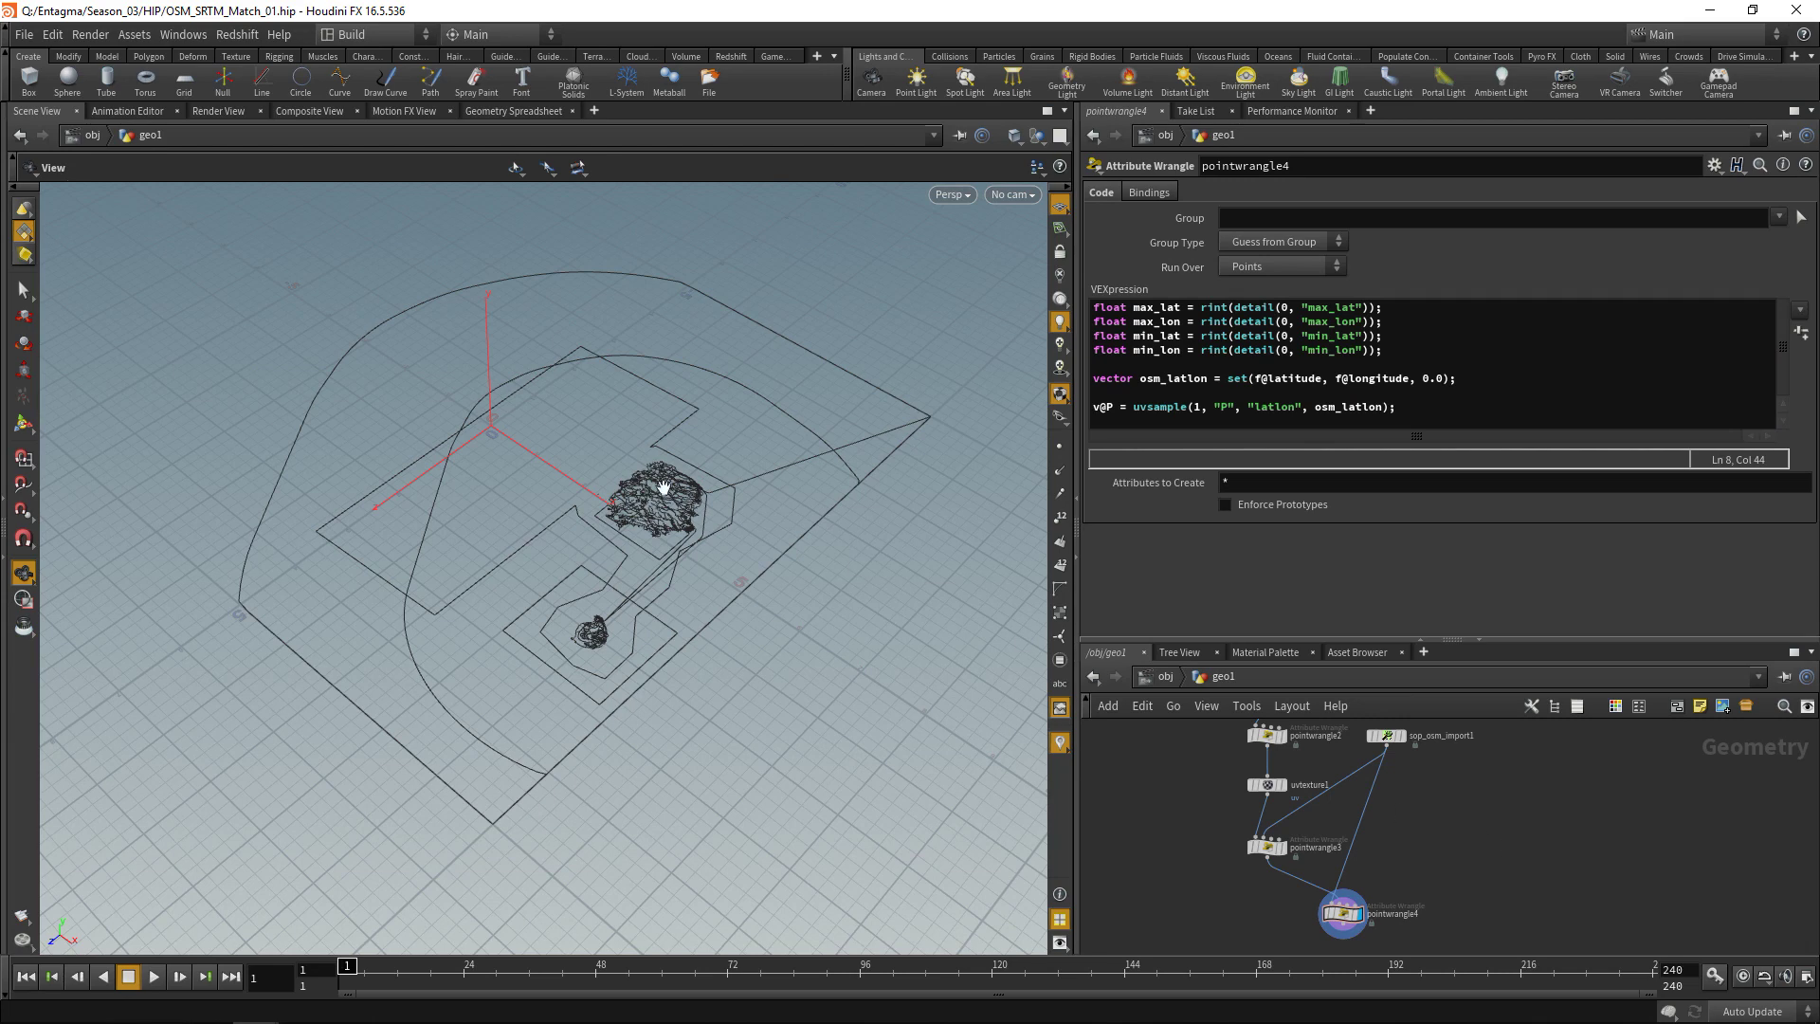
pyautogui.moveTo(674, 509); pyautogui.dragTo(834, 457)
pyautogui.scroll(5, 834, 456)
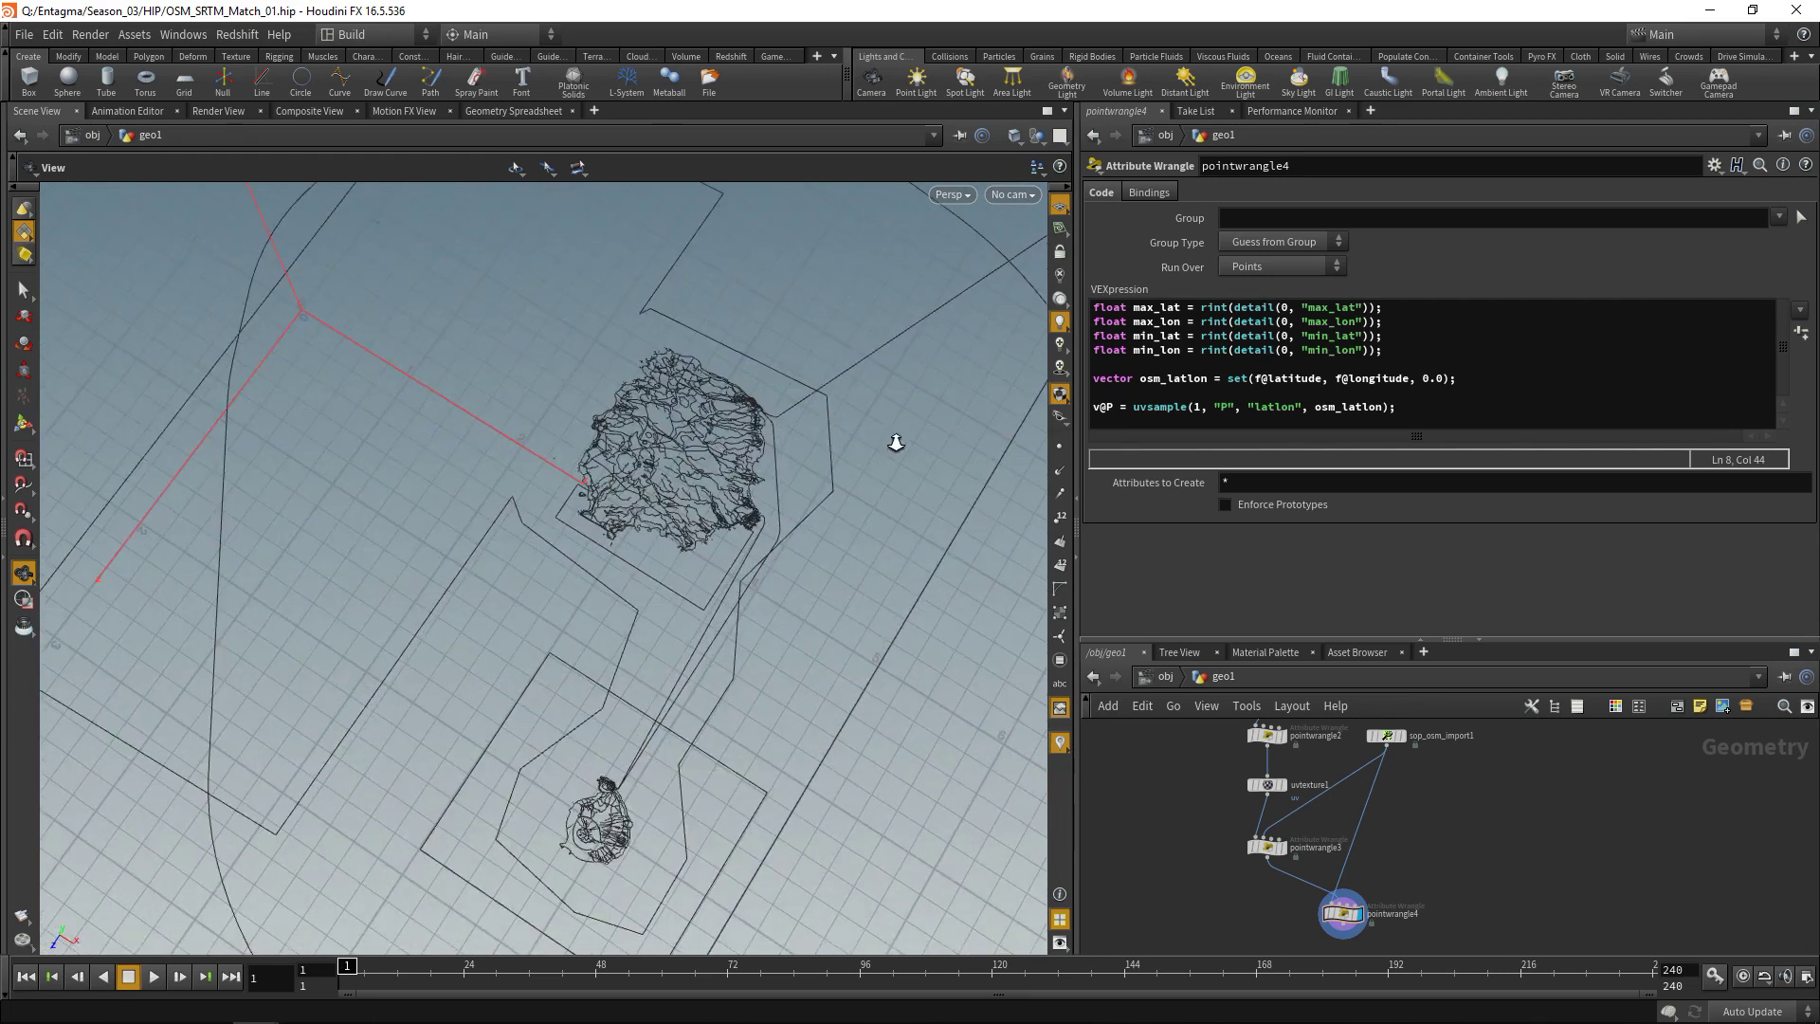
pyautogui.moveTo(824, 518); pyautogui.dragTo(759, 516)
pyautogui.scroll(-4, 760, 515)
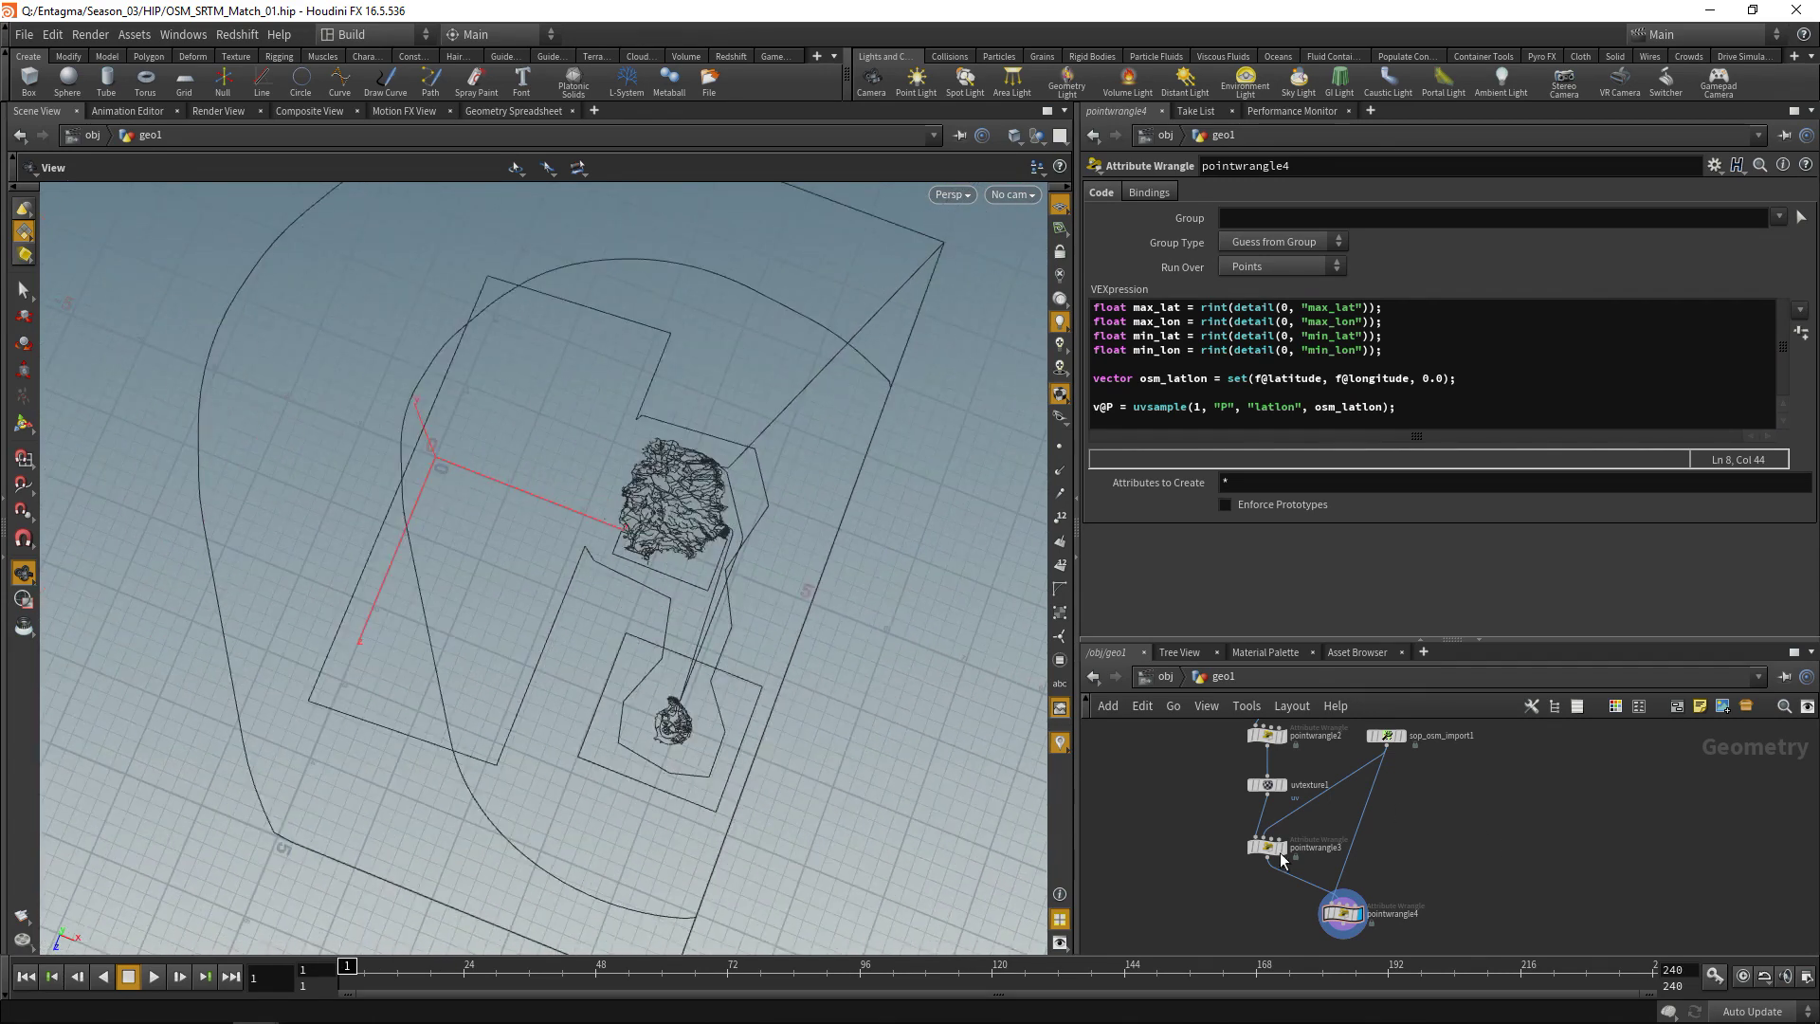
pyautogui.click(1280, 856)
# - Link pointwrangle2's Amp to pointwrangle1's Amp with a relative reference
pyautogui.click(1268, 807)
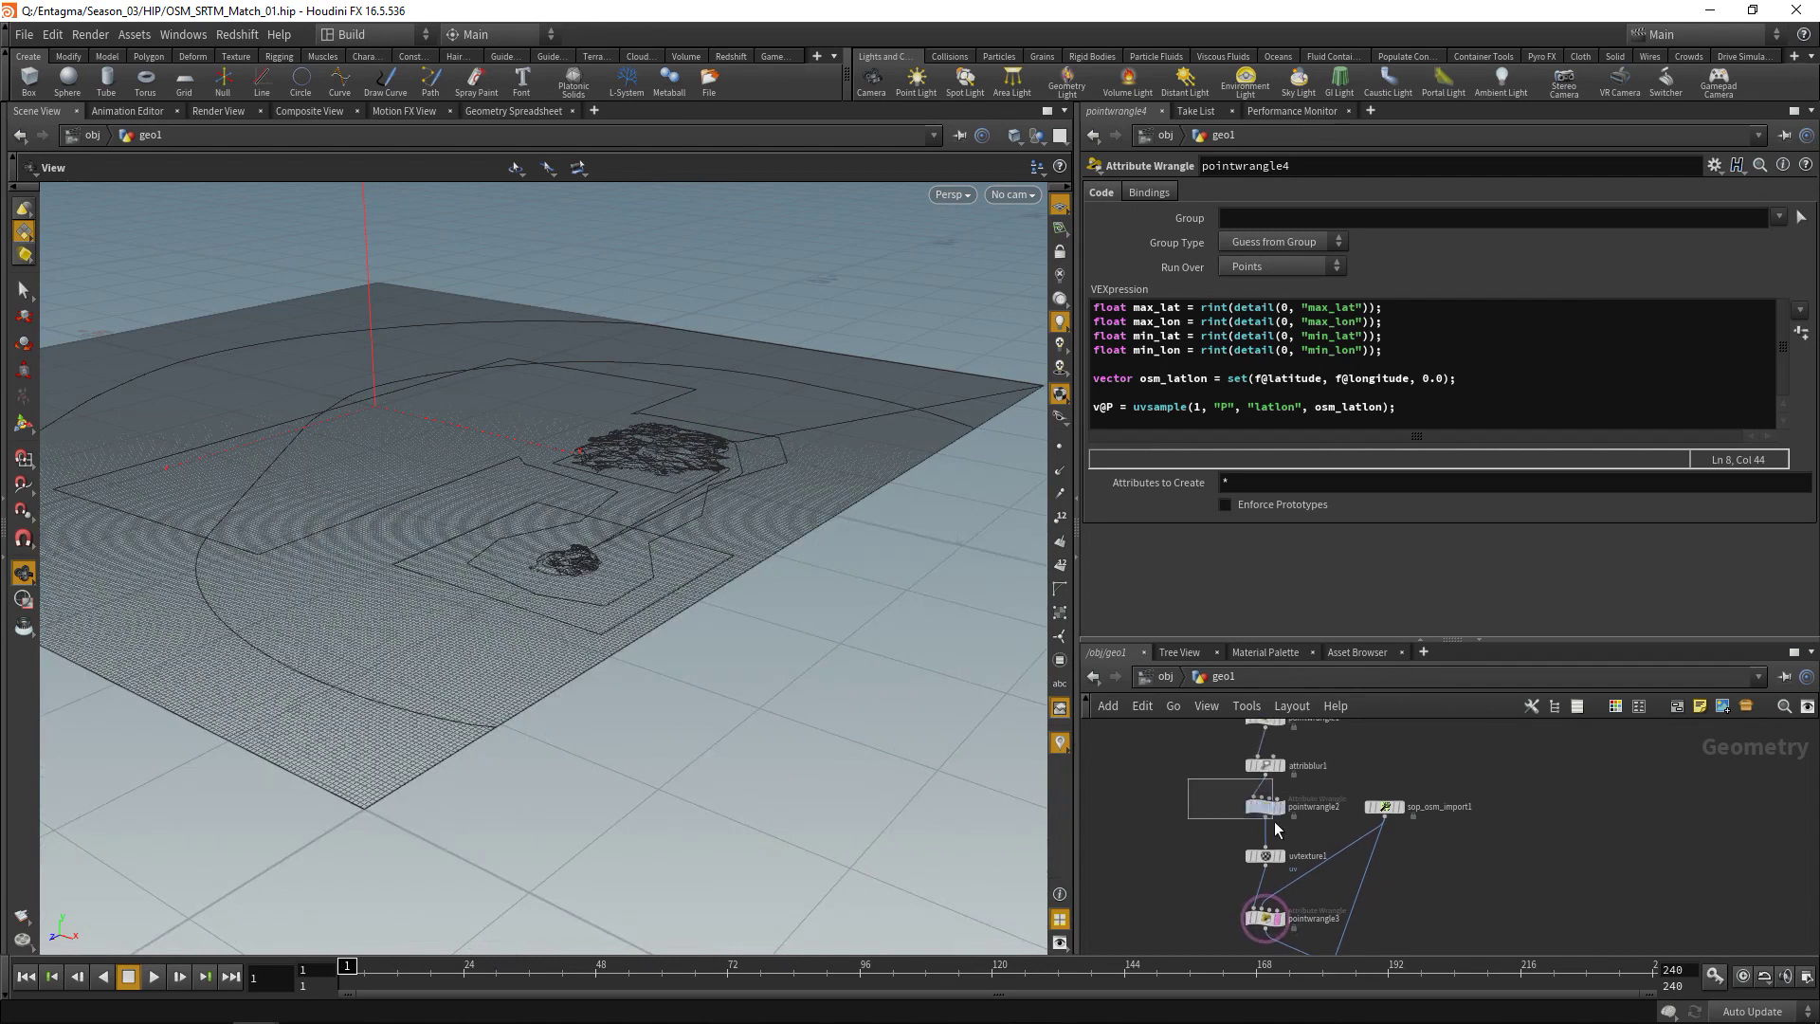
pyautogui.moveTo(1230, 831); pyautogui.dragTo(1216, 882, button='middle')
pyautogui.click(1251, 766)
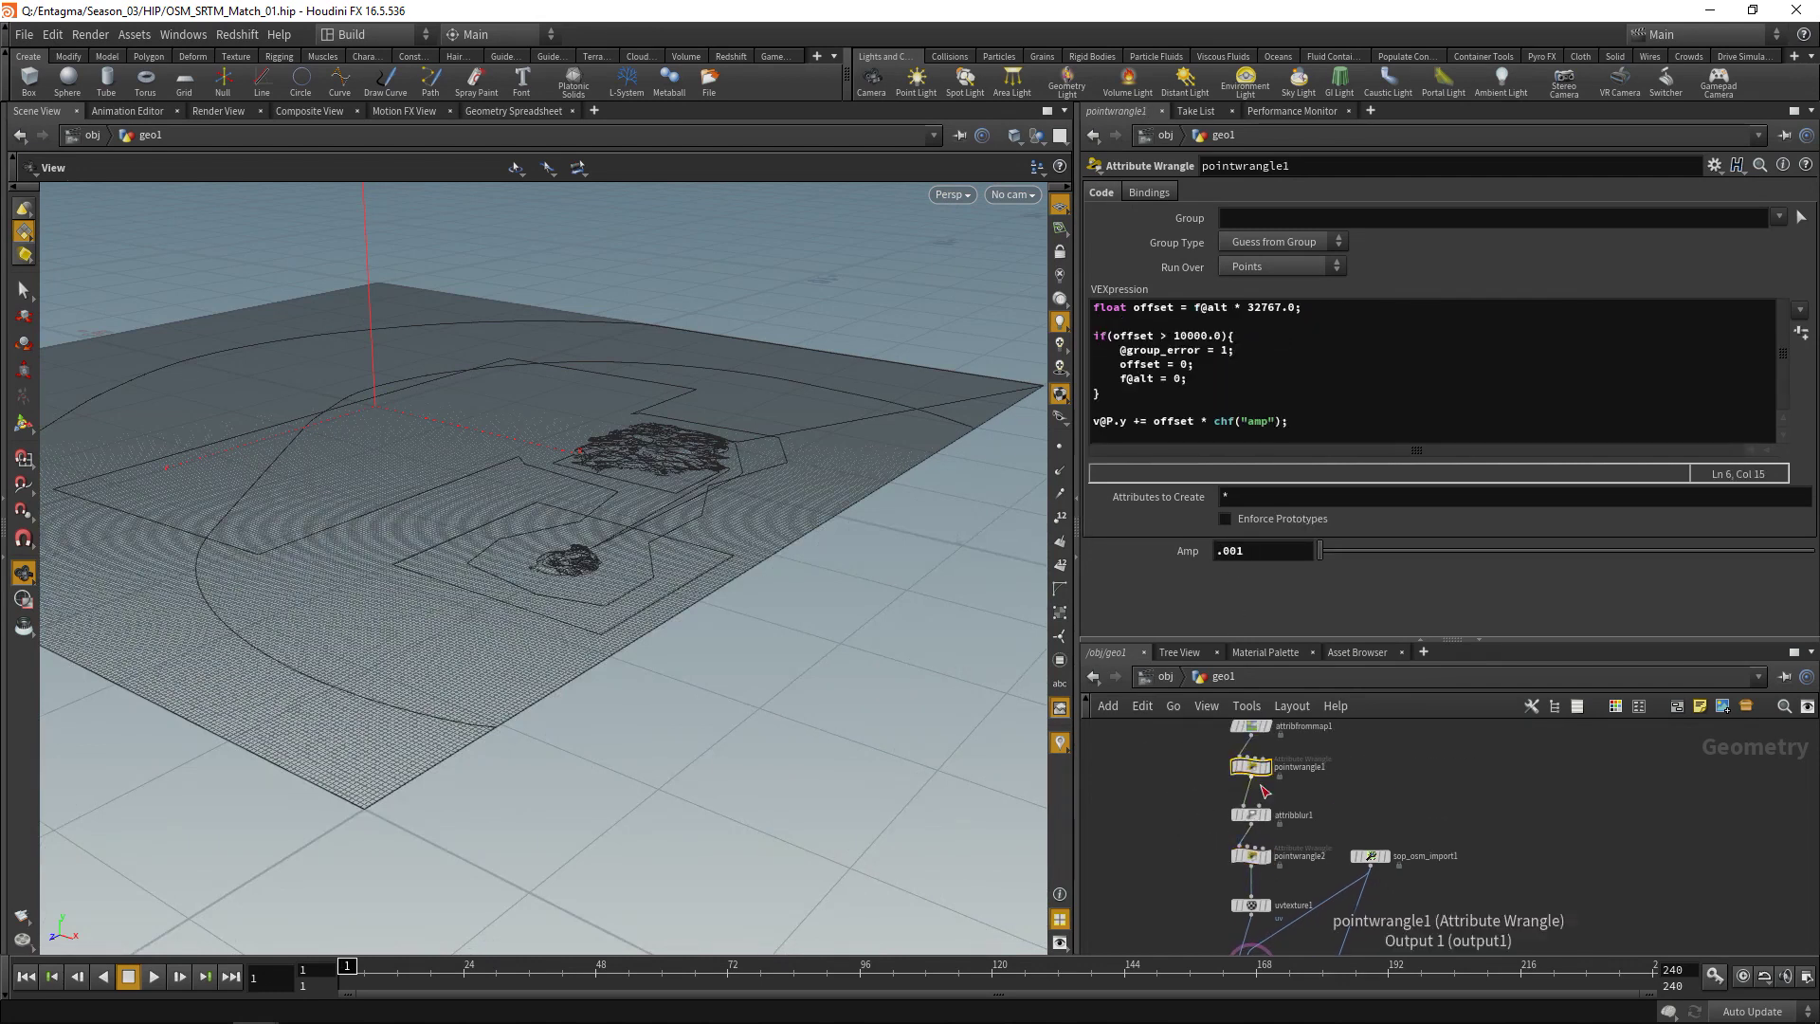
pyautogui.click(1250, 554)
pyautogui.rightClick(1251, 549)
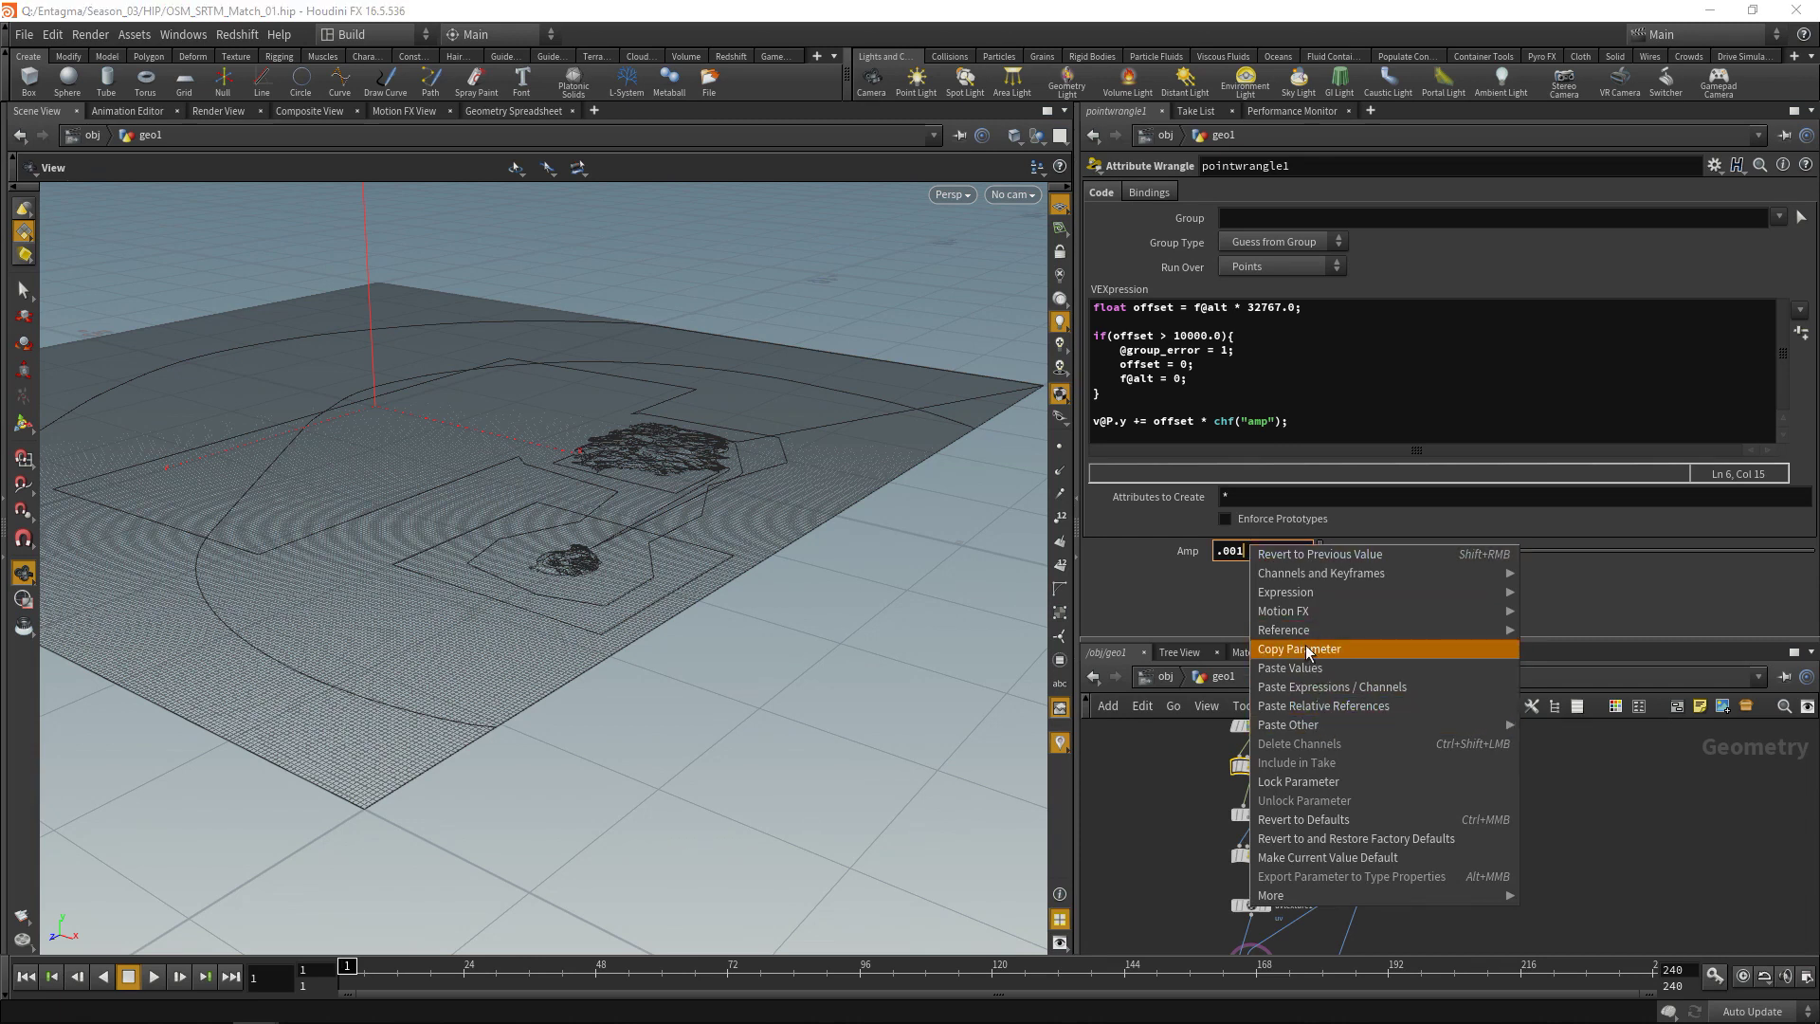
pyautogui.click(1298, 649)
pyautogui.click(1251, 856)
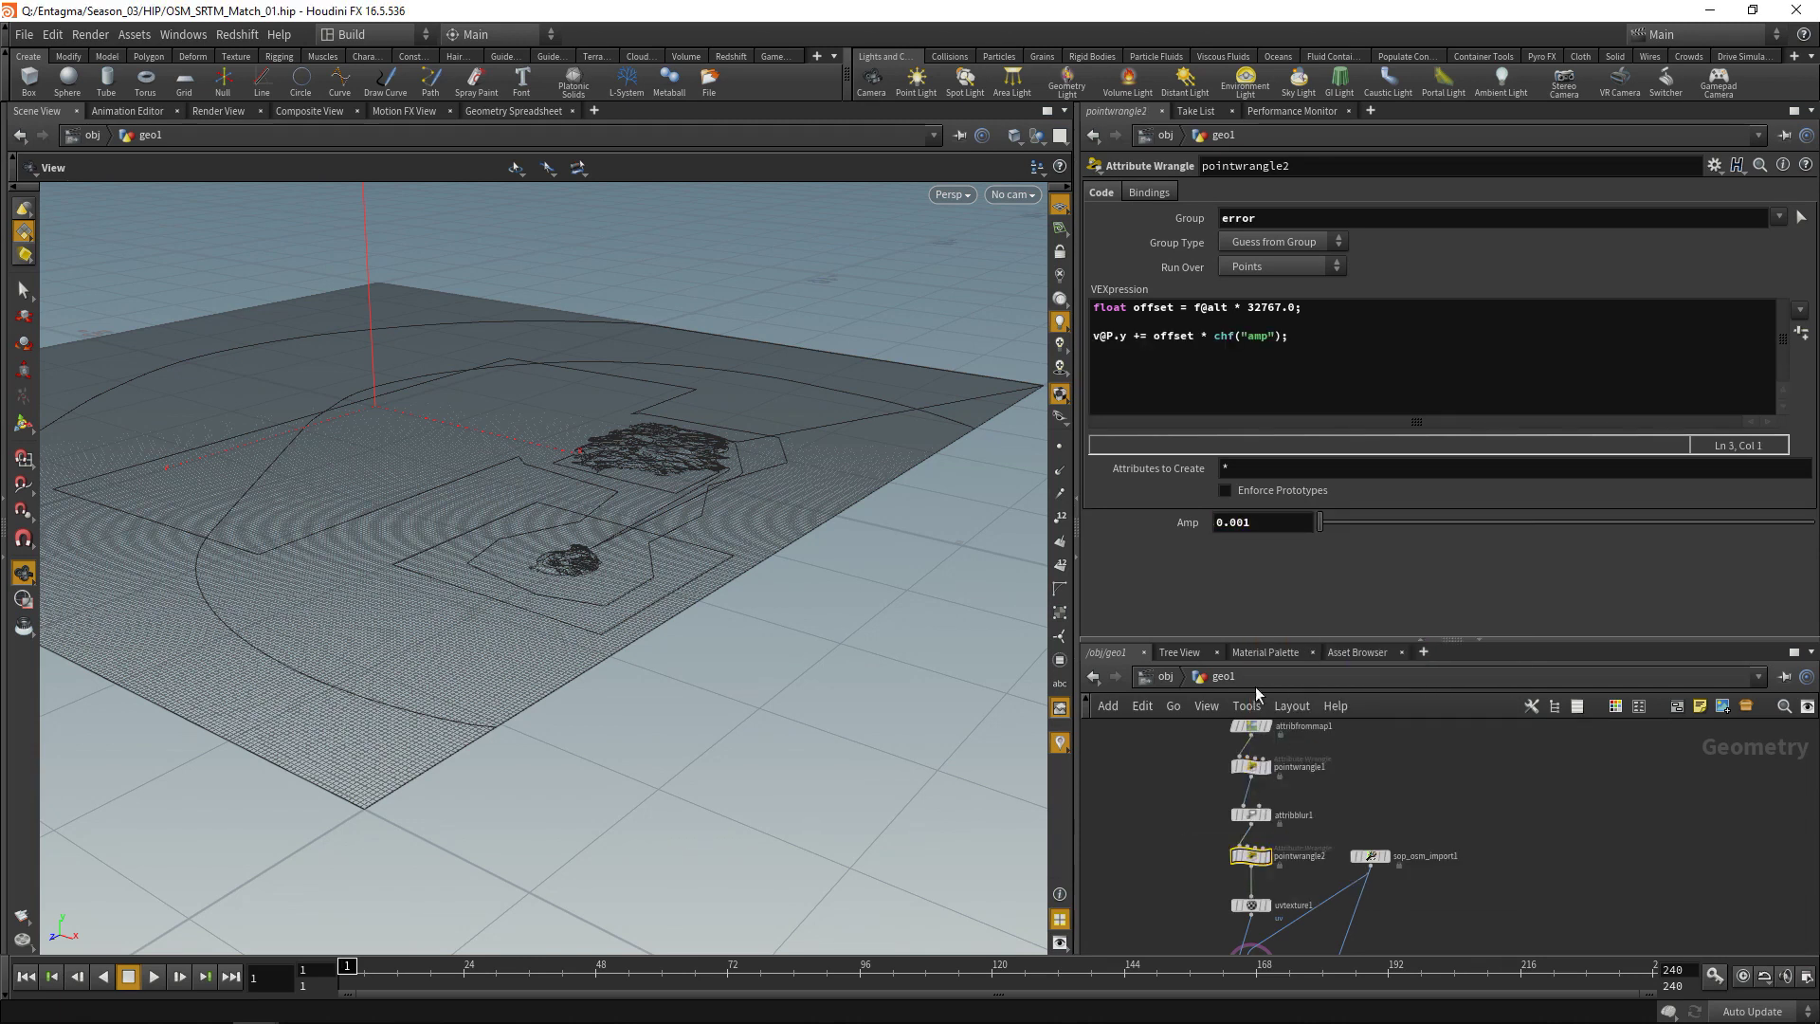
pyautogui.rightClick(1268, 524)
pyautogui.click(1336, 689)
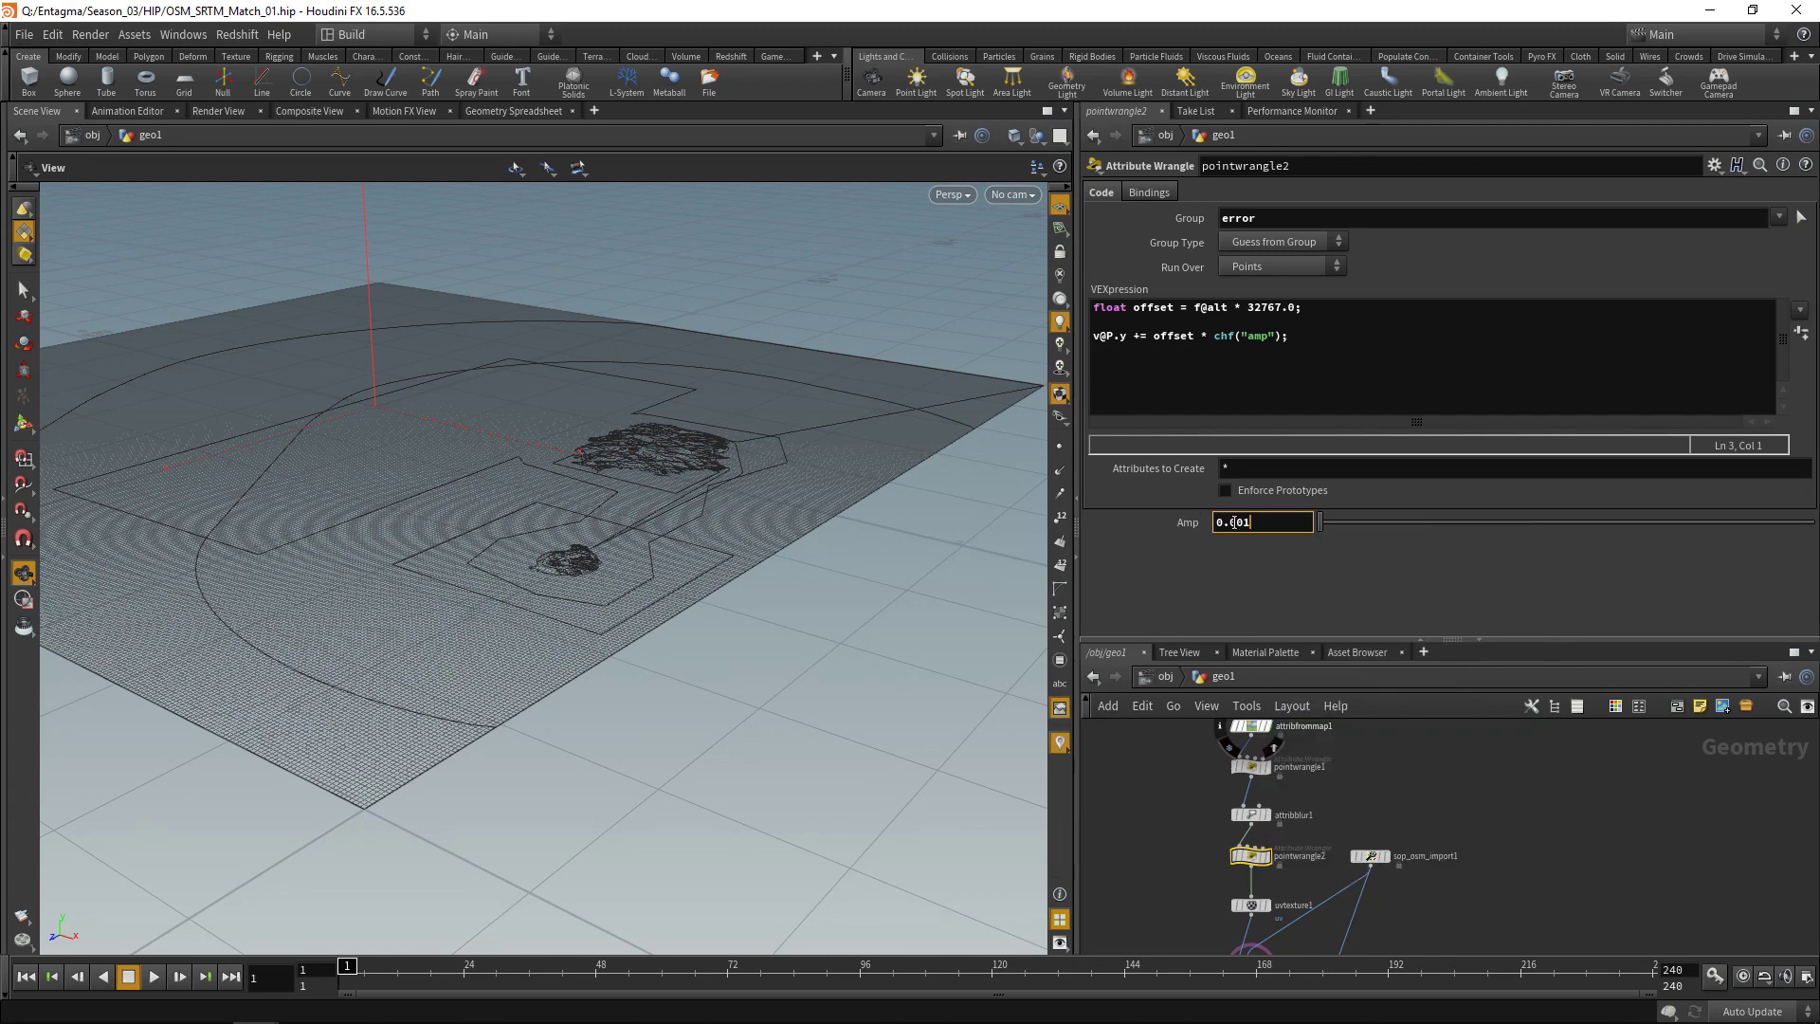
# - Raise pointwrangle1's Amp from .001 to .01 and view the taller terrain
pyautogui.click(1249, 766)
pyautogui.press('BackSpace')
pyautogui.press('Return')
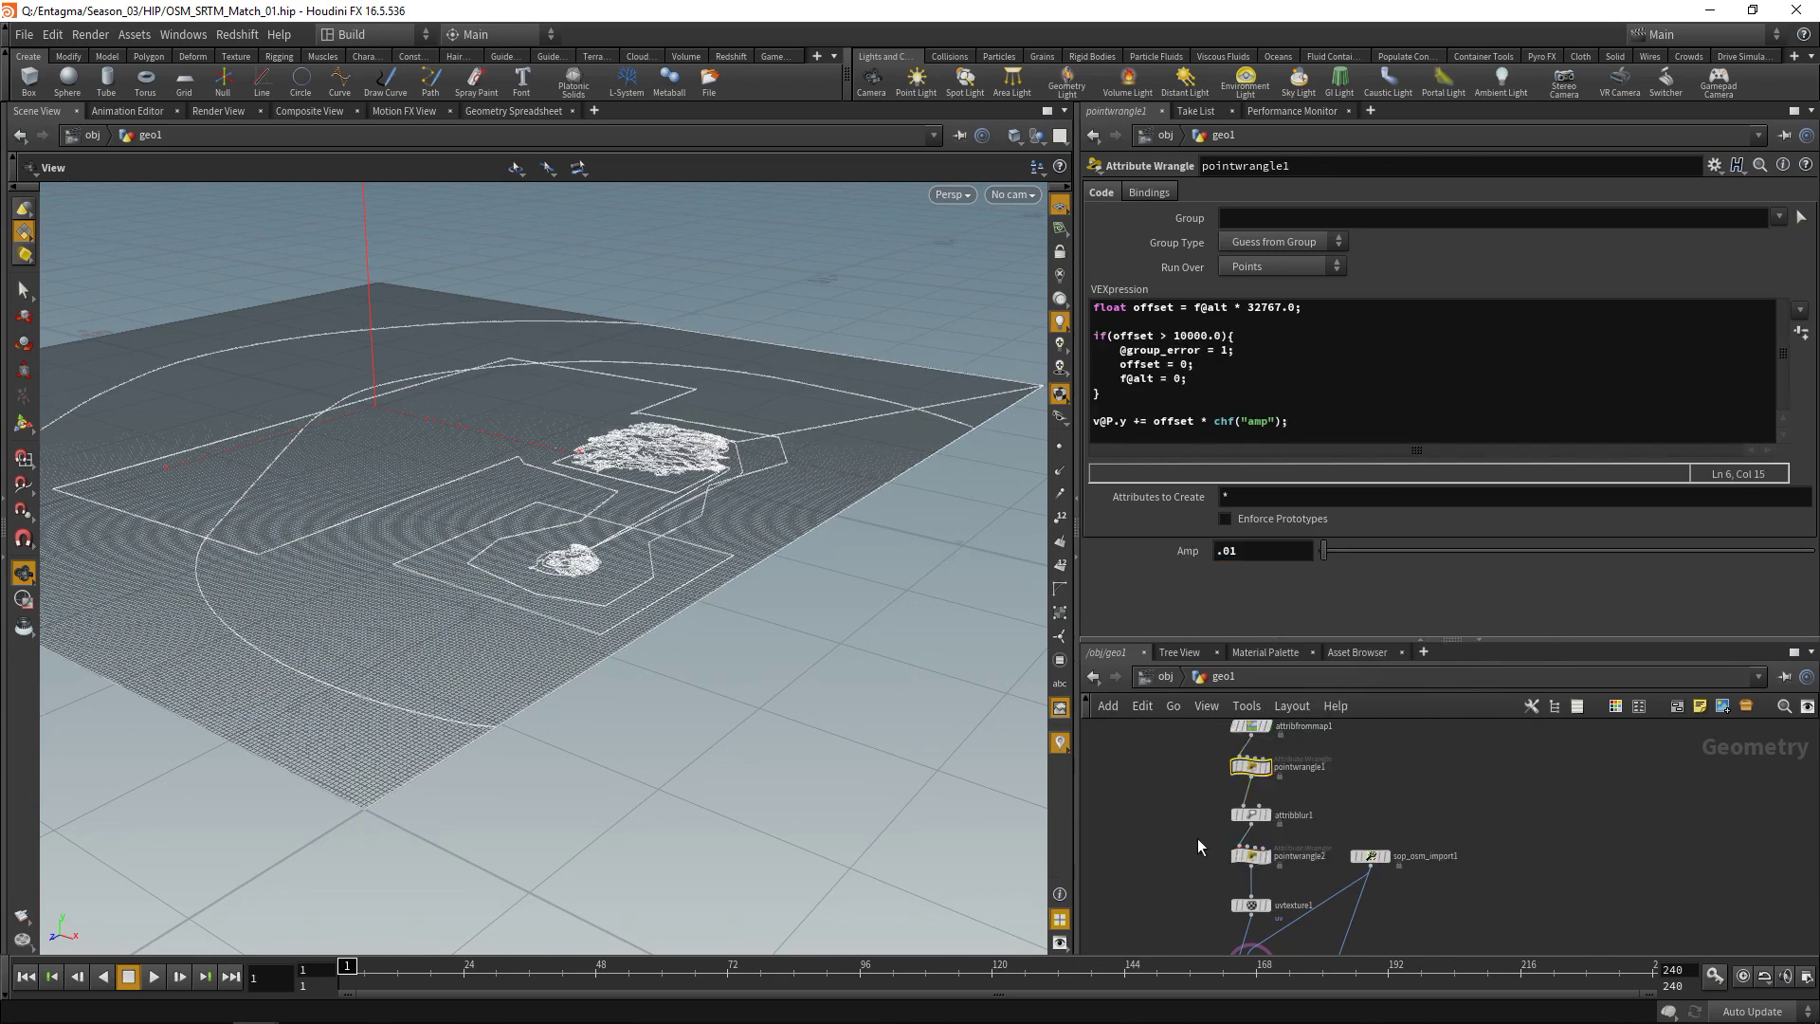
pyautogui.keyDown('alt'); pyautogui.moveTo(617, 516); pyautogui.dragTo(1424, 719); pyautogui.keyUp('alt')
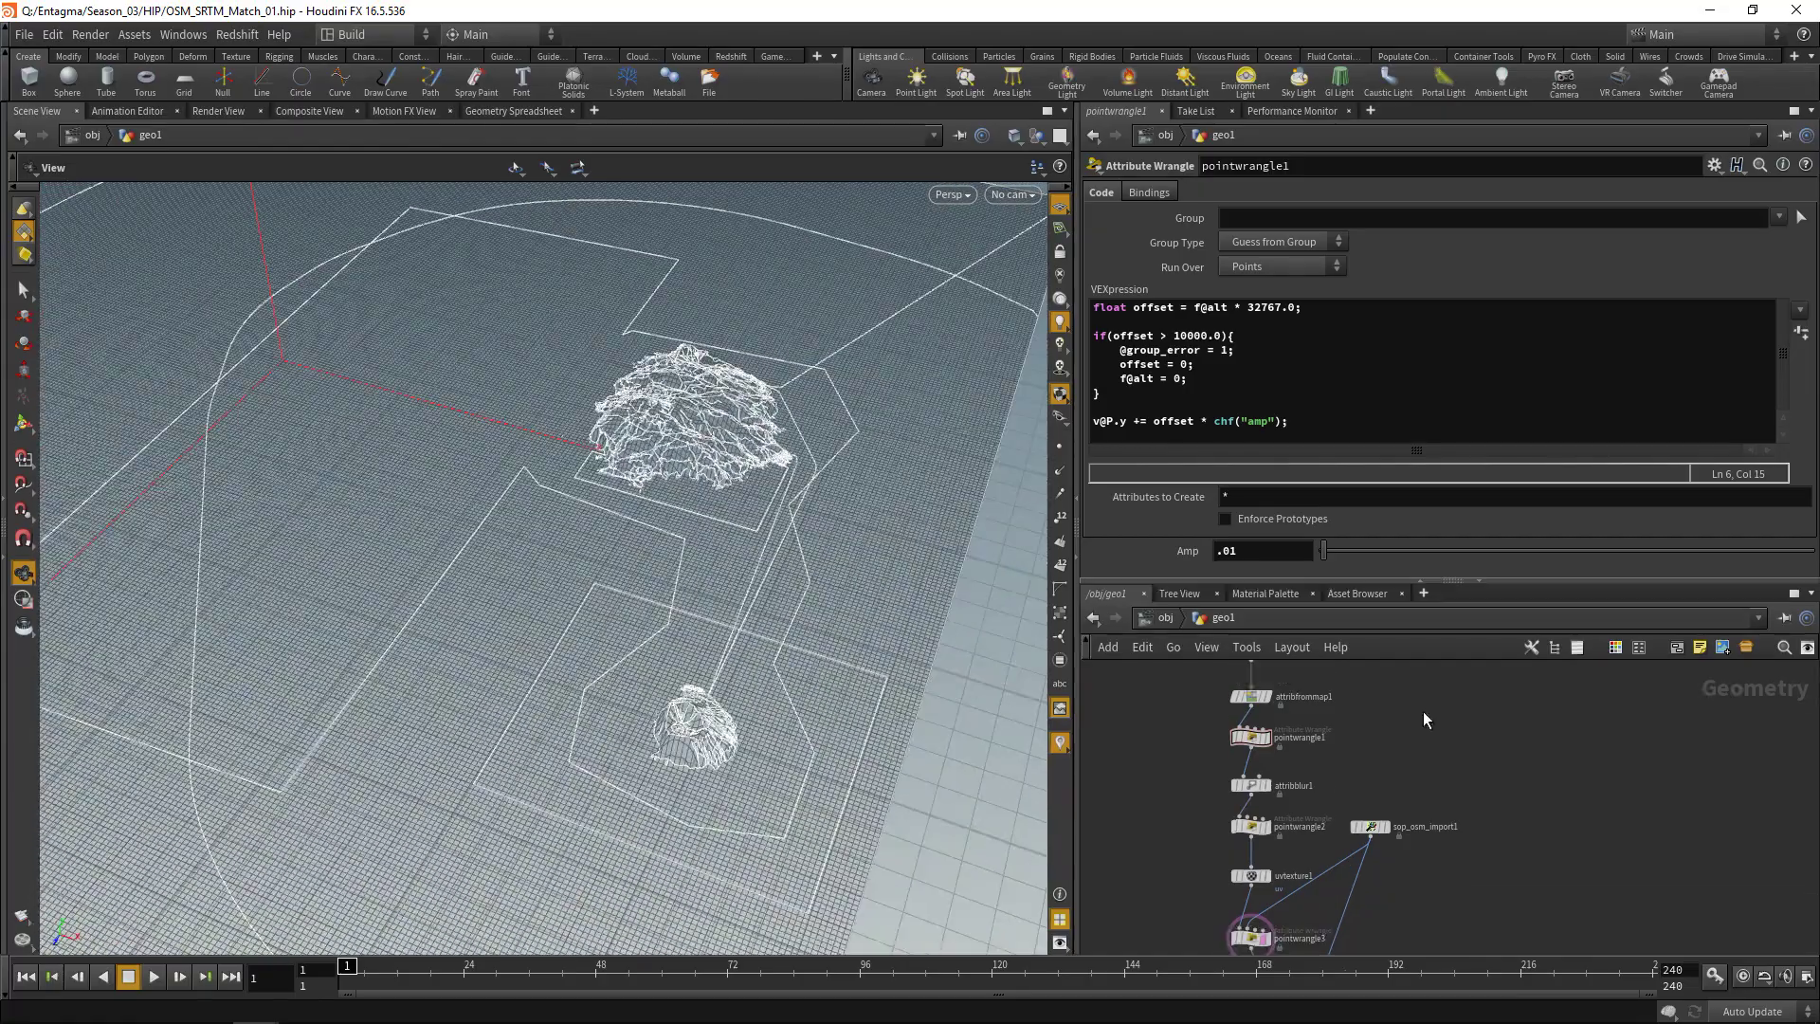